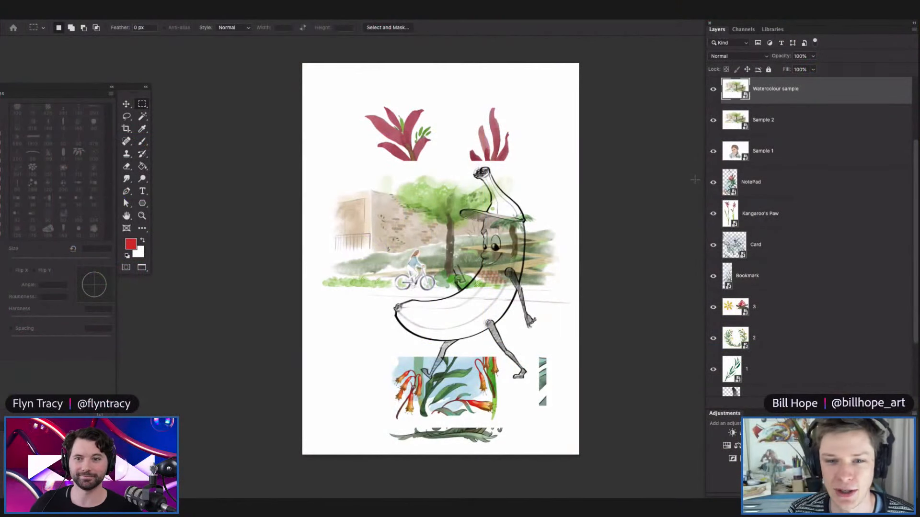
Hide Layer 6 with the banana sketch and inspect the watercolour street scene up close.
scroll(730, 233, up, 3)
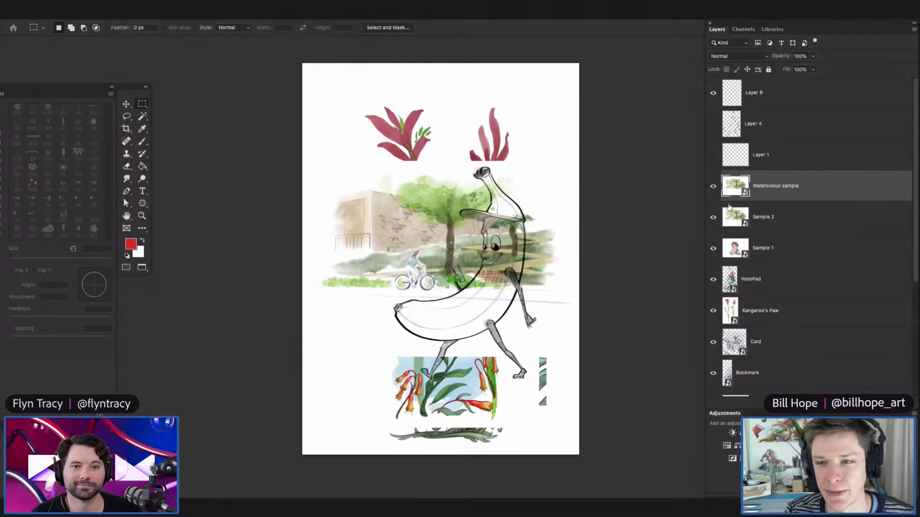
click(713, 92)
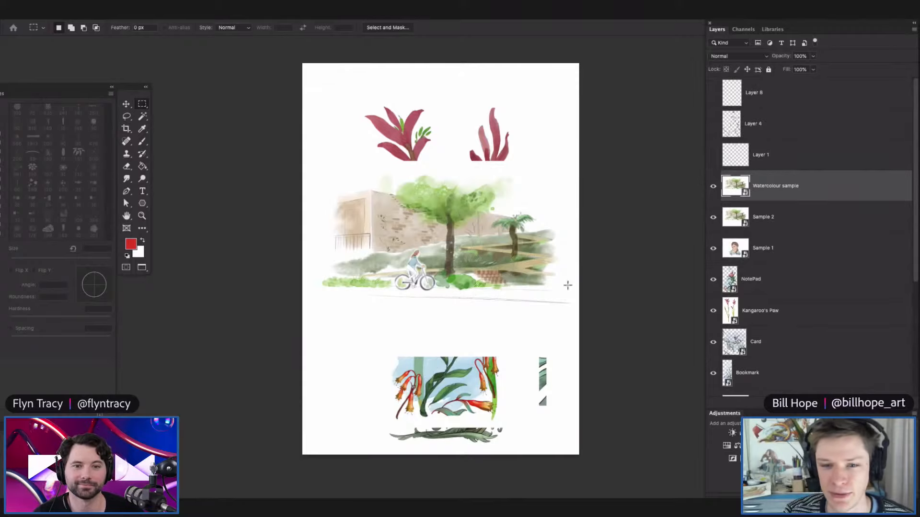
key(z)
key(m)
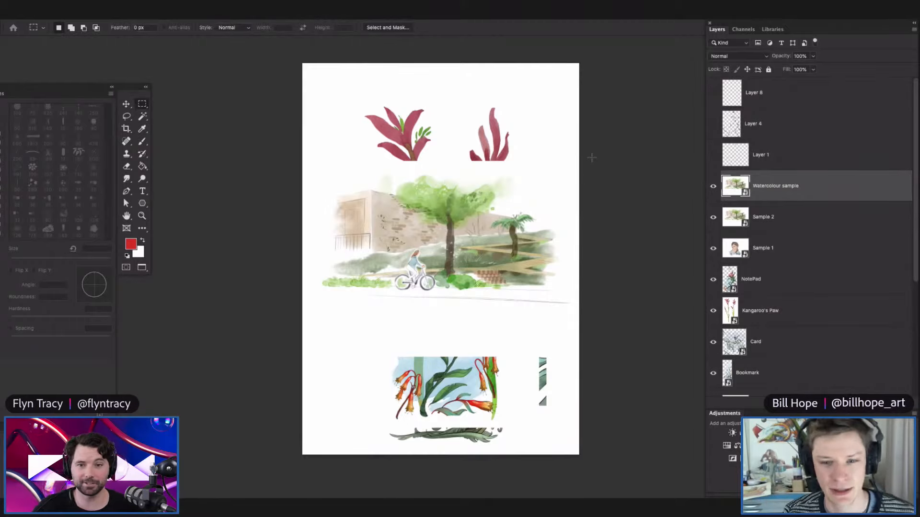
key(ctrl+plus)
key(ctrl+plus)
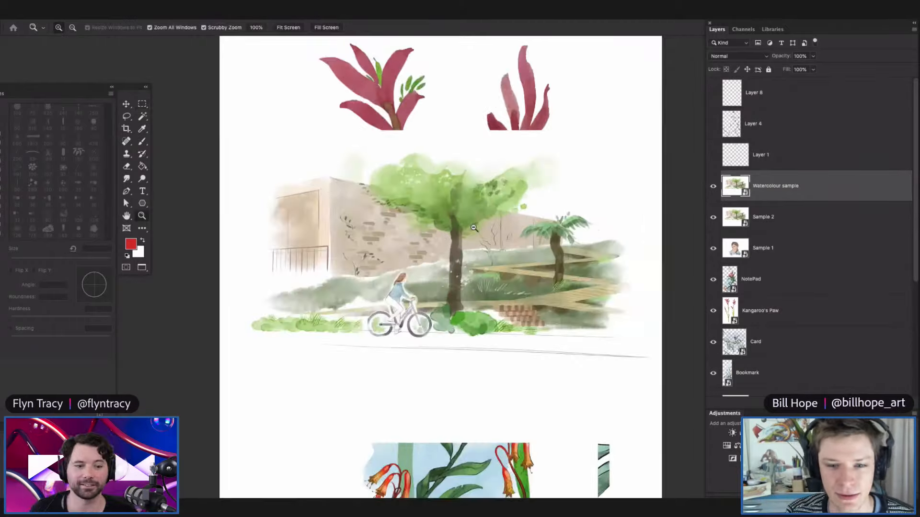
key(super+space)
drag(537, 197, 542, 202)
key(super+space)
mouse_move(479, 248)
mouse_down()
mouse_move(445, 255)
mouse_move(465, 259)
mouse_up()
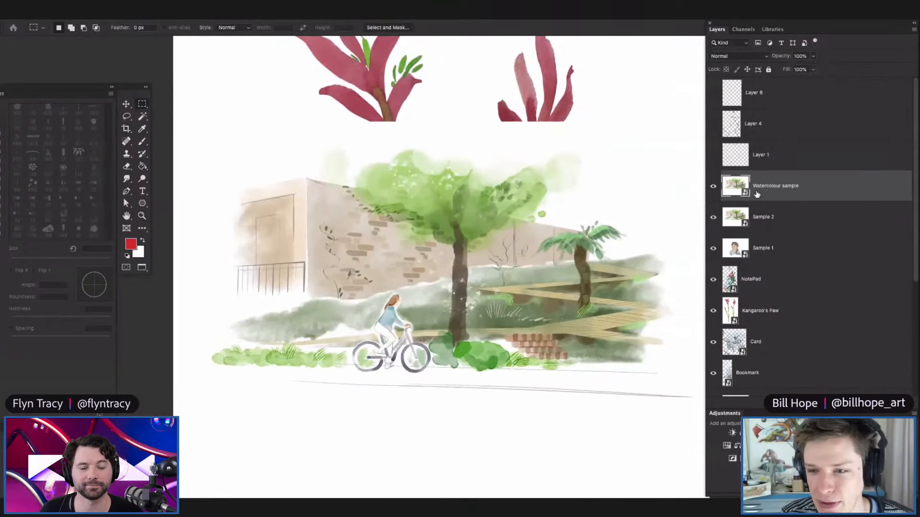
Delete the Watercolour sample layer.
key(BackSpace)
key(super+space)
drag(574, 237, 583, 246)
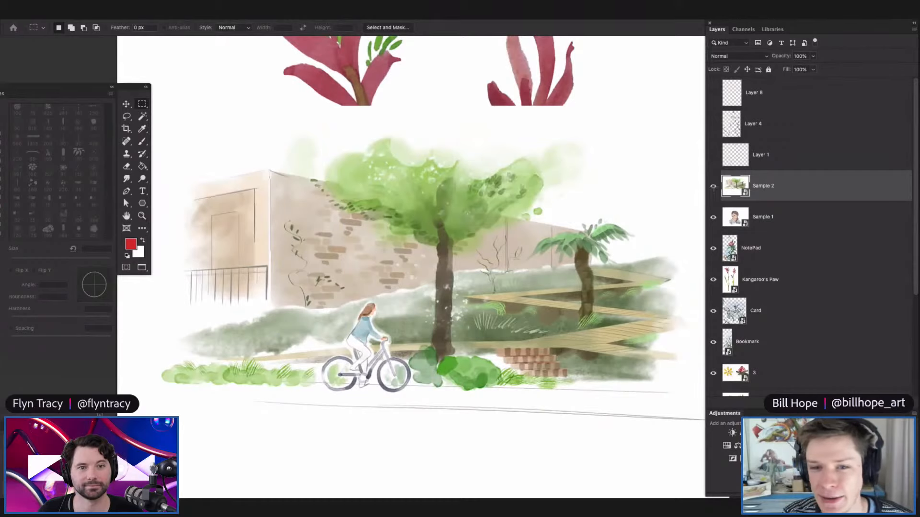
Hide the Sample 2 layer and examine the hair and face brushwork of the portrait beneath it.
click(713, 187)
key(super+space)
drag(474, 297, 463, 299)
drag(445, 399, 461, 405)
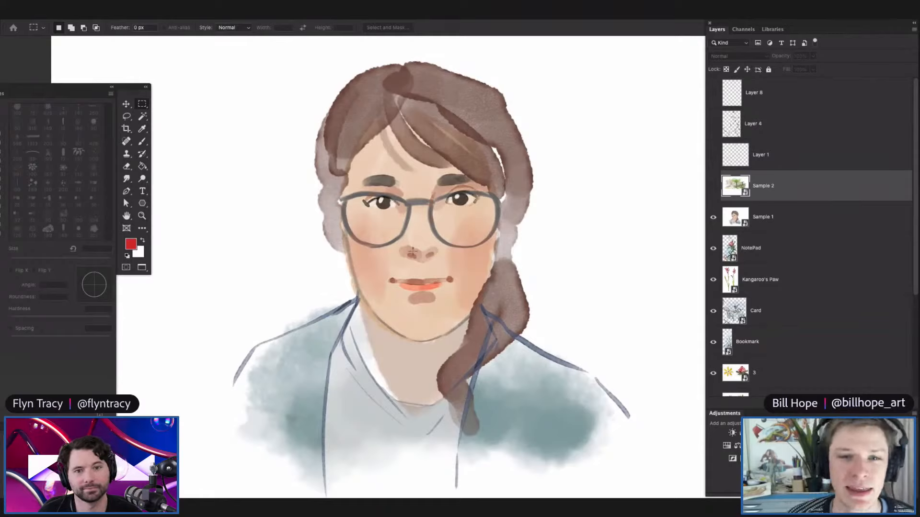
scroll(414, 62, up, 5)
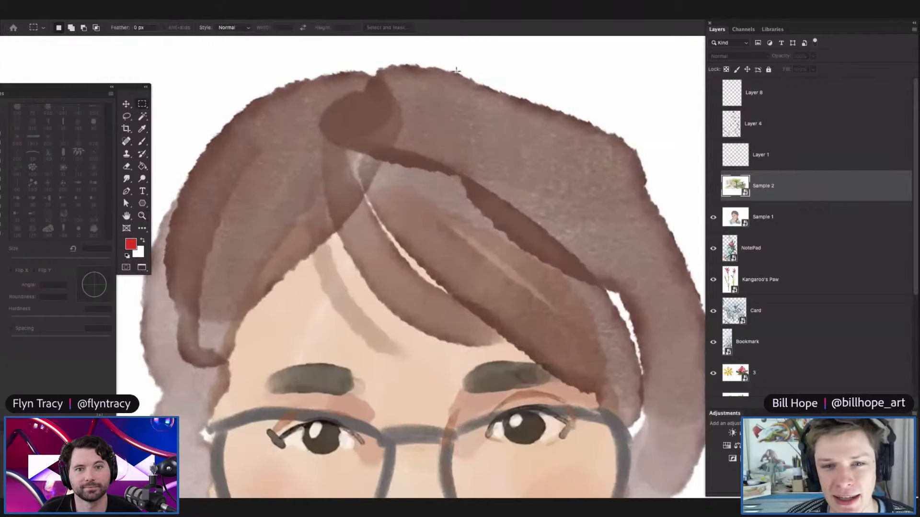
drag(490, 158, 412, 177)
drag(466, 205, 410, 230)
drag(559, 386, 564, 369)
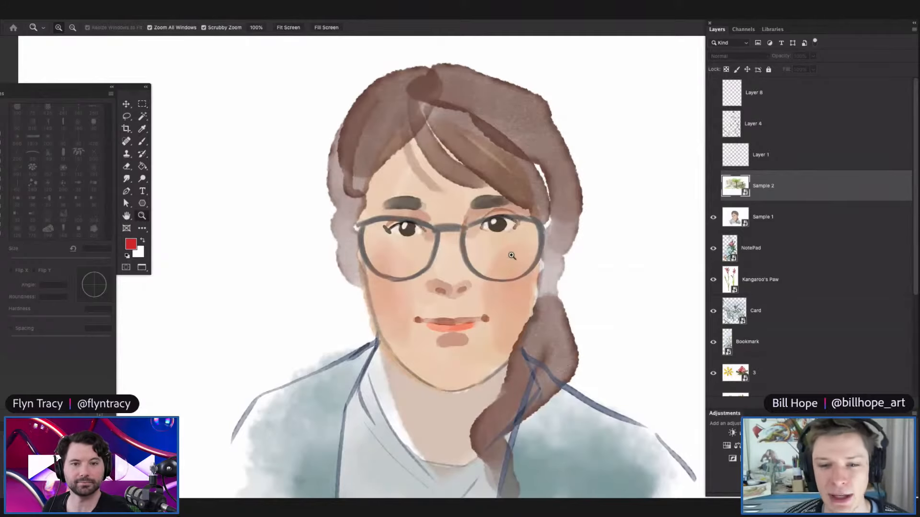
drag(516, 263, 516, 264)
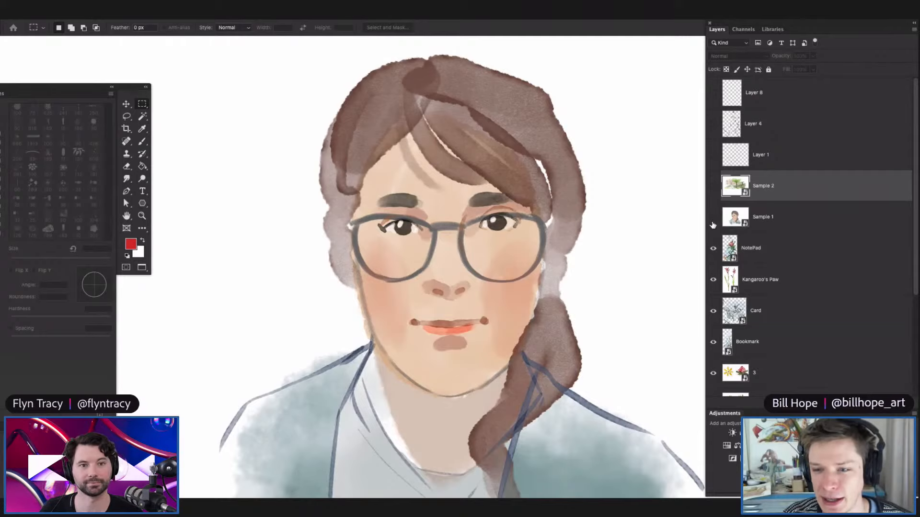
Hide the Sample 1 and NotePad layers to uncover the Kangaroo's Paw painting.
click(713, 221)
scroll(684, 308, down, 2)
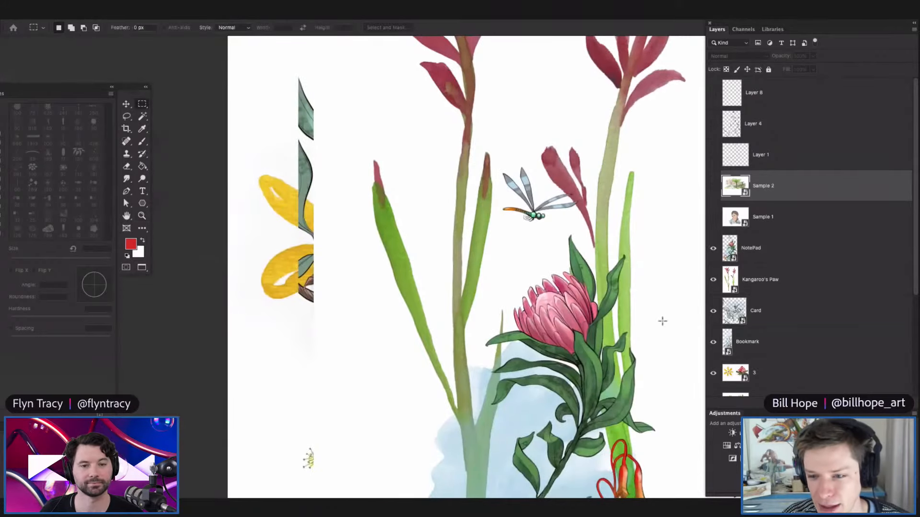
drag(604, 310, 556, 311)
drag(618, 353, 668, 352)
click(714, 248)
Examine the watercolour texture of the Kangaroo's Paw petals, stems and leaves up close.
drag(545, 267, 531, 267)
drag(499, 91, 538, 155)
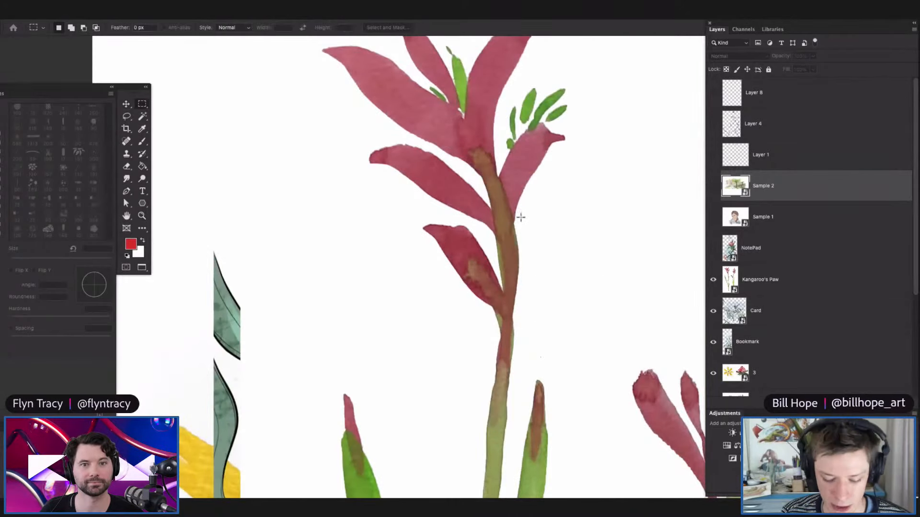
key(z)
click(478, 276)
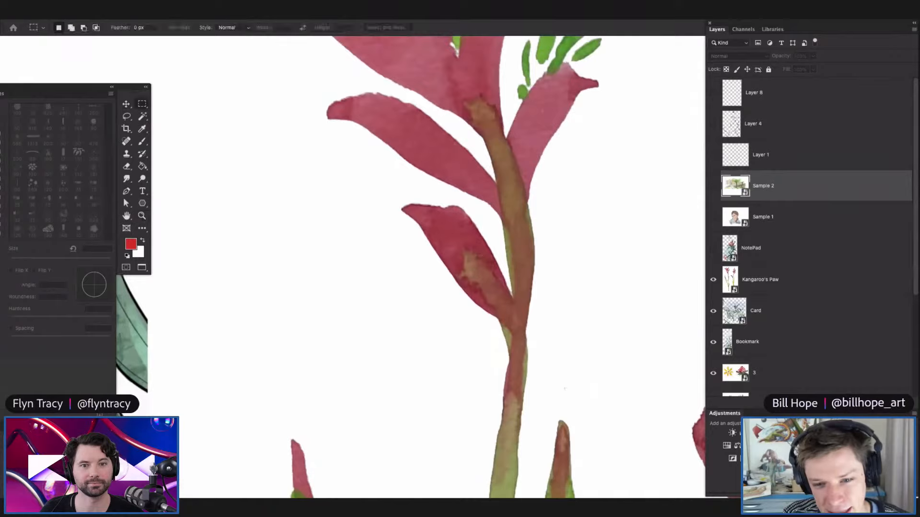
click(489, 264)
drag(487, 224, 410, 254)
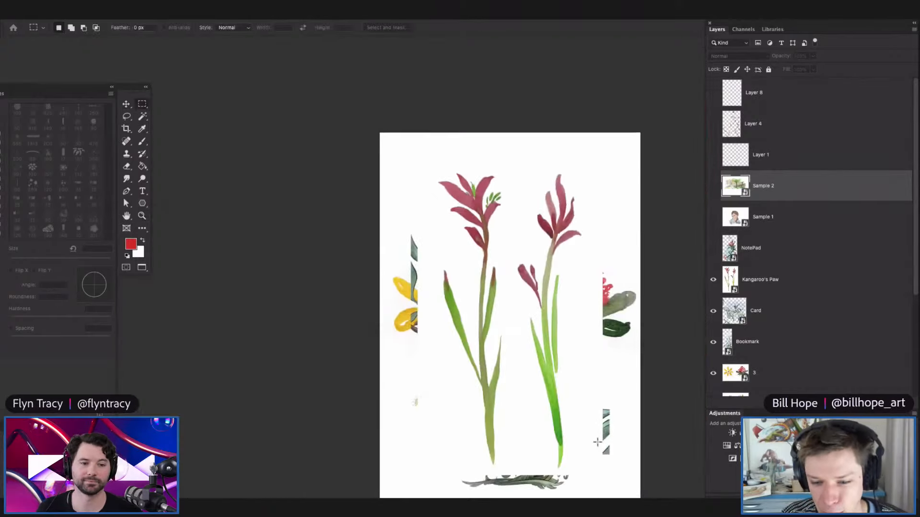
drag(561, 460, 590, 423)
key(m)
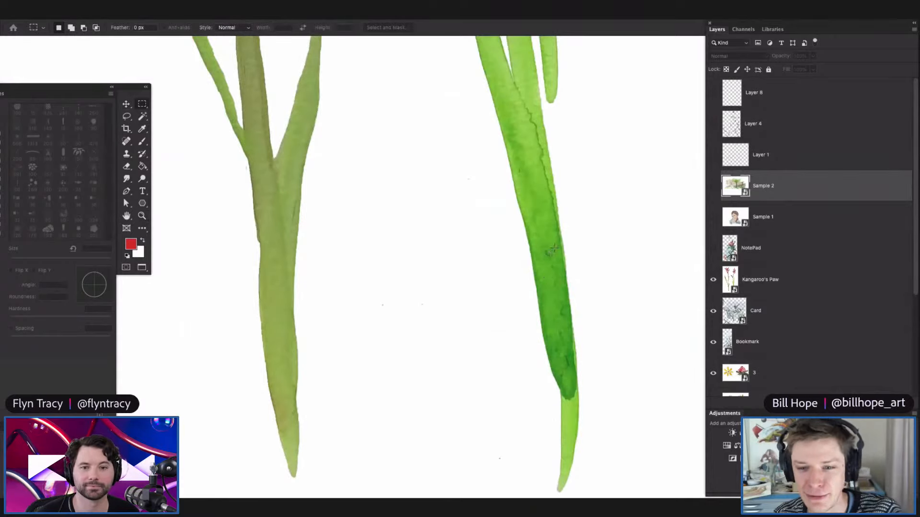
drag(551, 253, 594, 264)
drag(549, 236, 507, 251)
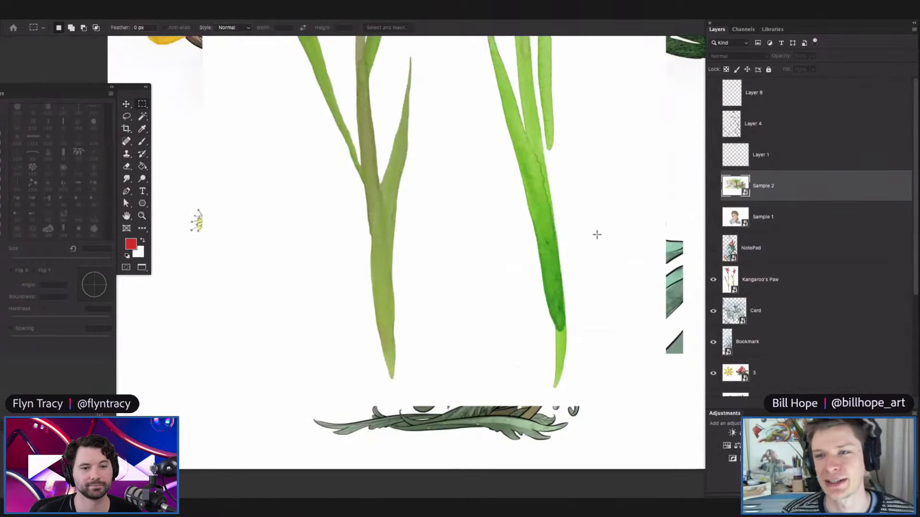
Hide the Kangaroo's Paw, Card, Bookmark and 3 layers and inspect the leafy wreath up close.
click(713, 280)
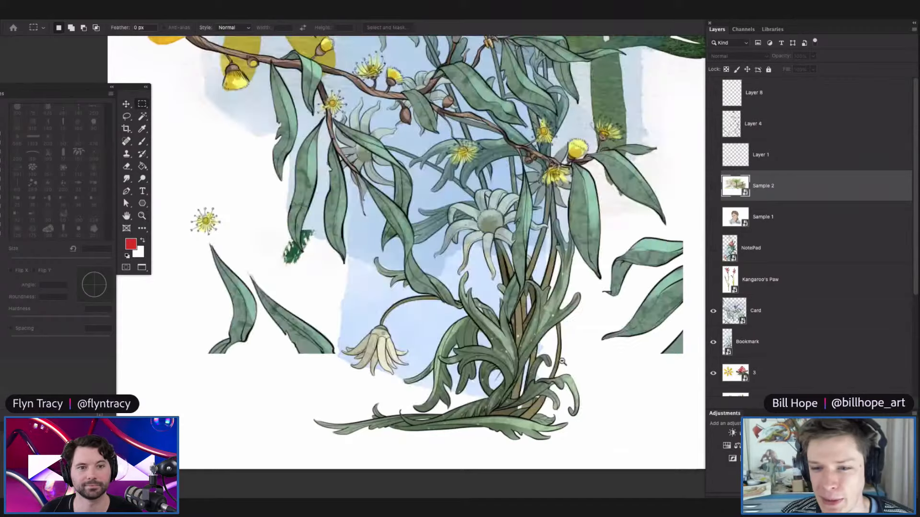
key(ctrl+0)
click(713, 311)
click(713, 342)
click(713, 373)
scroll(755, 339, down, 3)
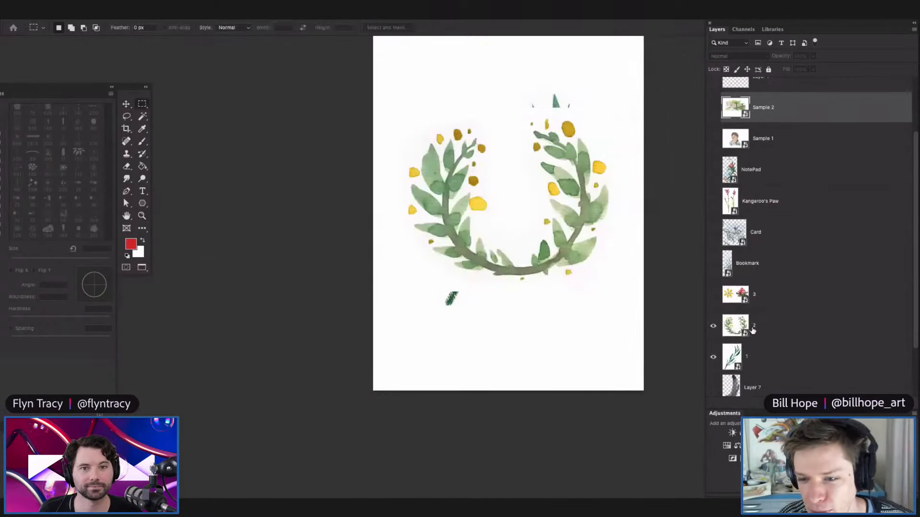
drag(602, 164, 571, 260)
super+click(570, 259)
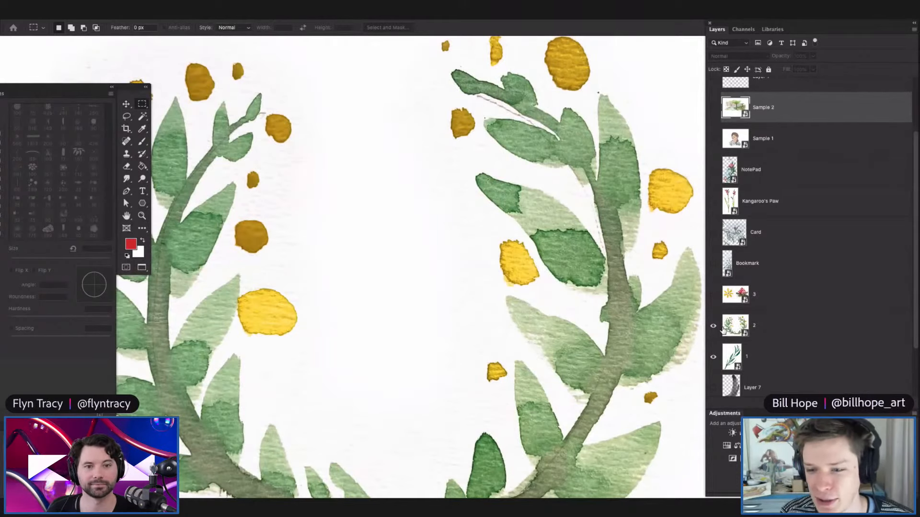
Hide layers 2 and 1 and switch to the document with the apple character.
alt+click(713, 357)
click(714, 356)
drag(581, 340, 525, 368)
drag(637, 476, 649, 476)
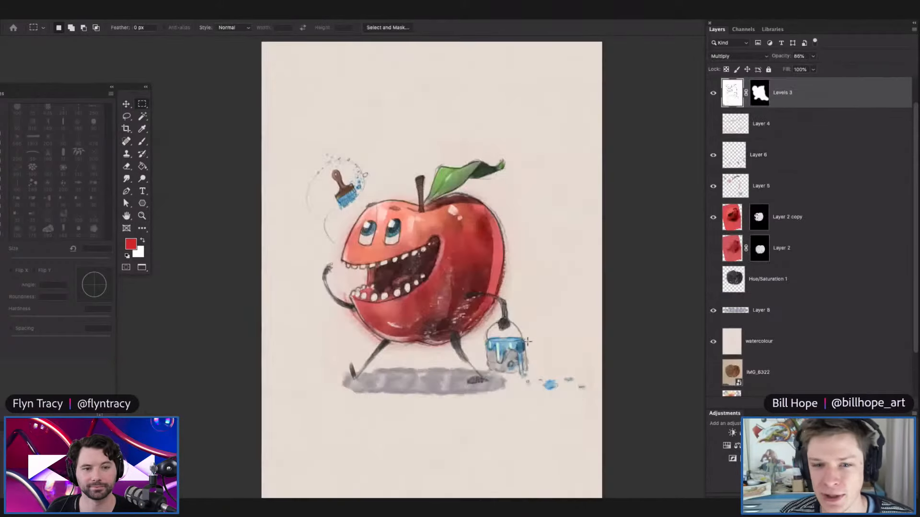
Hide all the layers between Levels 3 and watercolour so only the pencil sketch and paper are shown.
drag(440, 302, 473, 290)
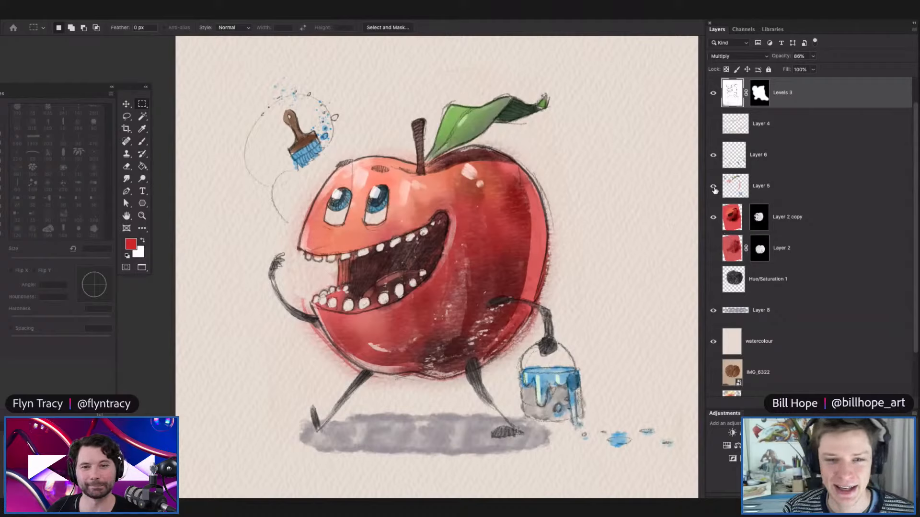
drag(713, 127, 704, 311)
click(713, 310)
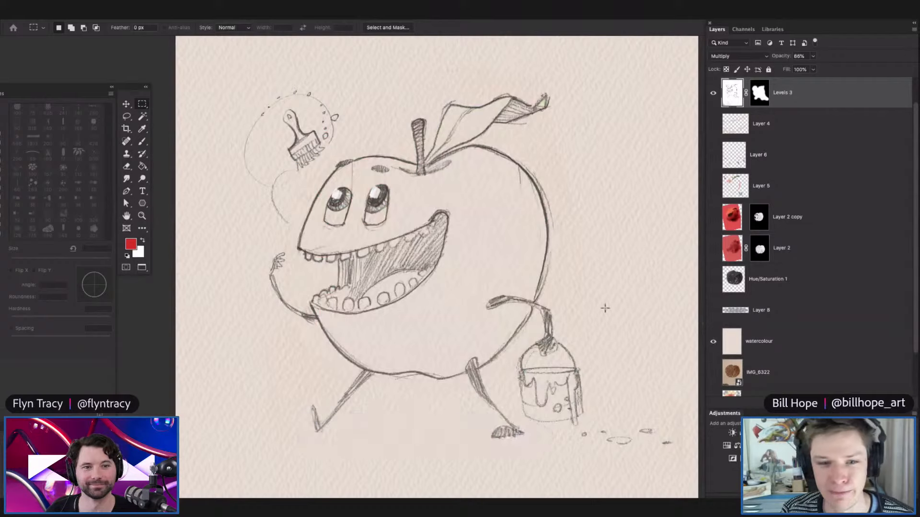
Examine the apple's pencil linework and shading around the eyes and mouth up close.
key(z)
click(498, 299)
key(z)
drag(418, 218, 379, 192)
drag(354, 103, 408, 129)
key(m)
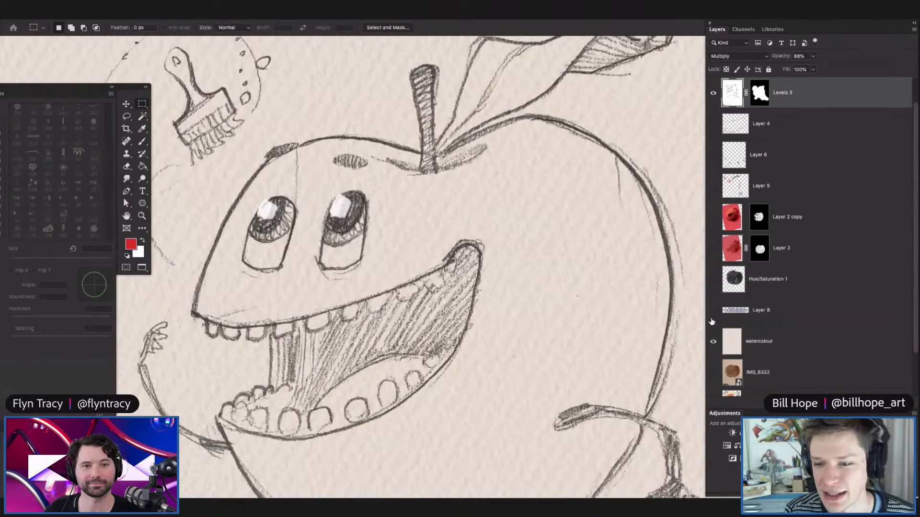
key(z)
alt+click(625, 243)
drag(656, 341, 667, 341)
Show Layer 2 briefly to view its loose red wash over the sketch, and hide it.
click(714, 248)
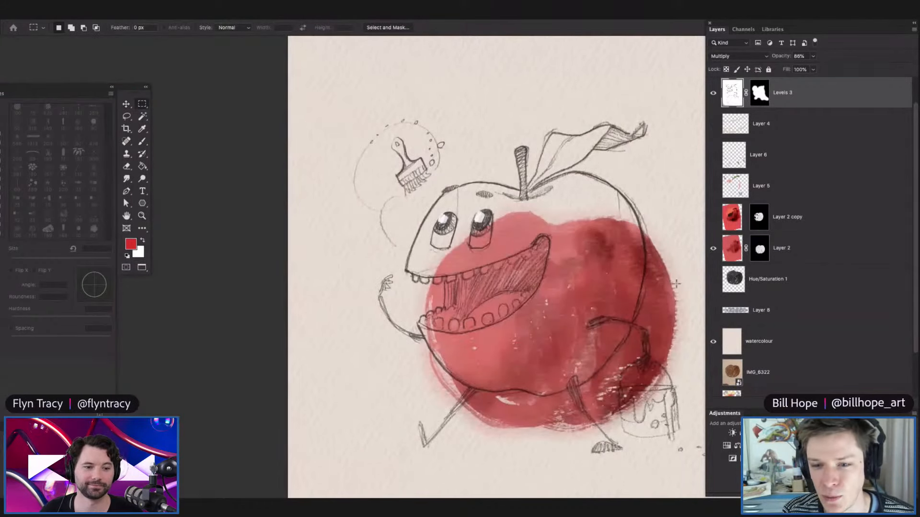
drag(582, 293, 566, 294)
drag(651, 310, 672, 323)
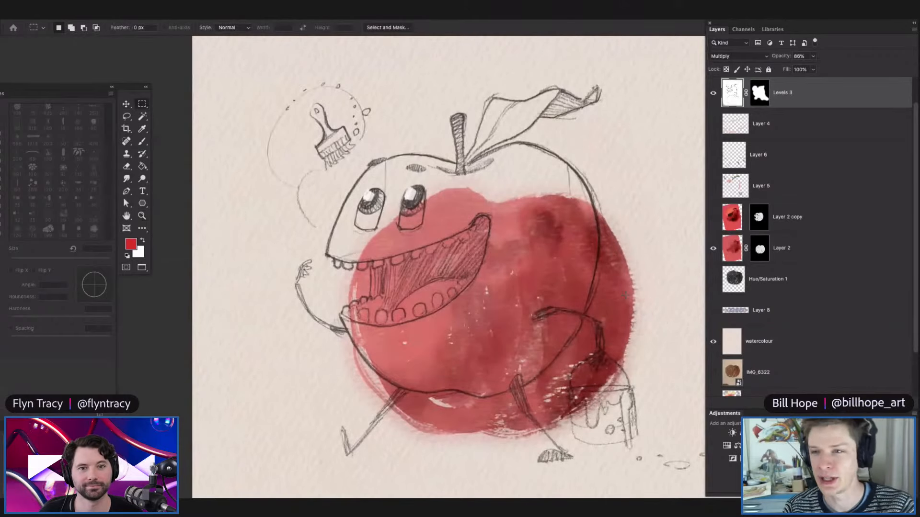
click(713, 248)
Show the Layer 2 copy layer and view the apple's painted colour up close.
click(712, 217)
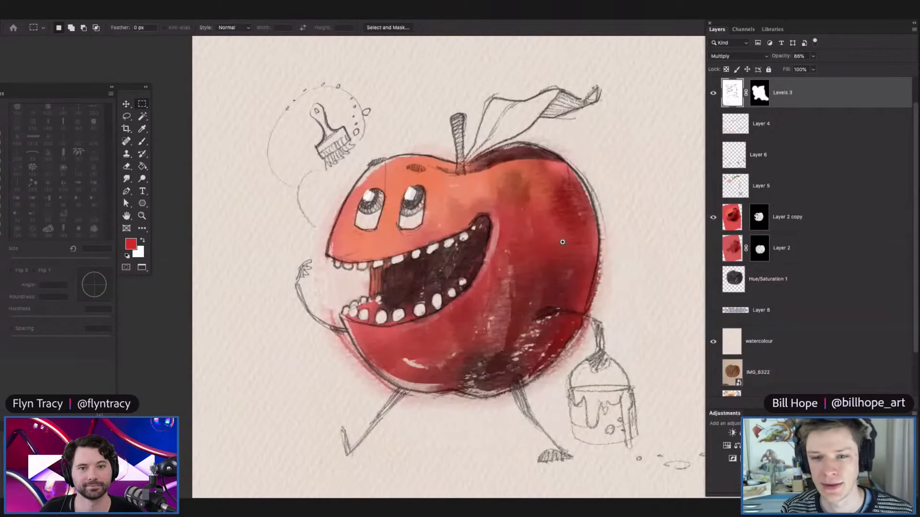
key(ctrl+space)
drag(487, 265, 533, 243)
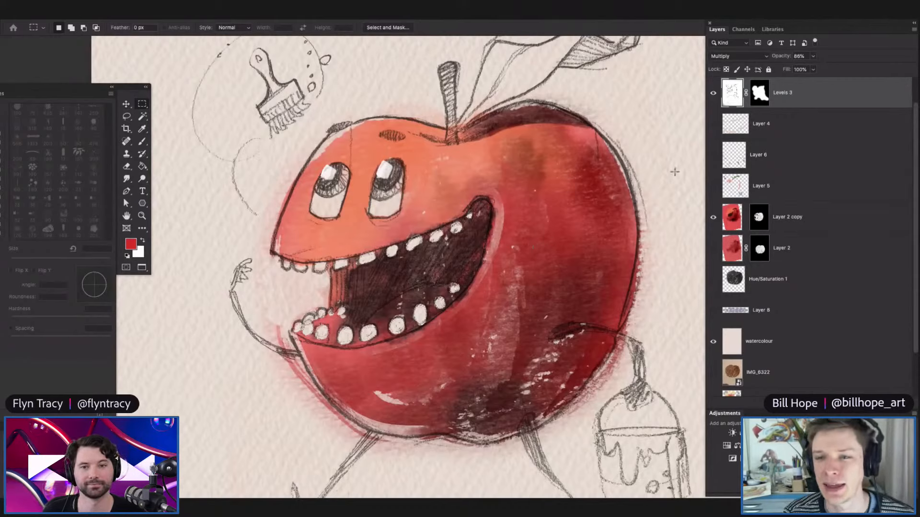
Show Layer 5 and inspect the coloured leaf, eyes, brush and paint bucket details.
click(712, 186)
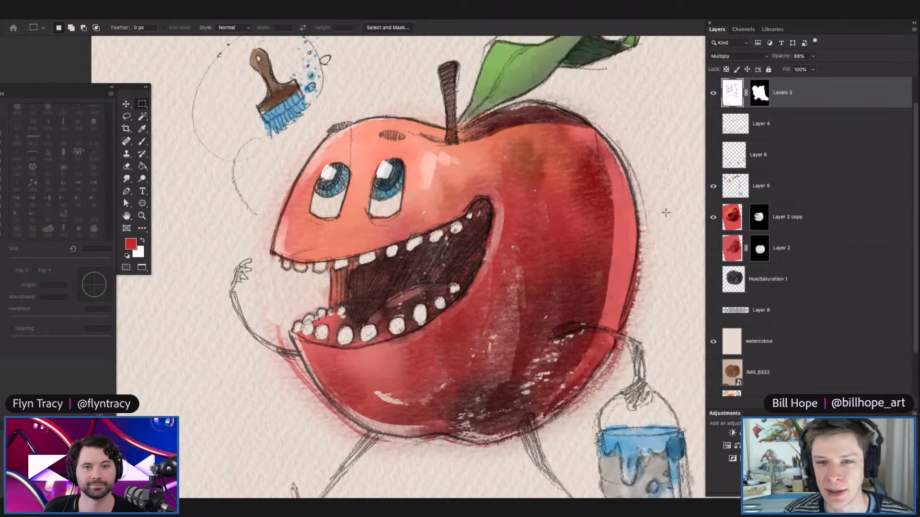
key(z)
key(ctrl+0)
drag(588, 106, 632, 186)
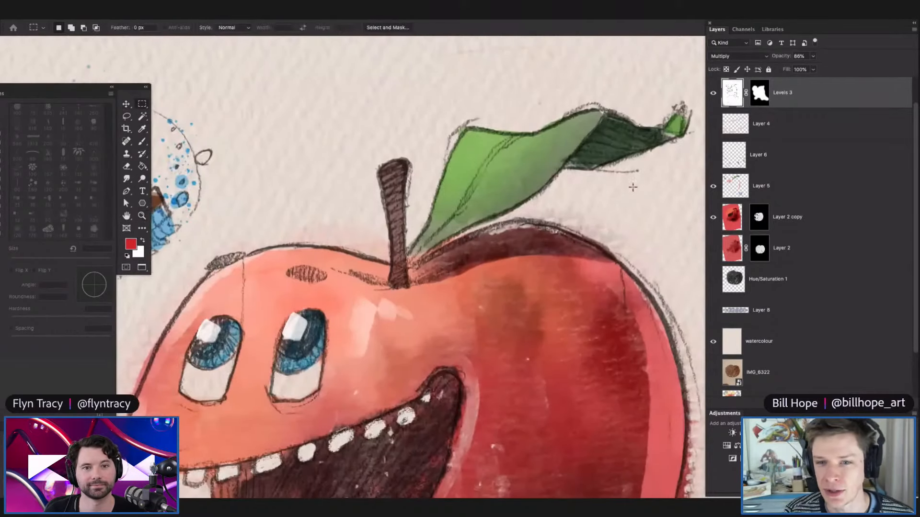
key(z)
key(ctrl+0)
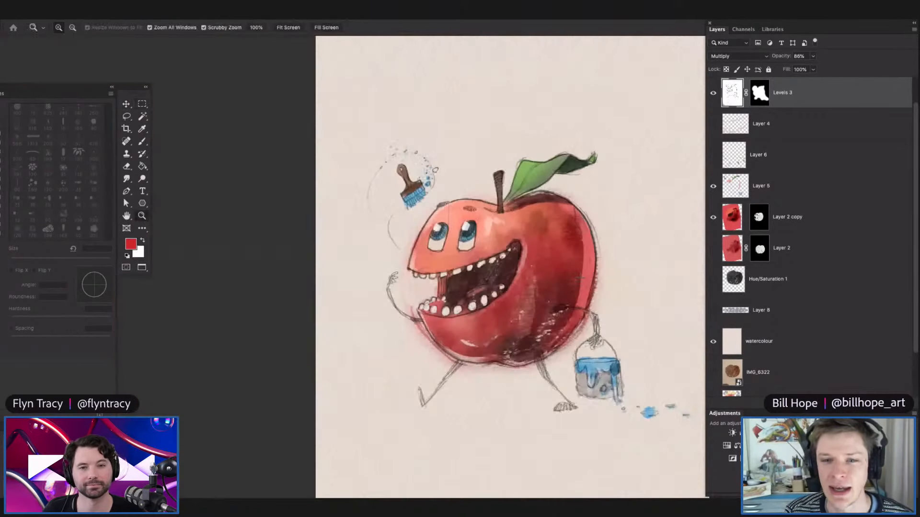
click(619, 284)
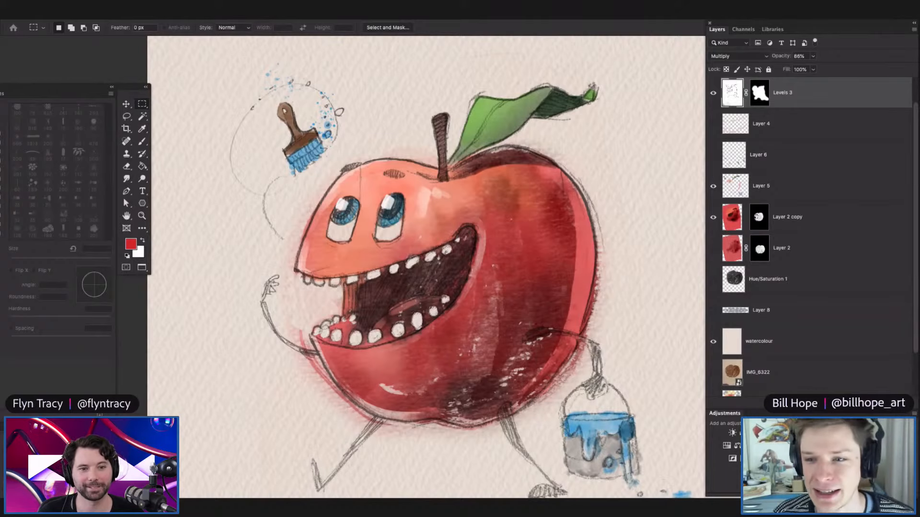
Show Layer 6 and Layer 4 on the apple illustration and switch back to the document with the painting samples.
click(714, 147)
click(713, 127)
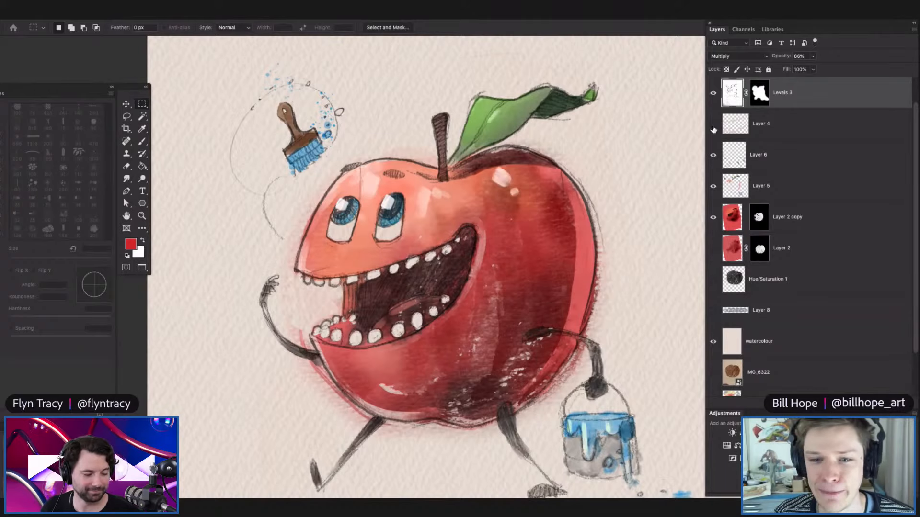
alt+click(559, 216)
click(586, 230)
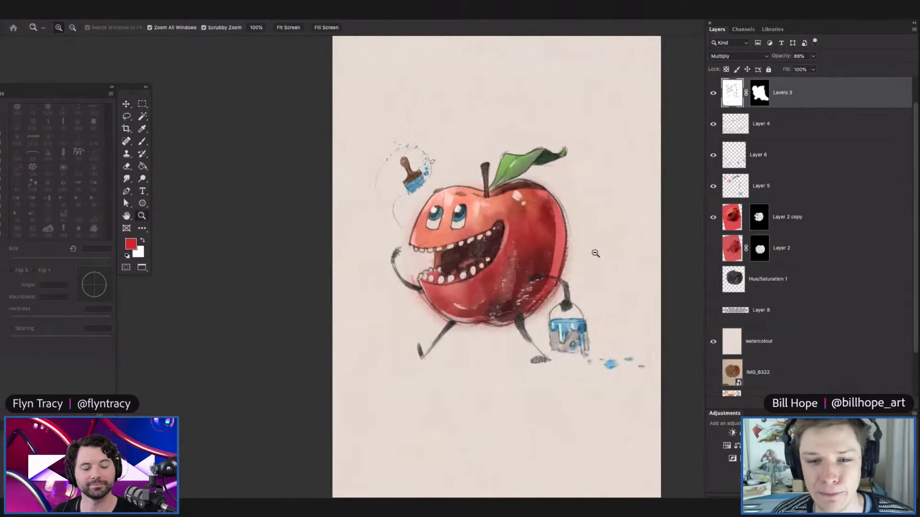
click(595, 243)
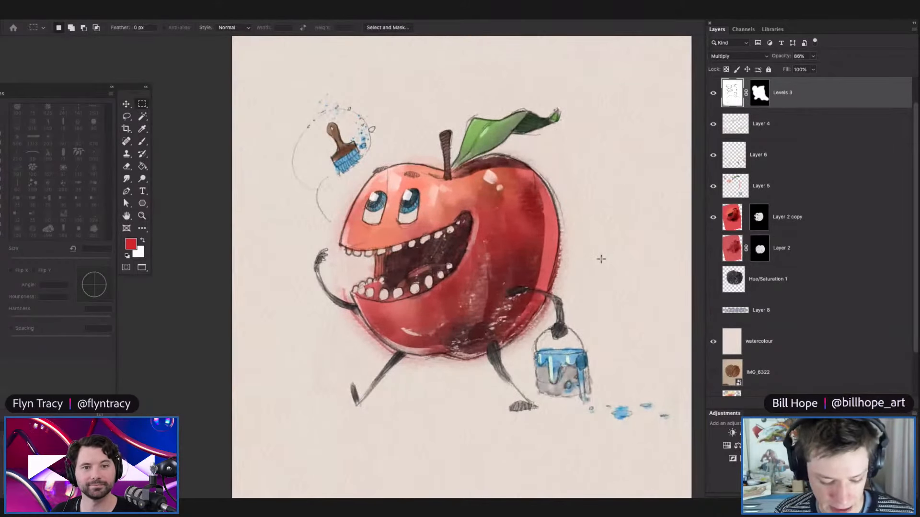
key(ctrl+Tab)
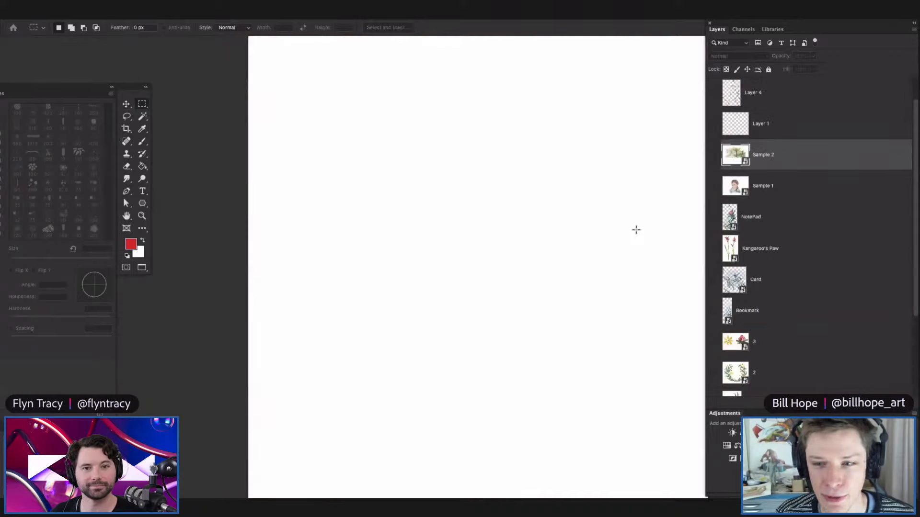
Show the banana character sketch on Layer 4 and frame it in view.
click(713, 97)
drag(509, 241, 476, 233)
drag(569, 237, 597, 278)
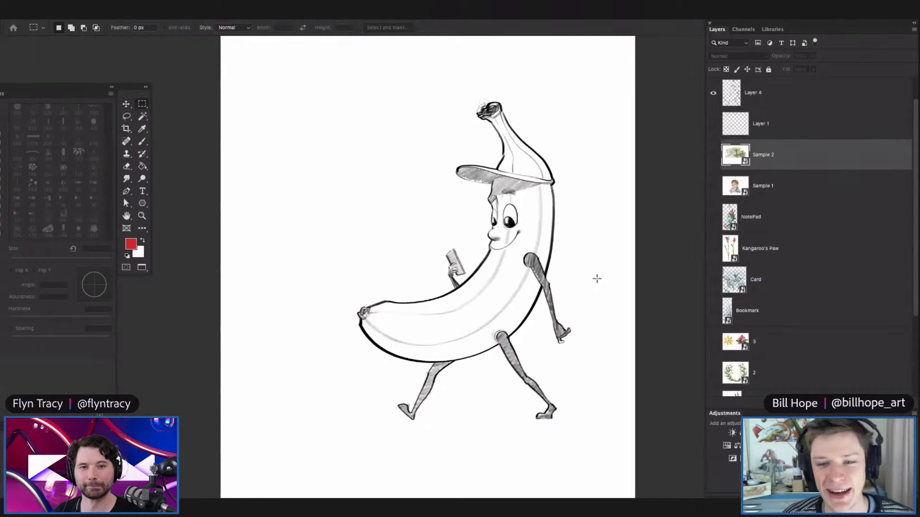
drag(562, 232, 567, 247)
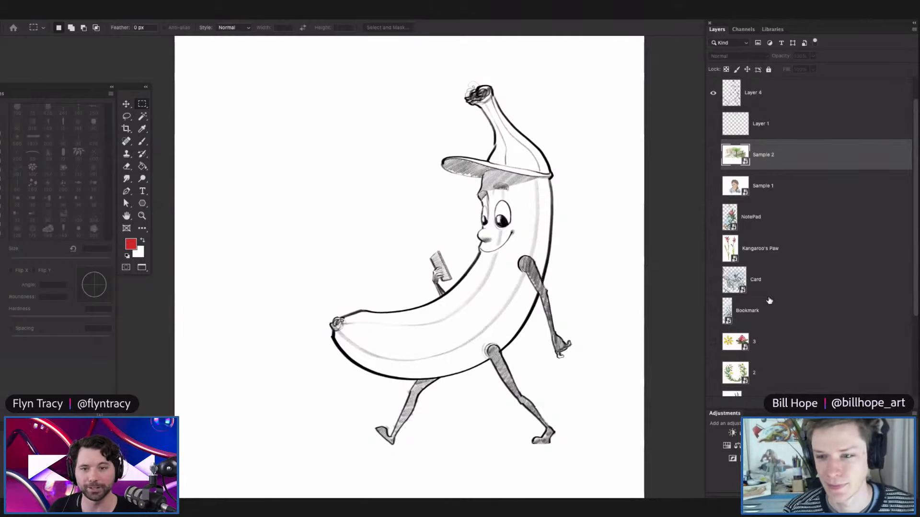
Delete the sample painting layers from Sample 2 down to 1, keeping the sketch layers.
shift+click(762, 359)
scroll(762, 362, down, 1)
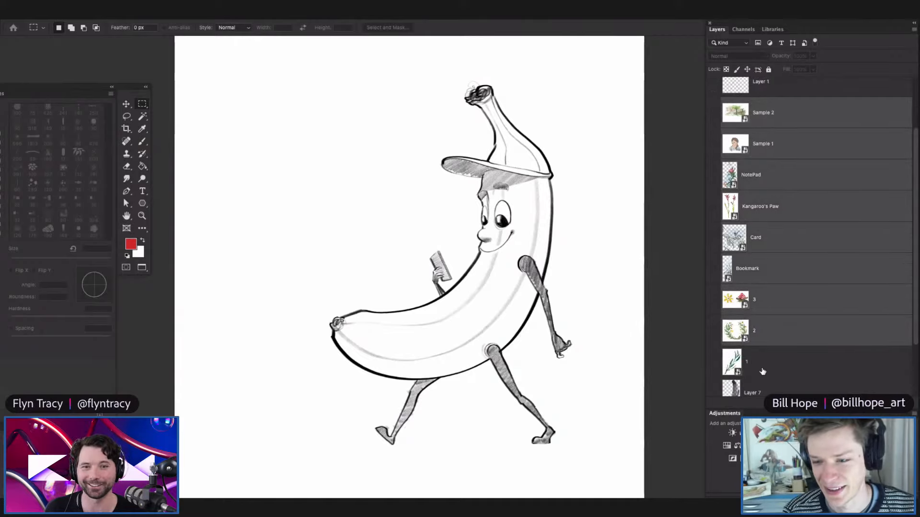
shift+click(765, 364)
key(Delete)
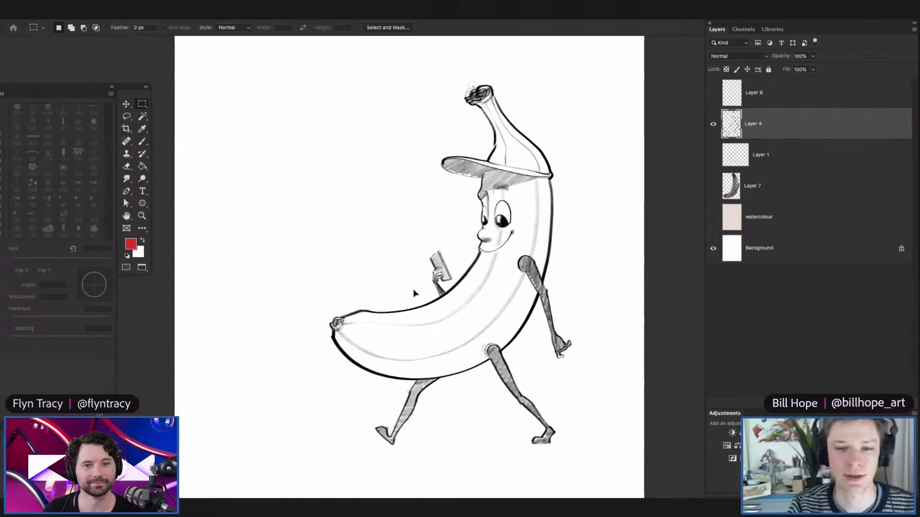
Finish placing the IMG_6384 photo of the painted banana stroke above Layer 4 and fit the page in view.
key(Return)
key(z)
key(ctrl+0)
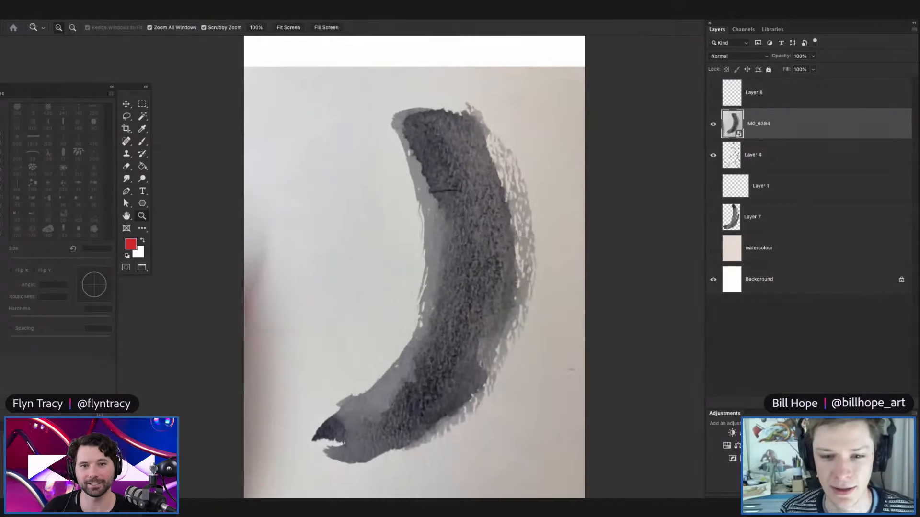
Examine the paint texture and edges of the photographed banana stroke up close and at full-page view.
key(m)
scroll(468, 228, up, 2)
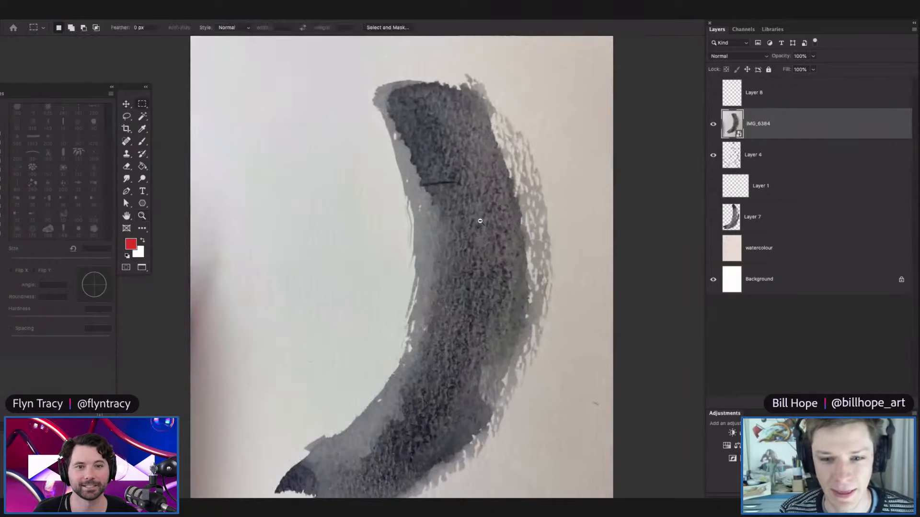
scroll(479, 221, down, 2)
key(z)
scroll(480, 220, up, 3)
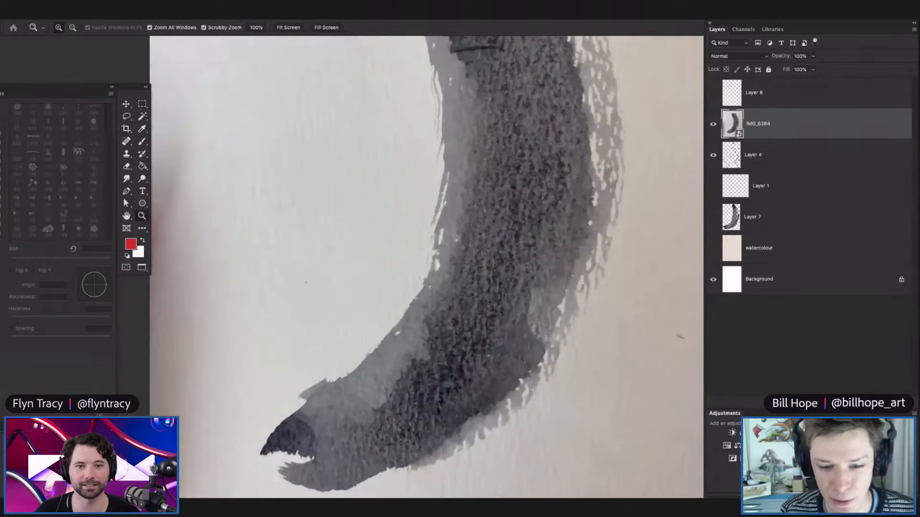
key(ctrl+0)
key(m)
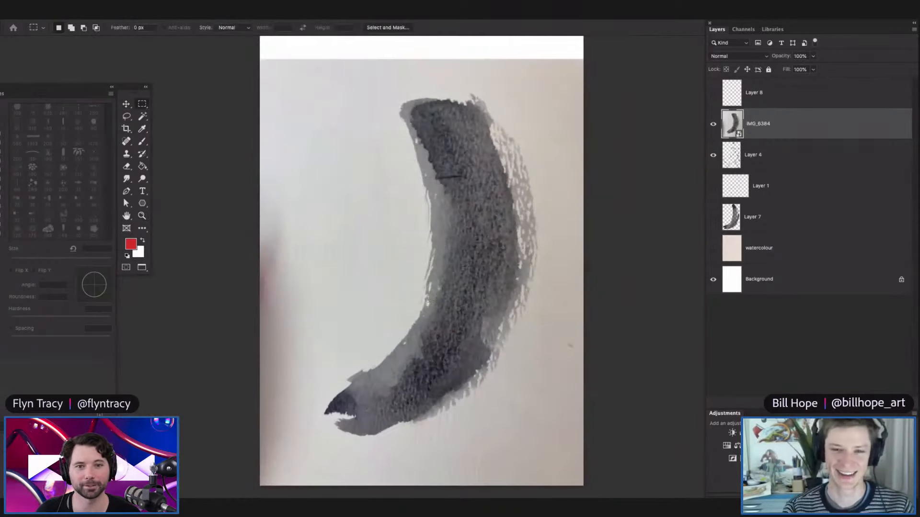
drag(494, 163, 496, 282)
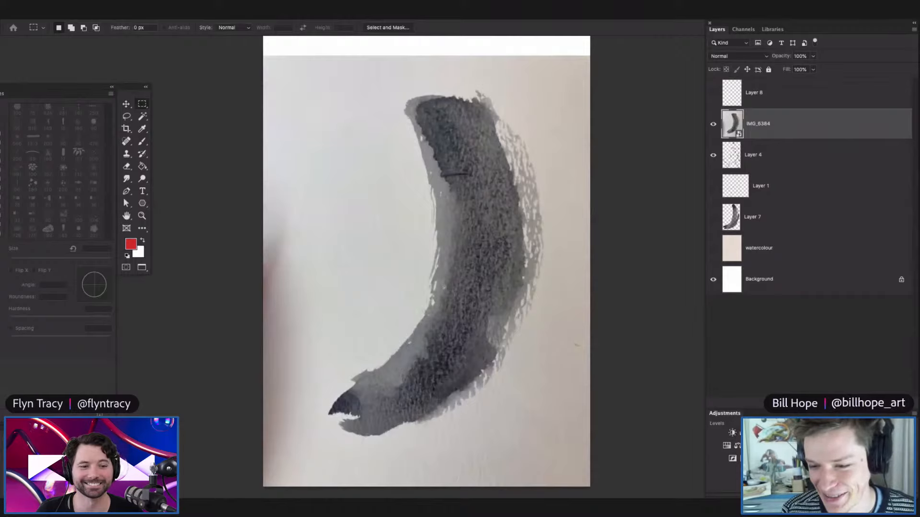
drag(494, 356, 499, 356)
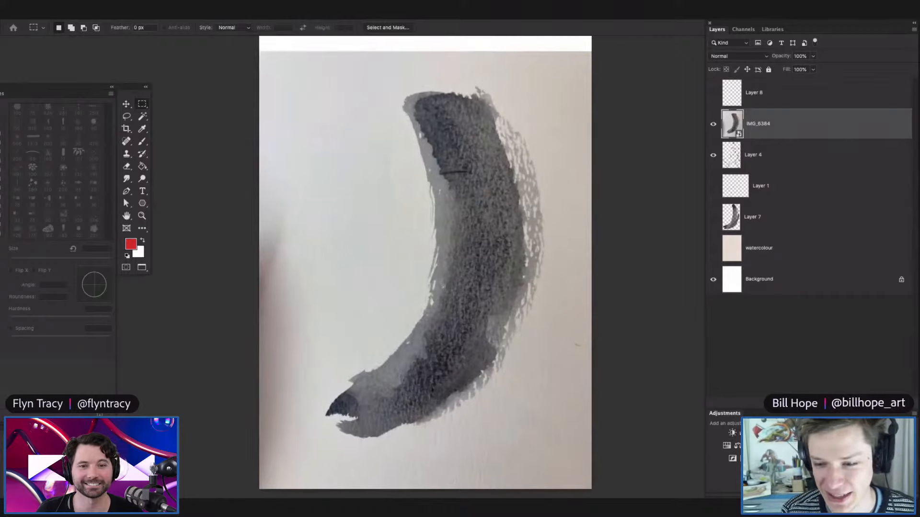
Add a Levels adjustment above the banana photo and set the white input level to 203 to brighten the paper.
click(741, 433)
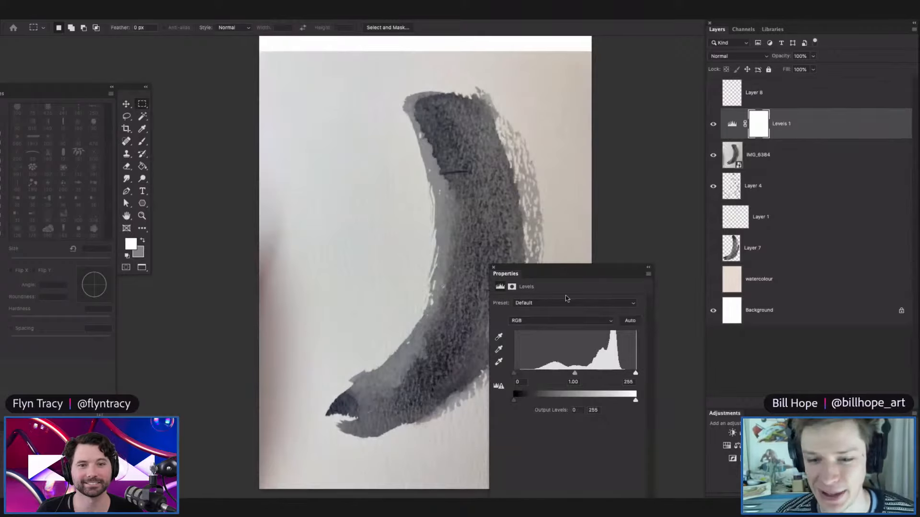
drag(537, 267, 584, 167)
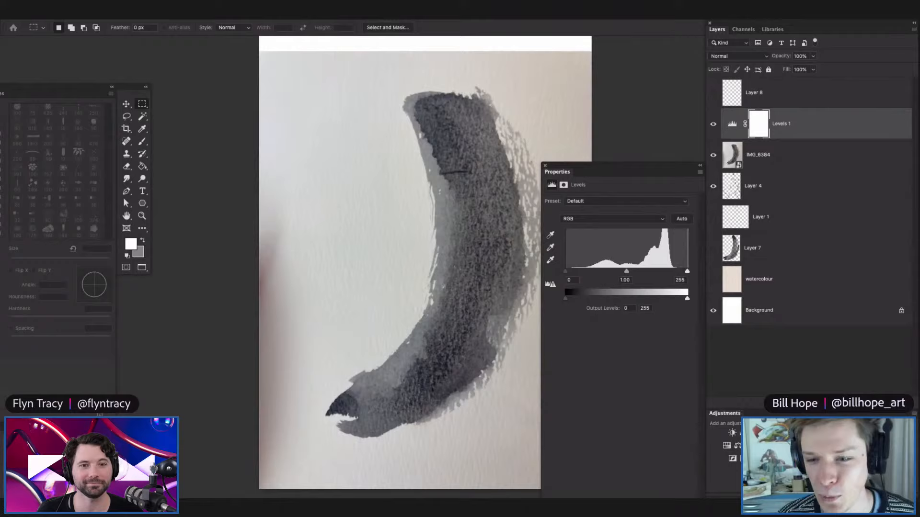
drag(684, 271, 662, 272)
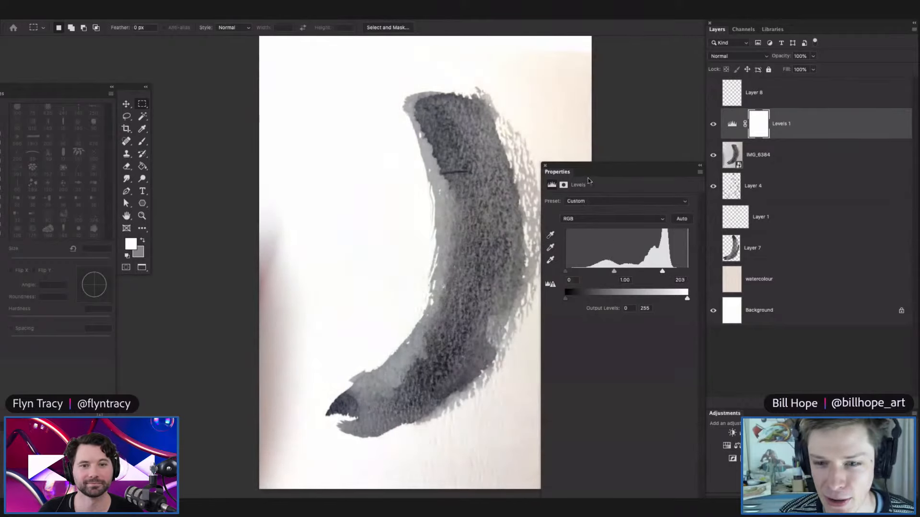
click(545, 165)
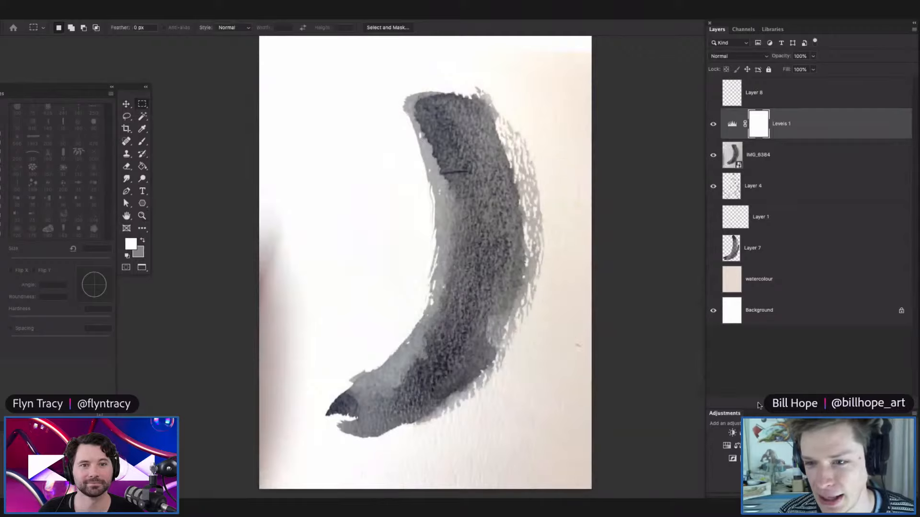
Add a Curves adjustment that darkens the stroke's shadows, with an upper curve point at input 194, output 175.
click(754, 432)
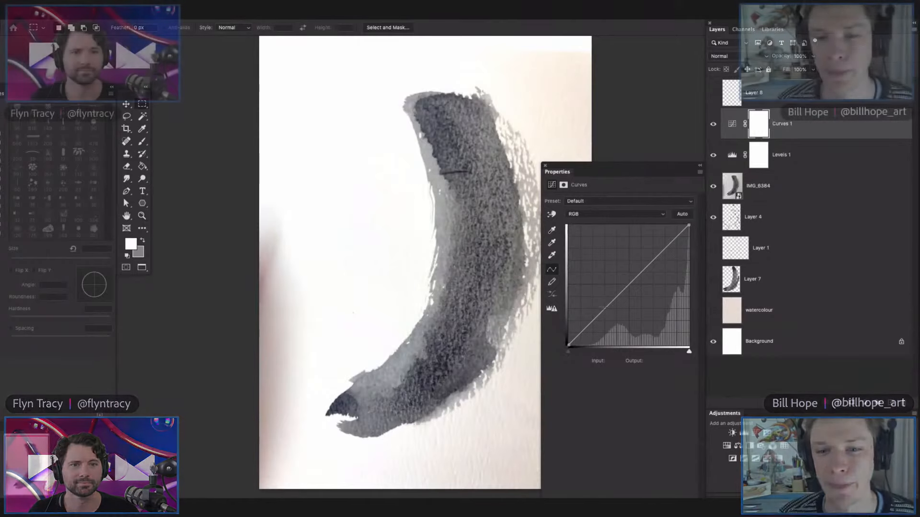
drag(606, 303, 618, 318)
drag(656, 272, 660, 262)
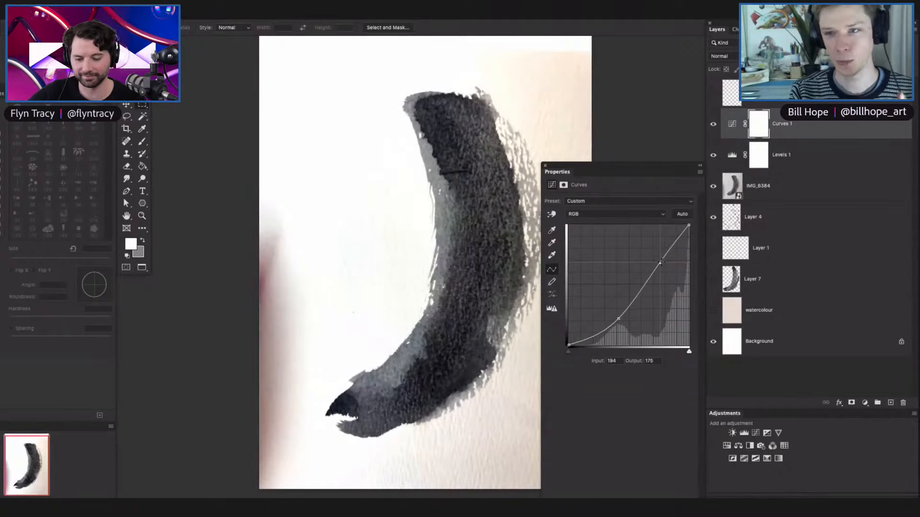
click(545, 167)
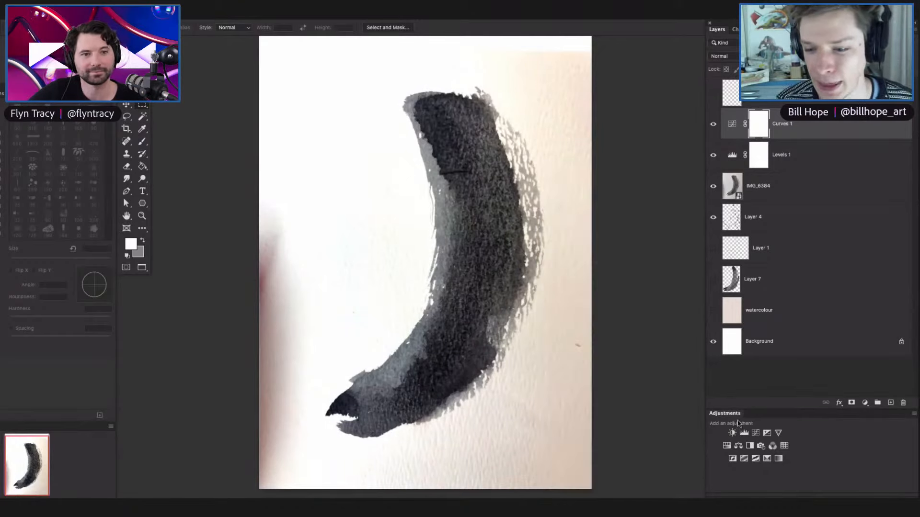
Select the paper around the banana stroke on the IMG_6384 layer with the Magic Wand, adding the areas on all sides.
click(746, 194)
key(w)
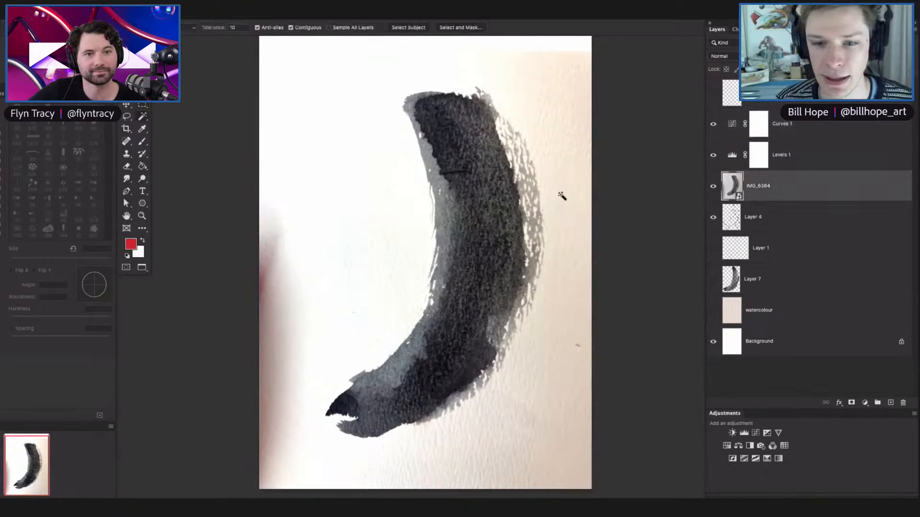
click(522, 111)
shift+click(484, 82)
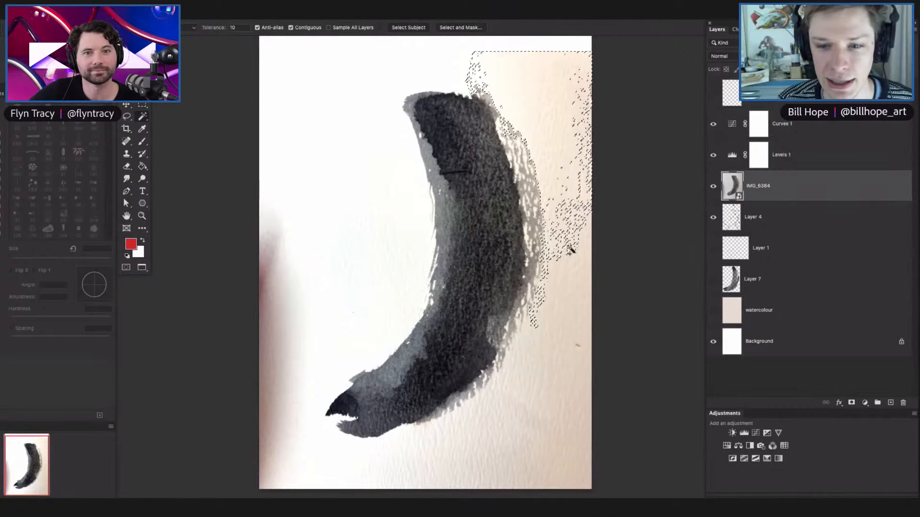
shift+click(568, 307)
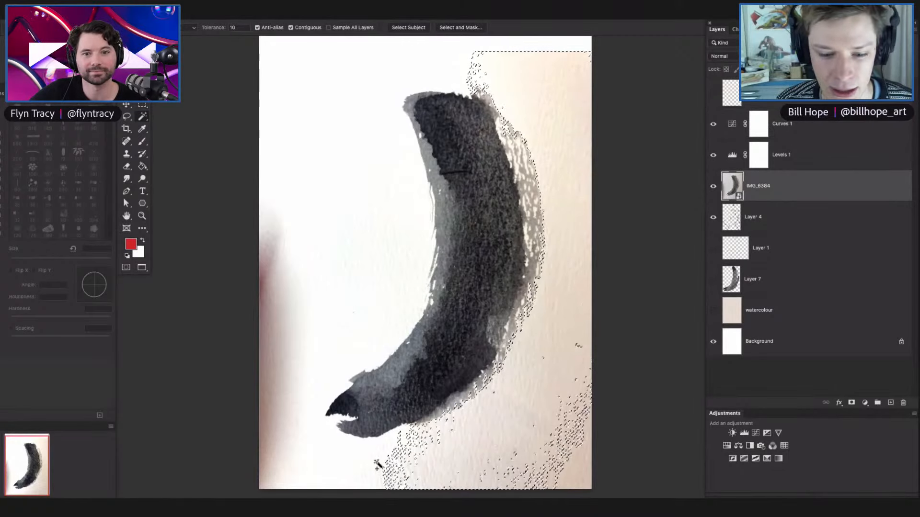
shift+click(357, 470)
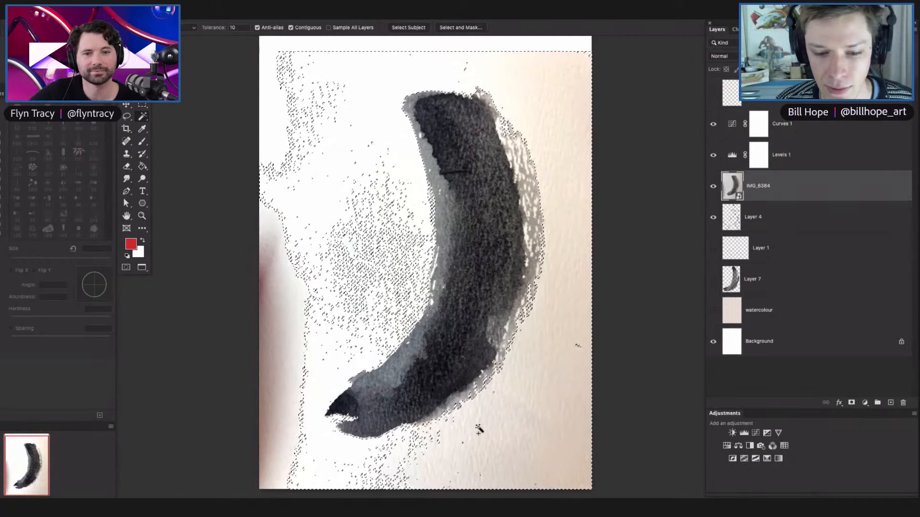
Add a Brightness/Contrast adjustment limited to the selected paper and set its brightness to 58.
click(732, 433)
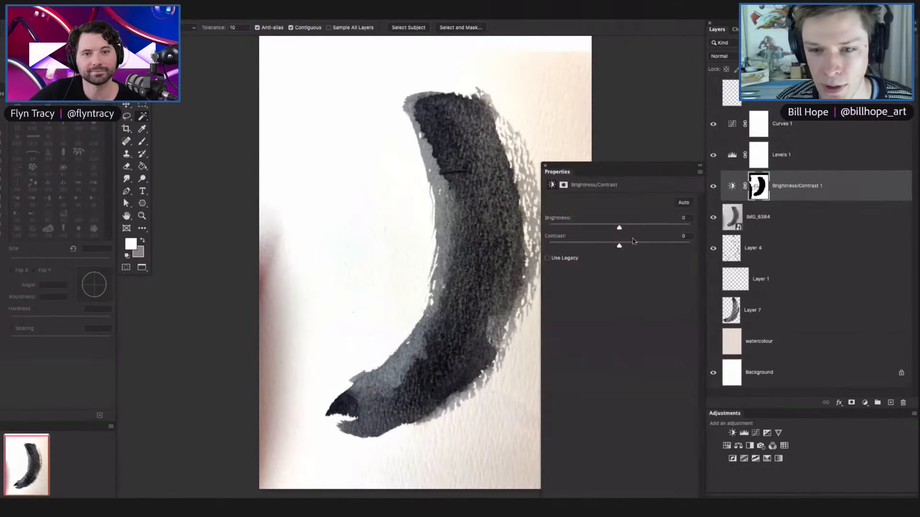
drag(620, 229, 647, 228)
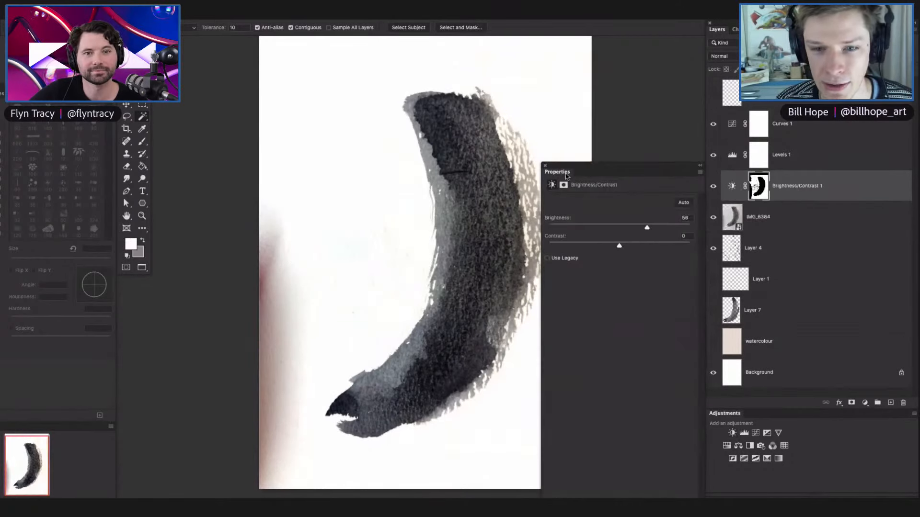
click(544, 164)
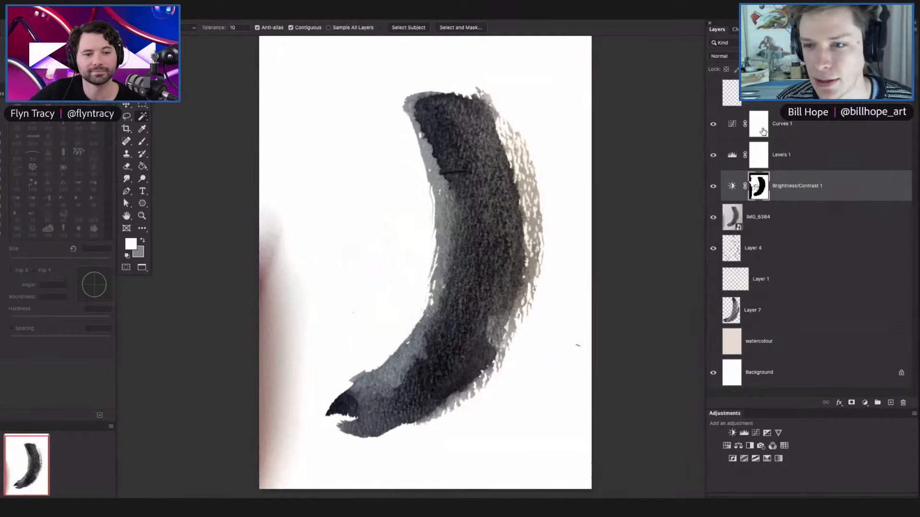
Merge the Curves, Levels and Brightness/Contrast adjustments with the IMG_6384 photo into a single layer.
click(773, 138)
shift+click(765, 218)
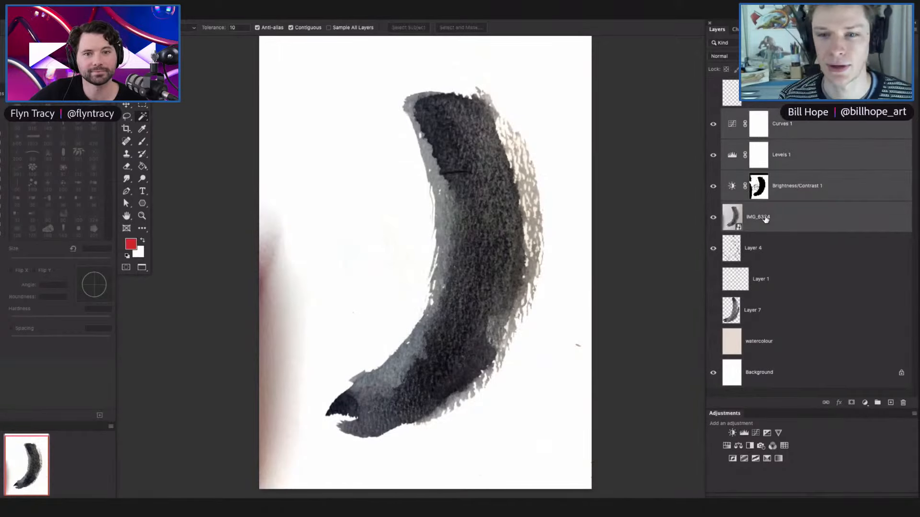
key(ctrl+e)
Add a Hue/Saturation adjustment above the merged banana painting and lower its saturation fully to grey.
key(z)
drag(522, 259, 479, 263)
key(w)
click(727, 445)
drag(619, 256, 521, 265)
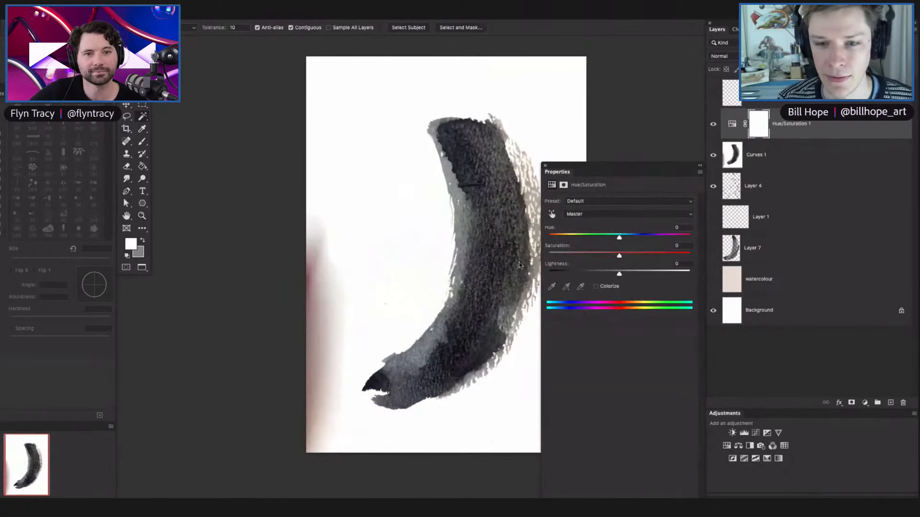
click(456, 310)
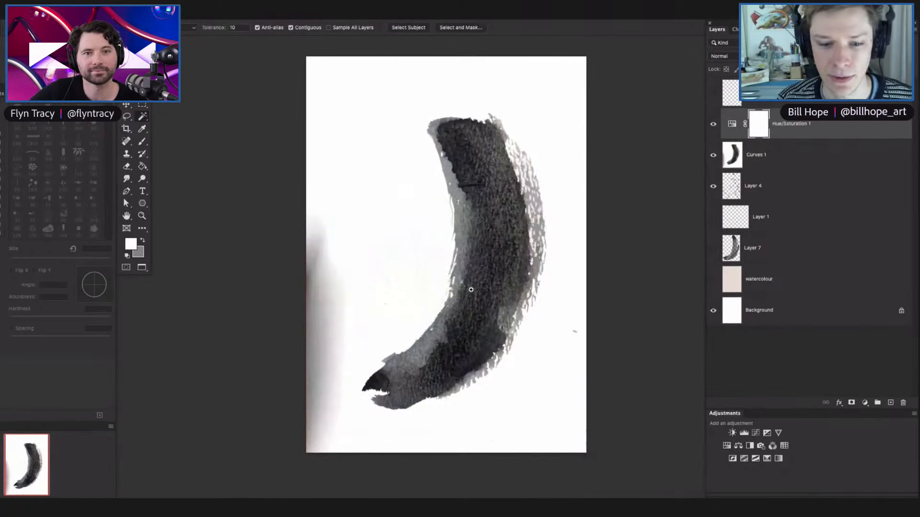
Merge the Hue/Saturation adjustment into the banana painting layer.
key(z)
drag(472, 290, 484, 284)
key(w)
key(l)
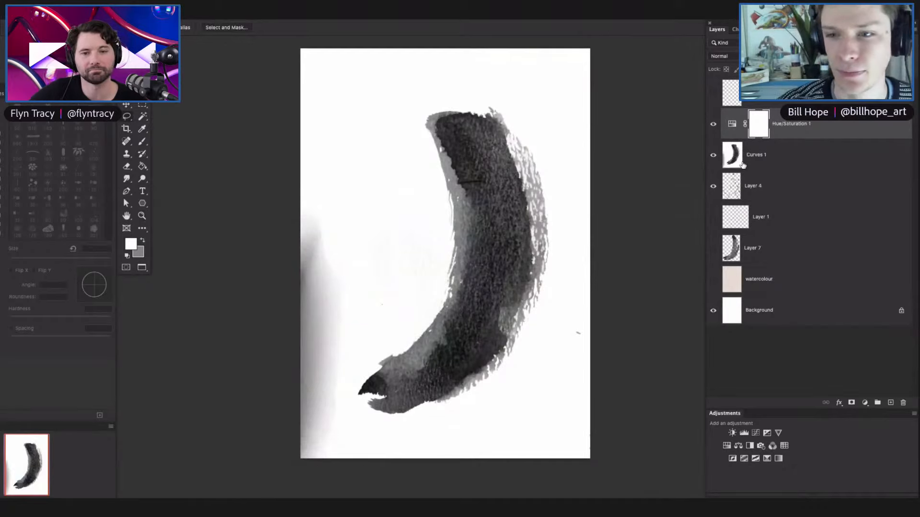
key(Delete)
Lasso loosely around the banana stroke, copy it to a new layer, and hide the Curves 1 and Layer 4 layers.
mouse_move(538, 145)
mouse_down()
mouse_move(559, 264)
mouse_move(498, 392)
mouse_move(436, 430)
mouse_move(357, 408)
mouse_move(437, 248)
mouse_move(408, 127)
mouse_move(535, 124)
mouse_move(552, 143)
mouse_up()
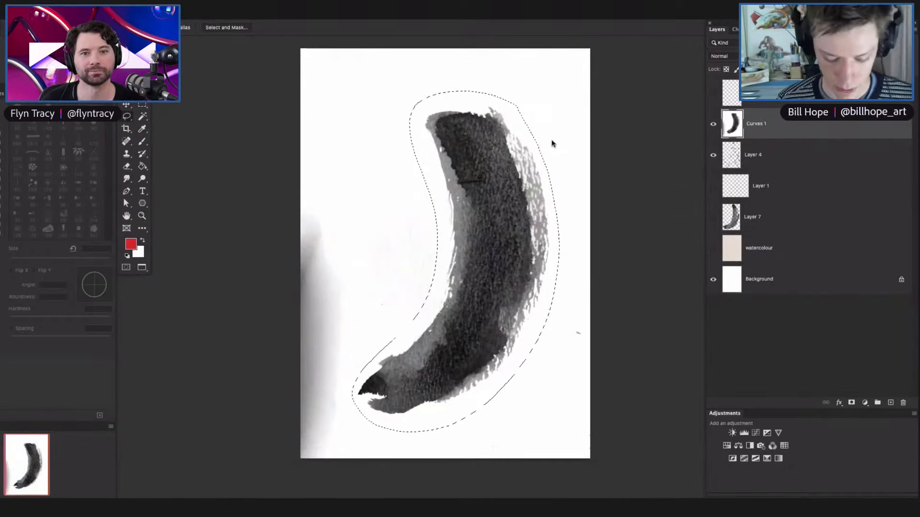
key(ctrl+j)
click(713, 154)
key(z)
drag(489, 260, 526, 281)
click(713, 186)
key(z)
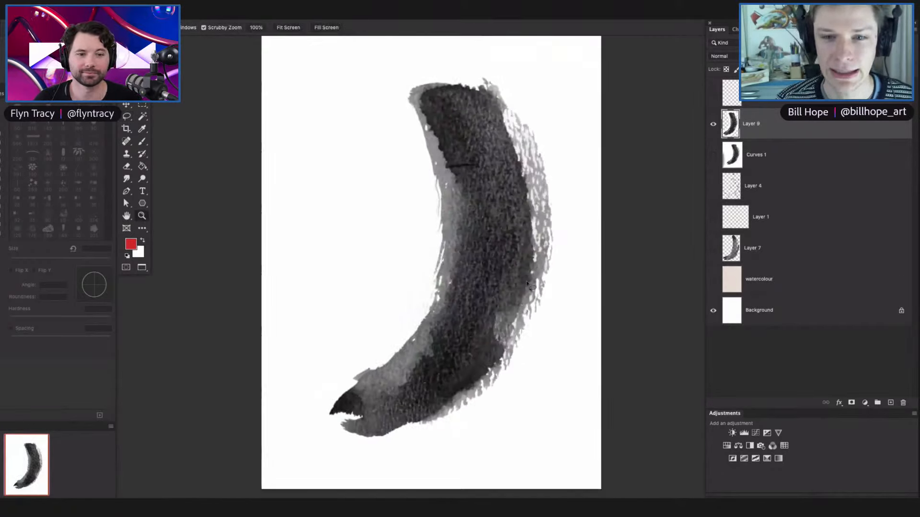
key(l)
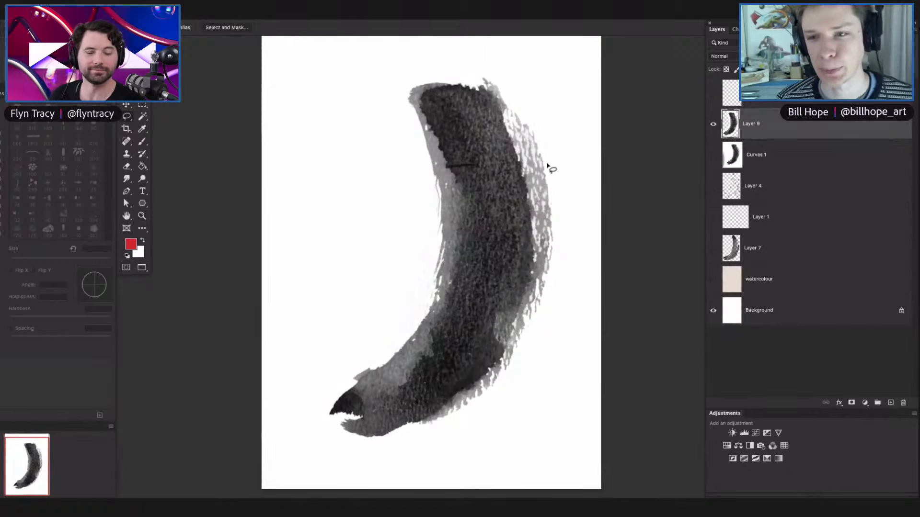
Hide the Background layer and inspect the white margin around the cut-out banana stroke up close and in full.
click(712, 310)
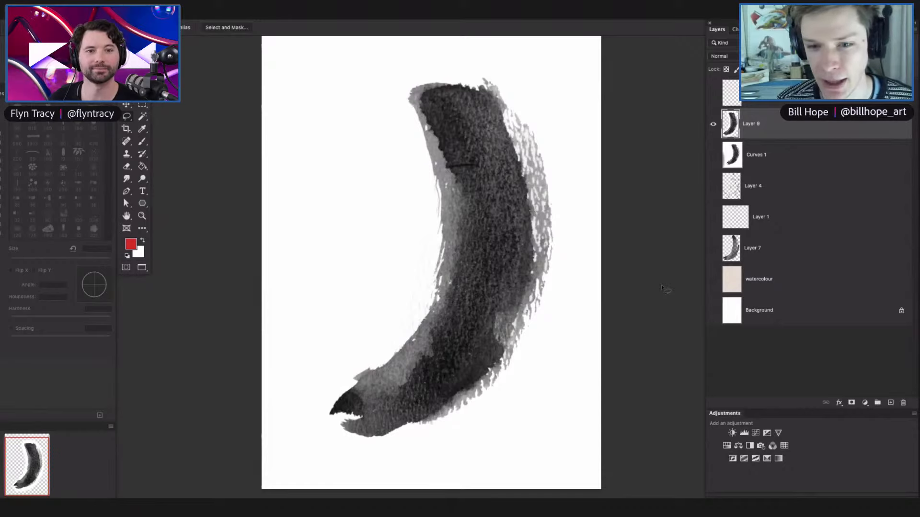
key(z)
drag(537, 226, 580, 194)
click(579, 194)
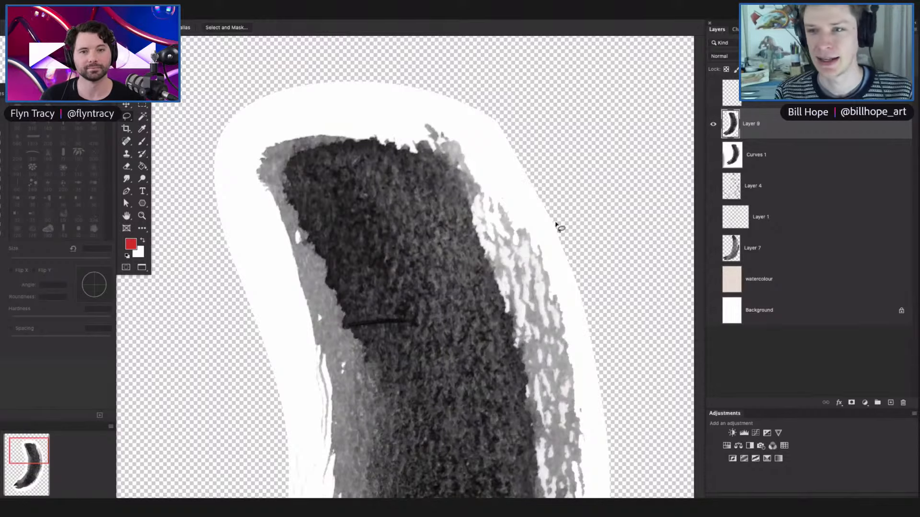
key(z)
drag(517, 183, 525, 250)
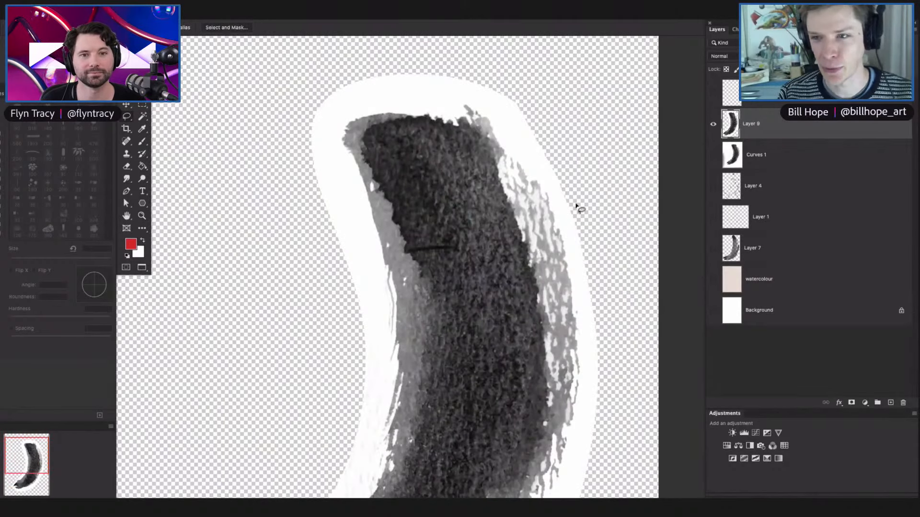
drag(554, 190, 633, 343)
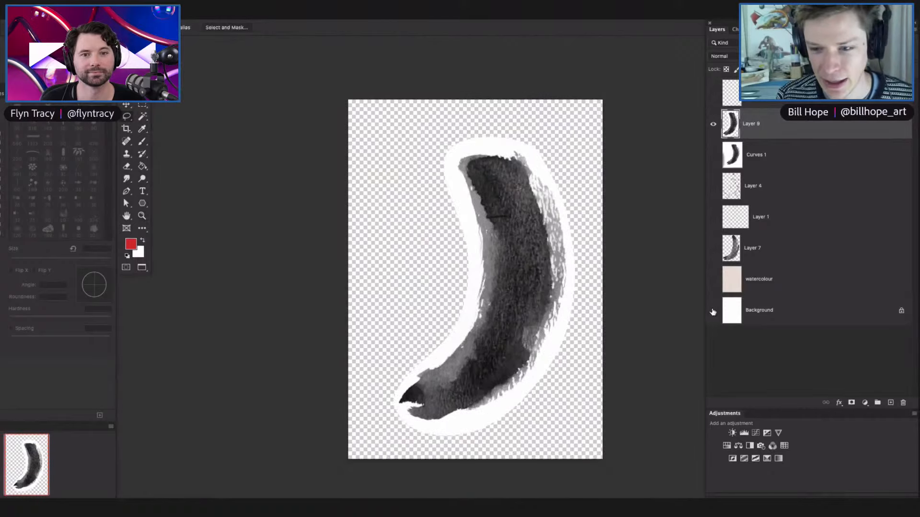
Show the Background layer again and marquee-select the entire canvas around the banana.
click(714, 310)
drag(581, 361, 472, 288)
key(m)
drag(320, 76, 610, 484)
key(ctrl+d)
drag(538, 363, 496, 344)
drag(340, 109, 643, 473)
drag(503, 292, 518, 306)
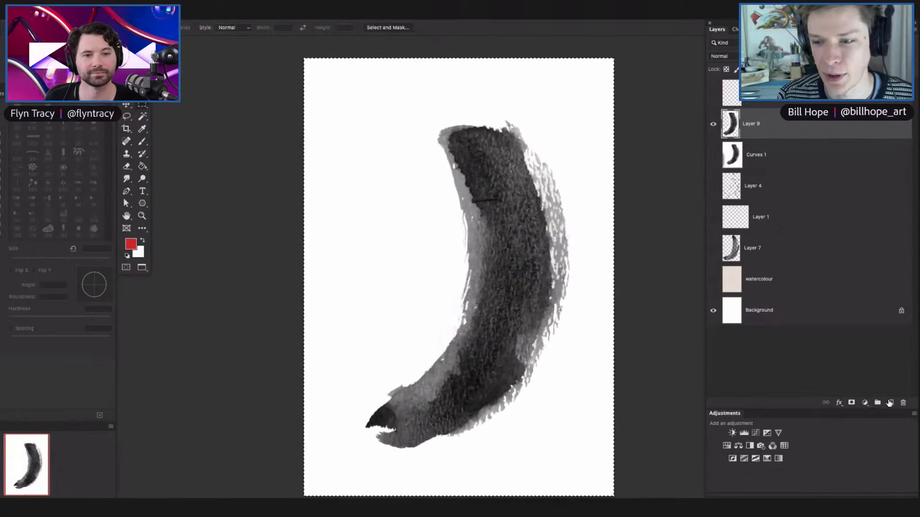
Create a new layer above Layer 9, add a layer mask to it, and make the mask channel visible.
click(890, 403)
click(851, 403)
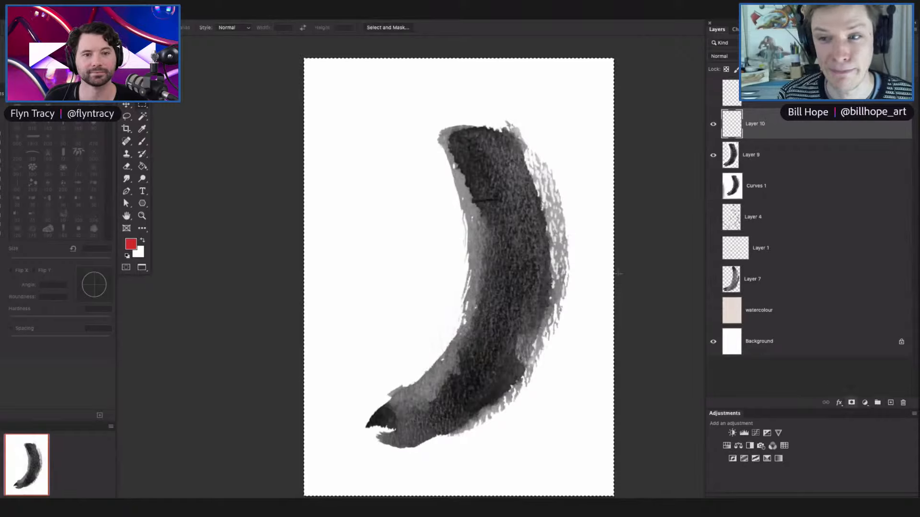
click(734, 29)
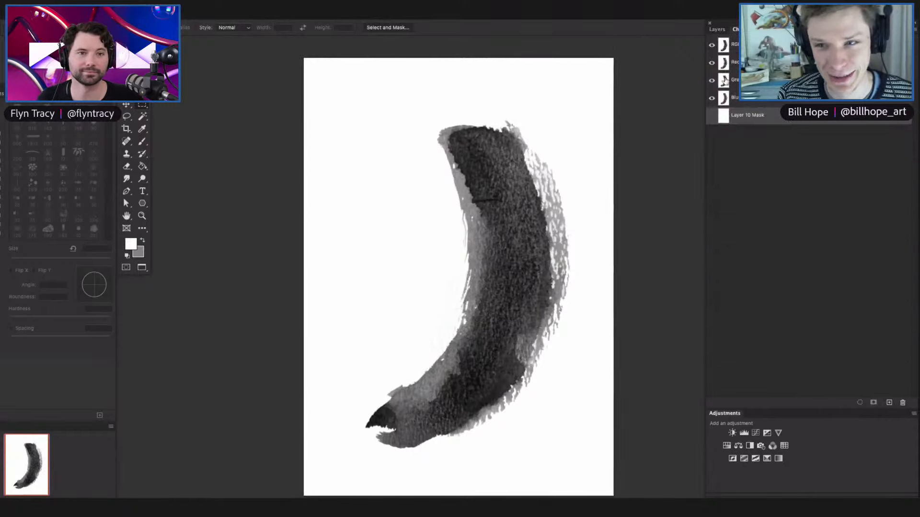
click(711, 119)
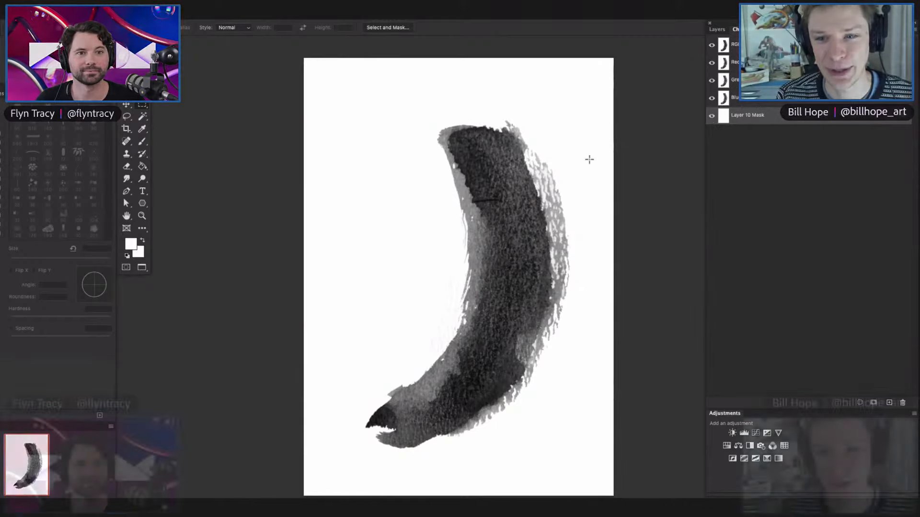
Select the whole canvas on Layer 9 and copy the greyscale banana.
click(717, 29)
click(733, 158)
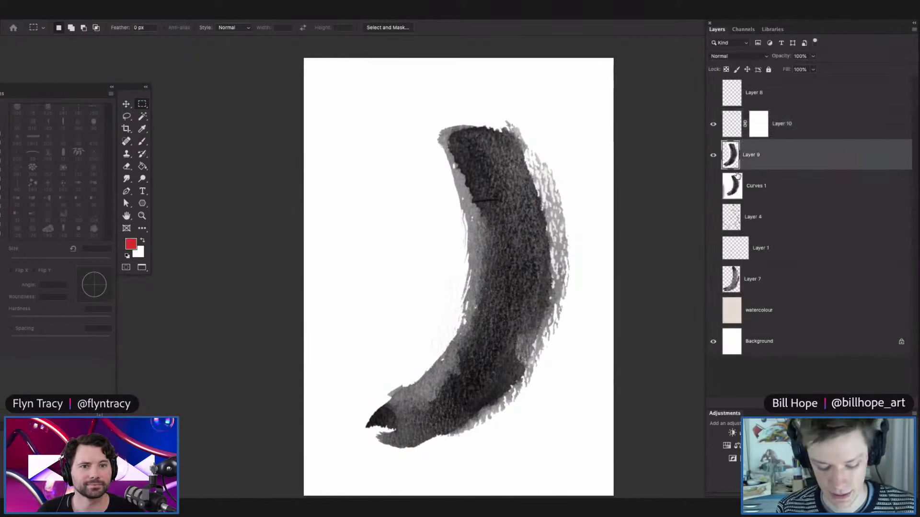
scroll(362, 118, down, 1)
drag(330, 74, 567, 400)
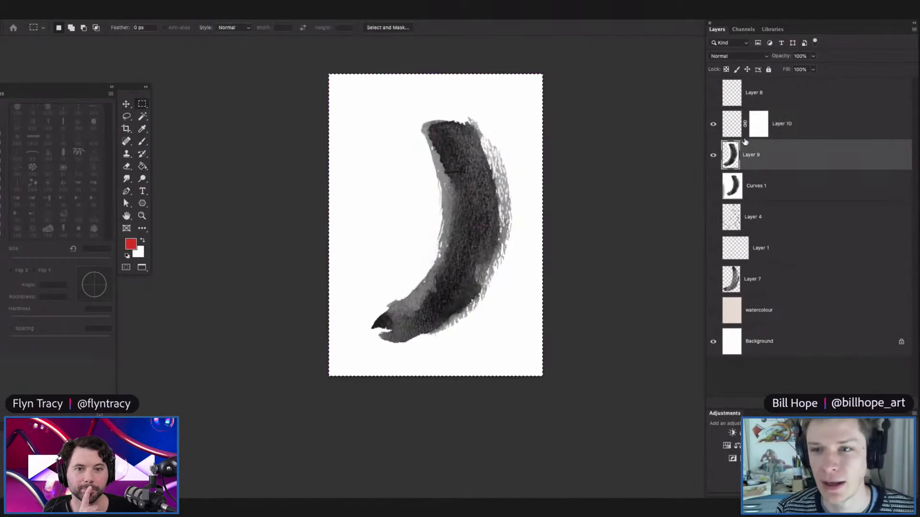
Paste the copied banana into Layer 10's mask channel, return to the layer list, and deselect.
click(758, 124)
click(744, 30)
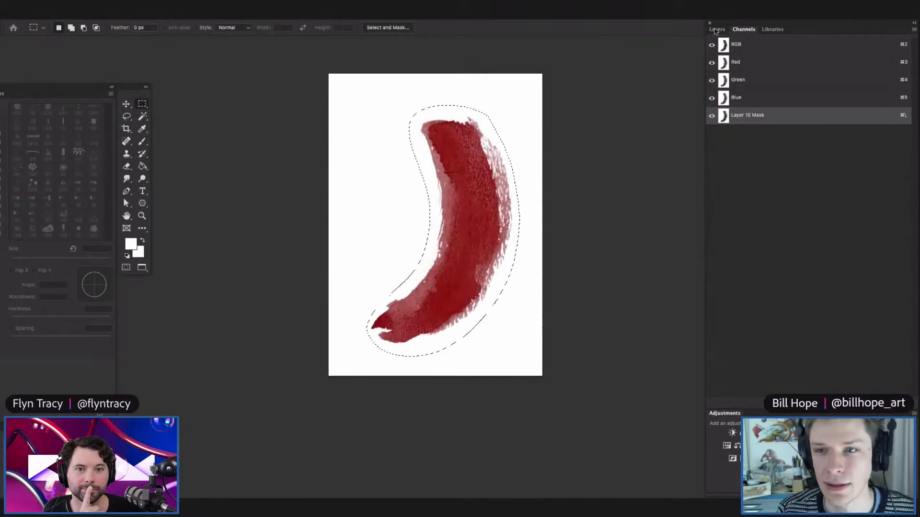
key(F7)
key(z)
click(508, 170)
key(ctrl+d)
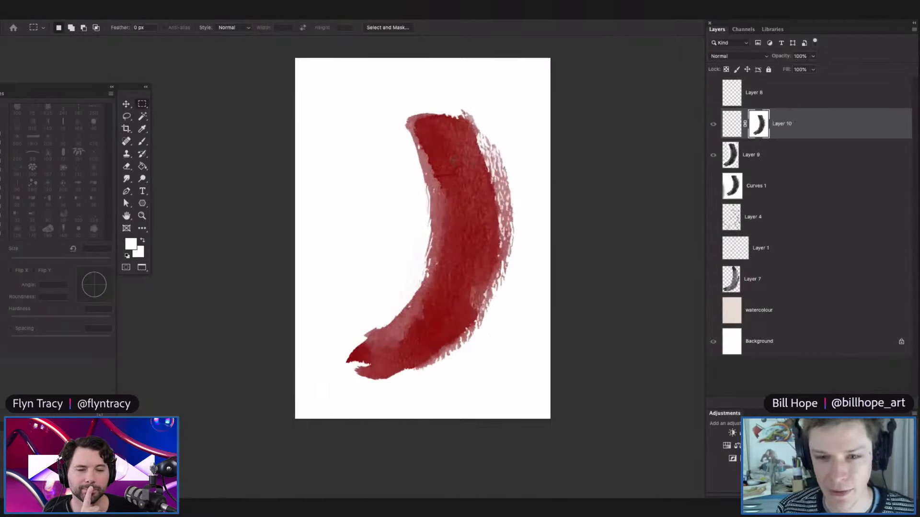
Turn off the red mask overlay and hide the Layer 9 banana.
click(458, 166)
key(m)
click(711, 158)
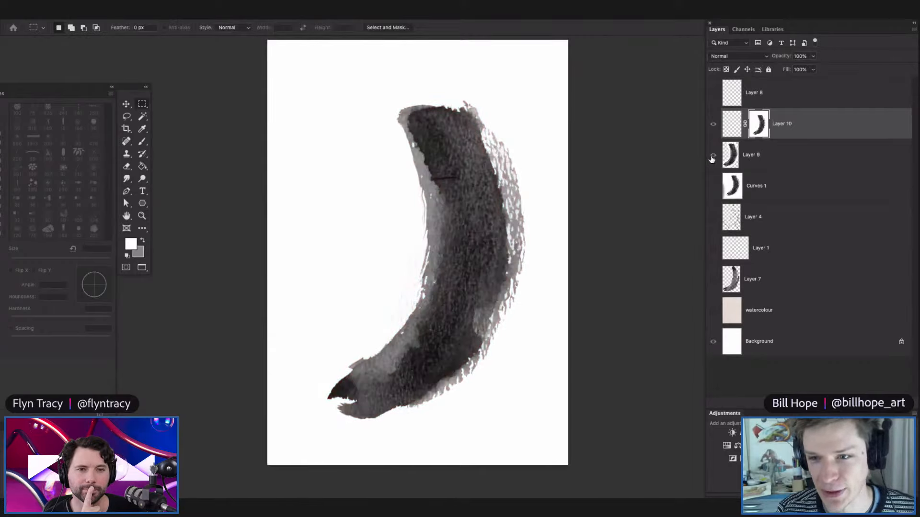
click(714, 155)
Choose a brighter, more saturated red as the foreground colour and fill Layer 10's contents with it.
click(726, 129)
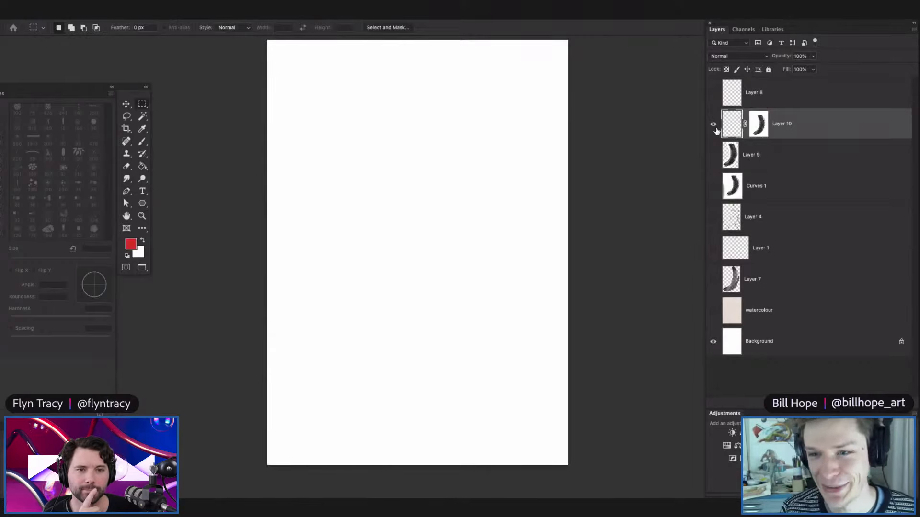
key(g)
key(n)
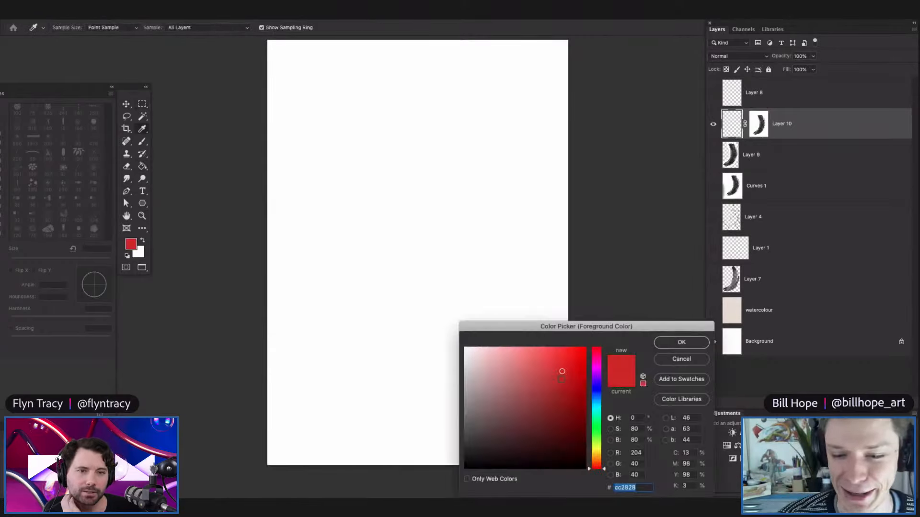
click(584, 365)
key(Return)
click(458, 243)
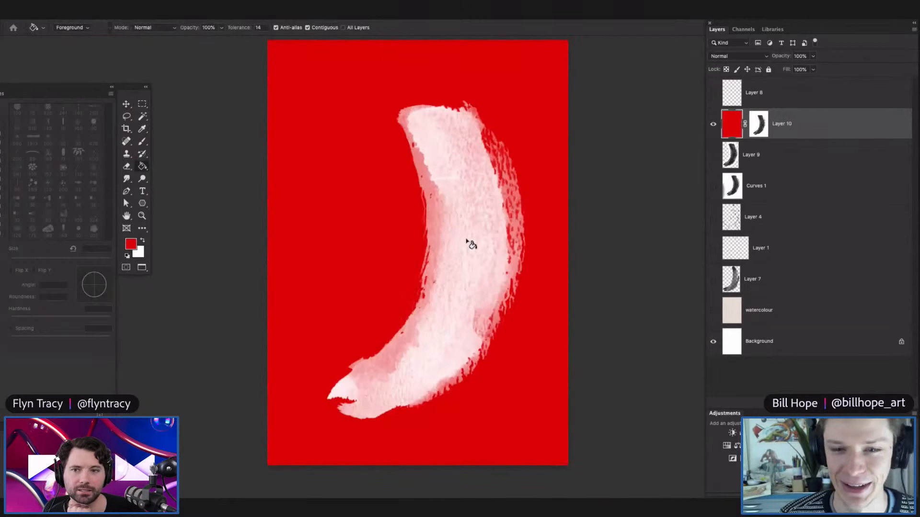
Invert Layer 10's mask so the red fills the banana shape, and apply the mask to the layer.
click(757, 126)
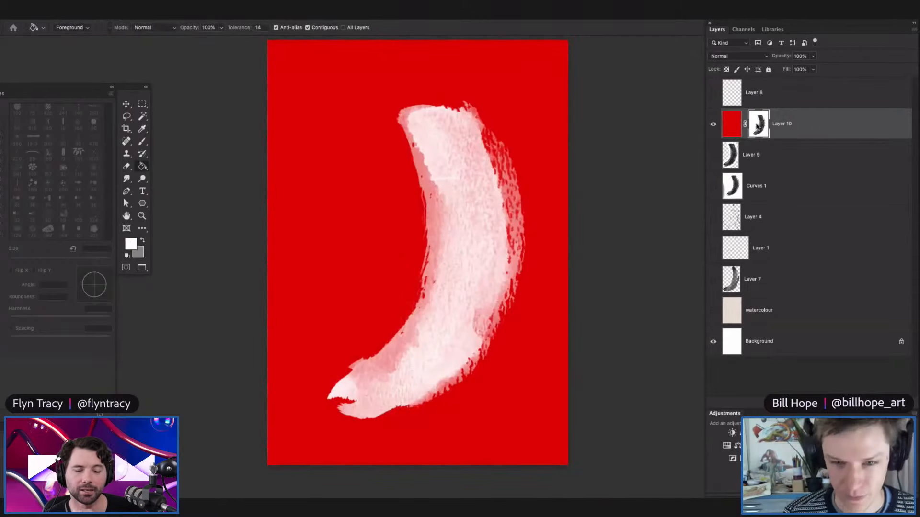
key(ctrl+i)
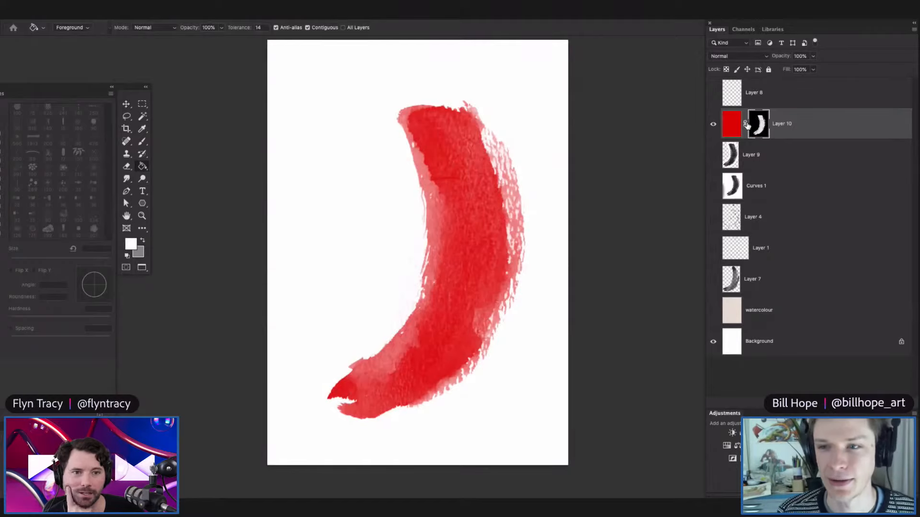
right_click(759, 130)
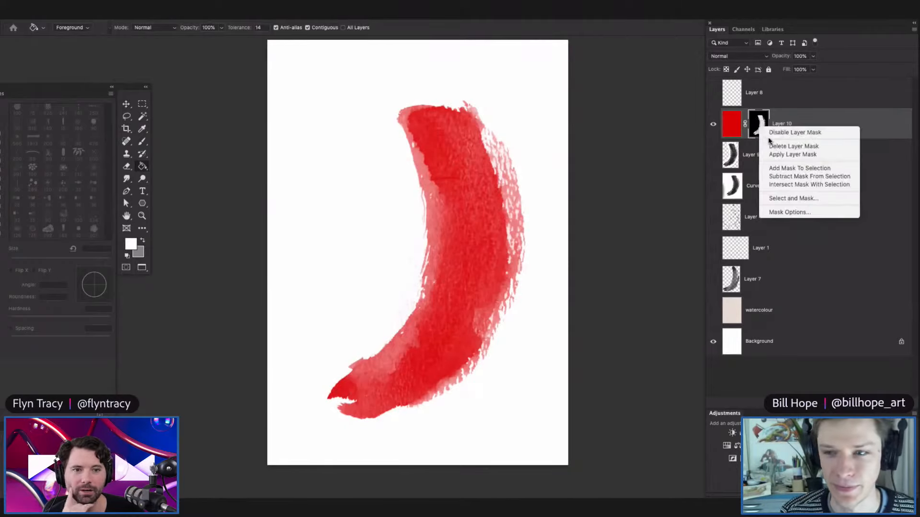
click(778, 155)
mouse_move(492, 196)
mouse_down()
mouse_move(482, 198)
mouse_move(496, 209)
mouse_up()
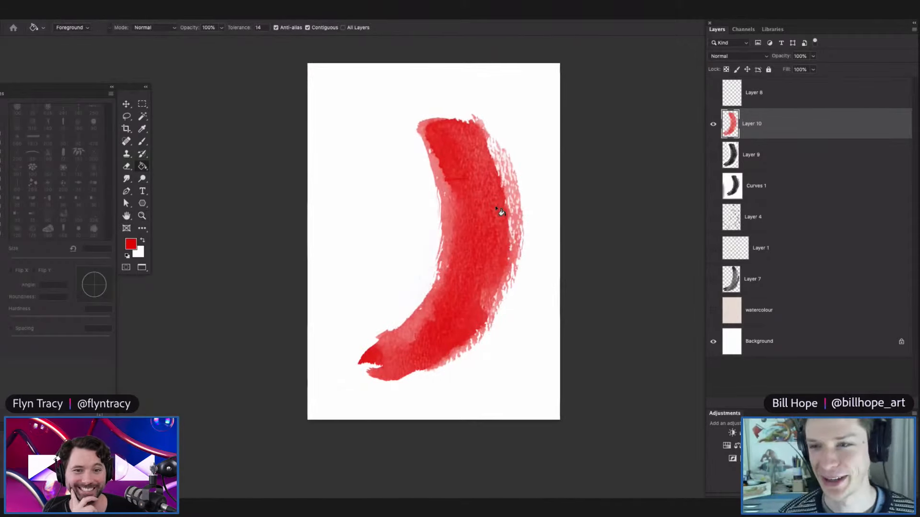
Shift Layer 10's bright red to a darker, muted red with Hue/Saturation.
key(ctrl+u)
drag(747, 138, 729, 136)
drag(711, 30, 629, 43)
click(769, 55)
mouse_move(479, 194)
mouse_down()
mouse_move(506, 222)
mouse_move(501, 205)
mouse_move(511, 262)
mouse_move(503, 179)
mouse_move(485, 218)
mouse_move(570, 218)
mouse_up()
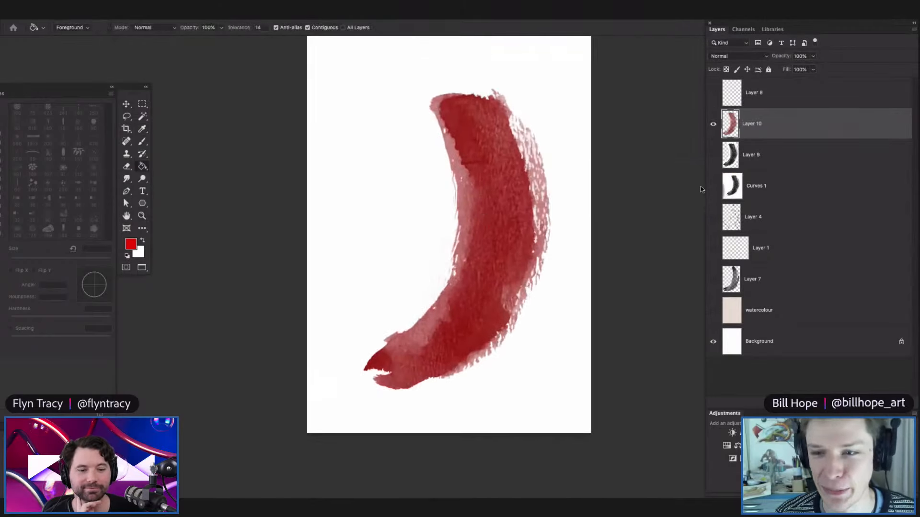
Duplicate Layer 10 and rotate the copy so it crosses the original banana.
key(ctrl+j)
key(v)
drag(558, 201, 540, 181)
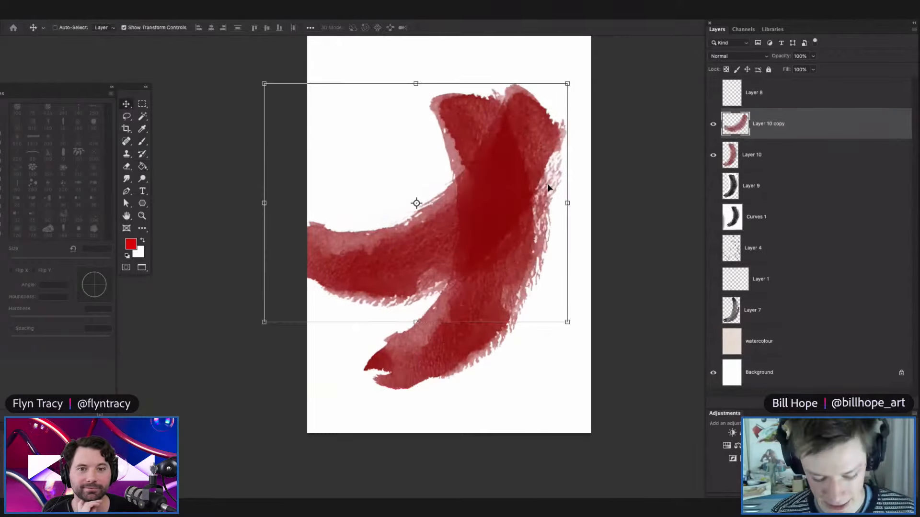
Recolour the rotated banana copy green with Hue/Saturation, inspect the transparent overlap, and delete the copy.
key(ctrl+u)
drag(681, 100, 688, 100)
click(771, 54)
key(z)
click(539, 202)
drag(540, 203, 523, 173)
key(alt+space)
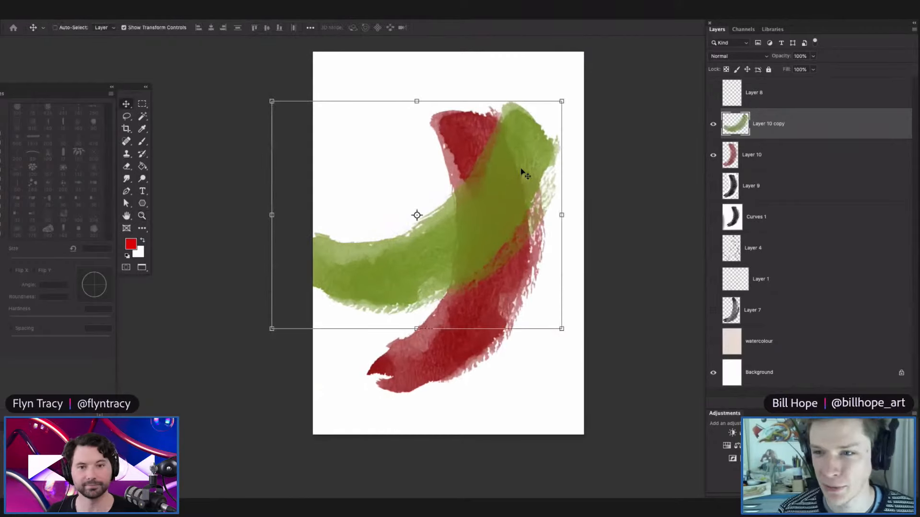
key(Delete)
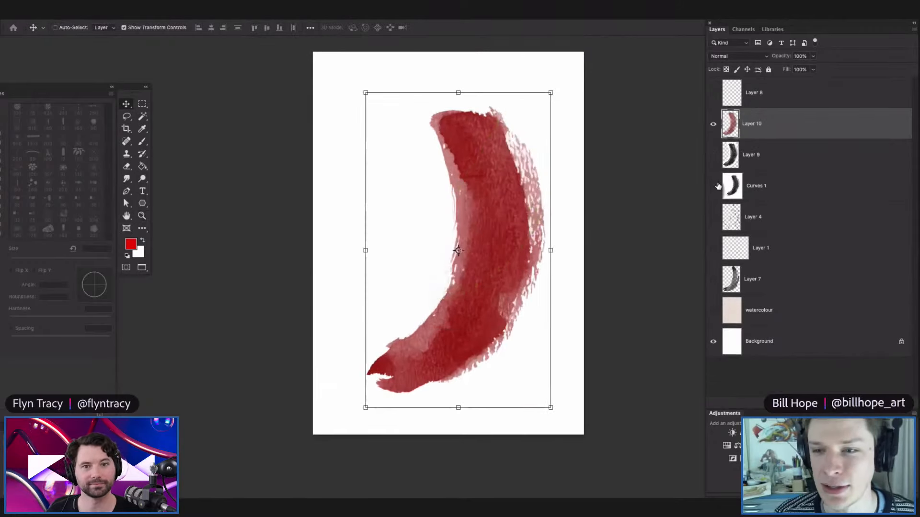
Move Layer 10 below the Layer 4 sketch, show the sketch, duplicate Layer 10, and hide the original.
drag(745, 170, 737, 232)
drag(526, 252, 523, 253)
key(ctrl+j)
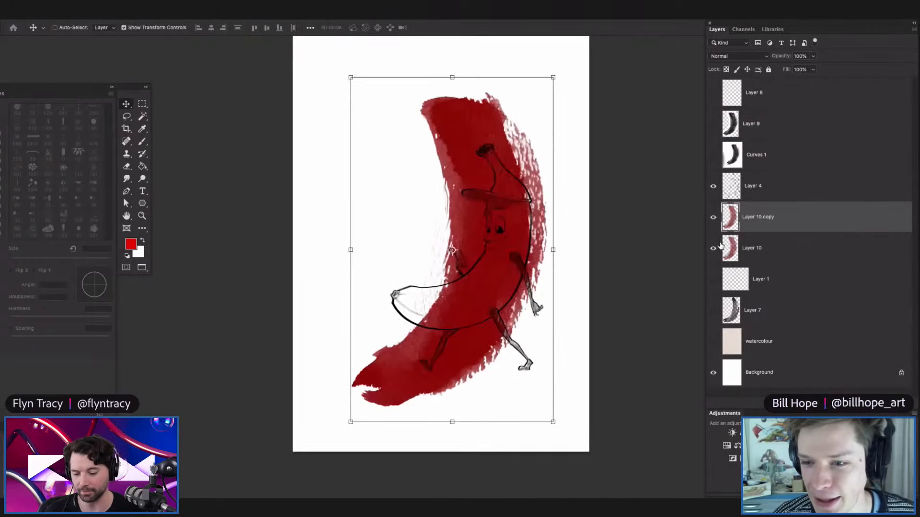
click(712, 247)
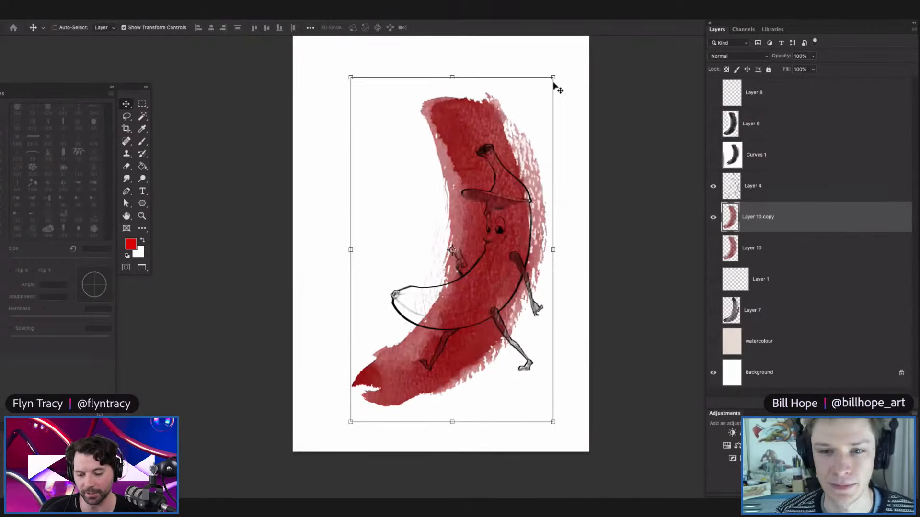
Scale the banana copy to about 56%, rotate it about 23.5°, and place it over the sketched banana body.
mouse_move(533, 117)
mouse_down()
mouse_move(459, 218)
mouse_move(457, 247)
mouse_move(520, 296)
mouse_move(514, 264)
mouse_up()
mouse_move(432, 324)
mouse_down()
mouse_move(530, 231)
mouse_move(496, 247)
mouse_up()
mouse_move(547, 201)
mouse_down()
mouse_move(554, 213)
mouse_move(577, 195)
mouse_move(539, 222)
mouse_move(540, 212)
mouse_move(574, 197)
mouse_up()
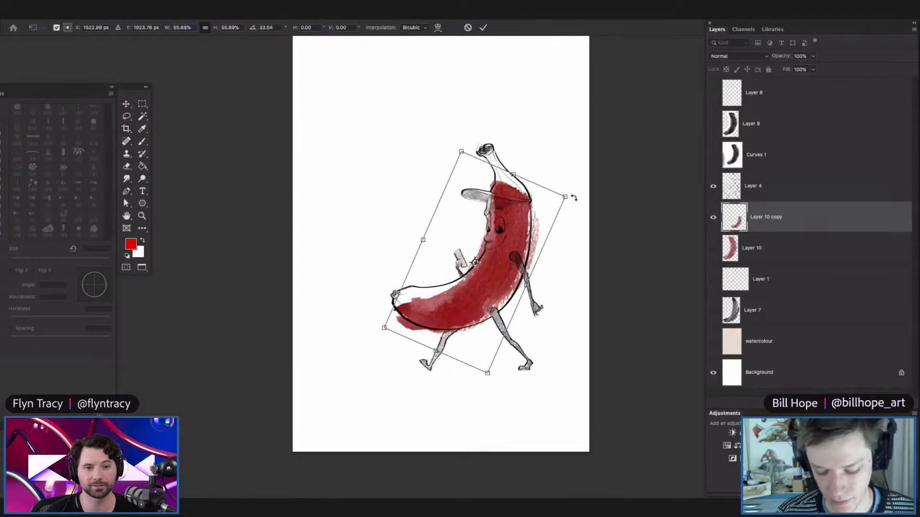
key(Return)
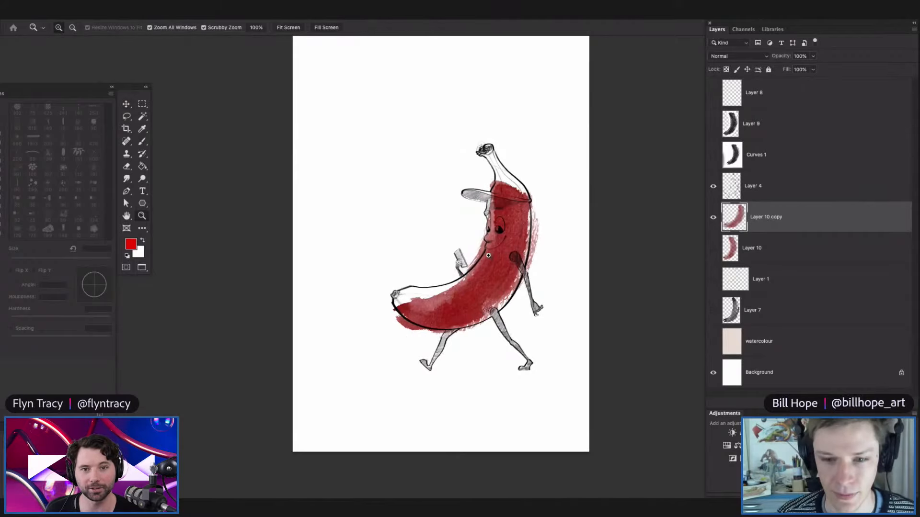
Narrow the red banana copy to about 90% of its width to fit the sketched body.
key(ctrl+plus)
key(ctrl+plus)
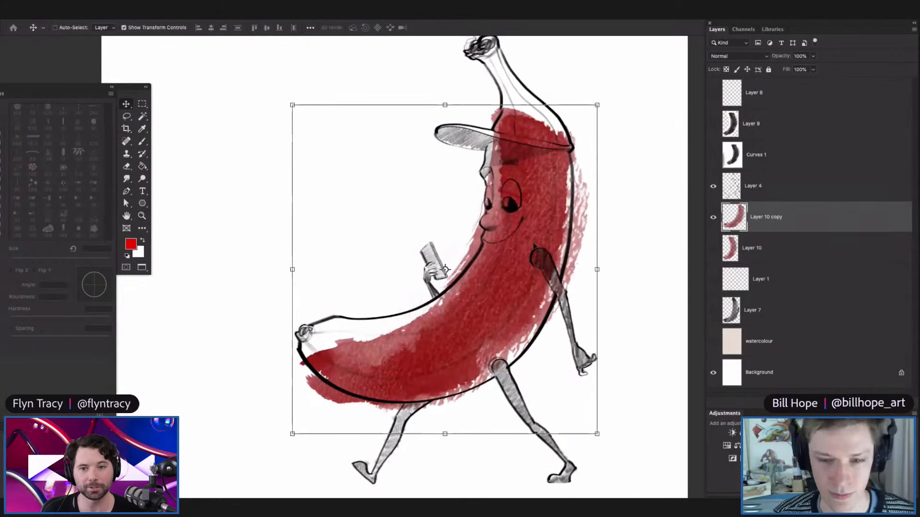
scroll(534, 246, down, 3)
scroll(535, 230, up, 3)
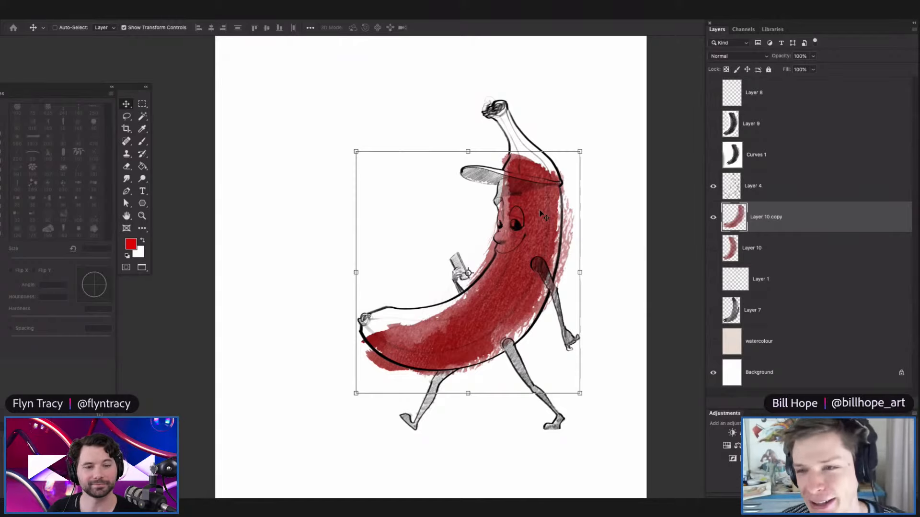
key(z)
drag(547, 253, 558, 277)
key(z)
drag(513, 259, 534, 263)
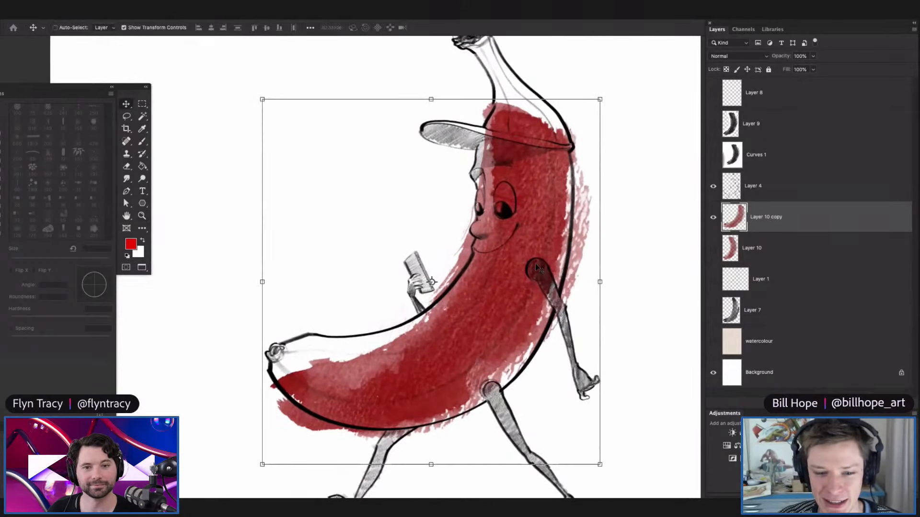
drag(596, 281, 589, 281)
drag(262, 282, 286, 282)
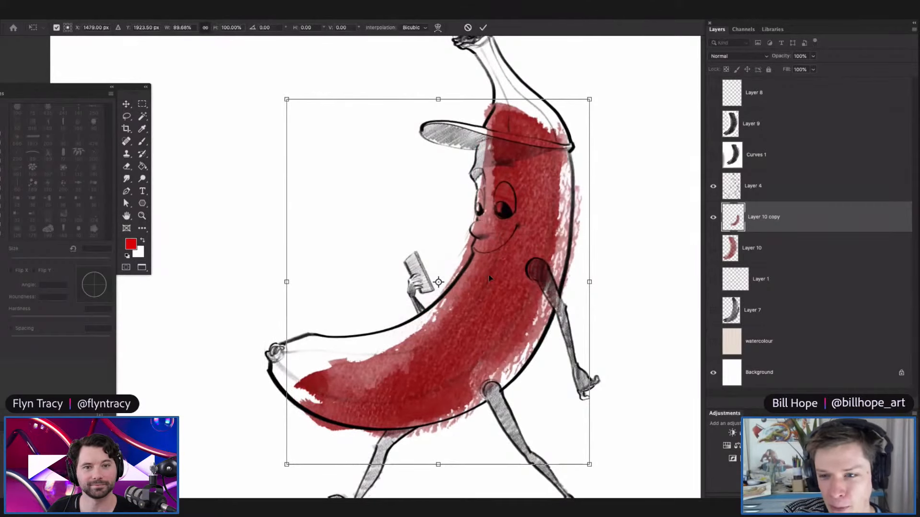
Rotate the banana copy about 10.7° clockwise and reposition it over the sketched body.
right_click(488, 276)
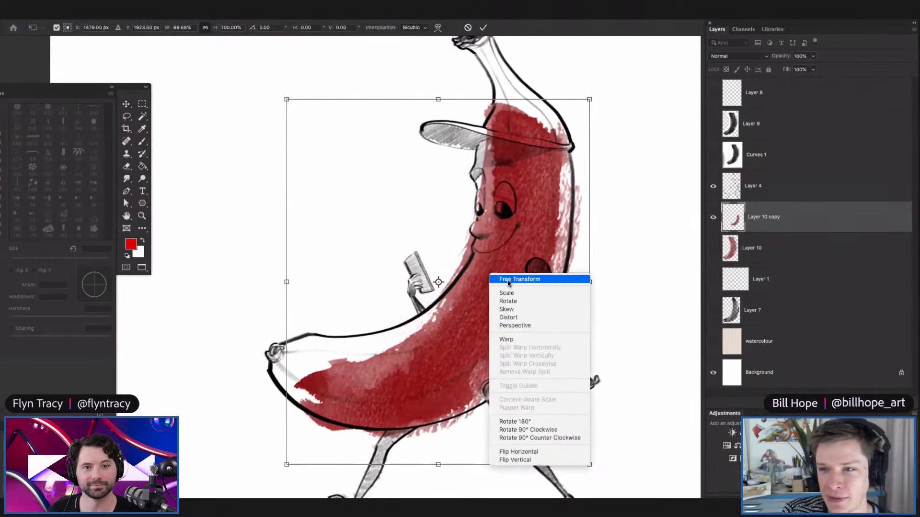
click(510, 279)
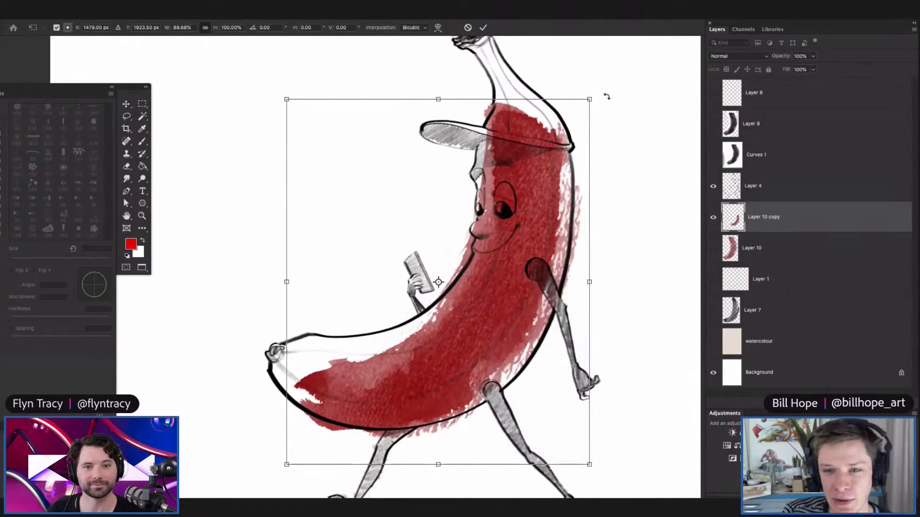
drag(605, 93, 629, 137)
drag(567, 203, 559, 203)
Warp the banana copy so its lower tip, inner curve and upper end follow the sketch outline.
right_click(514, 237)
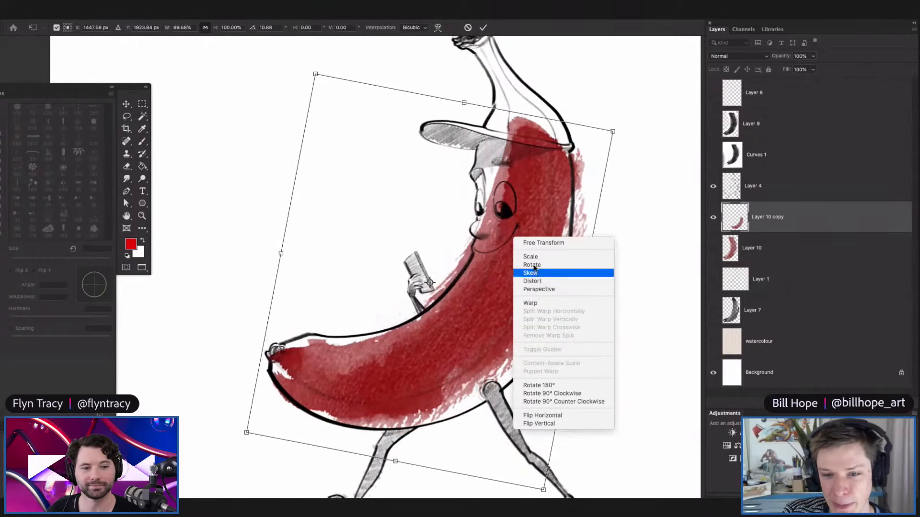
click(534, 304)
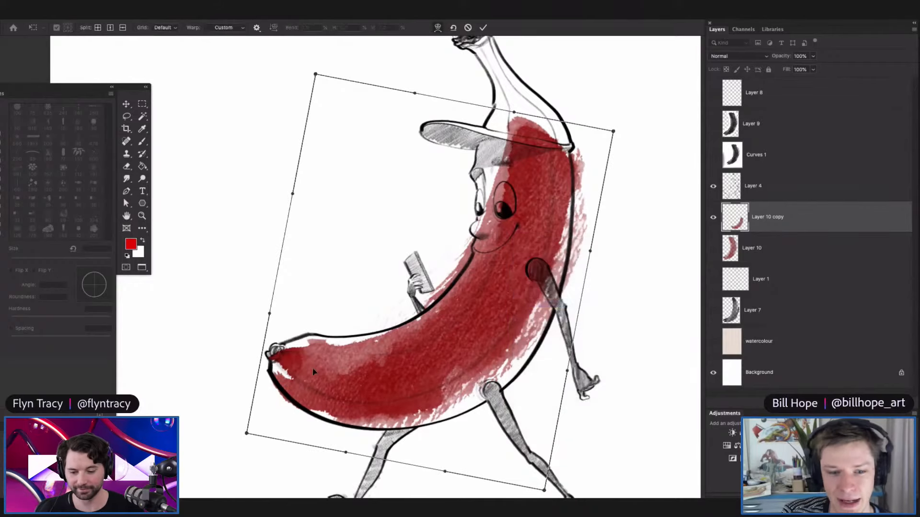
drag(288, 351, 287, 348)
drag(462, 313, 475, 342)
drag(542, 140, 515, 141)
drag(586, 158, 597, 152)
drag(514, 151, 507, 158)
drag(563, 179, 568, 181)
drag(605, 244, 592, 245)
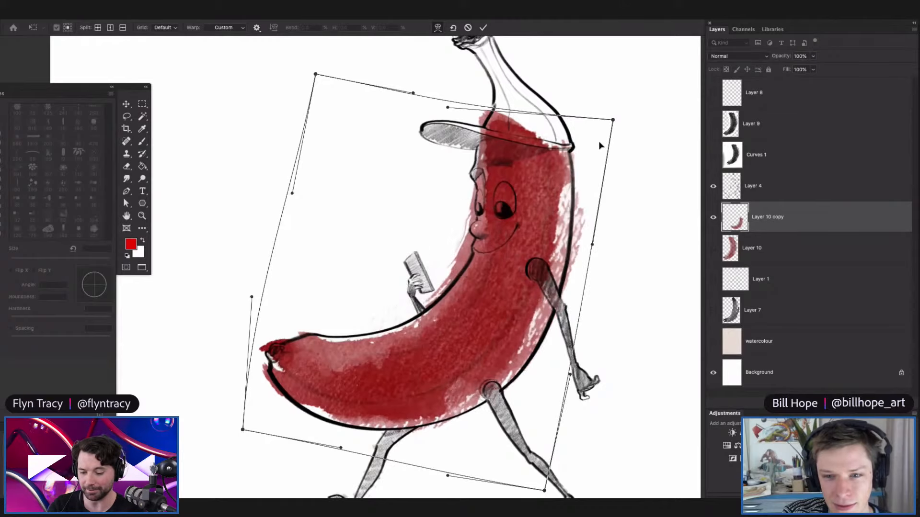
Warp the upper part of the red banana copy to follow the sketched head and back, and apply the warp.
drag(612, 120, 586, 127)
drag(506, 212, 523, 208)
drag(488, 139, 530, 135)
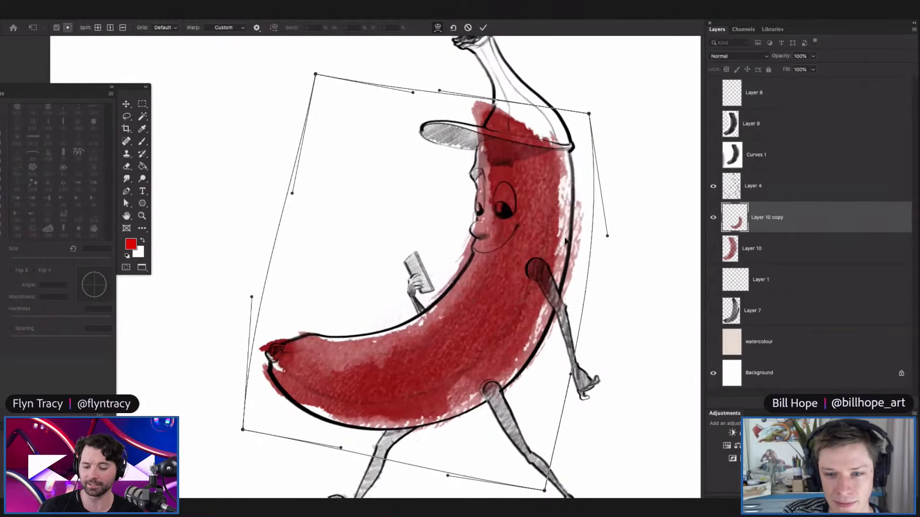
drag(531, 228, 543, 226)
key(super+z)
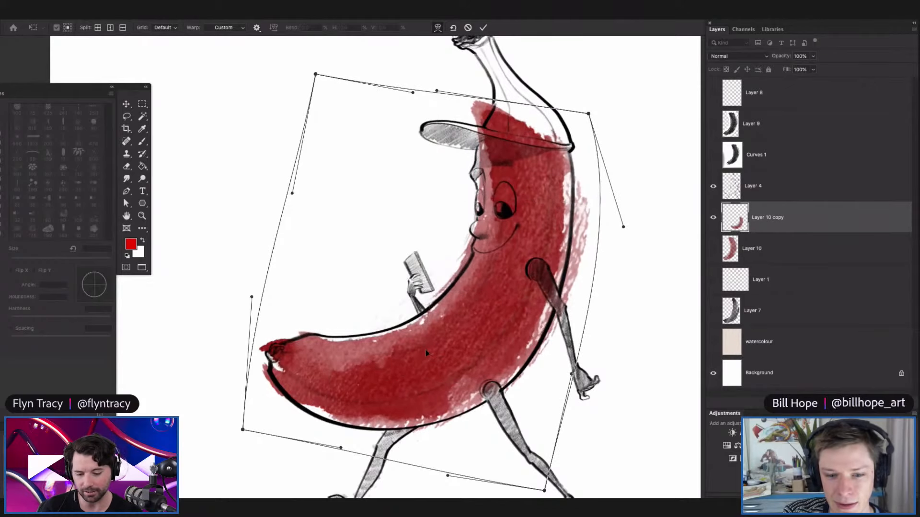
key(Return)
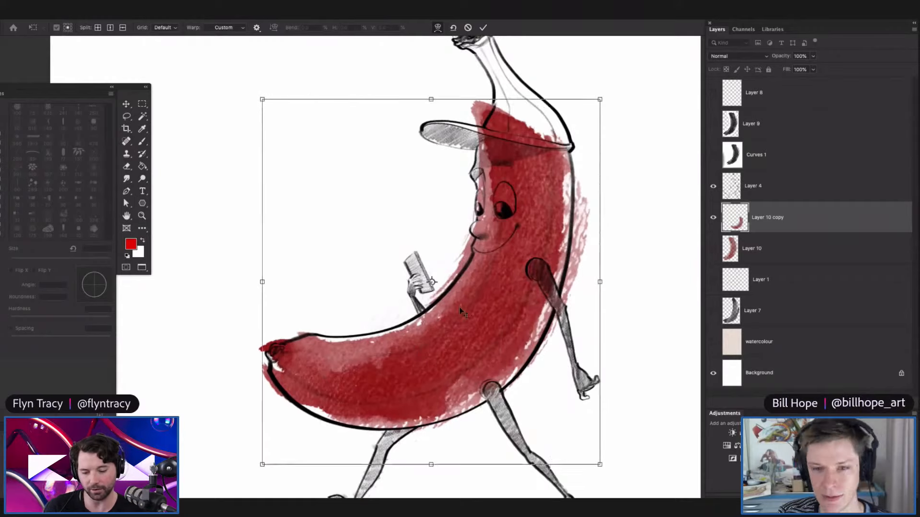
Duplicate the warped banana layer and merge the duplicate with the original copy to deepen its red colour.
key(z)
drag(435, 299, 402, 295)
key(v)
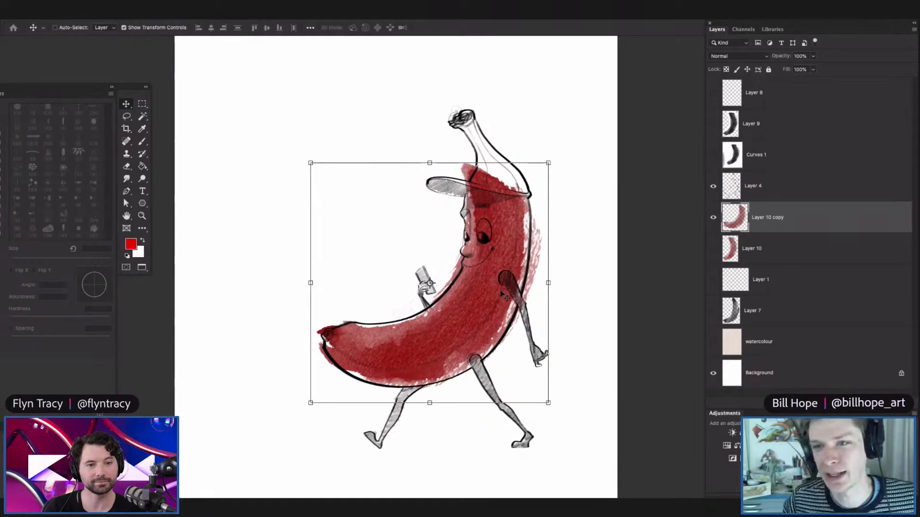
drag(512, 296, 520, 341)
drag(501, 294, 509, 307)
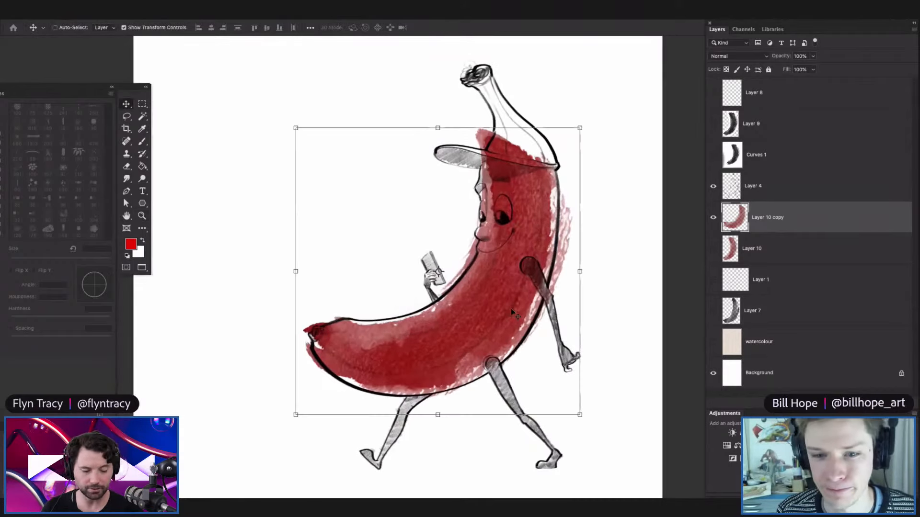
key(ctrl+j)
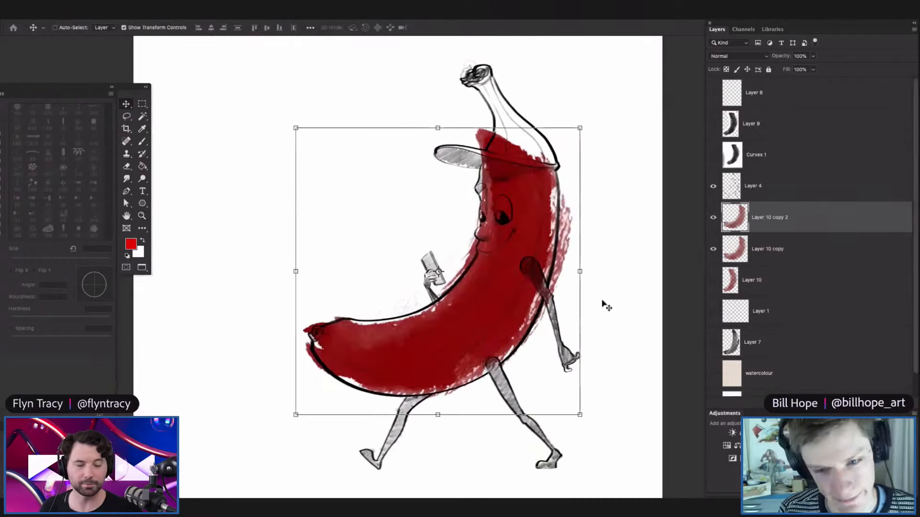
mouse_move(520, 273)
mouse_down()
mouse_move(545, 291)
mouse_move(530, 277)
mouse_move(537, 280)
mouse_up()
key(ctrl+z)
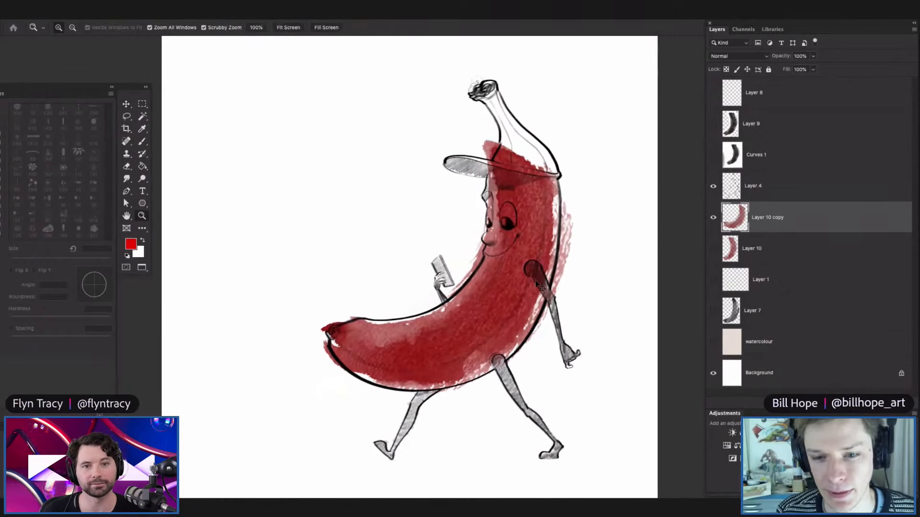
drag(784, 219, 782, 214)
key(ctrl+e)
key(ctrl+space)
drag(555, 267, 552, 263)
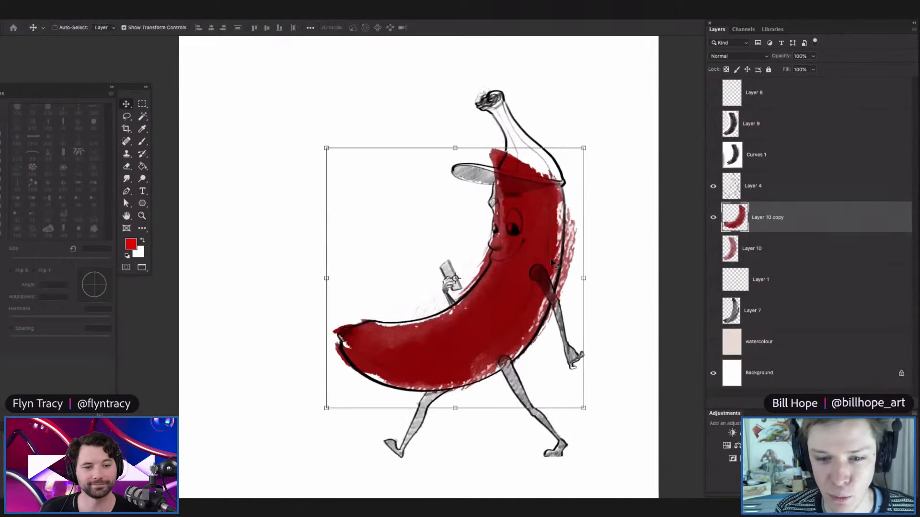
Recolour the merged banana to yellow with Hue/Saturation, setting hue to +55 and raising the saturation.
mouse_move(546, 251)
mouse_down()
mouse_move(532, 238)
mouse_move(540, 246)
mouse_up()
key(ctrl+u)
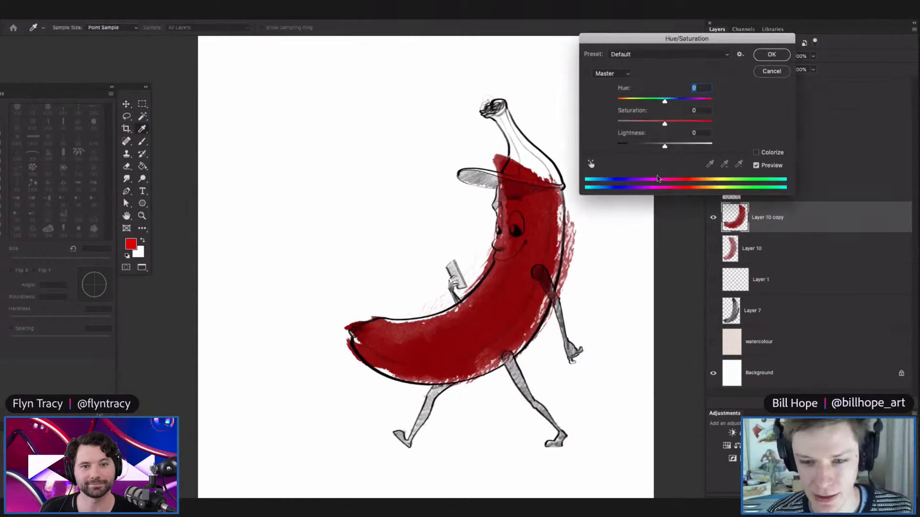
drag(653, 100, 688, 103)
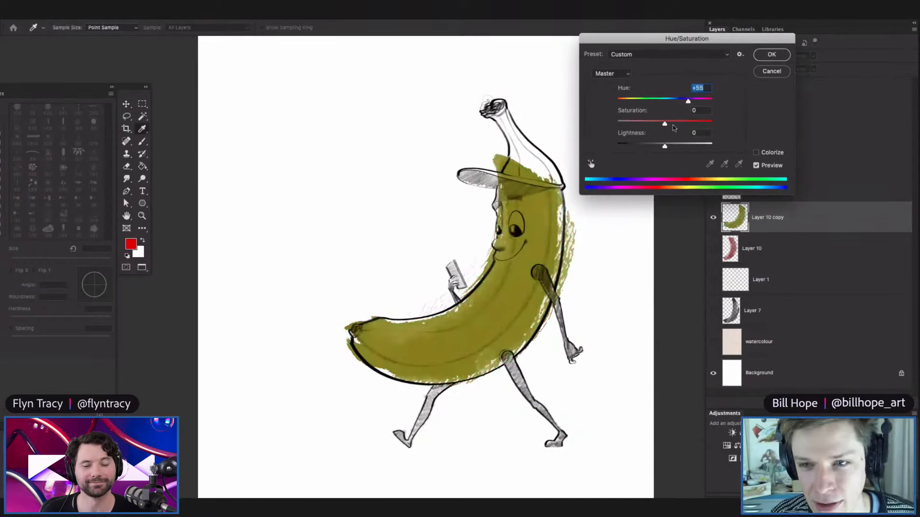
drag(664, 126, 690, 124)
click(690, 125)
click(772, 59)
key(z)
drag(485, 247, 453, 251)
drag(478, 251, 511, 271)
key(v)
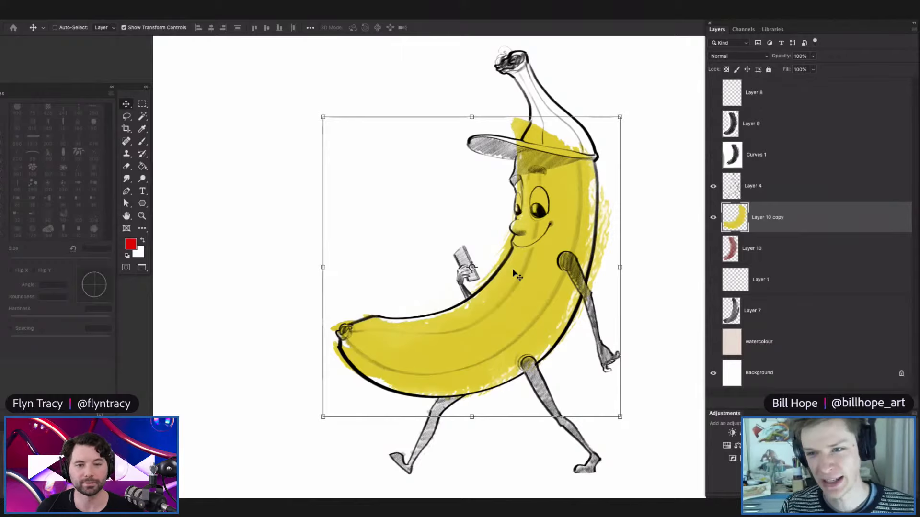
key(z)
drag(570, 216, 542, 229)
key(z)
key(z)
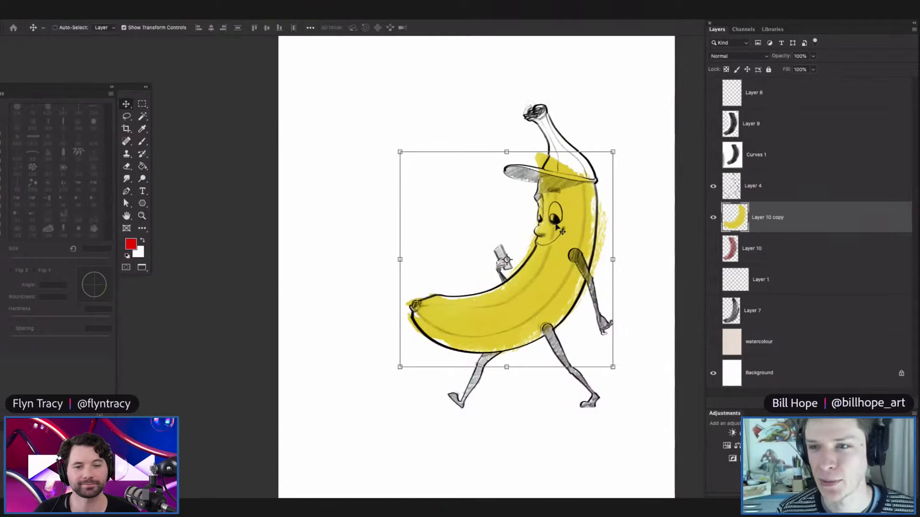
key(z)
drag(579, 163, 693, 257)
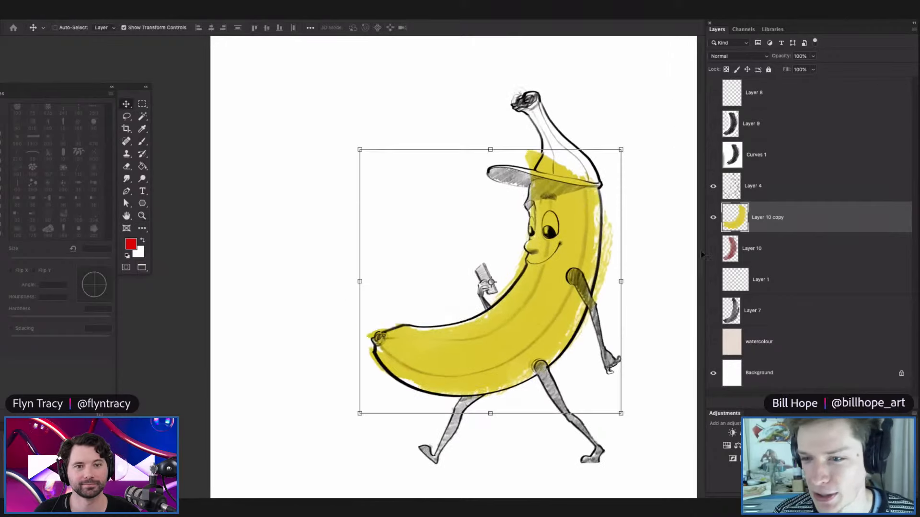
Create a new layer above the yellow banana and try a brush stroke on the blank canvas, undoing it.
key(alt+shift+super+n)
key(z)
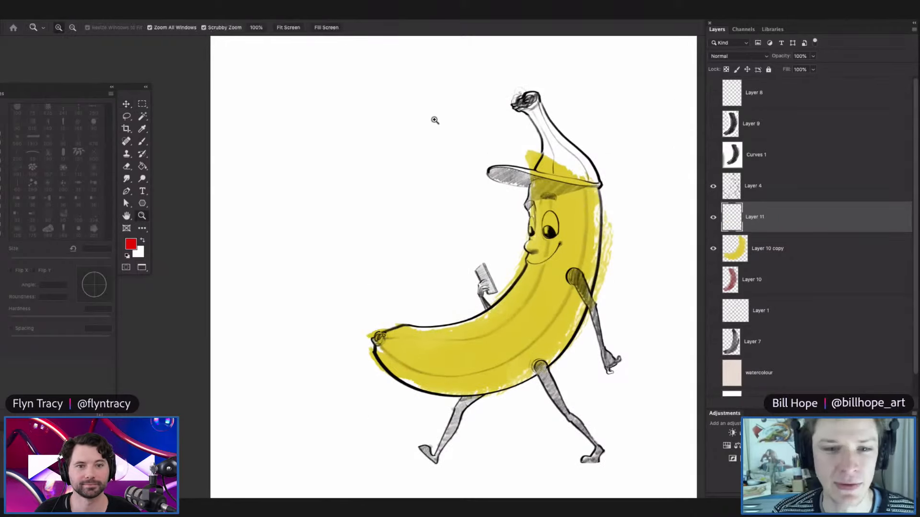
drag(434, 119, 447, 149)
key(b)
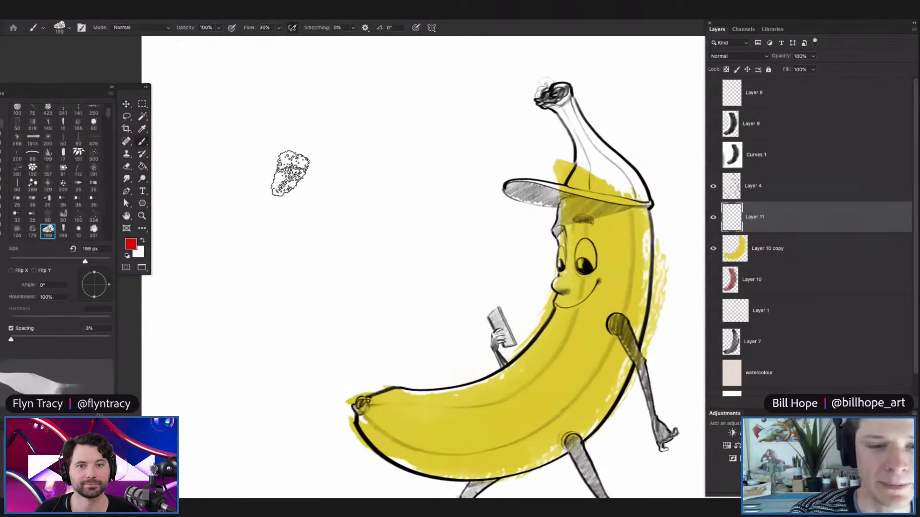
mouse_move(249, 192)
mouse_down()
mouse_move(261, 249)
mouse_move(318, 298)
mouse_move(427, 298)
mouse_move(431, 332)
mouse_up()
key(ctrl+z)
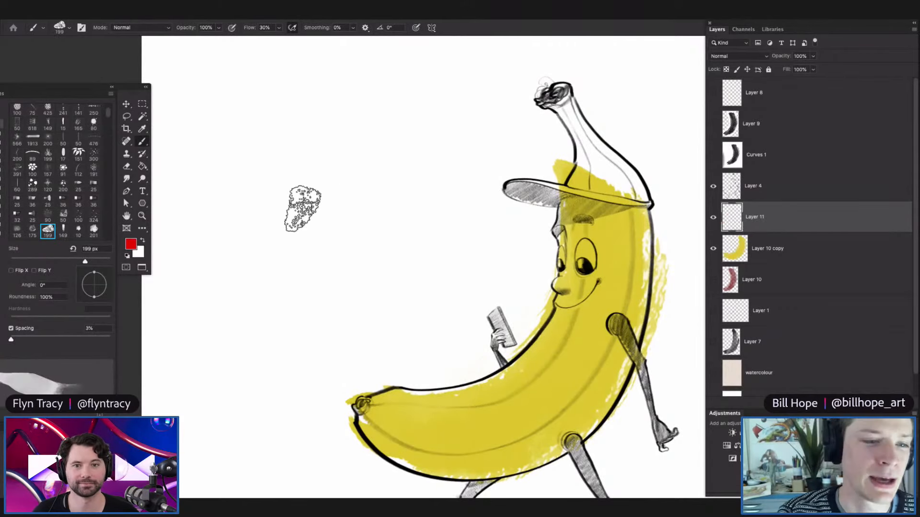
Bring the brush library fully into view and check its options for getting and importing brushes.
mouse_move(89, 89)
mouse_down()
mouse_move(174, 86)
mouse_move(192, 70)
mouse_up()
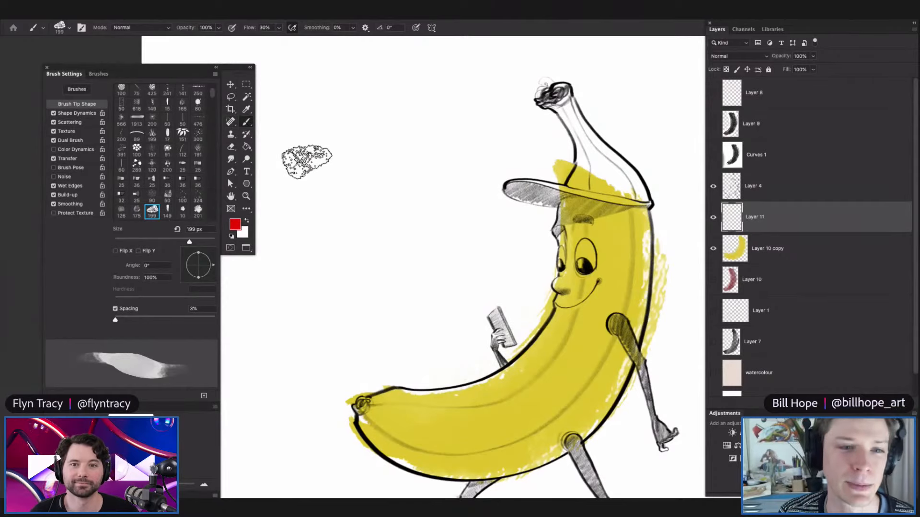
click(99, 75)
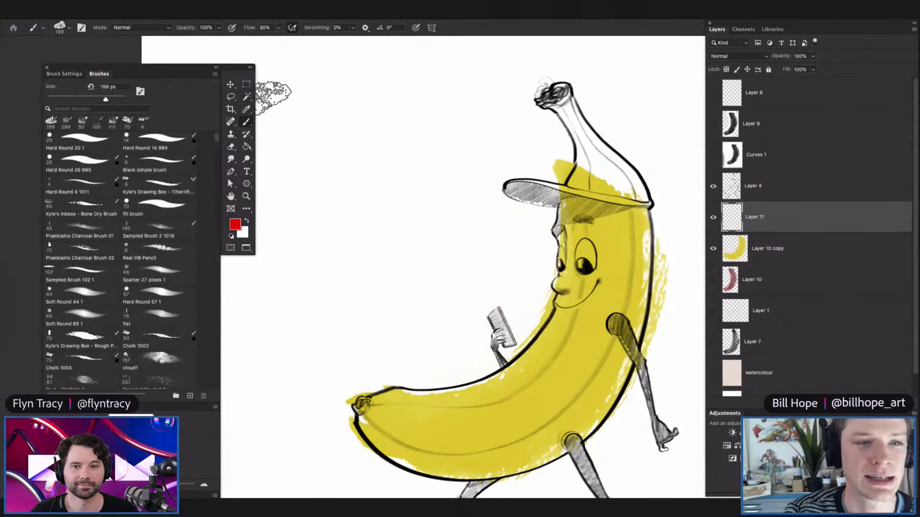
click(214, 75)
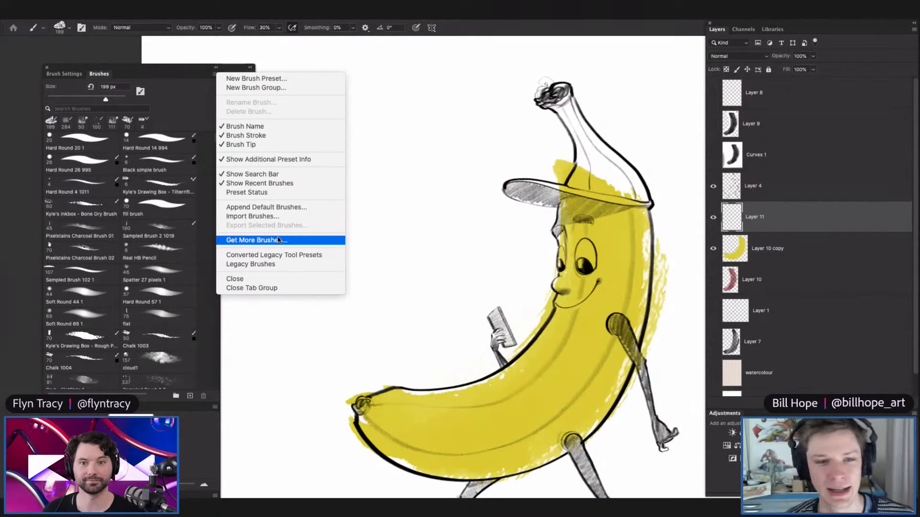
click(171, 72)
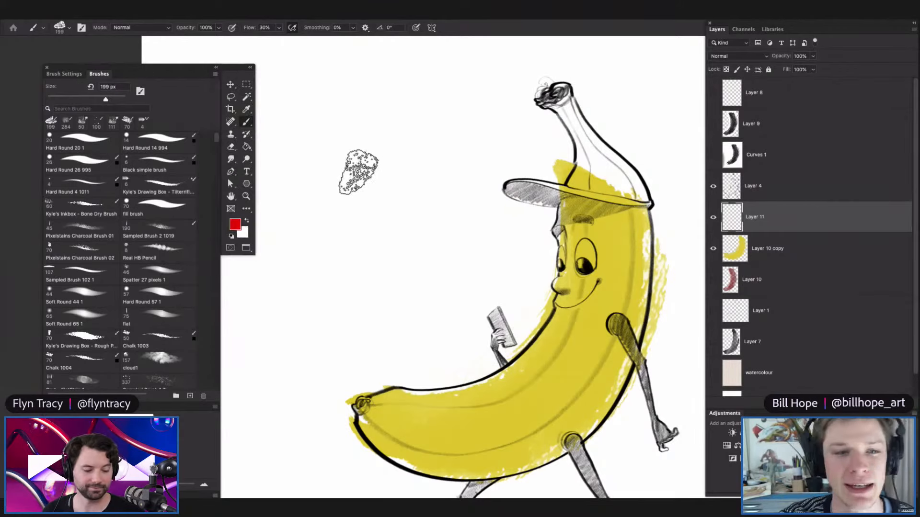
Browse the brush picker's folders, look through the watercolor group, and locate the Chosen Watercolours Brushes group.
right_click(358, 172)
drag(552, 306, 550, 439)
click(366, 451)
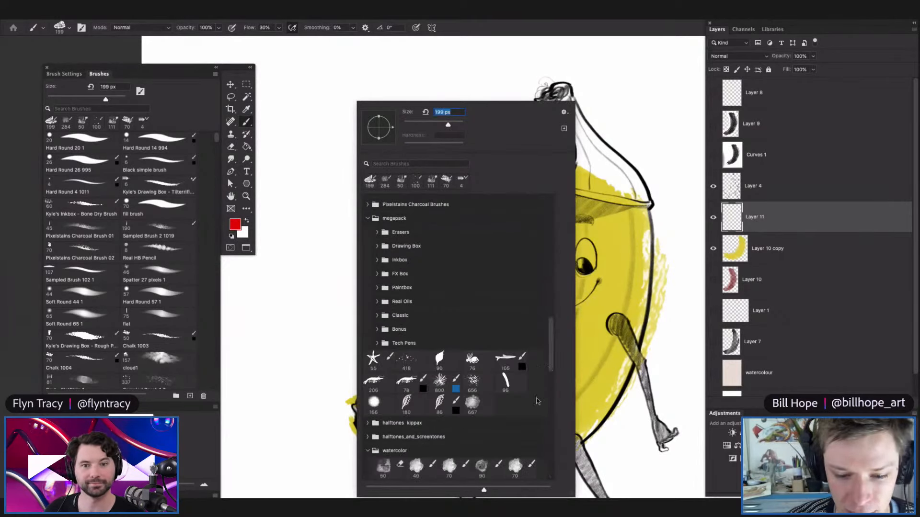
mouse_move(554, 322)
mouse_down()
mouse_move(550, 438)
mouse_move(551, 378)
mouse_up()
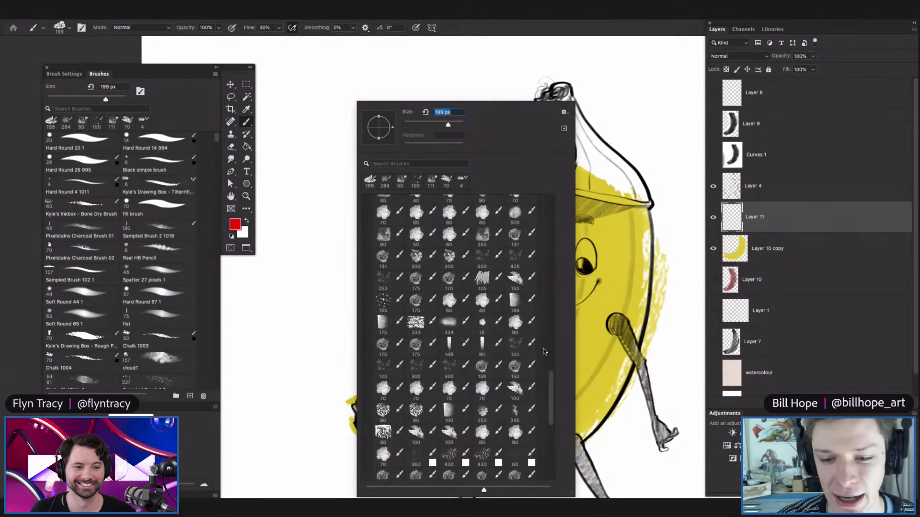
drag(549, 393, 548, 361)
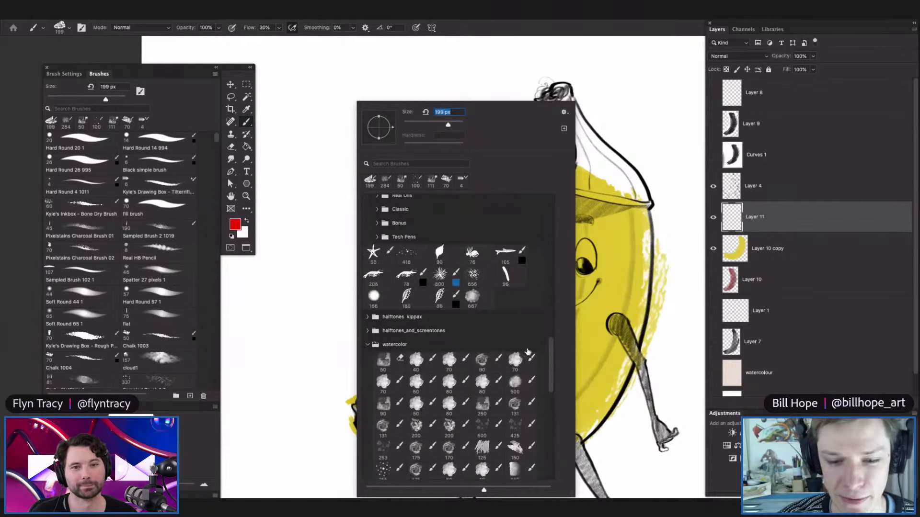
click(368, 344)
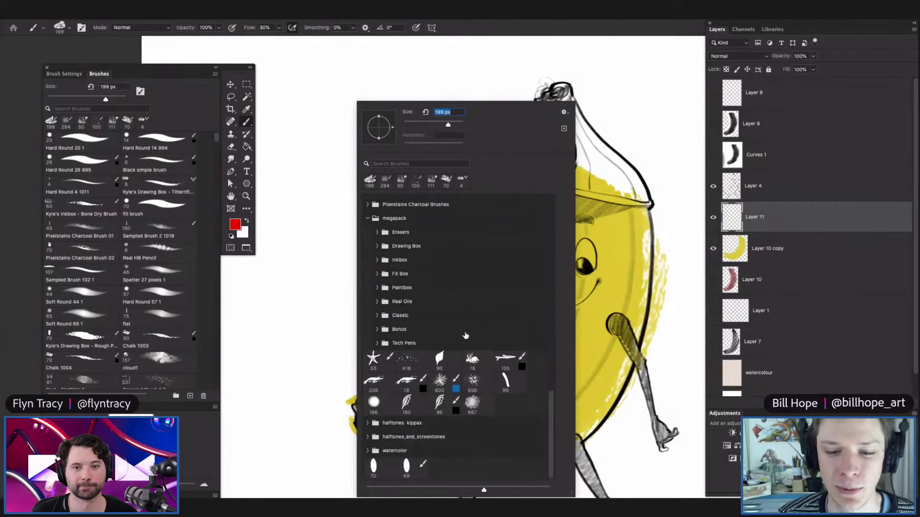
drag(551, 425, 546, 211)
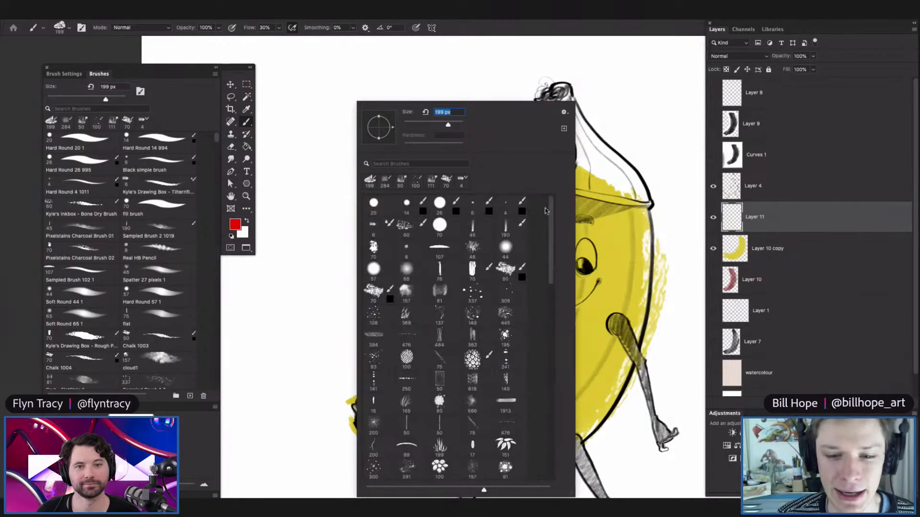
scroll(553, 274, down, 10)
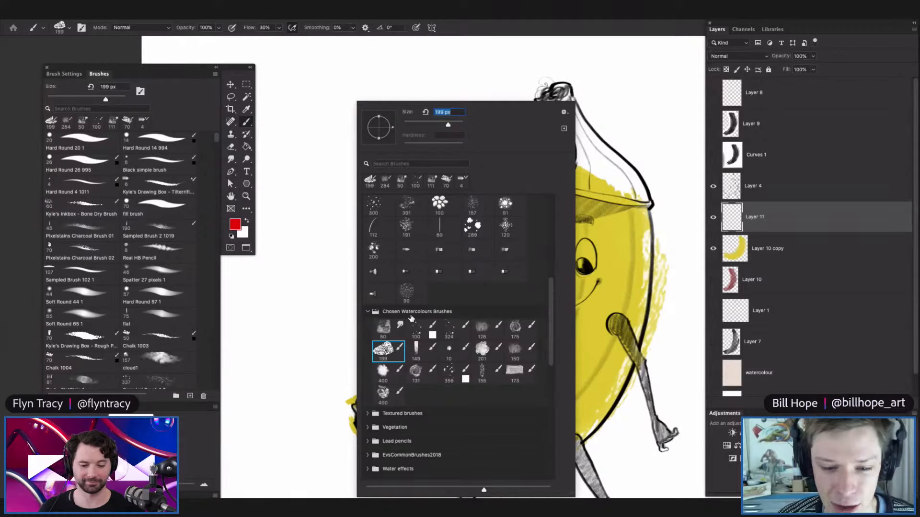
Display brush names in the brush picker and look through the Chosen Watercolours Brushes group.
click(415, 311)
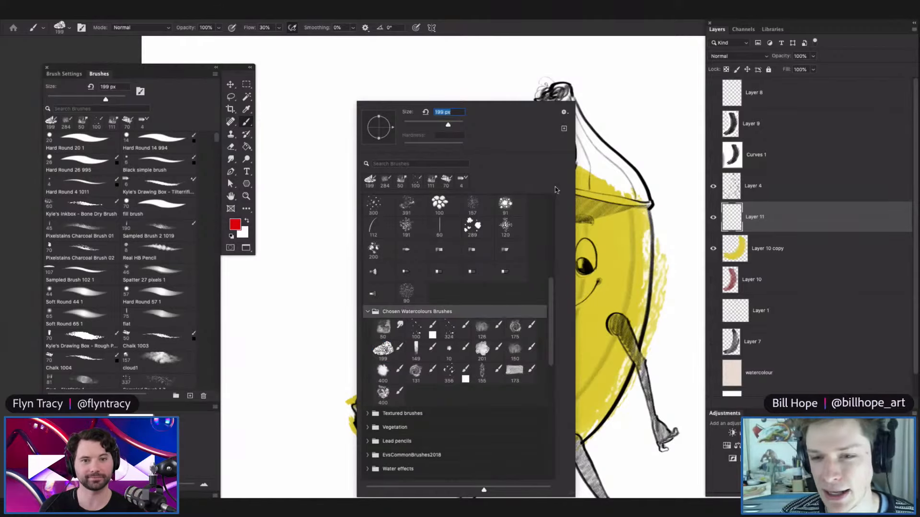
click(565, 113)
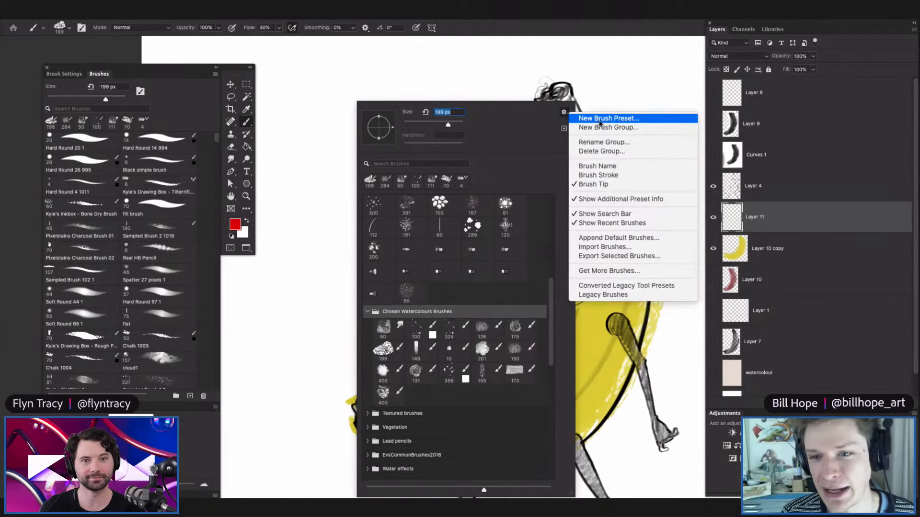
click(614, 173)
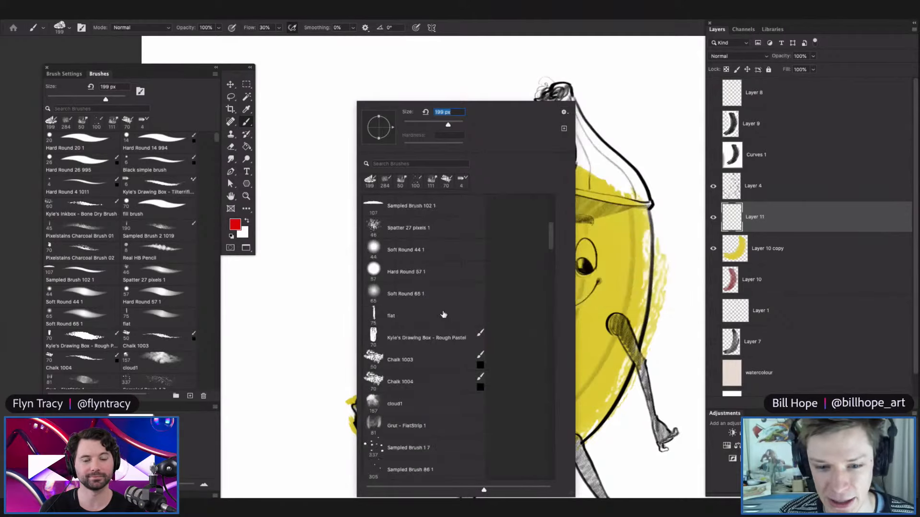
drag(548, 241, 545, 404)
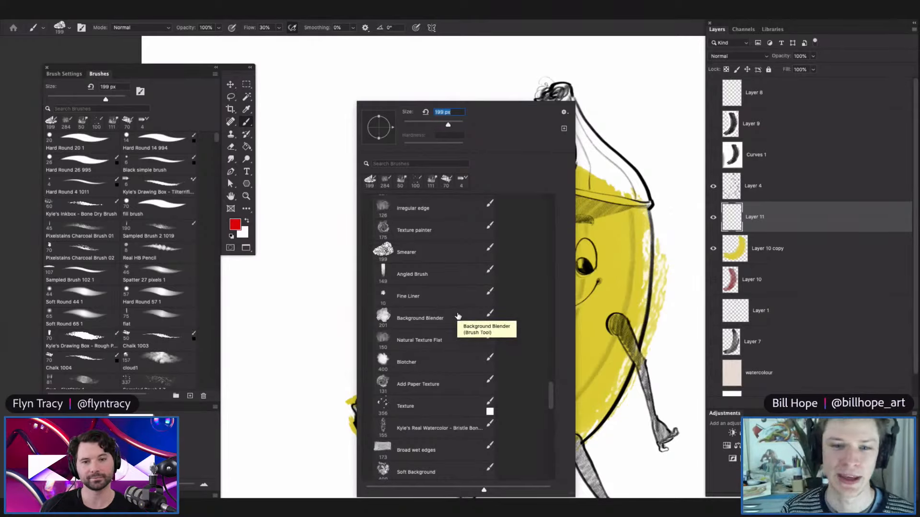
drag(551, 393, 552, 378)
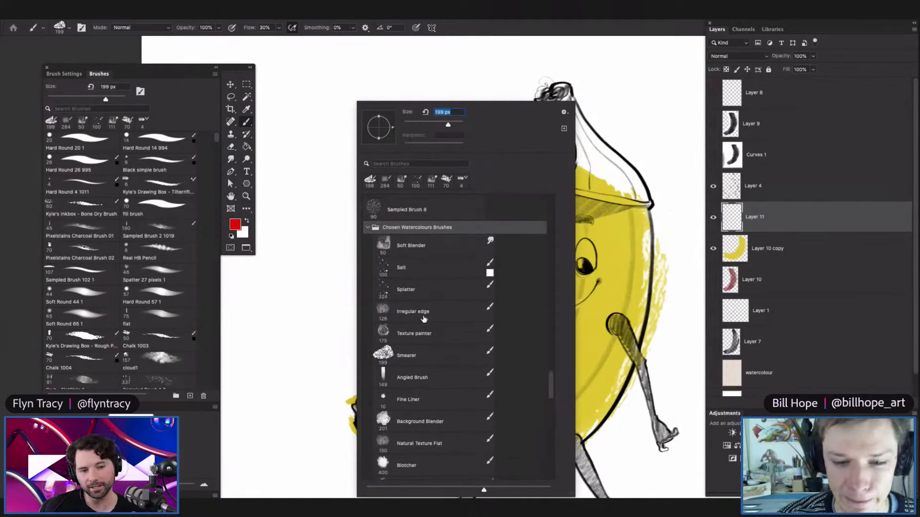
Choose the Irregular edge brush from the Chosen Watercolours Brushes group for painting on blank canvas beside the banana.
click(424, 320)
key(Return)
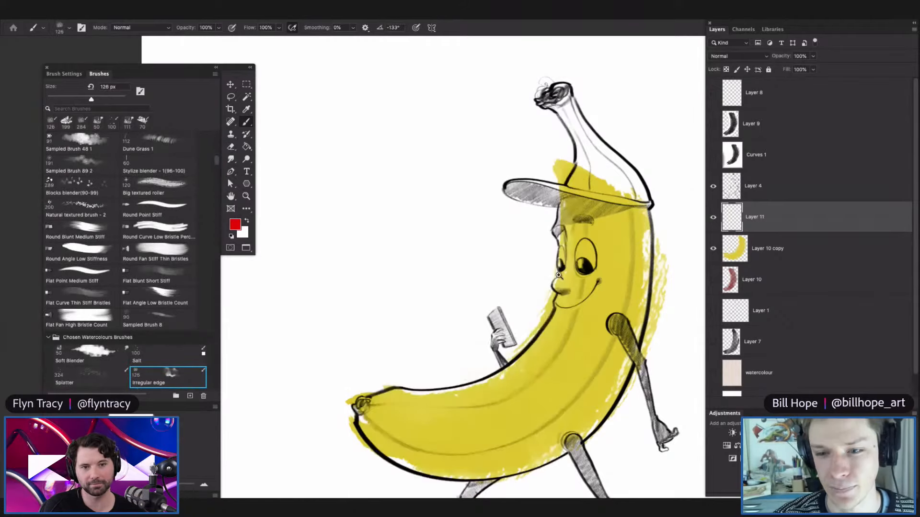
drag(559, 275, 507, 284)
drag(457, 203, 481, 217)
drag(462, 227, 450, 240)
Set the Irregular edge brush size to 316 px and try a broad red patch on the blank canvas, undoing it.
right_click(407, 247)
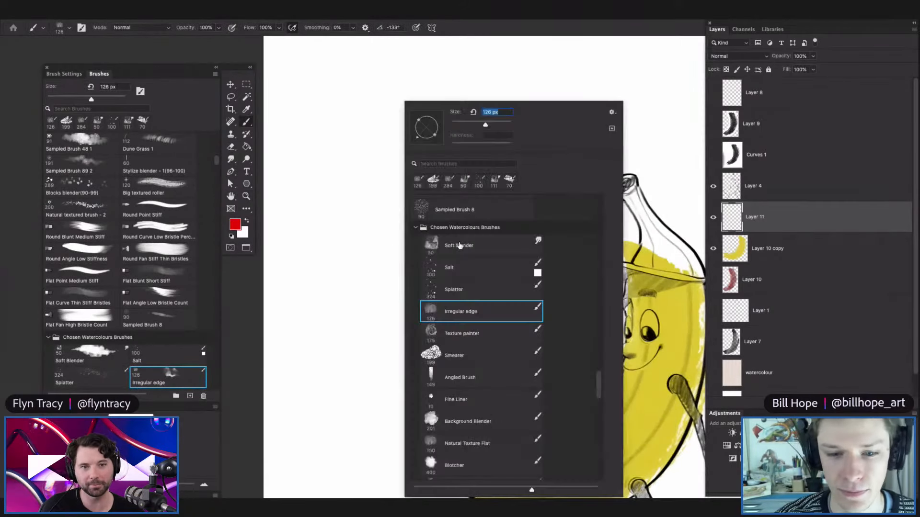
drag(484, 129, 499, 128)
mouse_move(357, 160)
mouse_down()
mouse_move(369, 222)
mouse_move(416, 298)
mouse_move(439, 302)
mouse_move(380, 335)
mouse_move(442, 389)
mouse_up()
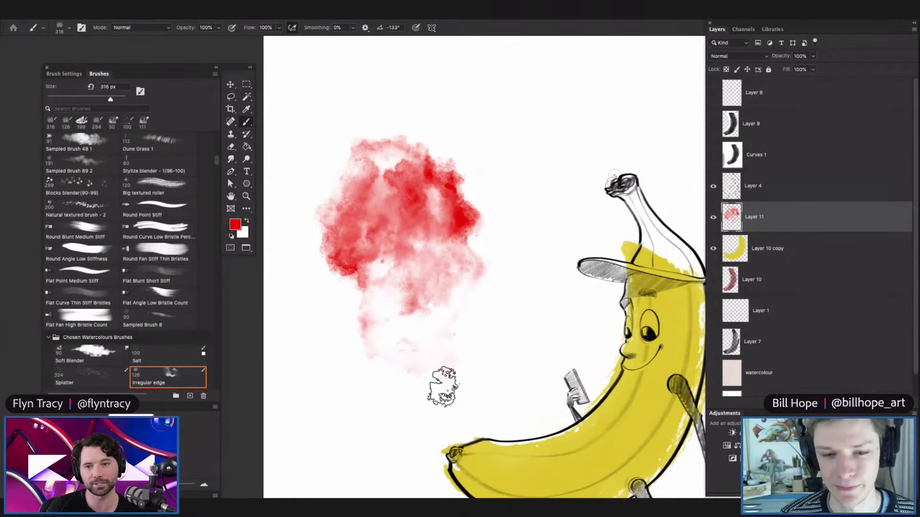
key(ctrl+z)
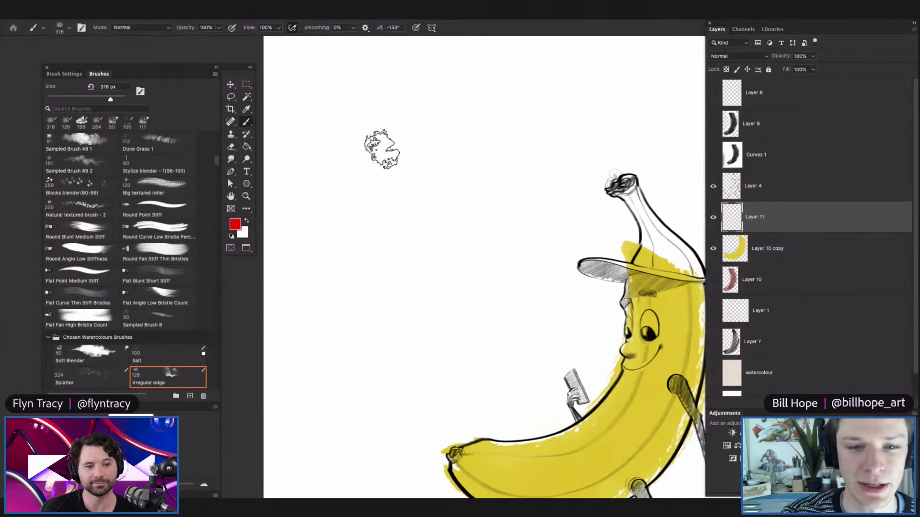
Try a broad red patch with the Irregular edge brush at 316 px on the blank canvas, examine its texture and clear it.
mouse_move(400, 125)
mouse_down()
mouse_move(340, 185)
mouse_move(423, 193)
mouse_move(386, 228)
mouse_move(477, 210)
mouse_move(401, 278)
mouse_move(432, 287)
mouse_move(479, 227)
mouse_move(449, 191)
mouse_move(495, 152)
mouse_up()
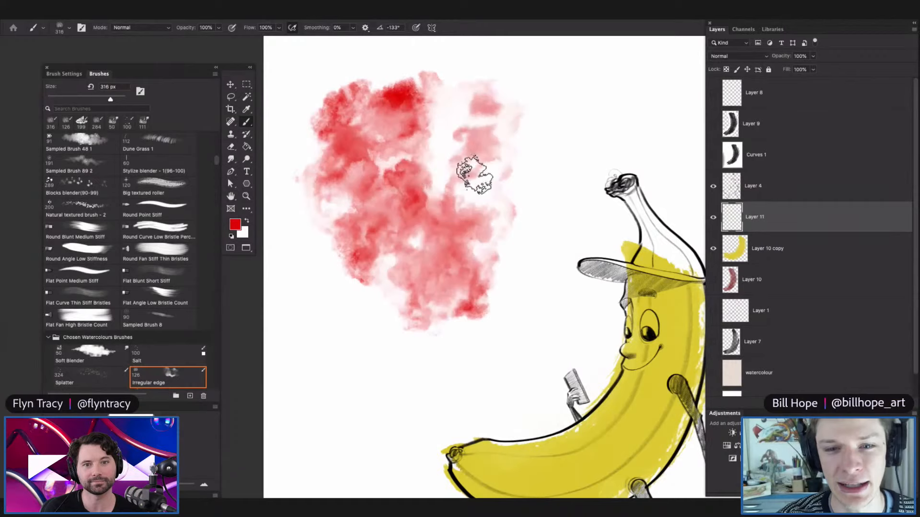
key(z)
click(496, 151)
key(b)
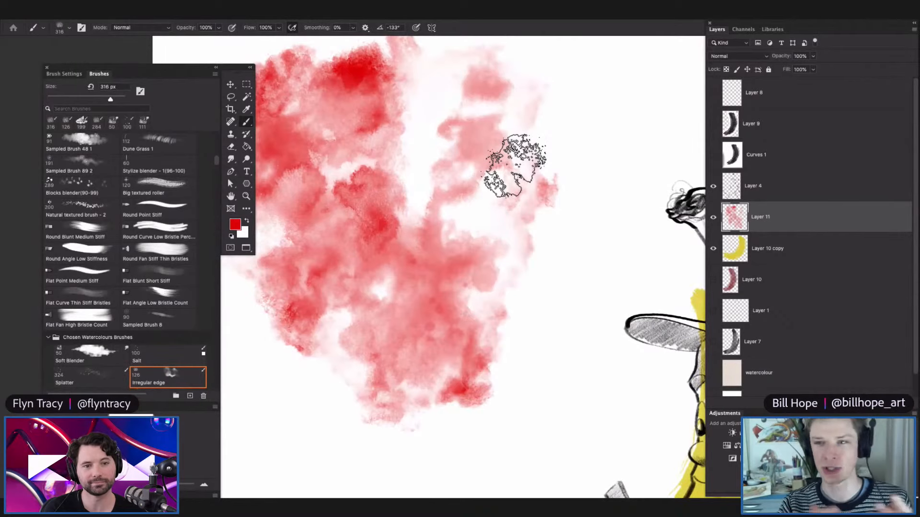
key(super+a)
key(Delete)
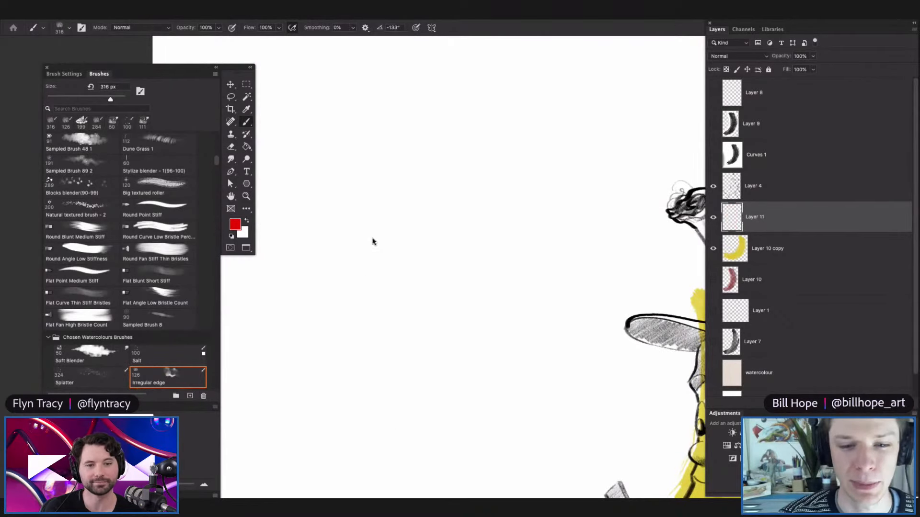
key(super+d)
Change the foreground colour to blue and paint loose scribbled strokes beside the banana with the Smearer brush at 199 px.
key(n)
click(596, 391)
click(681, 342)
key(b)
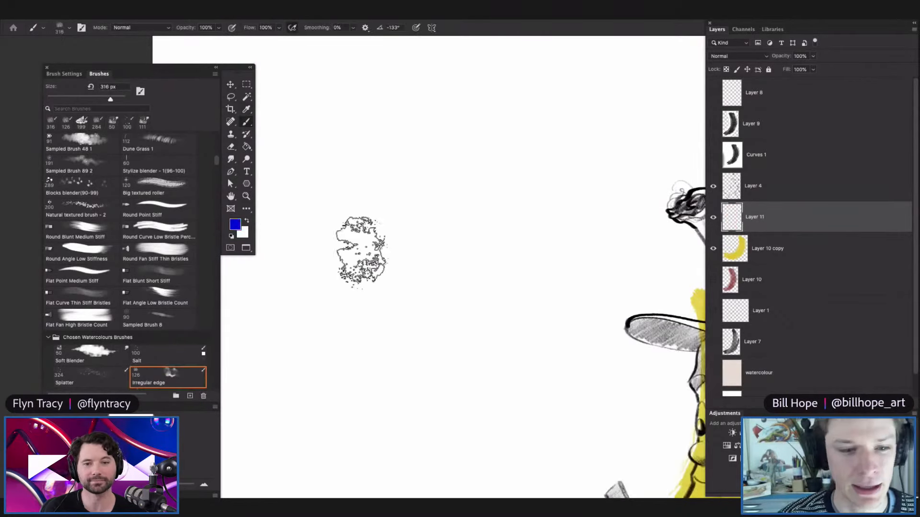
right_click(360, 246)
click(452, 357)
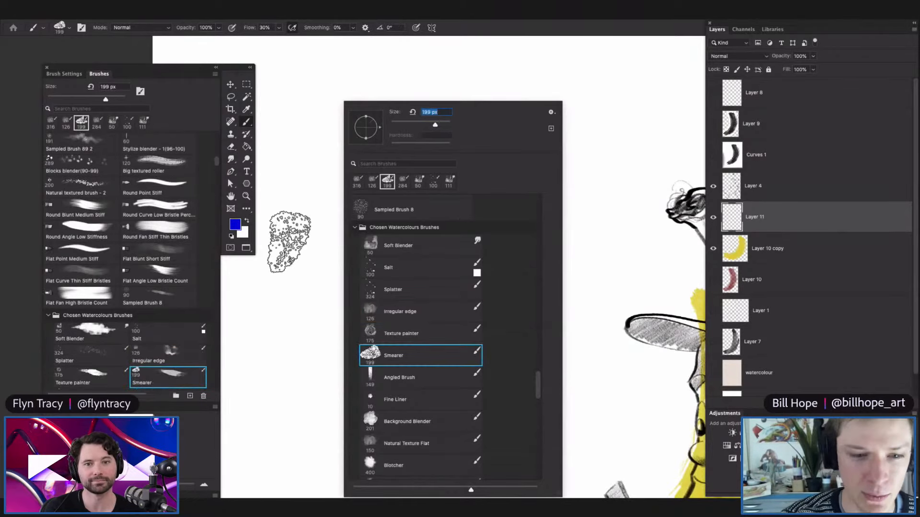
drag(294, 235, 498, 122)
mouse_move(341, 211)
mouse_down()
mouse_move(499, 191)
mouse_move(493, 237)
mouse_move(559, 250)
mouse_move(530, 324)
mouse_move(540, 400)
mouse_move(271, 425)
mouse_move(344, 300)
mouse_move(345, 380)
mouse_move(372, 366)
mouse_up()
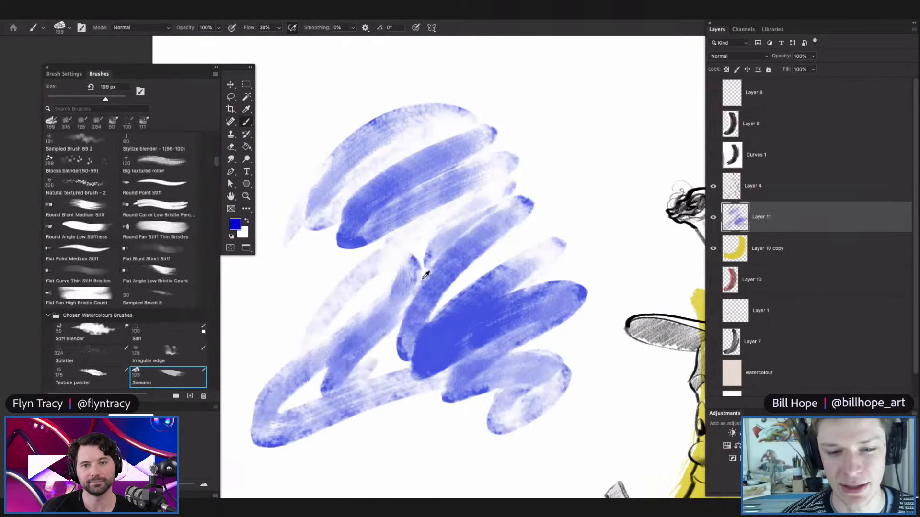
Choose the Angled Brush at 149 px and paint a rounded blue shape of overlapping strokes between the scribbles and the banana stalk.
click(235, 224)
click(675, 344)
right_click(331, 216)
click(369, 208)
click(572, 233)
right_click(373, 260)
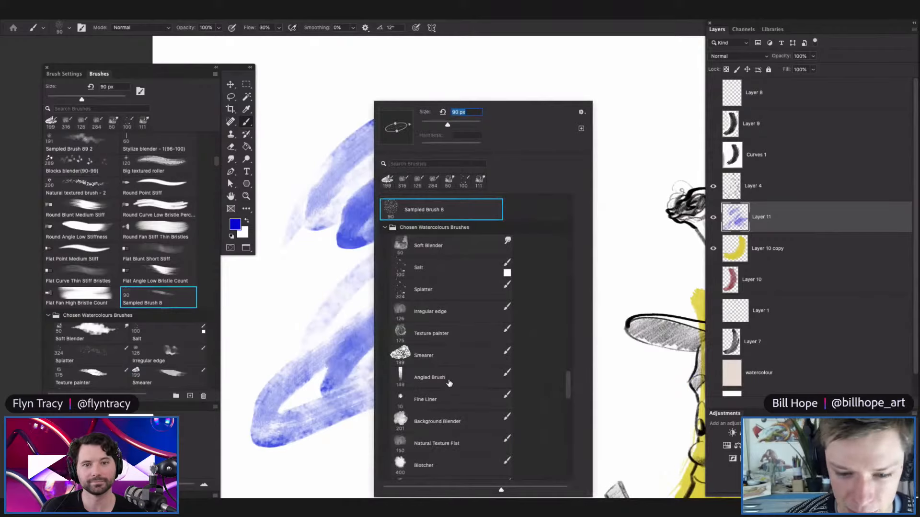
click(429, 378)
mouse_move(288, 276)
mouse_down()
mouse_move(355, 218)
mouse_move(542, 111)
mouse_move(599, 146)
mouse_move(554, 128)
mouse_move(559, 164)
mouse_move(603, 175)
mouse_move(594, 170)
mouse_up()
drag(617, 104, 674, 144)
drag(403, 254, 331, 274)
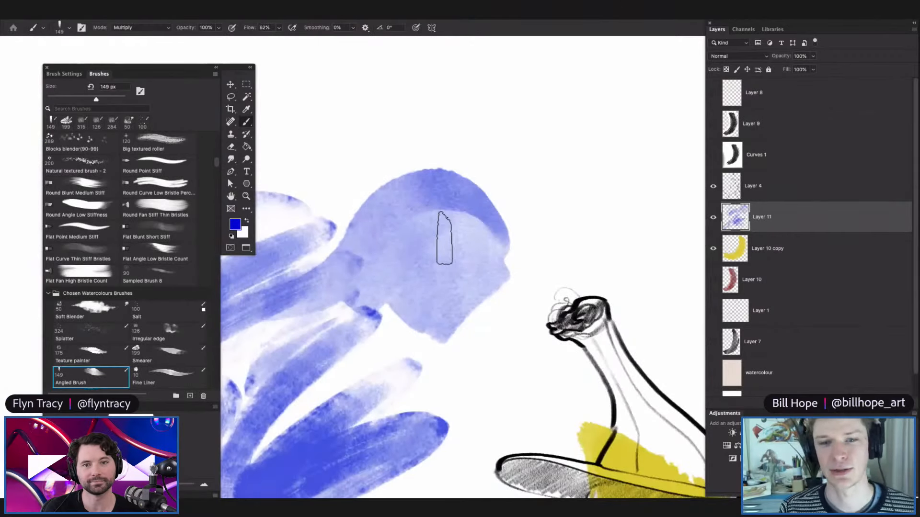
Add more overlapping blue Angled Brush strokes above the banana stalk and examine their layered watercolour texture.
key(z)
click(547, 168)
key(b)
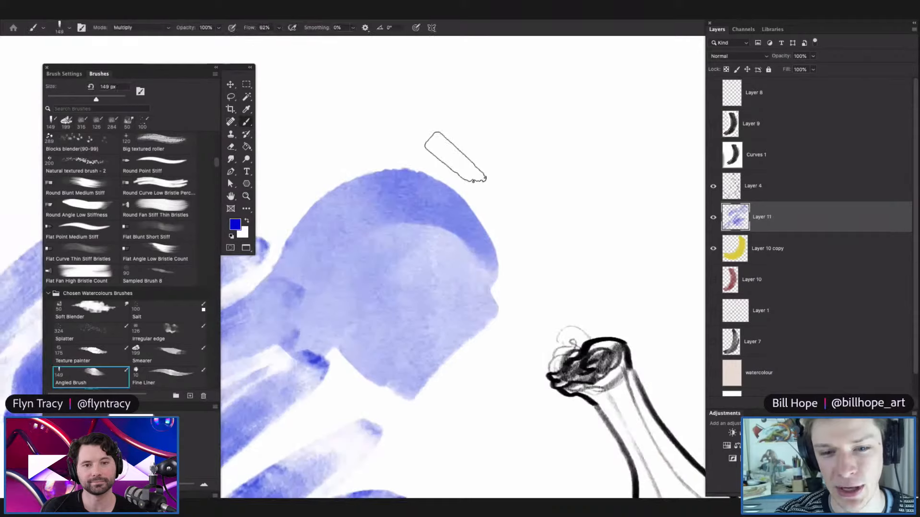
mouse_move(543, 205)
mouse_down()
mouse_move(514, 314)
mouse_move(476, 327)
mouse_move(558, 184)
mouse_move(580, 102)
mouse_move(503, 182)
mouse_move(504, 207)
mouse_up()
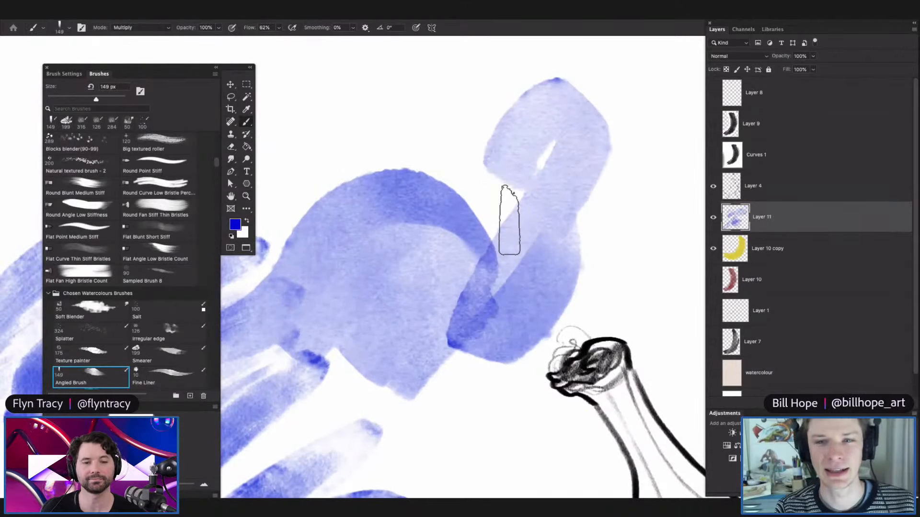
mouse_move(439, 165)
mouse_down()
mouse_move(492, 139)
mouse_move(499, 176)
mouse_move(490, 210)
mouse_up()
super+click(559, 79)
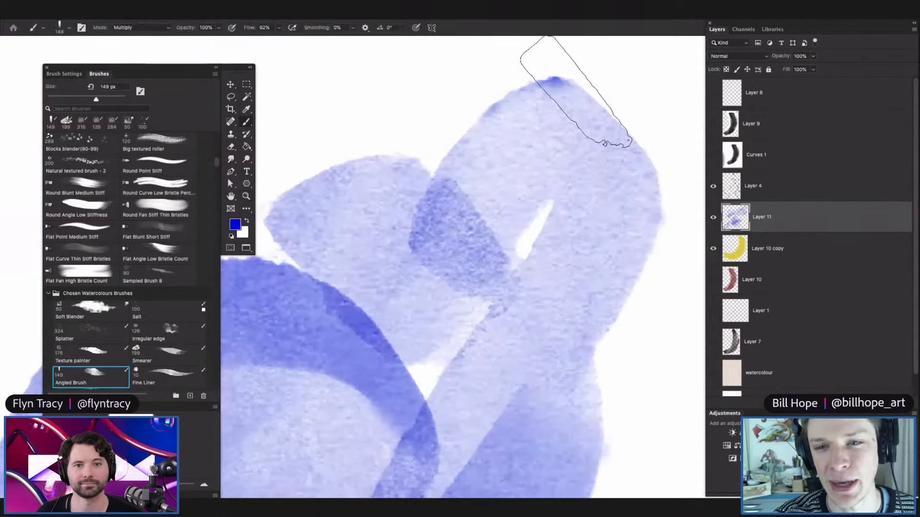
alt+super+click(490, 203)
alt+super+click(578, 216)
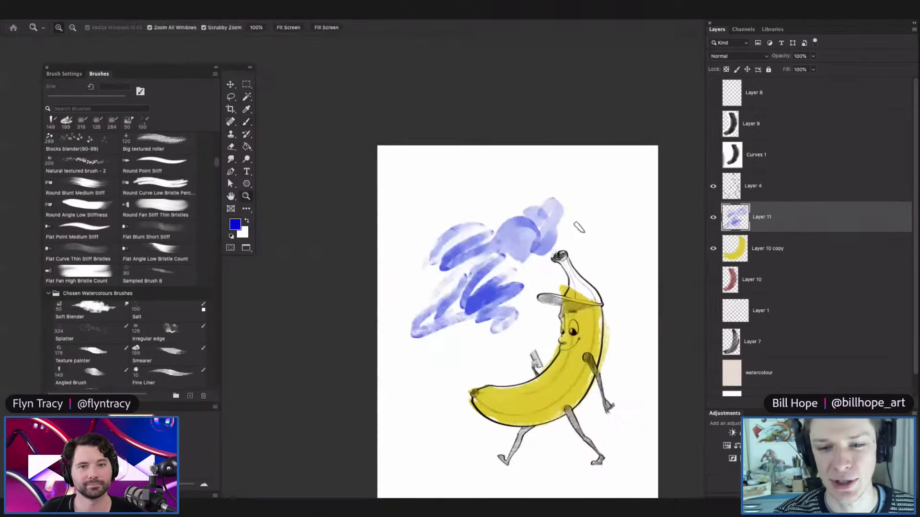
drag(607, 265, 621, 269)
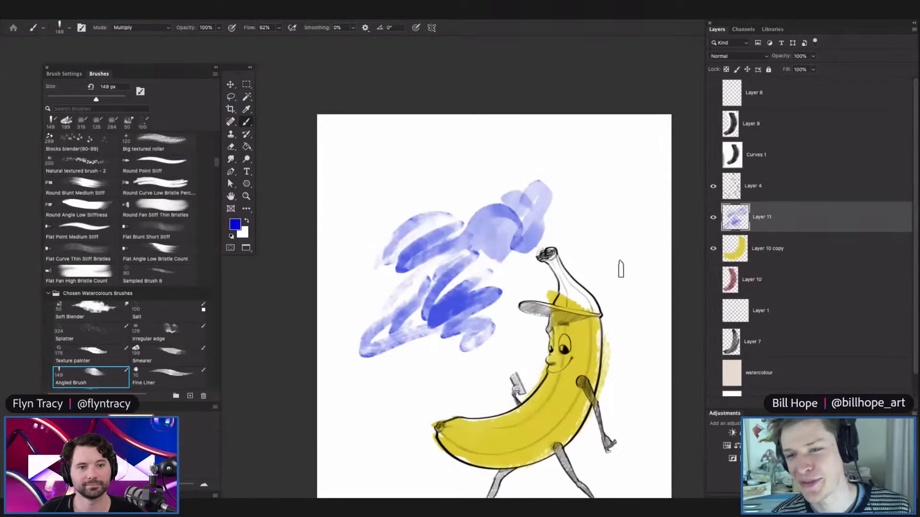
Delete the layer holding the blue test strokes.
key(BackSpace)
alt+super+click(544, 216)
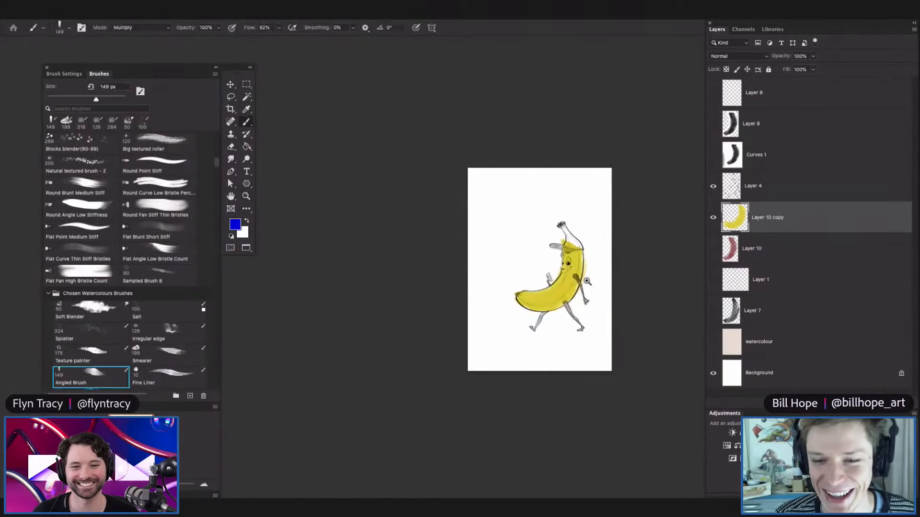
drag(592, 278, 626, 293)
mouse_move(563, 277)
mouse_down()
mouse_move(593, 287)
mouse_move(569, 291)
mouse_move(588, 273)
mouse_up()
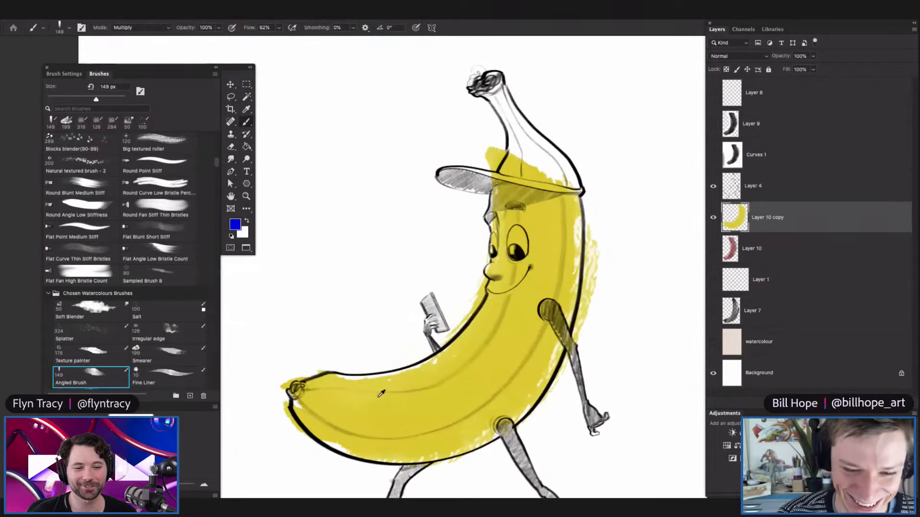
Sample the banana's yellow as the foreground colour and set the Angled Brush size to 67 px.
alt+click(390, 410)
key(z)
alt+click(481, 352)
drag(480, 352, 519, 351)
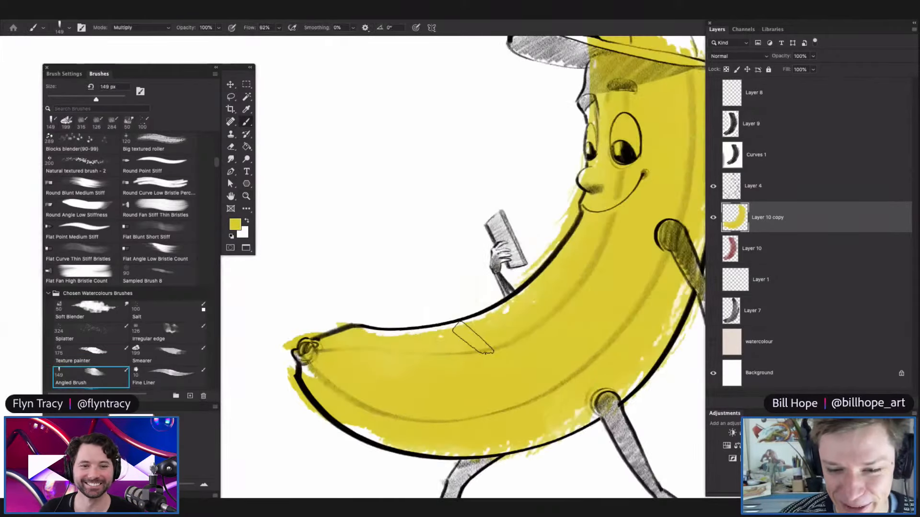
key(b)
right_click(461, 341)
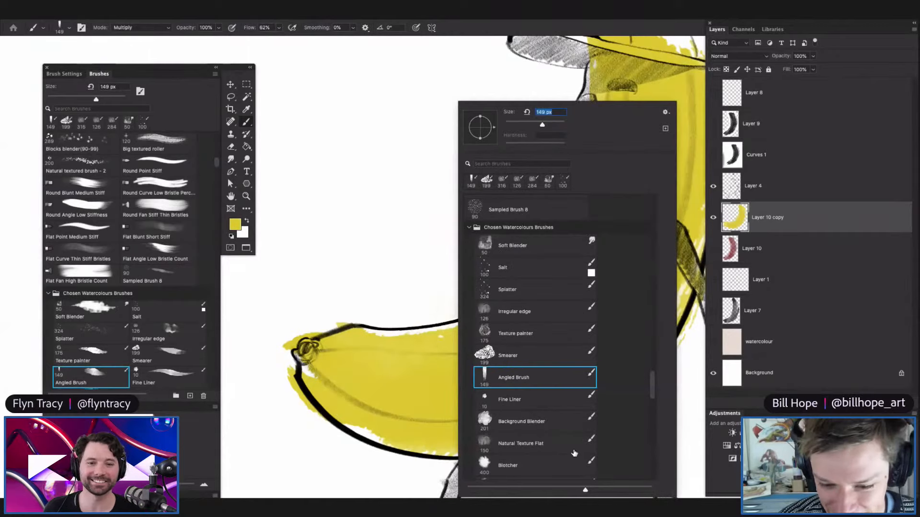
click(508, 400)
click(506, 377)
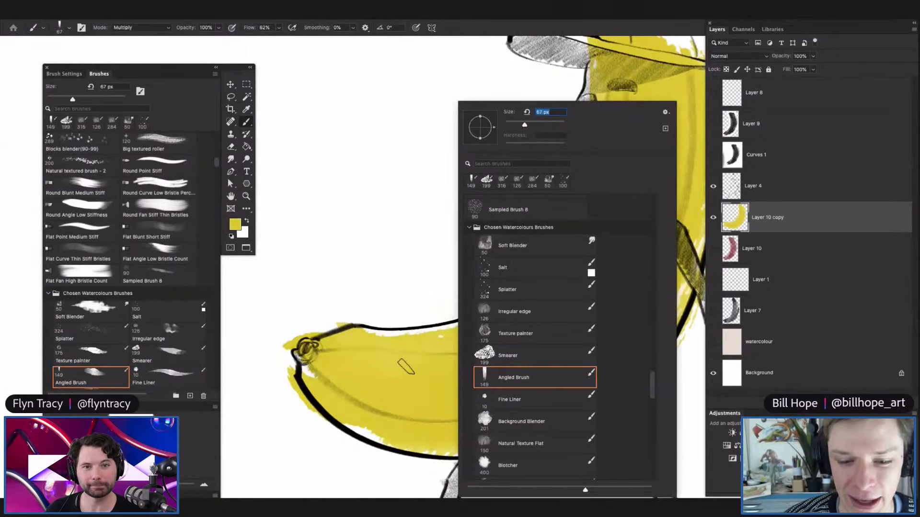
key(Return)
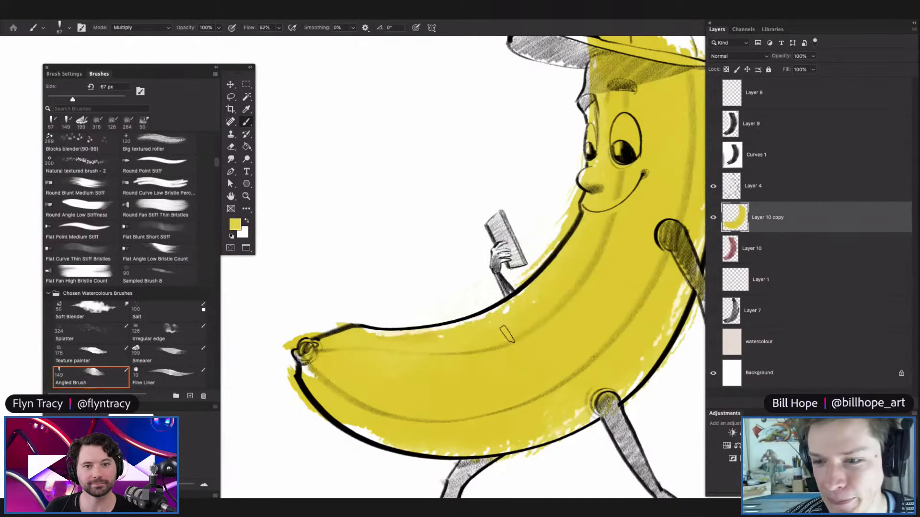
Reload the Angled Brush from the Chosen Watercolours Brushes group at its 149 px preset size.
key(z)
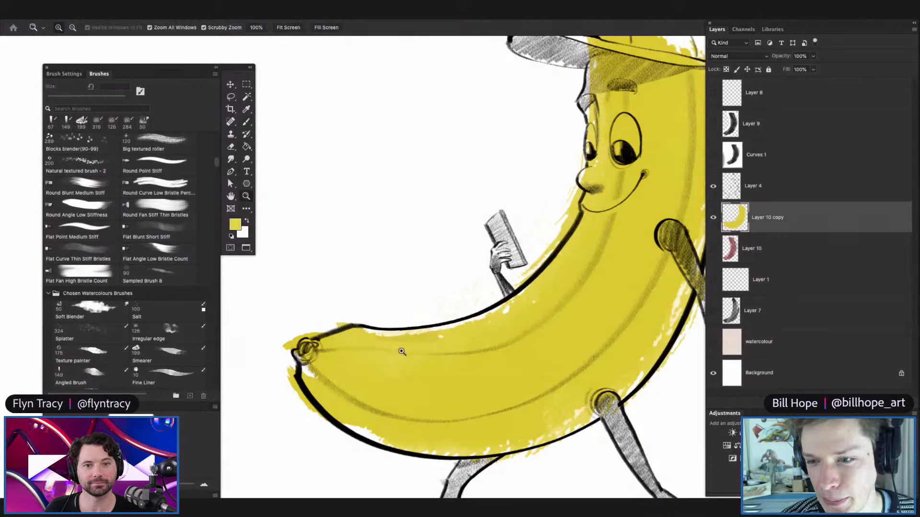
drag(396, 351, 311, 351)
key(z)
drag(577, 319, 638, 319)
right_click(396, 353)
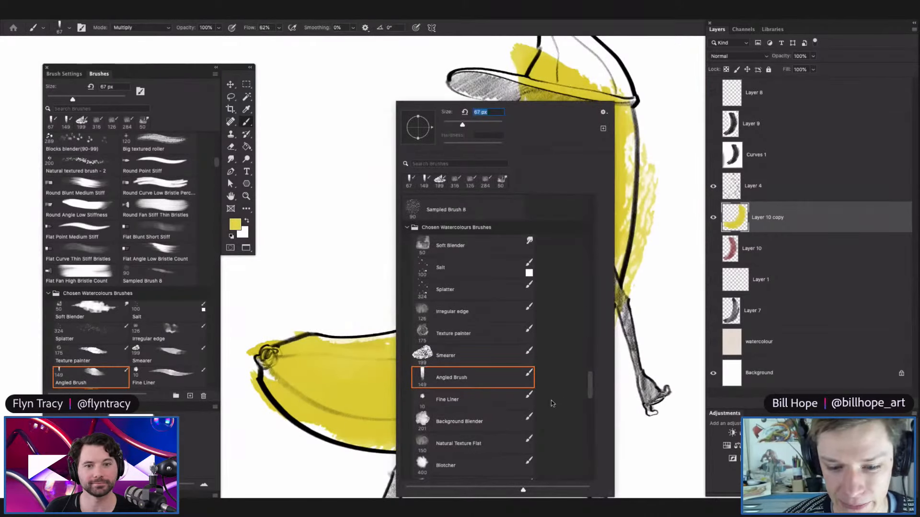
click(500, 398)
click(449, 371)
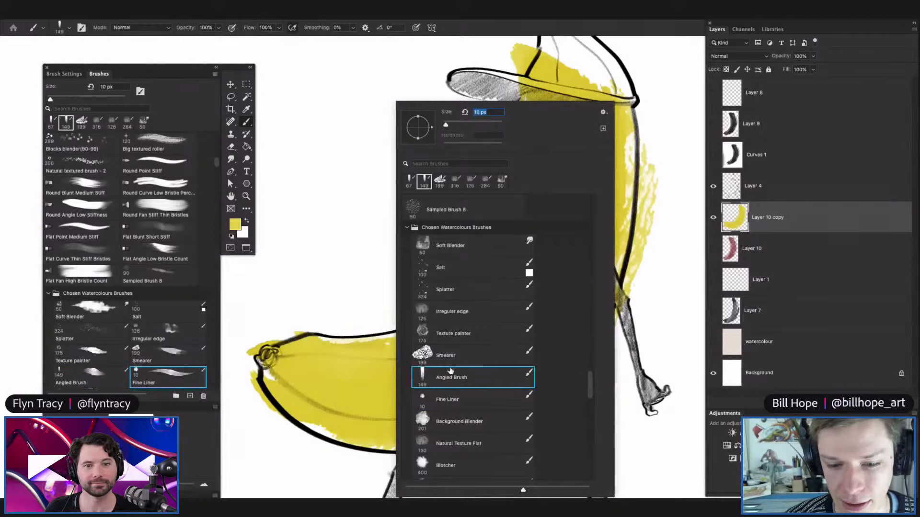
Add a new empty layer directly above Layer 10, and make Layer 10 copy the active layer.
click(758, 258)
key(ctrl+shift+alt+n)
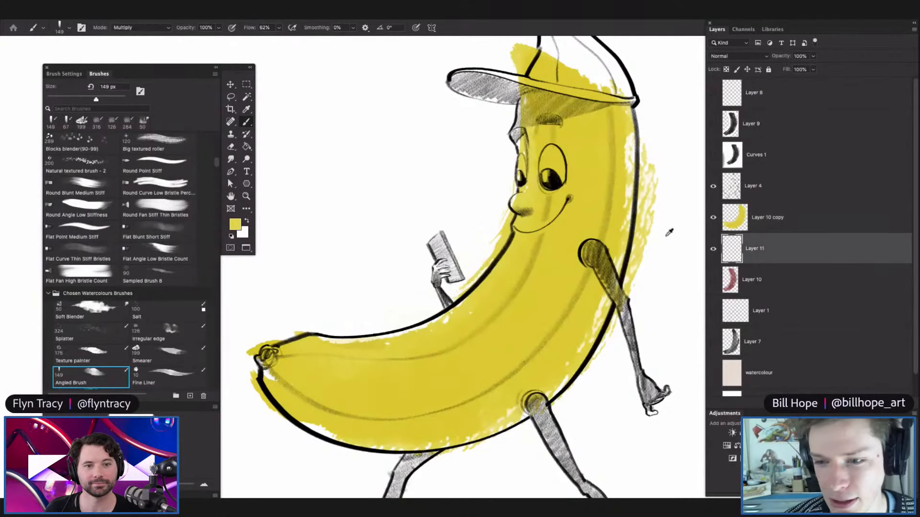
click(726, 228)
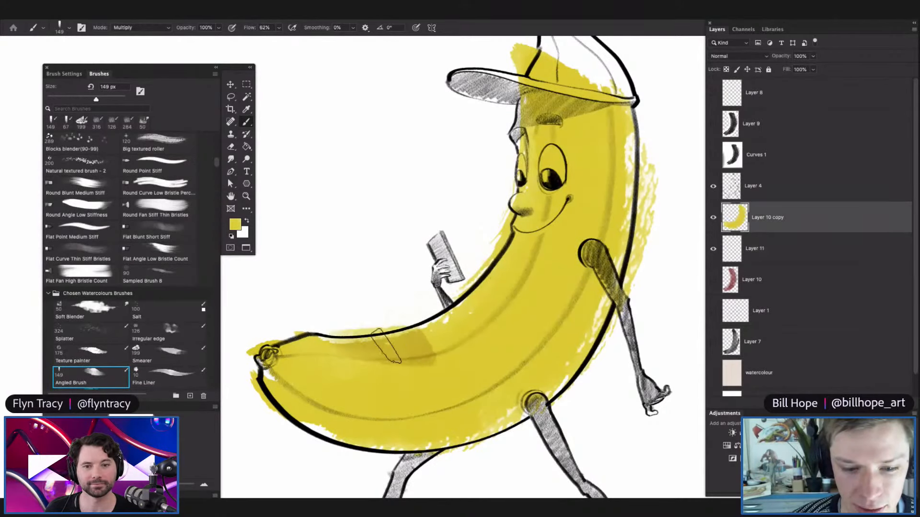
Set the Angled Brush to 63 px, try darker yellow shading strokes across the banana's body, and undo them.
right_click(372, 332)
text(63)
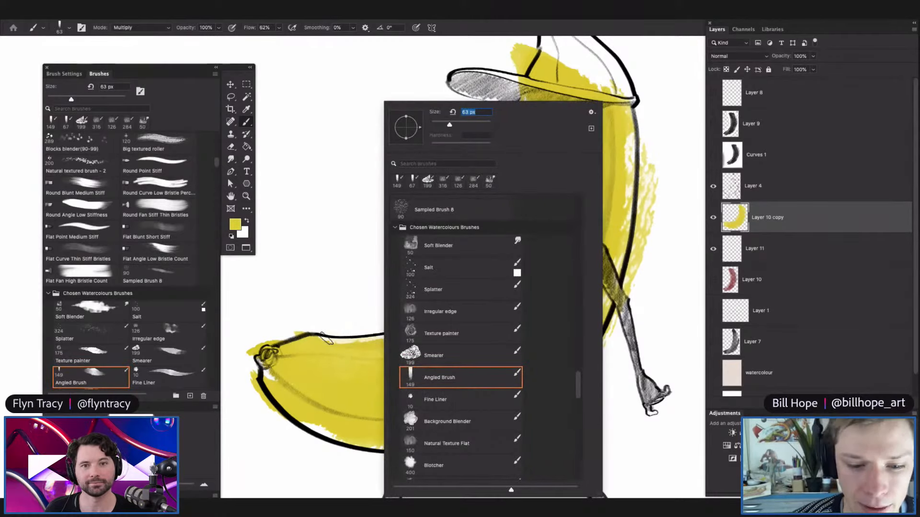
key(Return)
mouse_move(470, 316)
mouse_down()
mouse_move(453, 331)
mouse_move(474, 335)
mouse_move(520, 285)
mouse_move(423, 363)
mouse_move(583, 297)
mouse_up()
key(super+z)
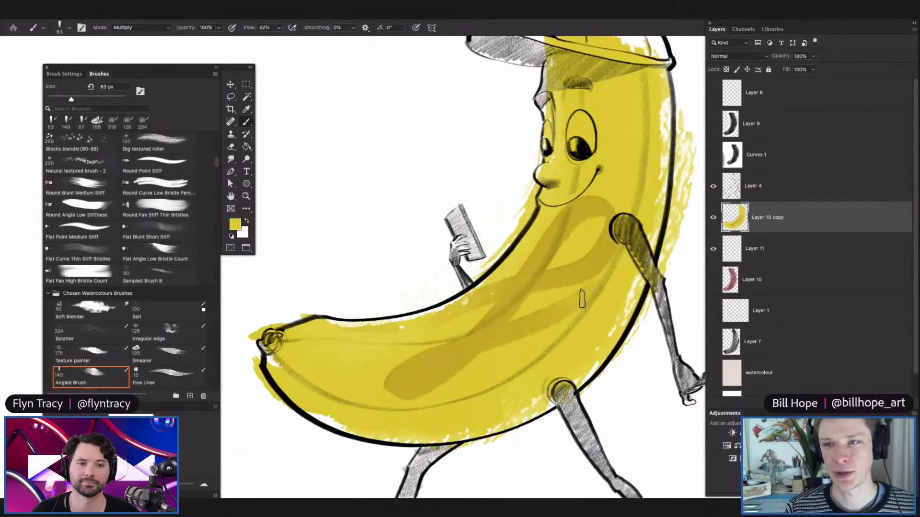
key(ctrl+z)
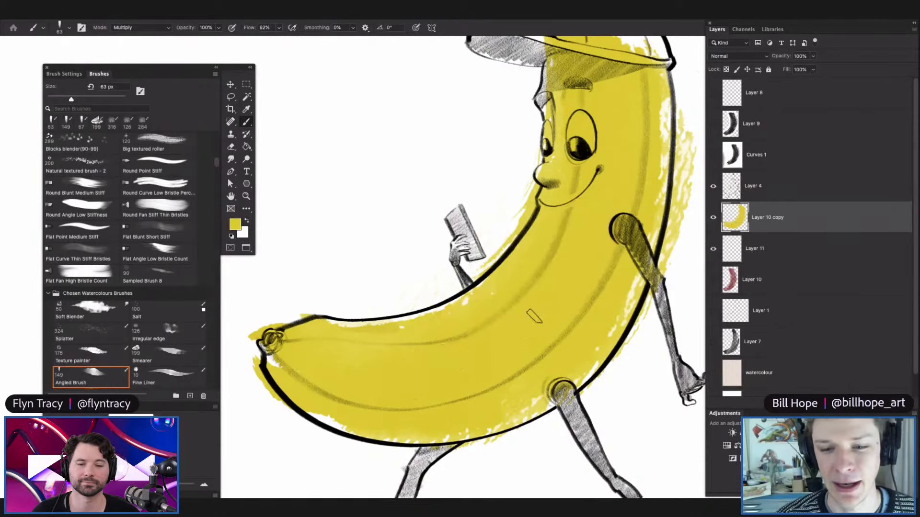
Choose the Hard Round 26 995 brush and fill white gaps in yellow along the edges of the banana's lower body.
right_click(452, 309)
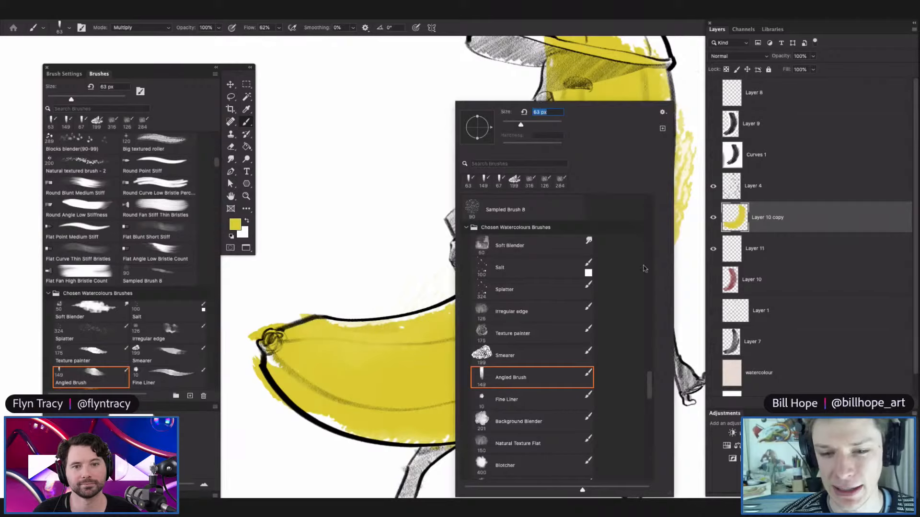
drag(651, 385, 639, 193)
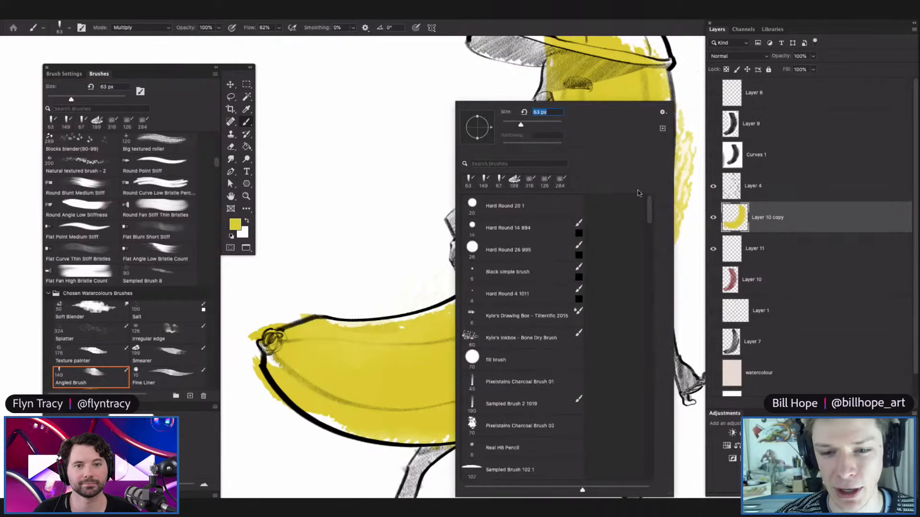
click(512, 250)
click(402, 337)
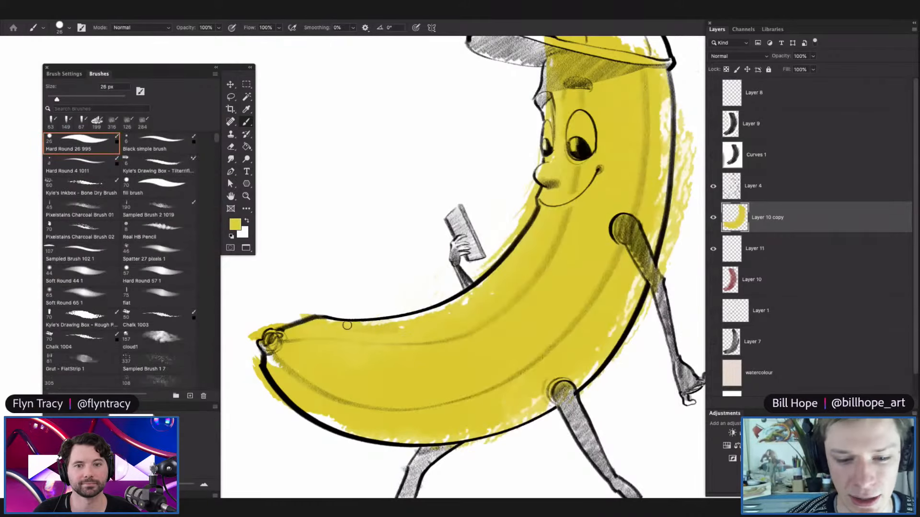
drag(461, 298, 312, 415)
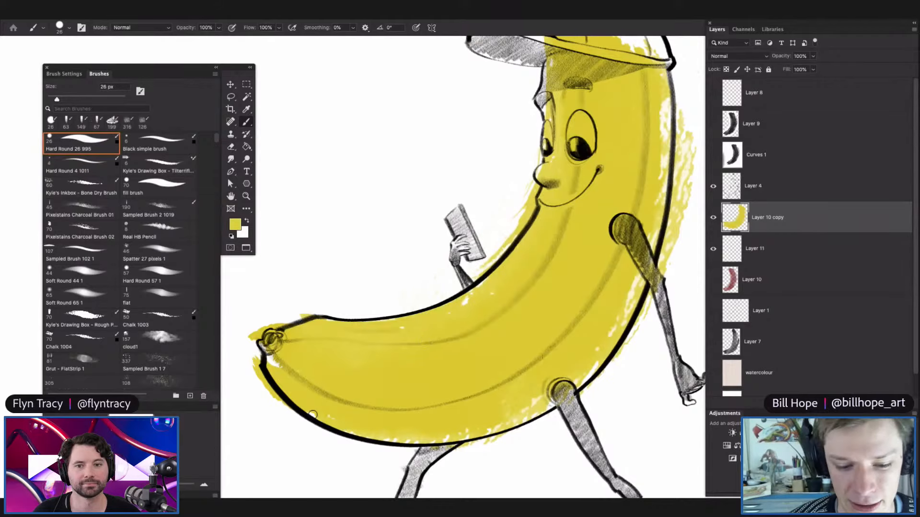
Fill the remaining white gaps along the banana's face edge beneath the cap with solid yellow.
key(super+space)
drag(386, 383, 340, 382)
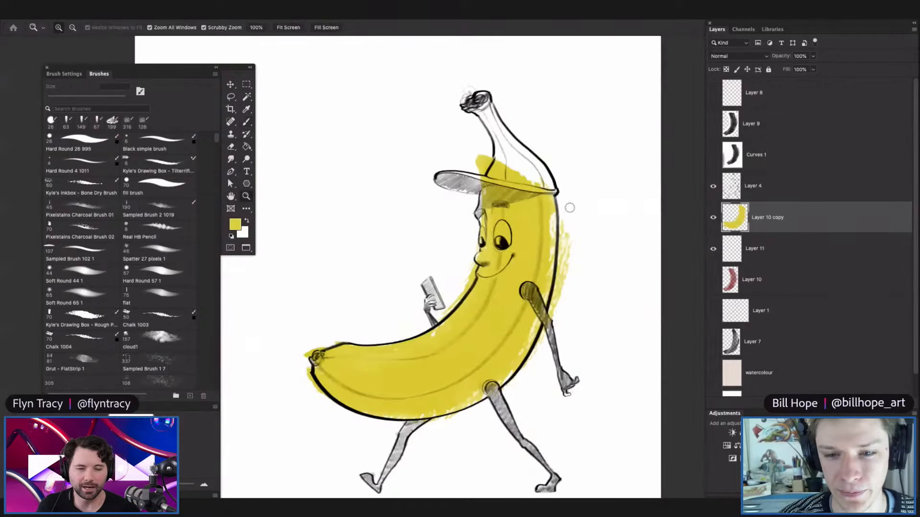
drag(543, 207, 582, 208)
mouse_move(436, 184)
mouse_down()
mouse_move(433, 230)
mouse_move(412, 240)
mouse_move(455, 235)
mouse_up()
key(super+space)
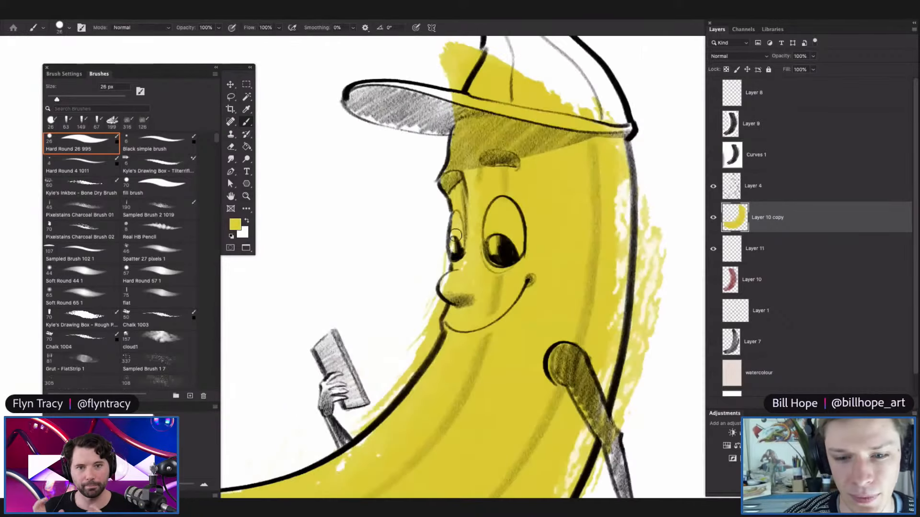
key(super+space)
mouse_move(625, 240)
mouse_down()
mouse_move(610, 227)
mouse_move(587, 226)
mouse_up()
key(super+space)
drag(600, 257, 631, 259)
key(super+space)
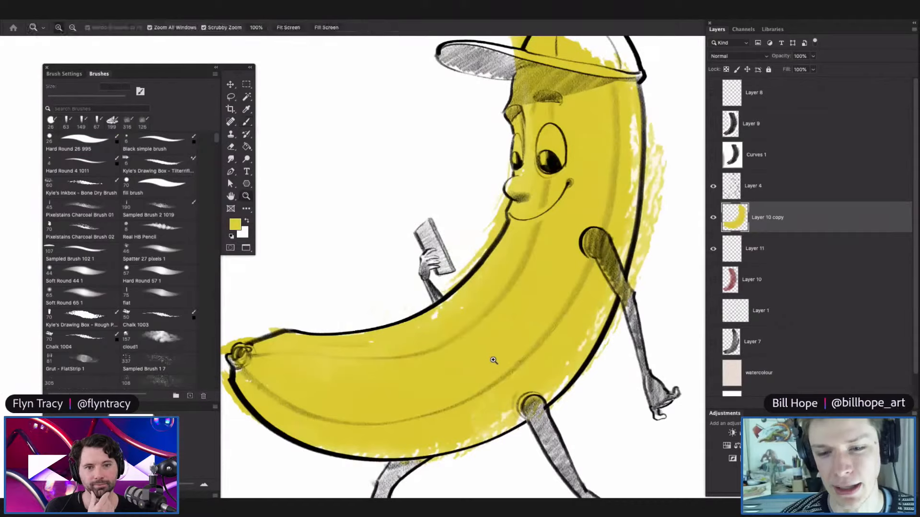
Set a soft round eraser to 35 px and erase the yellow spilling outside the outline along the banana's neck and inner curve.
drag(494, 360, 471, 359)
drag(567, 316, 580, 316)
key(e)
key(super+space)
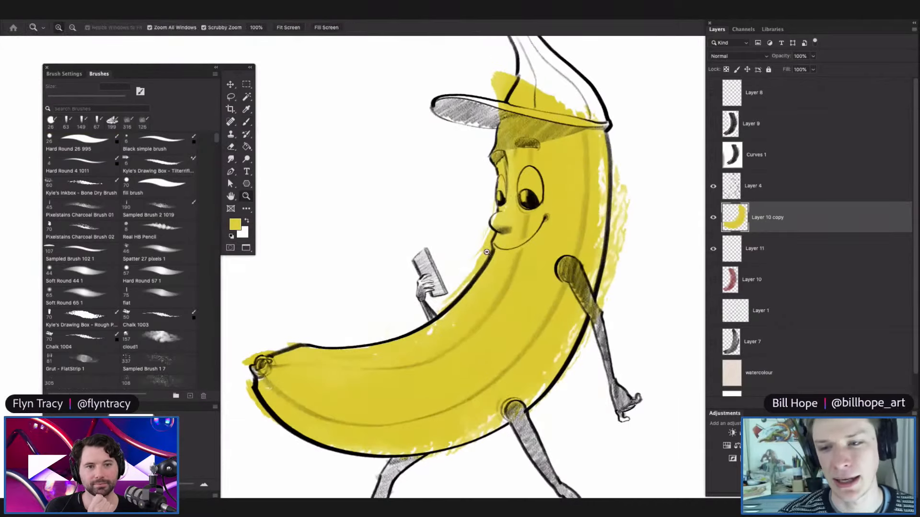
drag(487, 252, 501, 252)
right_click(494, 234)
drag(593, 125, 558, 125)
click(458, 226)
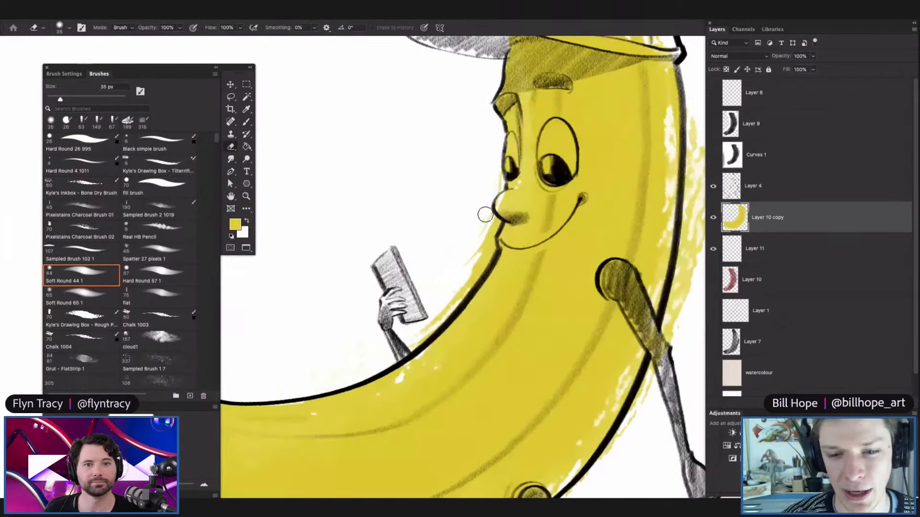
mouse_move(485, 215)
mouse_down()
mouse_move(478, 252)
mouse_move(489, 226)
mouse_move(422, 336)
mouse_up()
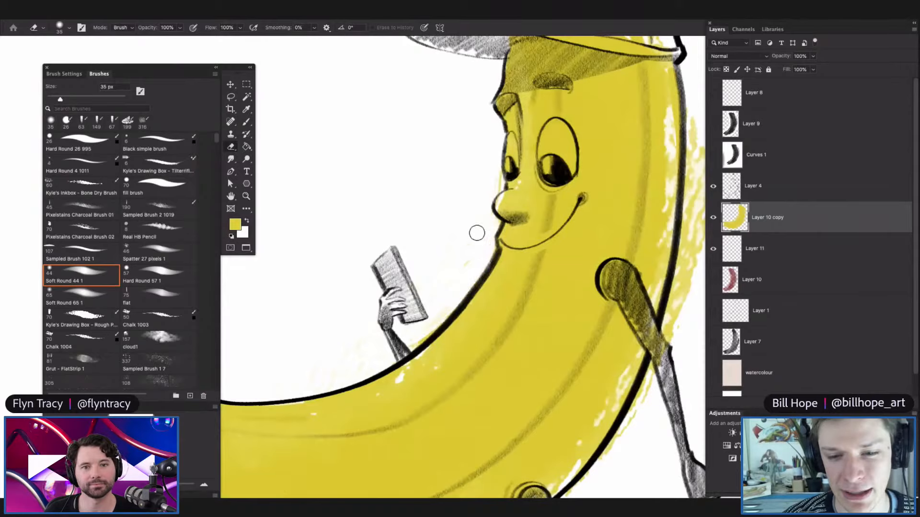
Sample the banana's yellow and paint it into the white gap on the character's nose.
key(b)
alt+click(507, 201)
mouse_move(506, 196)
mouse_down()
mouse_move(503, 211)
mouse_move(463, 235)
mouse_up()
drag(541, 191, 575, 201)
drag(485, 322, 460, 326)
Erase the yellow that spills above the cap's brim so the cap's crown has no yellow in it.
mouse_move(504, 189)
mouse_down()
mouse_move(468, 168)
mouse_move(511, 181)
mouse_move(510, 196)
mouse_move(452, 198)
mouse_move(455, 214)
mouse_move(588, 245)
mouse_move(553, 227)
mouse_move(616, 242)
mouse_up()
key(e)
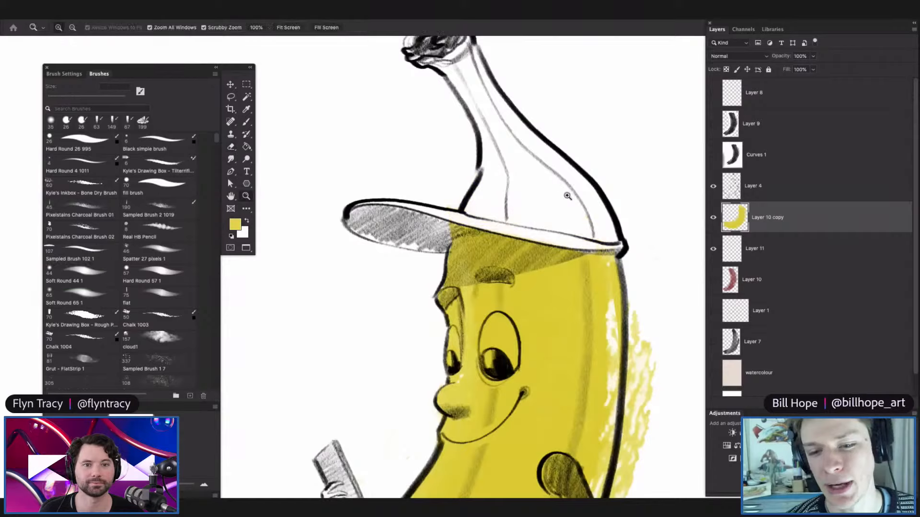
drag(567, 196, 522, 204)
drag(506, 315, 462, 322)
drag(457, 357, 503, 356)
drag(530, 322, 560, 292)
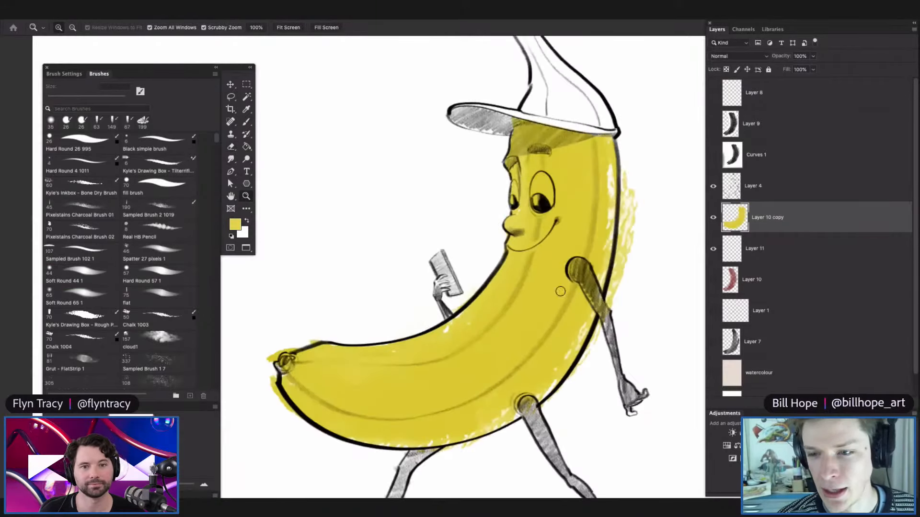
key(e)
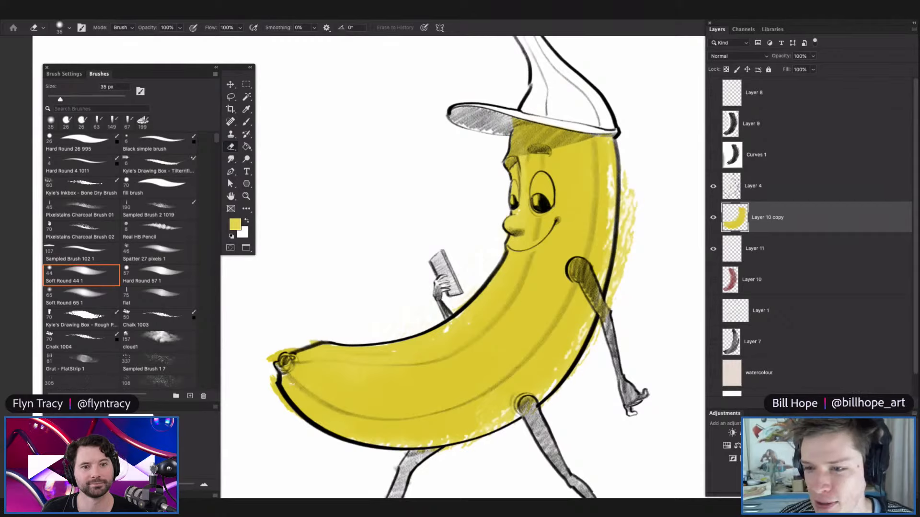
Add a new layer clipped to Layer 10 copy and choose the Irregular edge brush at 172 px.
click(840, 403)
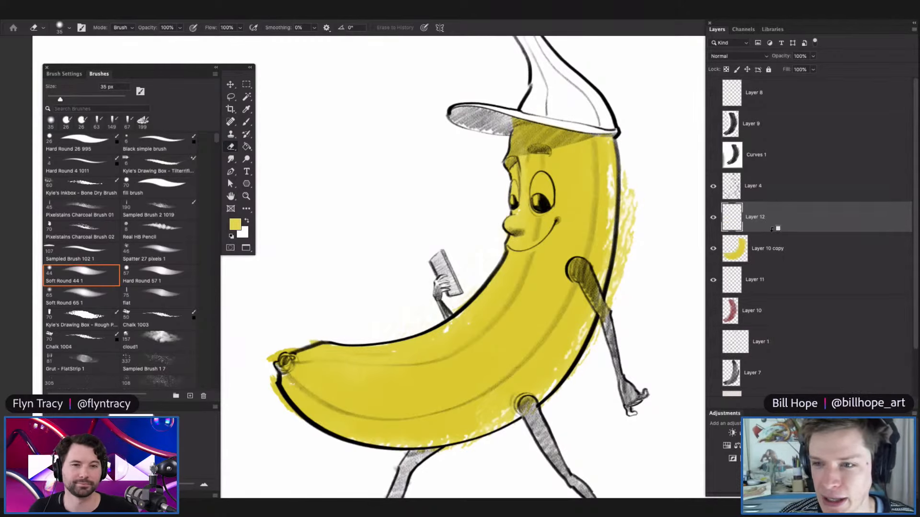
alt+click(772, 232)
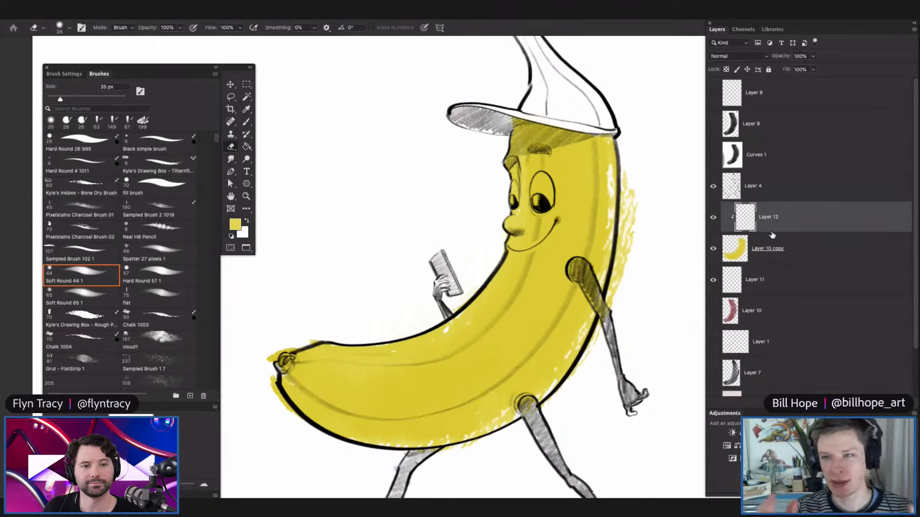
right_click(490, 292)
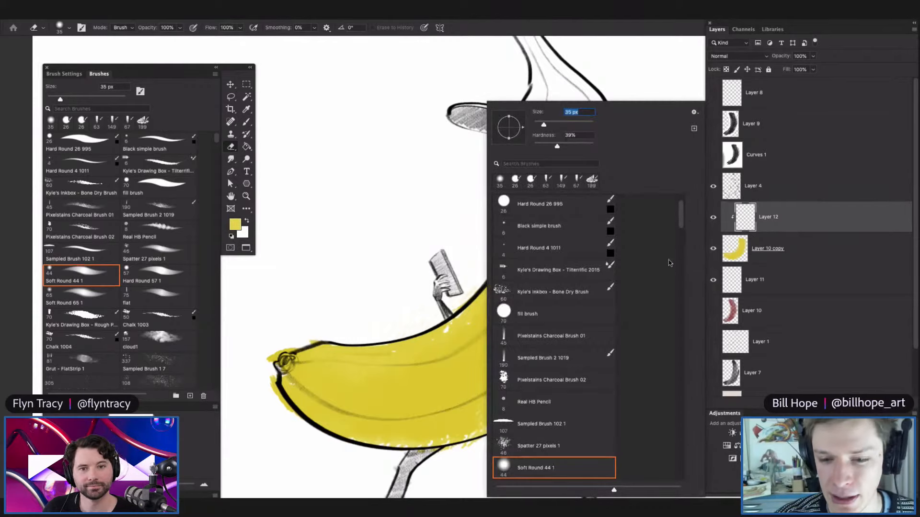
drag(682, 216, 663, 395)
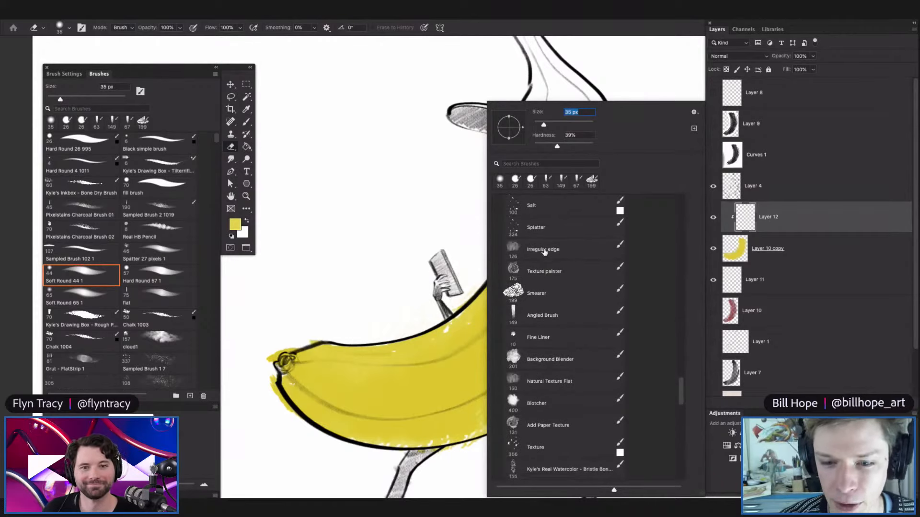
click(544, 250)
click(576, 124)
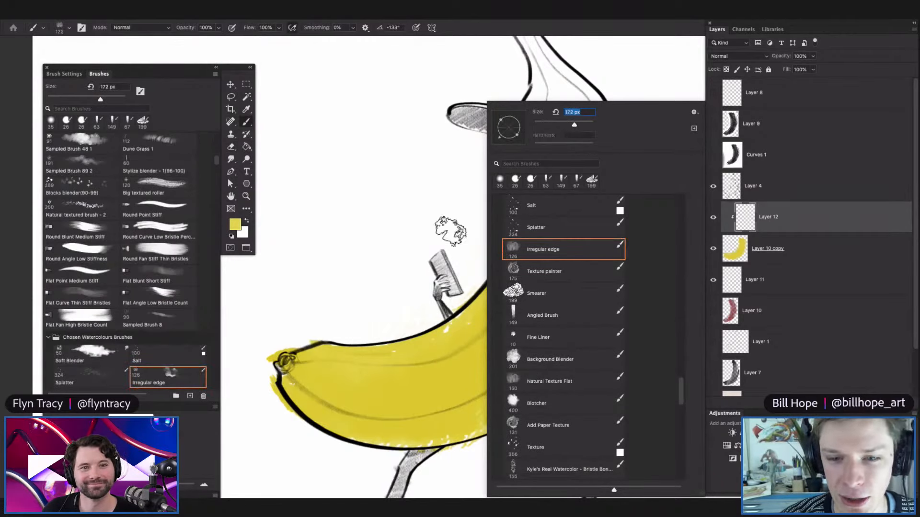
click(414, 220)
Pick a darker, ochre yellow based on the banana's colour and paint mottled shading along its lower body and back edge.
drag(485, 252, 440, 254)
drag(533, 261, 577, 266)
alt+click(507, 288)
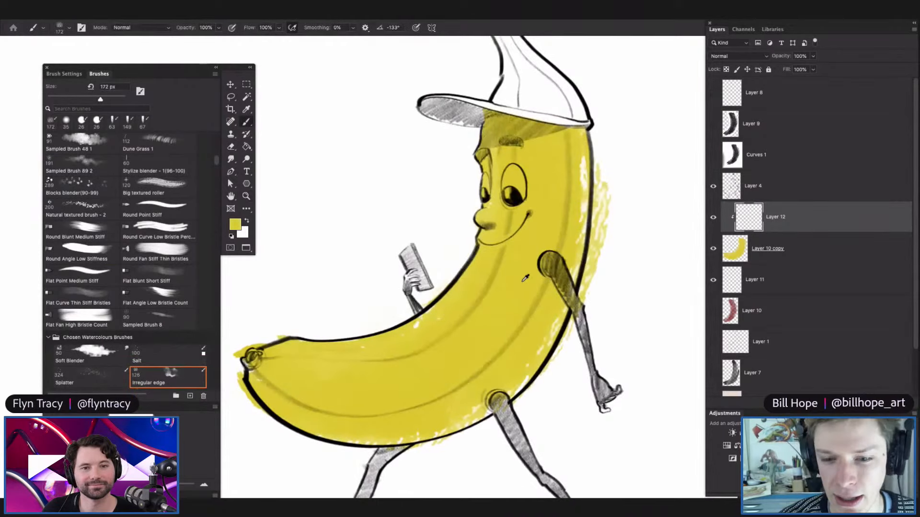
key(n)
click(597, 455)
click(581, 380)
click(682, 342)
mouse_move(523, 284)
mouse_down()
mouse_move(476, 378)
mouse_move(418, 407)
mouse_move(381, 413)
mouse_move(492, 392)
mouse_move(544, 324)
mouse_up()
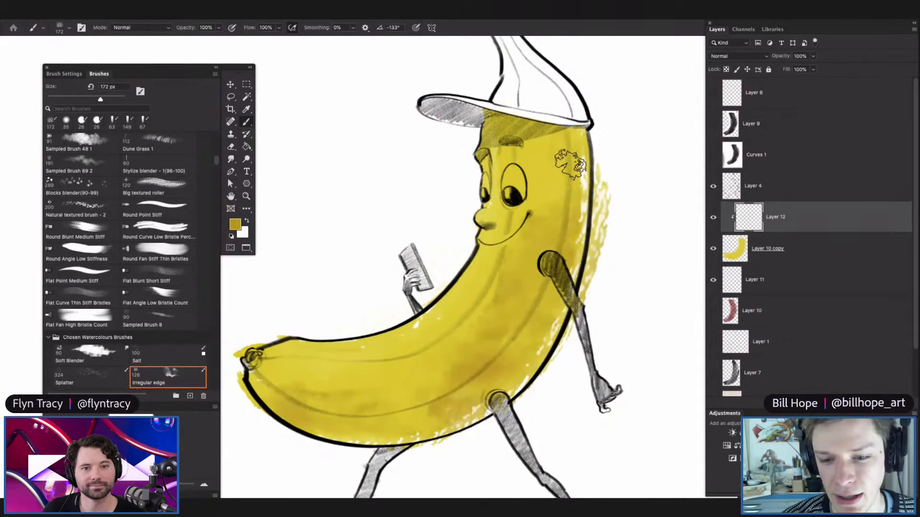
scroll(599, 233, up, 3)
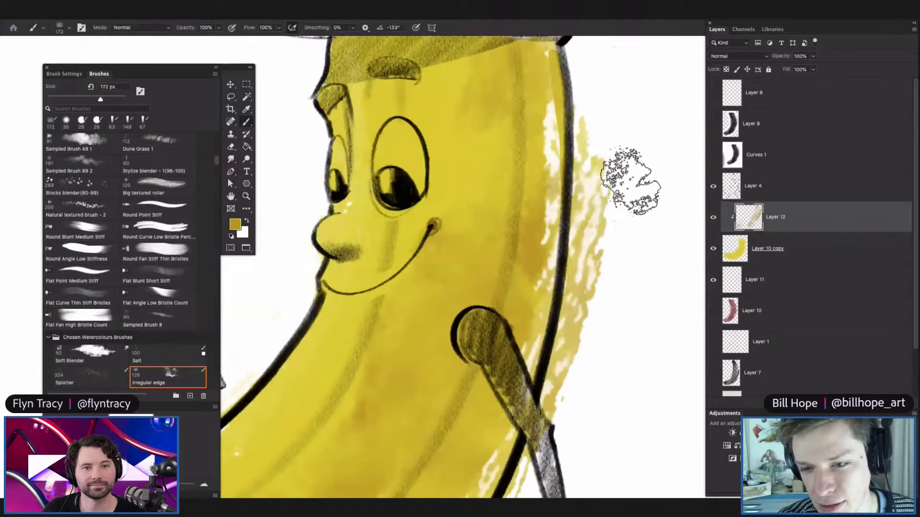
drag(607, 246, 575, 268)
drag(484, 365, 512, 365)
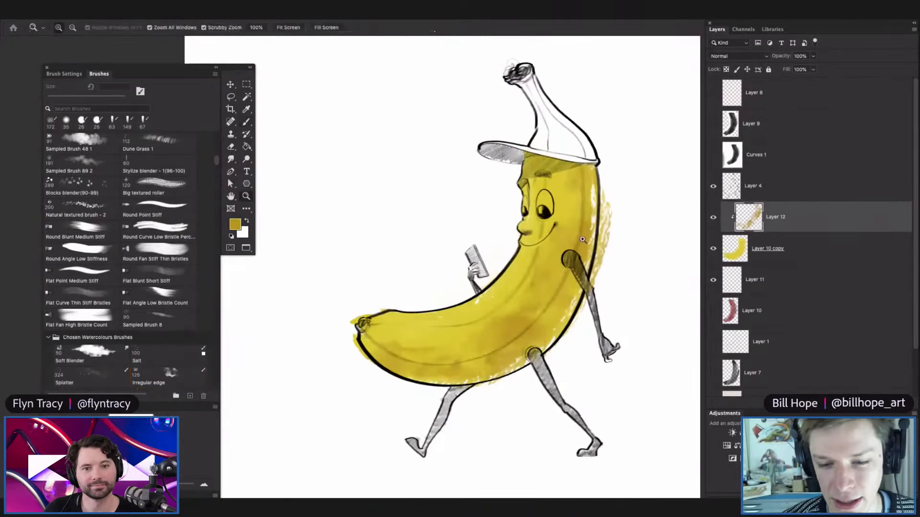
scroll(584, 242, up, 2)
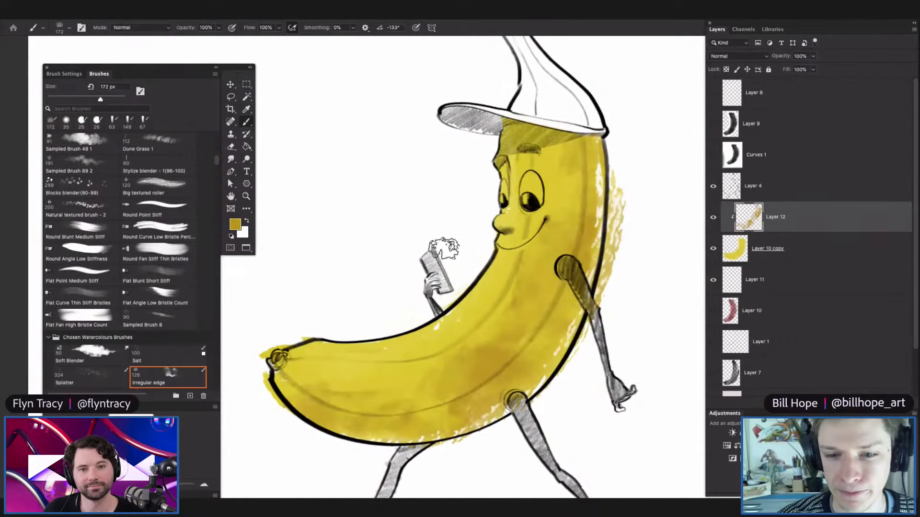
alt+click(473, 219)
drag(453, 320, 521, 250)
key(super+z)
Set the foreground colour to pale yellow #fef48c and paint highlights along the banana's inner curve.
alt+click(528, 182)
key(n)
click(523, 353)
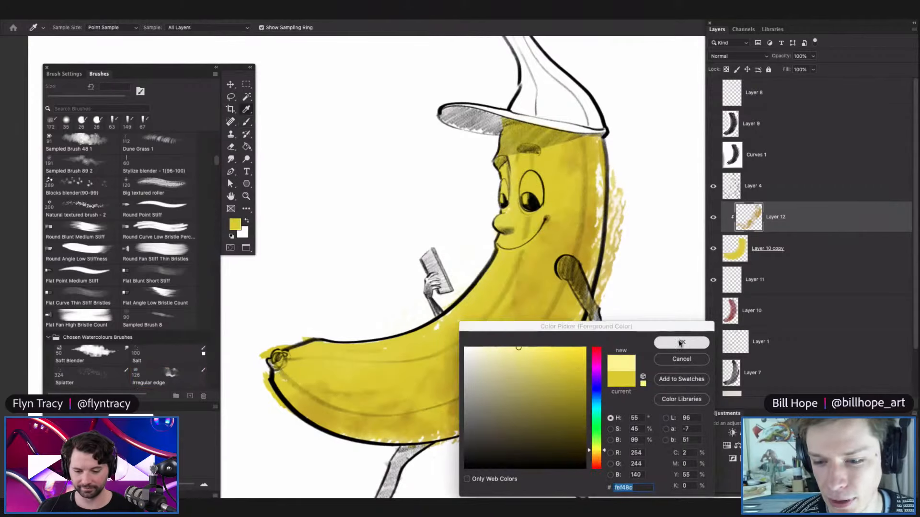
key(Return)
mouse_move(493, 302)
mouse_down()
mouse_move(358, 368)
mouse_move(331, 364)
mouse_move(461, 337)
mouse_move(304, 356)
mouse_move(386, 367)
mouse_up()
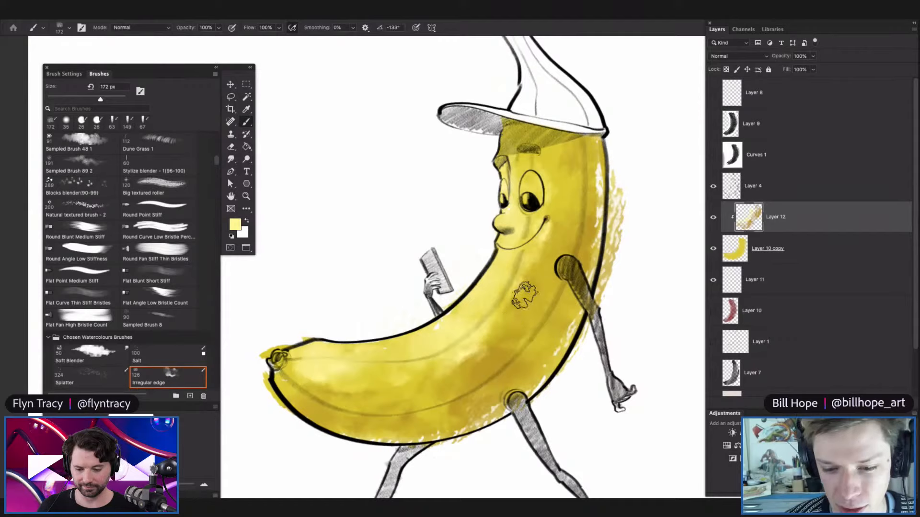
Add more pale yellow highlights across the middle of the banana's body and around its smile.
key(z)
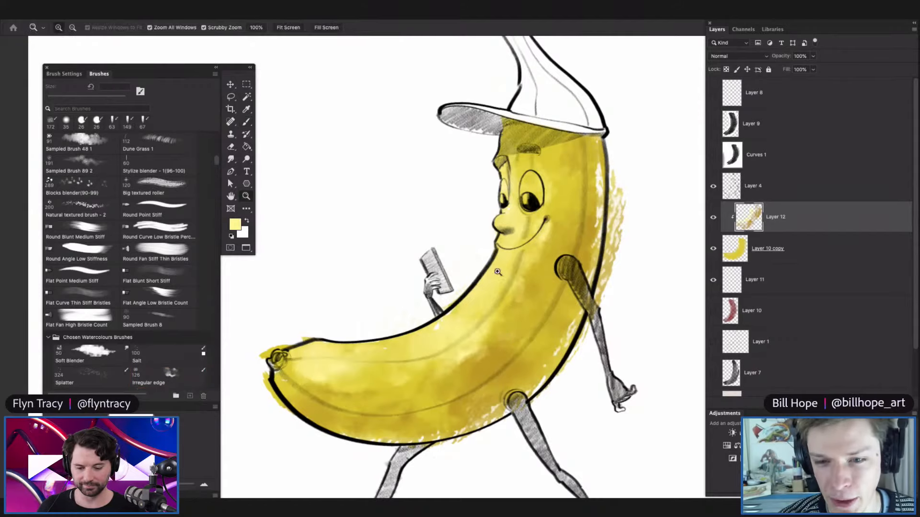
key(ctrl+0)
click(503, 318)
key(b)
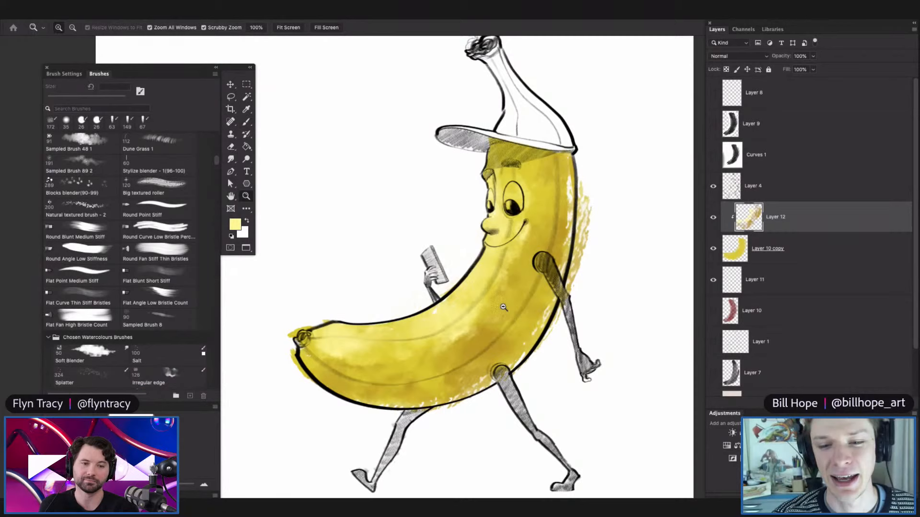
scroll(483, 310, up, 1)
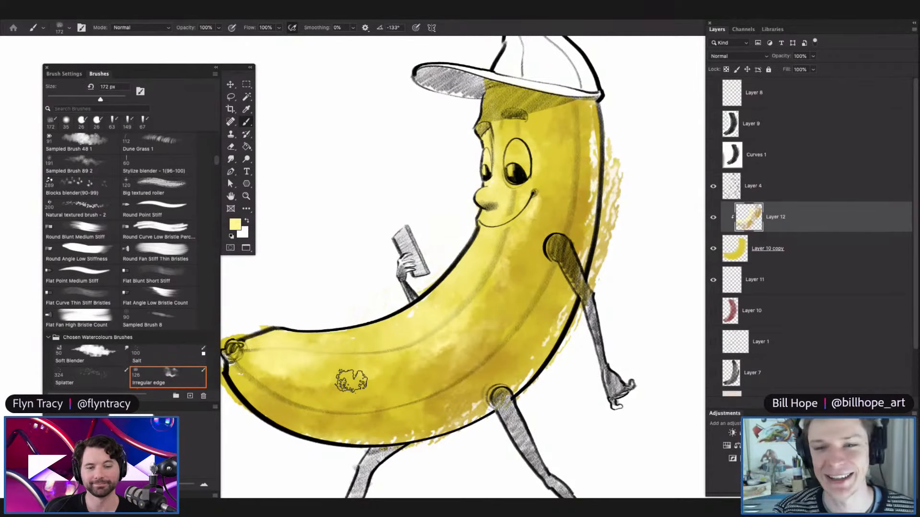
drag(535, 290, 517, 287)
drag(551, 230, 574, 230)
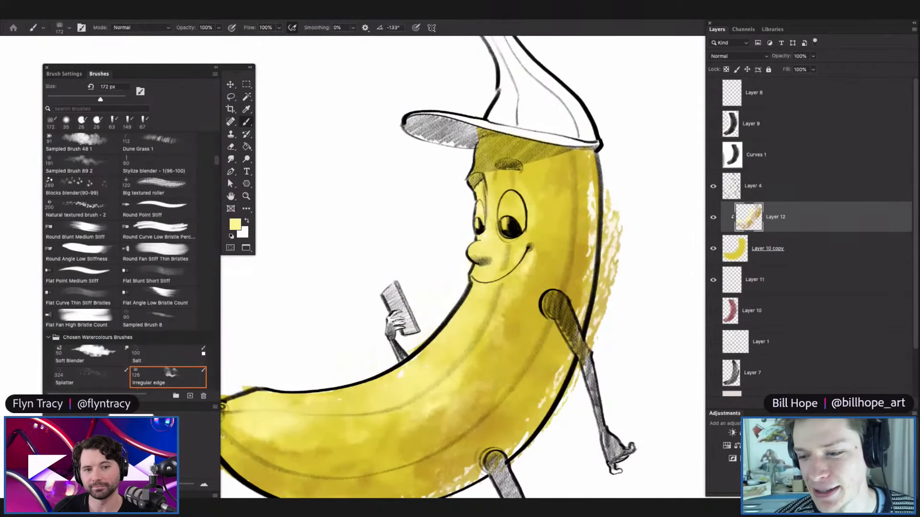
On a new layer above Layer 12, paint both eyes white with the Fine Liner brush at 10 px.
drag(563, 173, 580, 174)
right_click(476, 254)
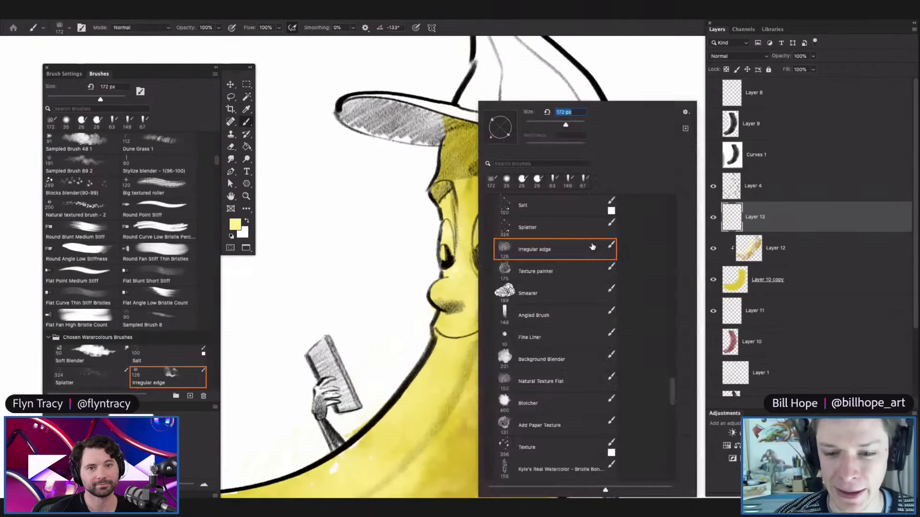
click(529, 337)
click(396, 249)
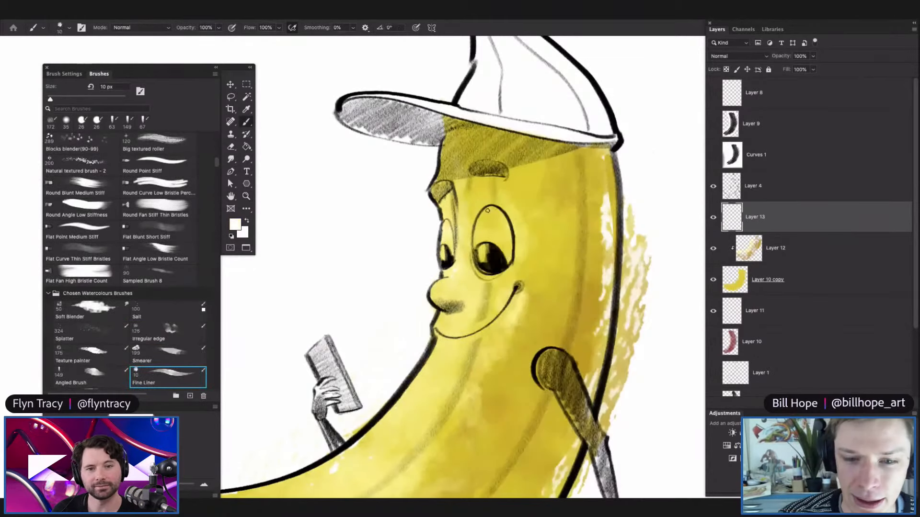
mouse_move(480, 252)
mouse_down()
mouse_move(485, 209)
mouse_move(508, 247)
mouse_move(503, 218)
mouse_move(507, 243)
mouse_up()
mouse_move(444, 246)
mouse_down()
mouse_move(445, 238)
mouse_move(451, 245)
mouse_up()
Choose the Background Blender brush at 201 px and add a new layer above Layer 13.
mouse_move(499, 285)
mouse_down()
mouse_move(519, 185)
mouse_move(534, 192)
mouse_up()
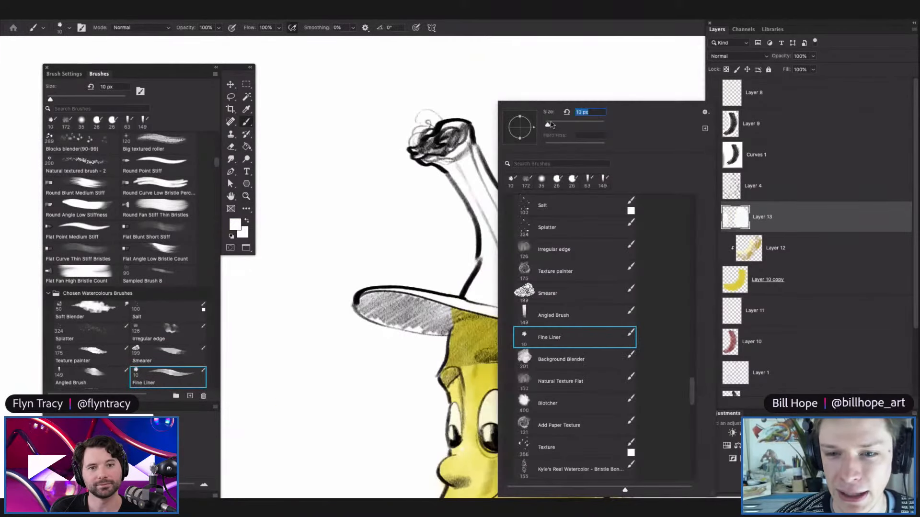
drag(551, 124, 553, 126)
double_click(549, 363)
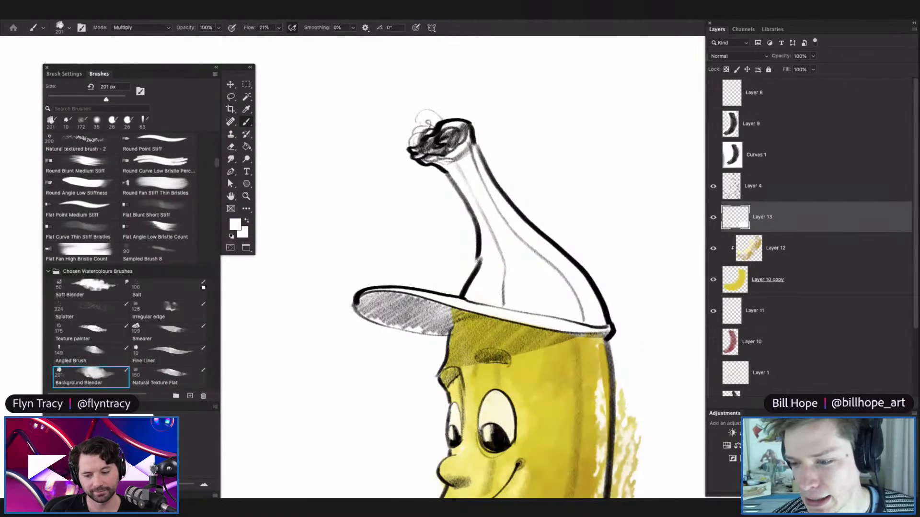
click(840, 403)
Set the foreground colour to green #1ece3f and paint a loose watercolour wash over the cap and the area around it.
key(n)
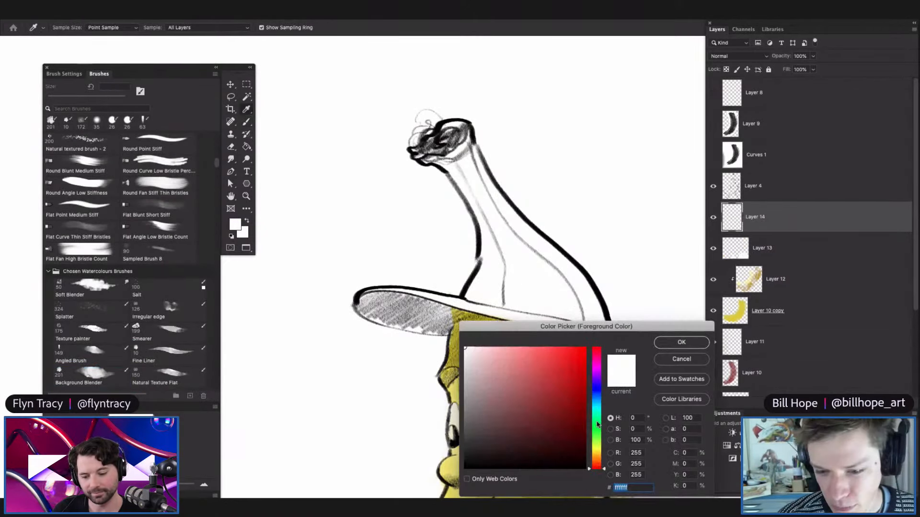
drag(596, 418, 598, 425)
drag(553, 380, 567, 372)
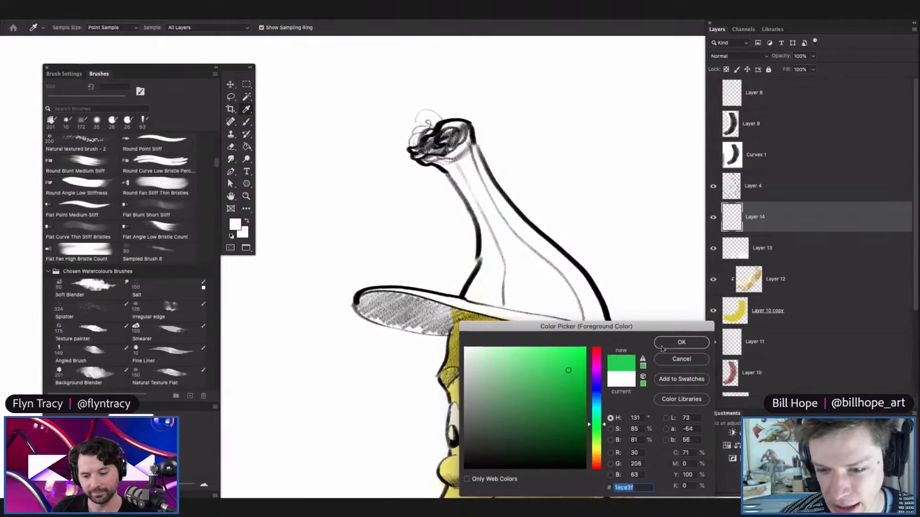
click(663, 347)
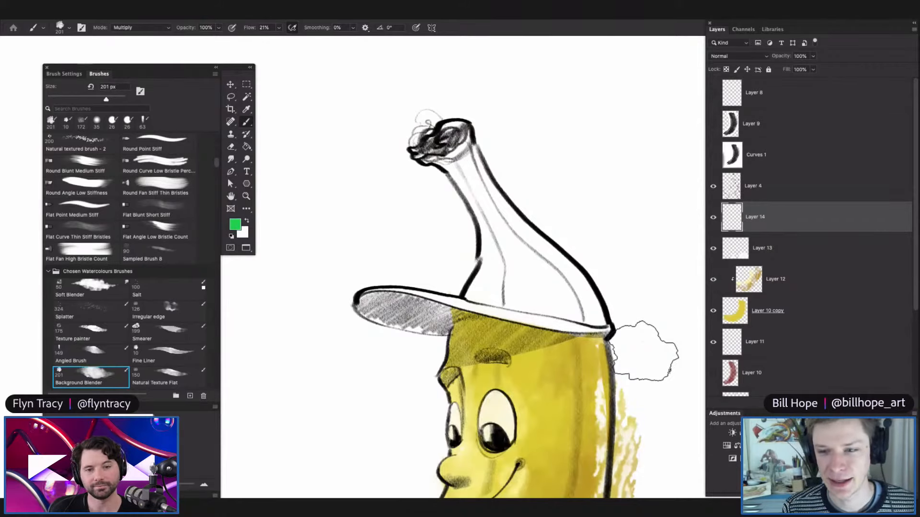
mouse_move(431, 182)
mouse_down()
mouse_move(412, 192)
mouse_move(460, 230)
mouse_move(482, 269)
mouse_move(544, 274)
mouse_move(524, 285)
mouse_up()
mouse_move(460, 283)
mouse_down()
mouse_move(415, 255)
mouse_move(498, 177)
mouse_up()
mouse_move(579, 168)
mouse_down()
mouse_move(616, 261)
mouse_move(642, 287)
mouse_up()
Pick a darker green and paint shading over the back of the cap and along its lower edge.
key(n)
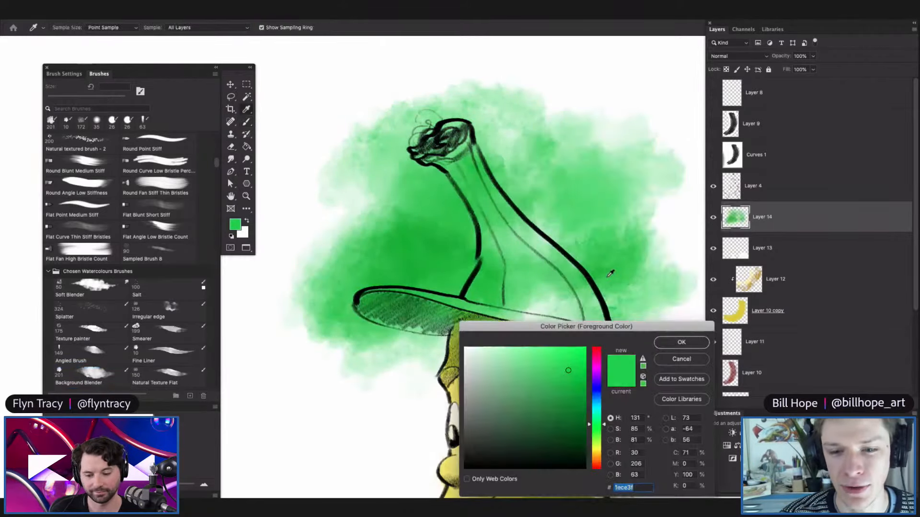
click(572, 404)
click(678, 346)
drag(680, 326, 570, 369)
mouse_move(570, 335)
mouse_down()
mouse_move(545, 379)
mouse_move(531, 345)
mouse_up()
mouse_move(583, 223)
mouse_down()
mouse_move(546, 199)
mouse_move(565, 220)
mouse_up()
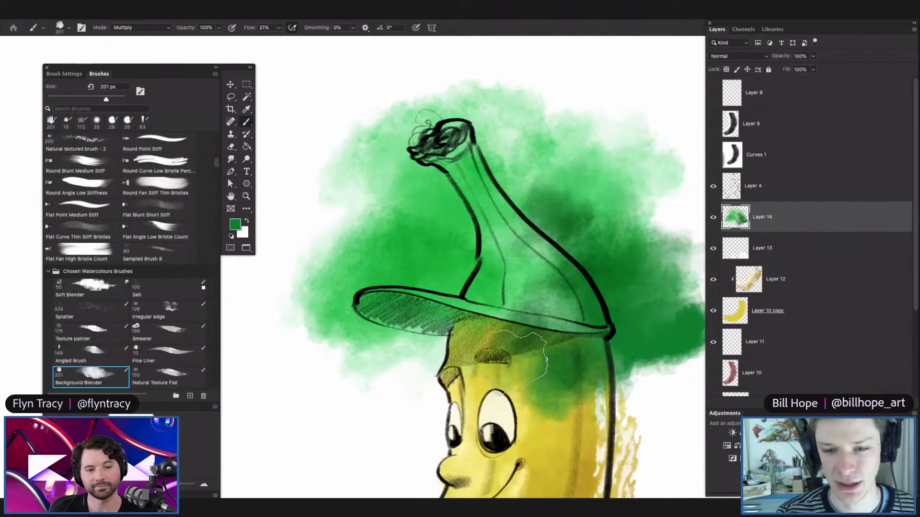
Erase some of the green wash outside the back edge of the cap with the 35 px soft eraser.
key(e)
mouse_move(476, 109)
mouse_down()
mouse_move(550, 219)
mouse_move(517, 158)
mouse_move(527, 205)
mouse_move(588, 258)
mouse_move(564, 232)
mouse_move(629, 315)
mouse_move(596, 269)
mouse_move(634, 371)
mouse_move(620, 392)
mouse_move(615, 358)
mouse_move(644, 375)
mouse_move(672, 354)
mouse_move(639, 362)
mouse_move(698, 292)
mouse_move(694, 275)
mouse_move(616, 265)
mouse_move(618, 244)
mouse_move(587, 228)
mouse_up()
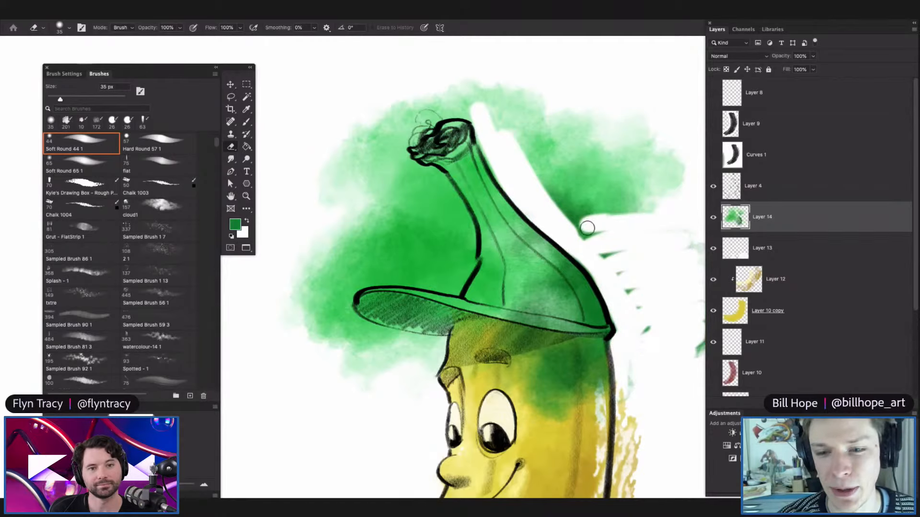
Select the cap's shape with the Lasso tool, following the outline of its brim, crown and stem.
scroll(588, 228, down, 2)
scroll(534, 240, up, 4)
key(l)
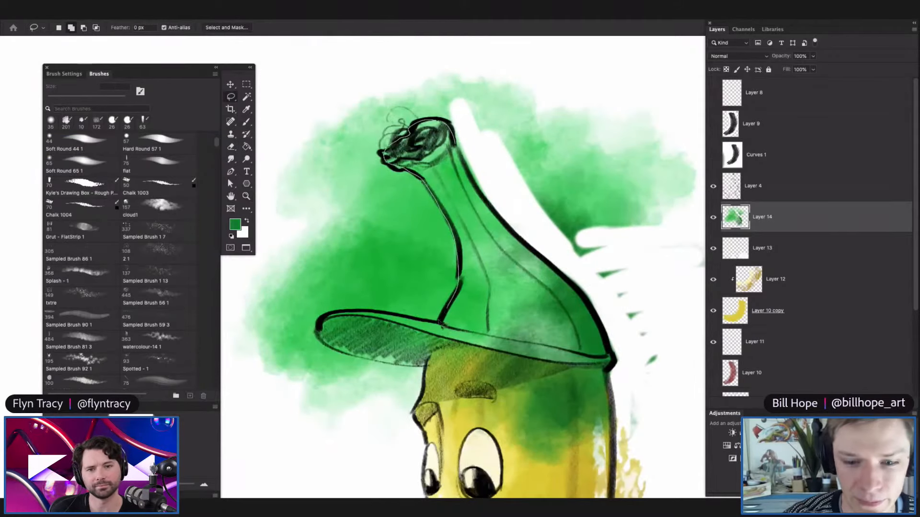
drag(320, 328, 359, 363)
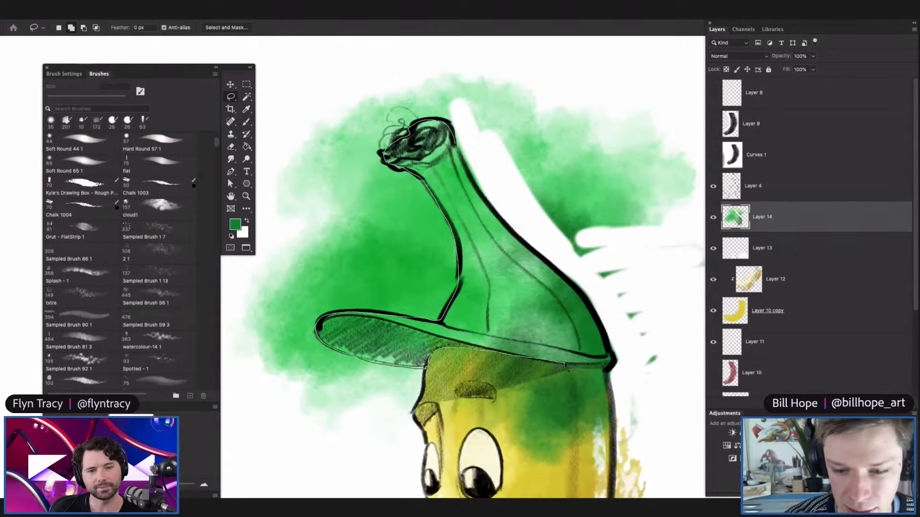
mouse_move(570, 284)
mouse_down()
mouse_move(503, 219)
mouse_move(471, 154)
mouse_up()
mouse_move(623, 242)
mouse_down()
mouse_move(592, 256)
mouse_move(642, 276)
mouse_up()
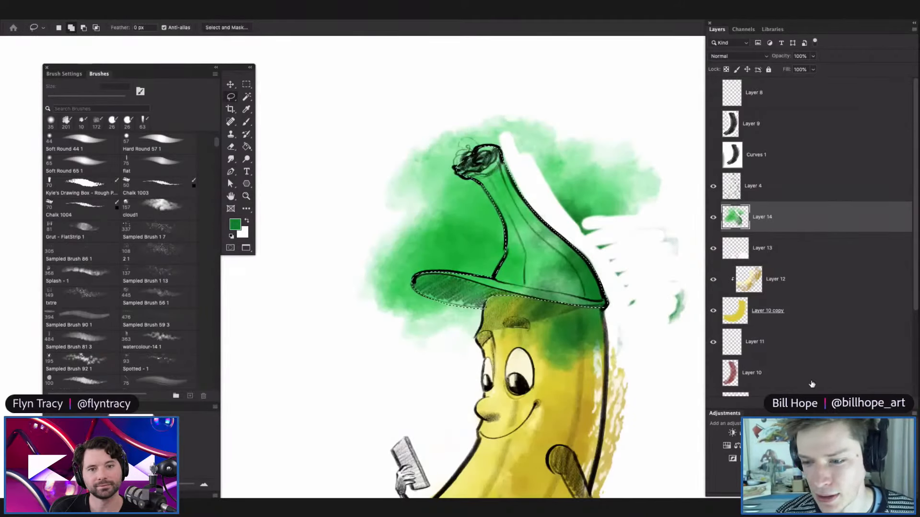
Add a layer mask to Layer 14 from the cap selection to confine the green wash to the cap.
click(800, 403)
mouse_move(536, 231)
mouse_down()
mouse_move(525, 271)
mouse_move(582, 268)
mouse_move(613, 251)
mouse_up()
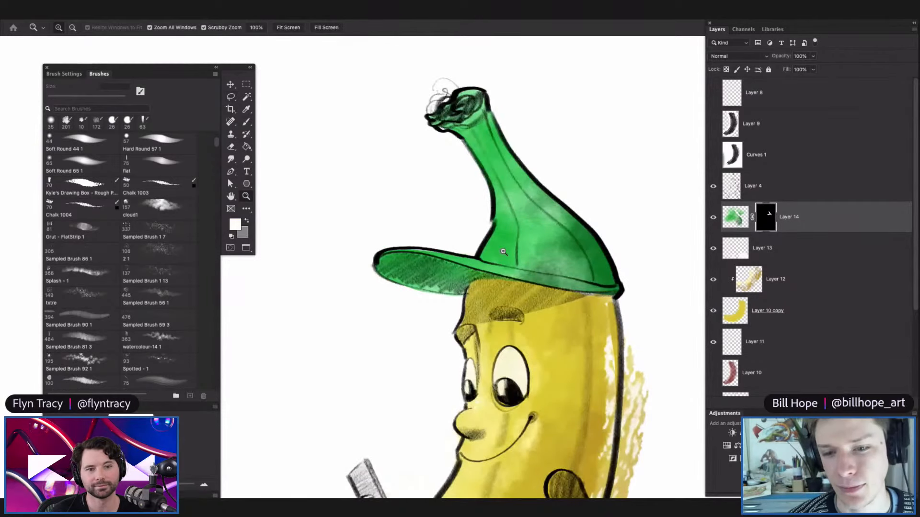
drag(499, 240, 514, 239)
Select the underside of the cap's brim with the Lasso tool, following the brim's lower line.
drag(416, 247, 440, 247)
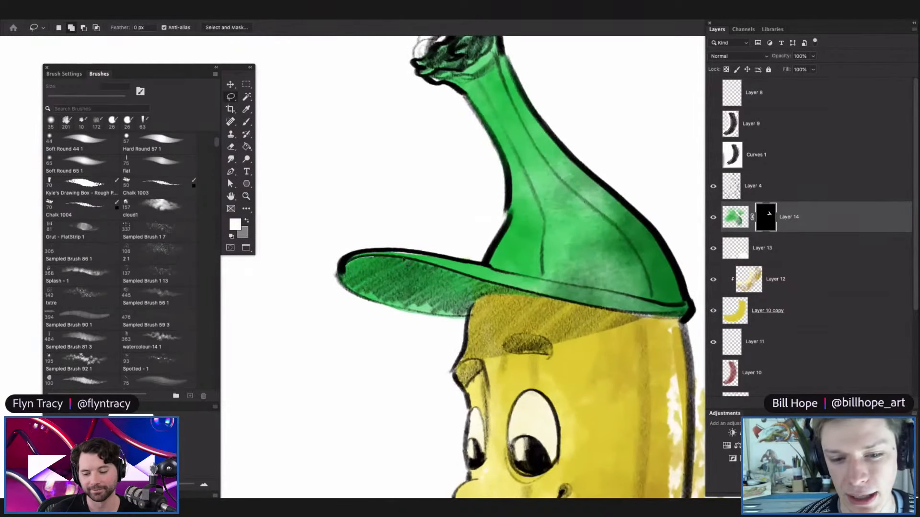
mouse_move(546, 350)
mouse_down()
mouse_move(421, 357)
mouse_move(331, 317)
mouse_move(345, 265)
mouse_up()
drag(439, 326, 423, 333)
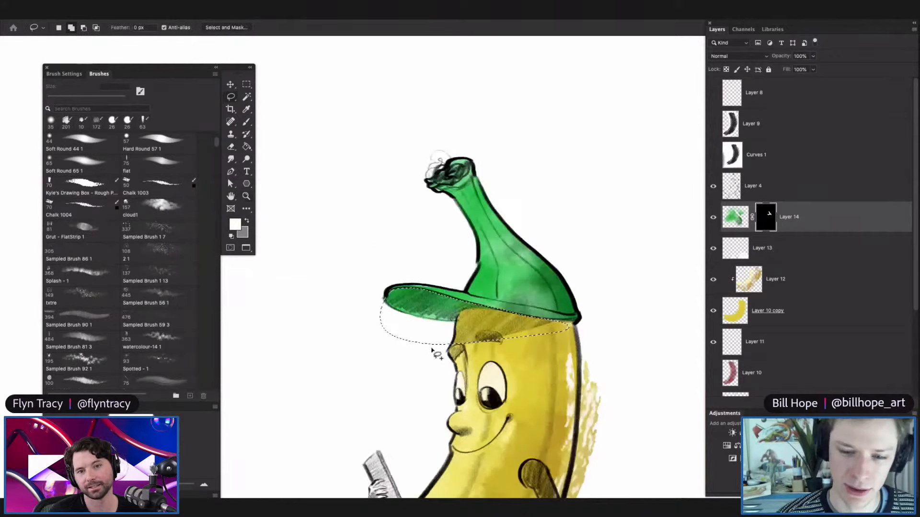
drag(505, 265, 543, 284)
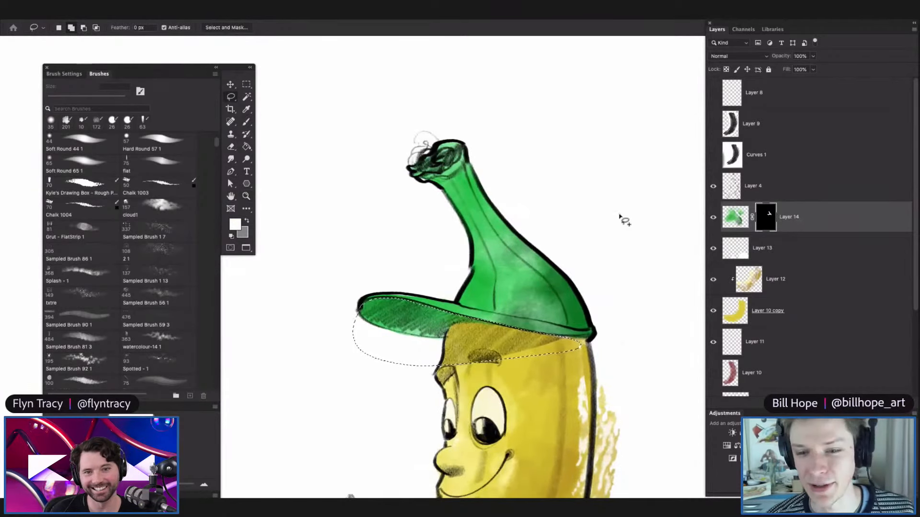
Darken the selected brim underside on Layer 14's artwork by lowering Lightness in Hue/Saturation, and clear the selection.
click(735, 217)
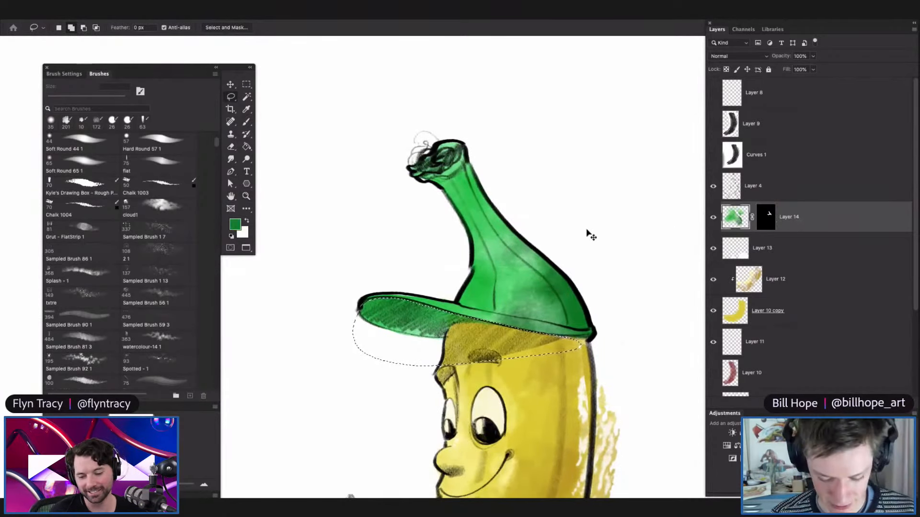
key(ctrl+u)
drag(665, 145, 647, 147)
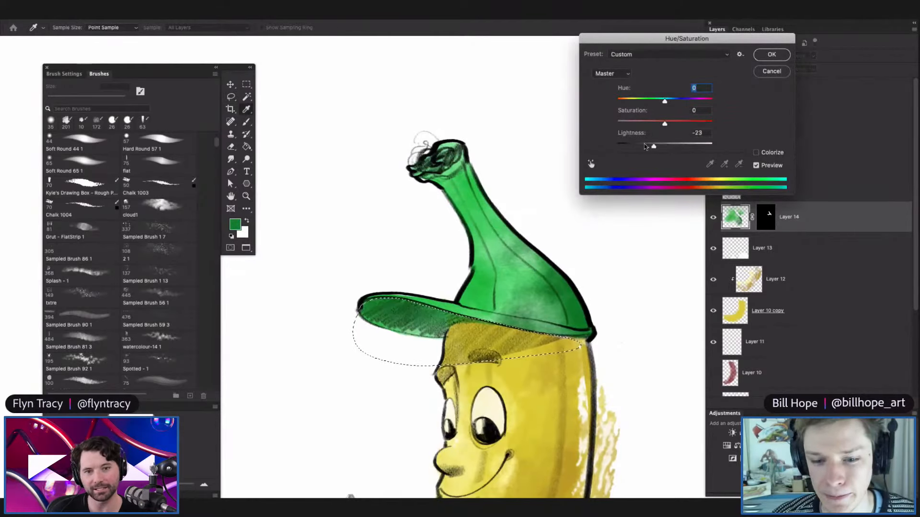
click(771, 54)
mouse_move(558, 161)
mouse_down()
mouse_move(508, 182)
mouse_move(577, 211)
mouse_up()
key(m)
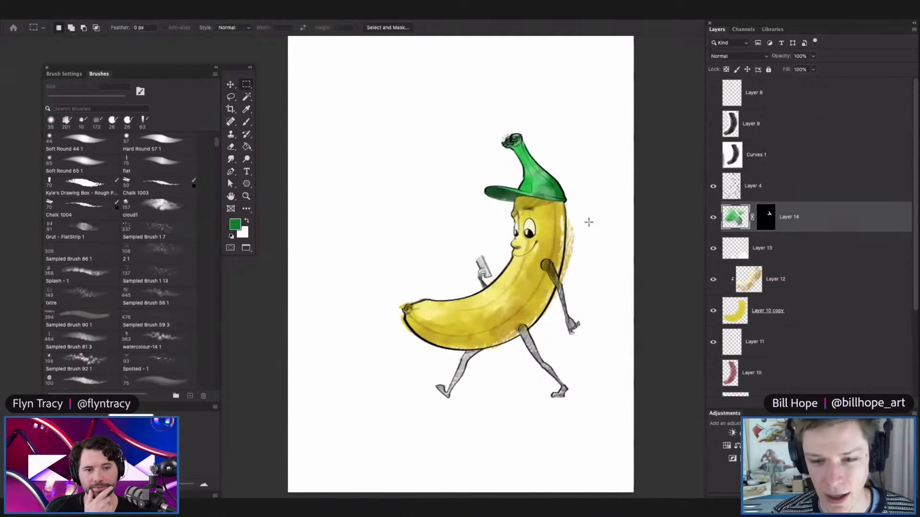
Examine the coloured cap and the banana's face up close and in the full composition.
scroll(534, 225, up, 5)
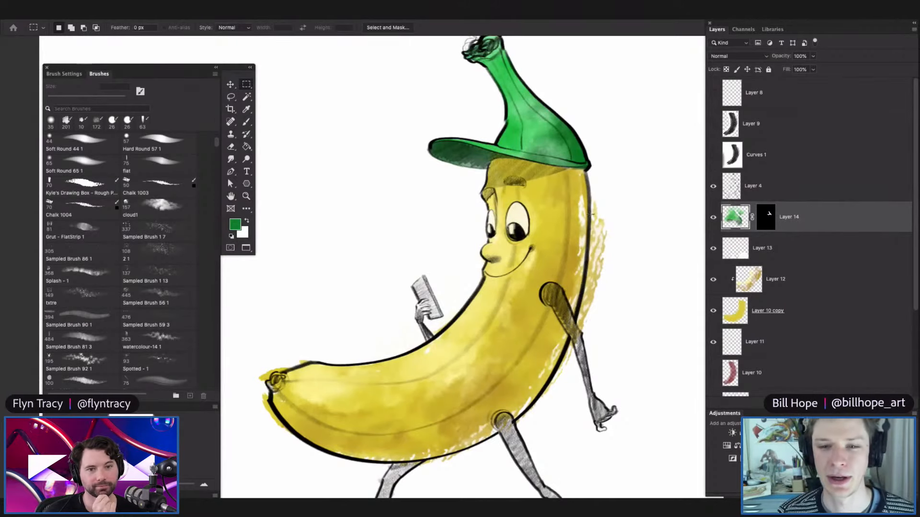
scroll(534, 168, up, 4)
scroll(546, 216, down, 3)
scroll(616, 258, up, 2)
scroll(616, 257, down, 2)
scroll(516, 153, up, 2)
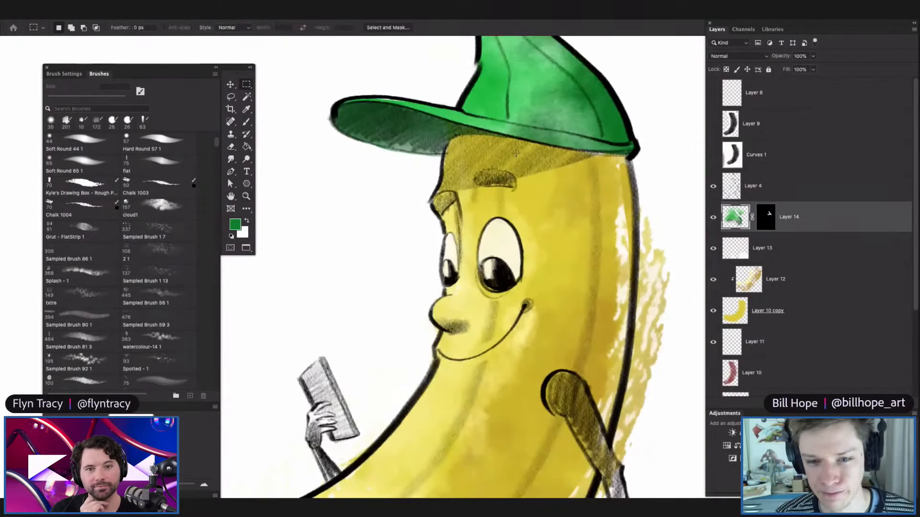
scroll(562, 181, down, 5)
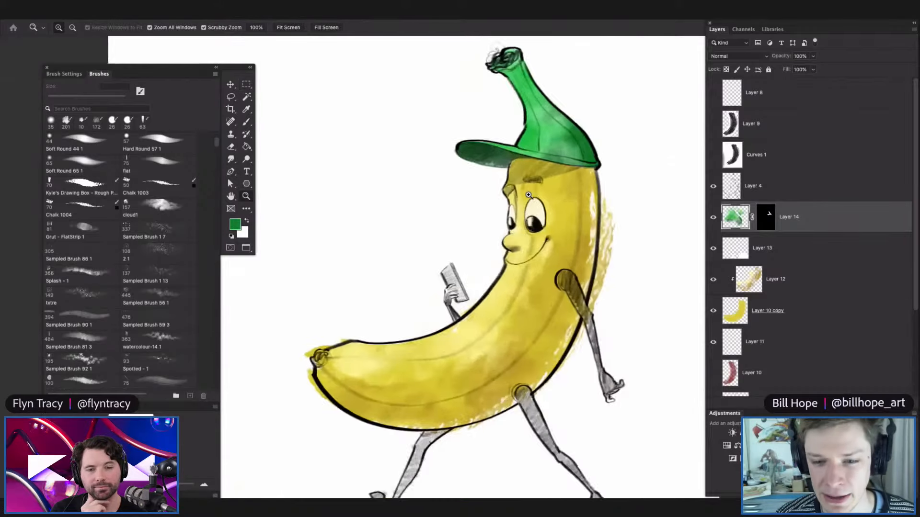
scroll(549, 133, up, 1)
key(m)
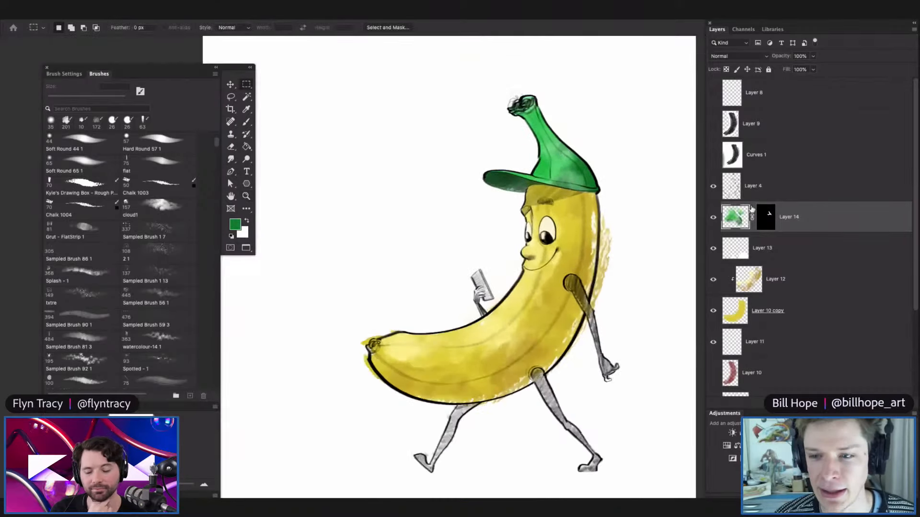
Select the cap's crown and stem with the Lasso tool, tracing loosely around them and along the brim seam.
scroll(590, 86, up, 4)
key(l)
mouse_move(550, 117)
mouse_down()
mouse_move(402, 142)
mouse_move(442, 239)
mouse_move(487, 311)
mouse_up()
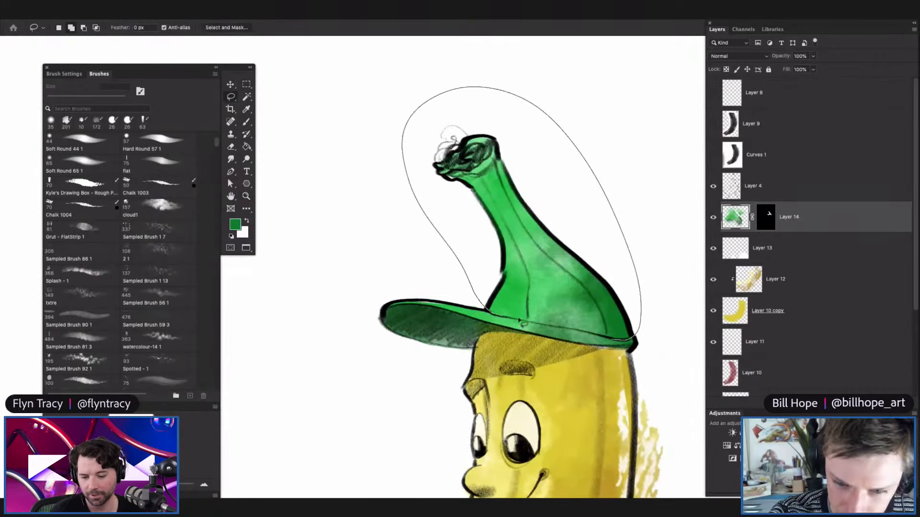
drag(609, 338, 623, 341)
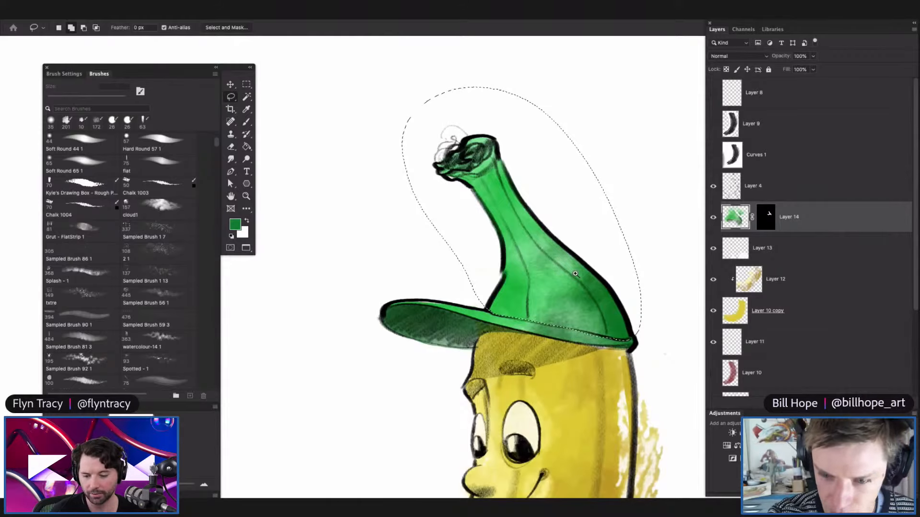
scroll(602, 273, down, 3)
scroll(602, 273, up, 2)
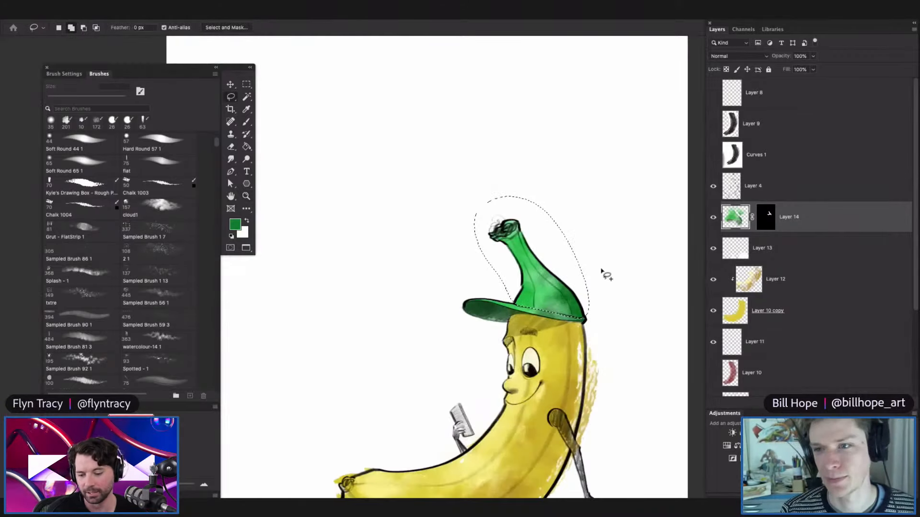
scroll(585, 232, down, 3)
scroll(604, 246, up, 4)
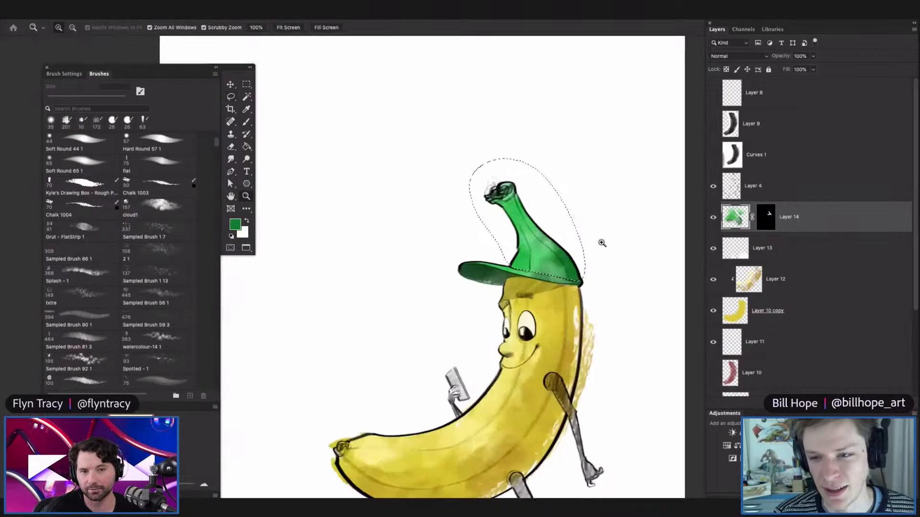
Recolour the selected crown and stem yellow using Hue/Saturation with Hue -72, Saturation +22 and Lightness +5, and deselect.
key(super+u)
drag(665, 99, 667, 146)
drag(642, 103, 639, 102)
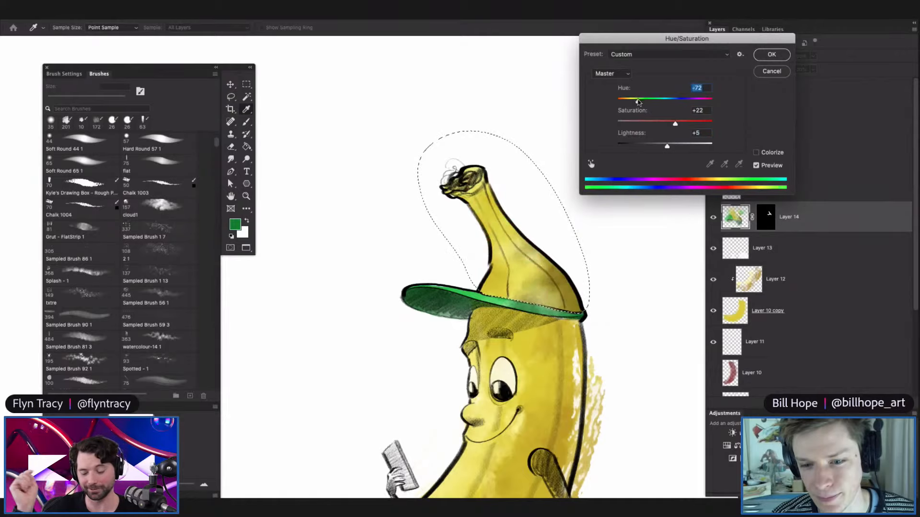
click(771, 54)
key(z)
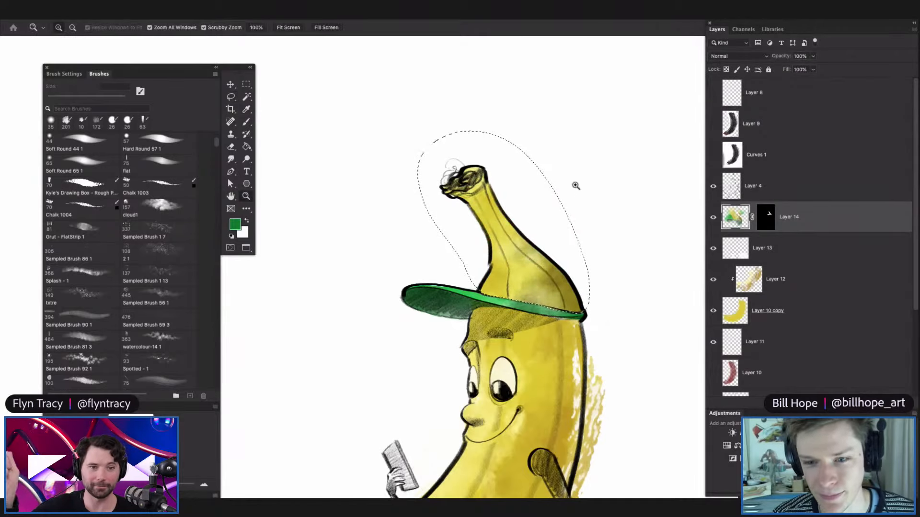
drag(567, 185, 527, 192)
key(m)
click(593, 234)
Activate Layer 12 and set the Background Blender brush to 67 px.
key(z)
mouse_move(534, 273)
mouse_down()
mouse_move(565, 273)
mouse_move(539, 268)
mouse_move(558, 250)
mouse_up()
key(z)
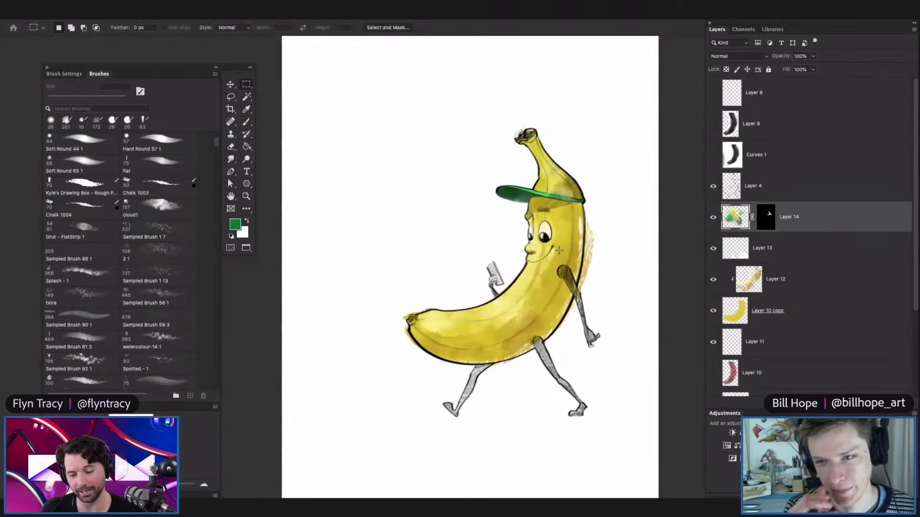
key(z)
drag(558, 250, 615, 244)
key(z)
click(738, 274)
key(z)
drag(548, 227, 577, 227)
key(b)
right_click(527, 281)
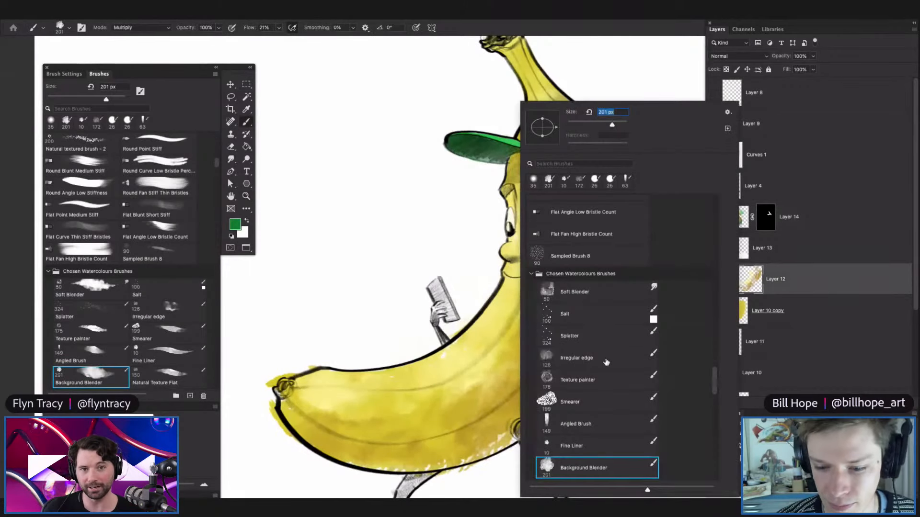
click(592, 125)
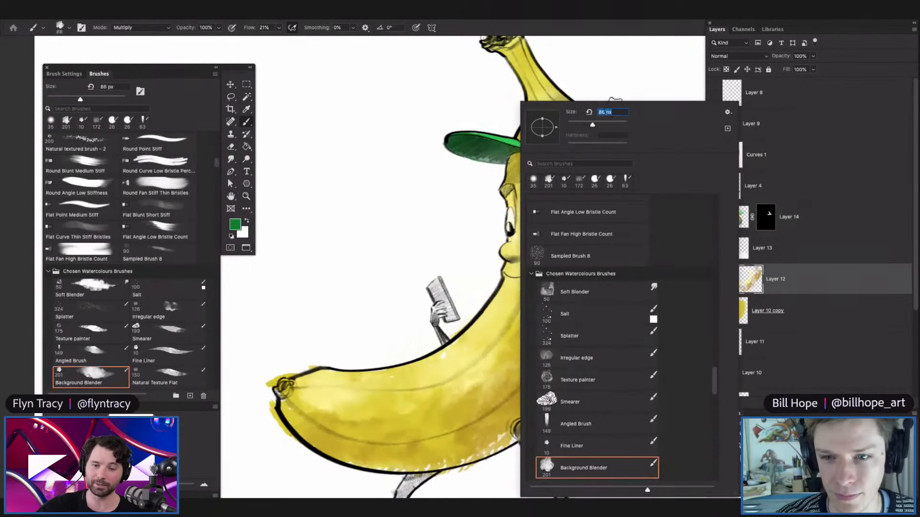
click(588, 125)
key(Return)
Set the foreground colour to orange #f6a406 and paint a soft blush on the cheek between the eye and smile.
key(z)
drag(559, 242, 582, 243)
key(b)
key(n)
click(567, 273)
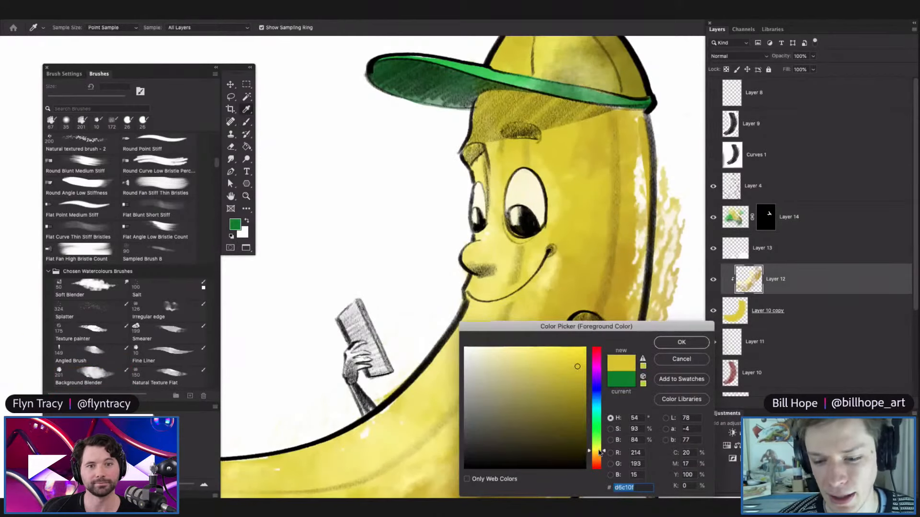
click(598, 455)
click(581, 353)
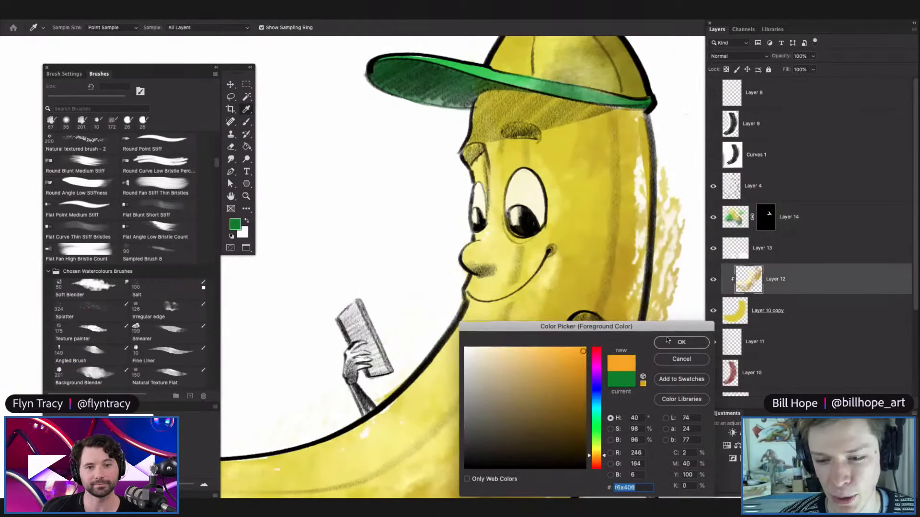
key(Return)
drag(555, 229, 551, 235)
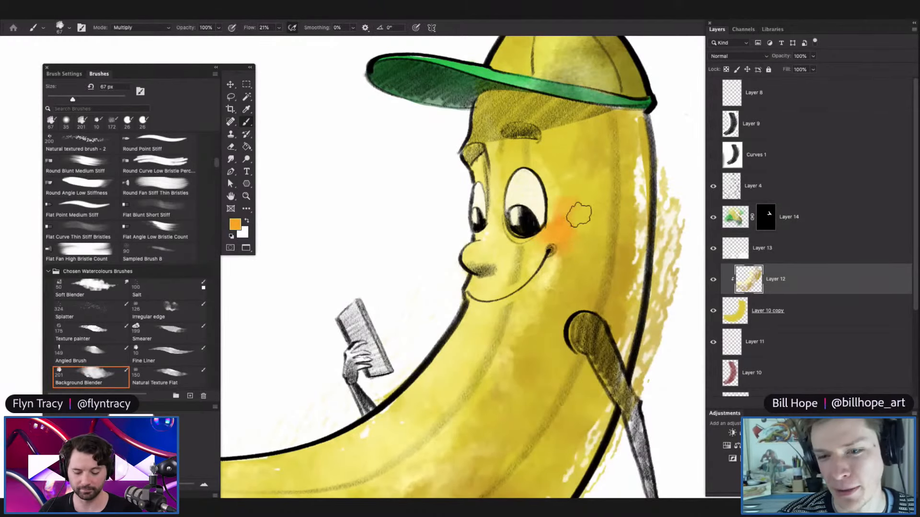
mouse_move(549, 257)
mouse_down()
mouse_move(531, 258)
mouse_move(569, 251)
mouse_move(538, 271)
mouse_up()
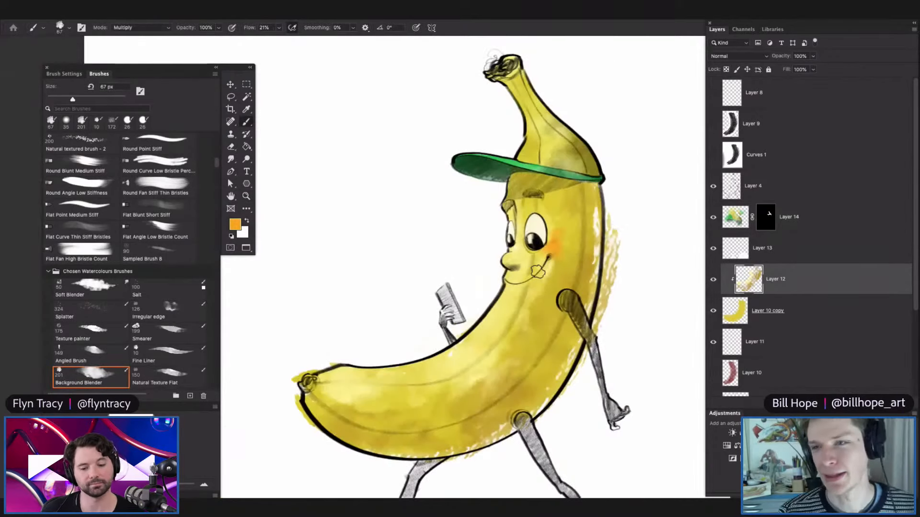
Choose the Fine Liner brush and set the foreground colour to white #ffffff.
drag(553, 240, 582, 230)
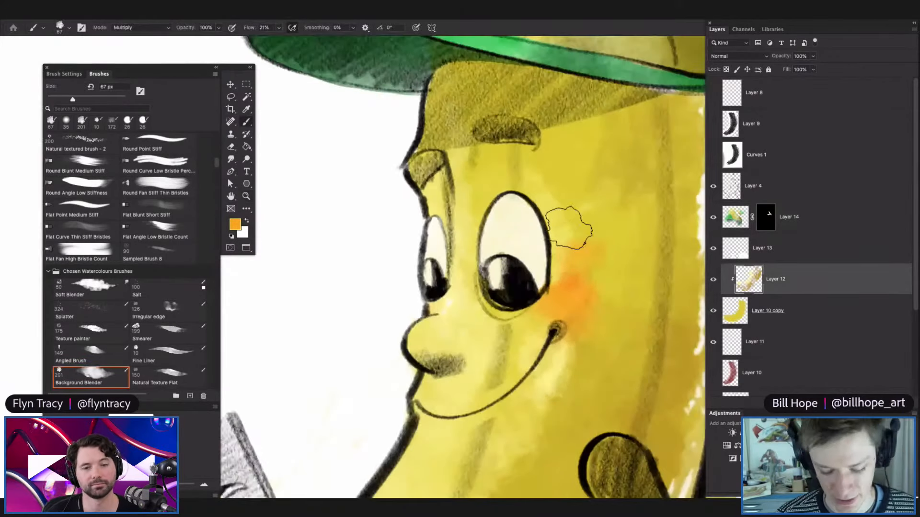
right_click(523, 268)
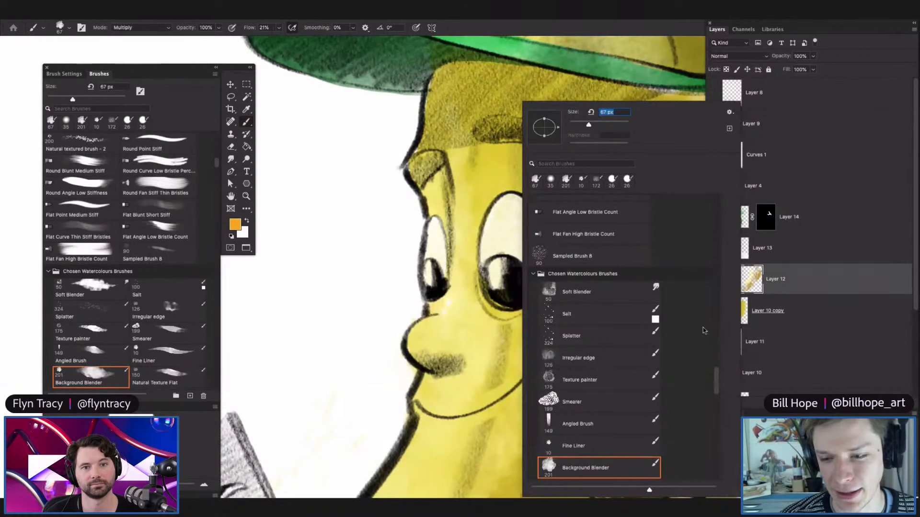
scroll(715, 383, down, 3)
click(572, 386)
click(497, 187)
text(n)
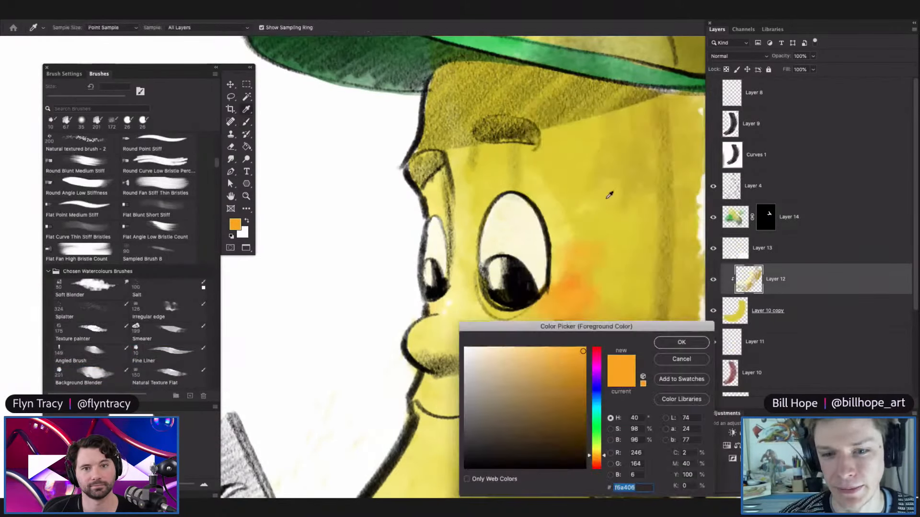
text(ffffff)
key(Return)
Paint thin white highlights along the bridge and upper edge of the nose and around the larger eyebrow.
mouse_move(452, 172)
mouse_down()
mouse_move(453, 265)
mouse_move(452, 166)
mouse_move(458, 248)
mouse_up()
mouse_move(449, 315)
mouse_down()
mouse_move(423, 322)
mouse_move(408, 345)
mouse_up()
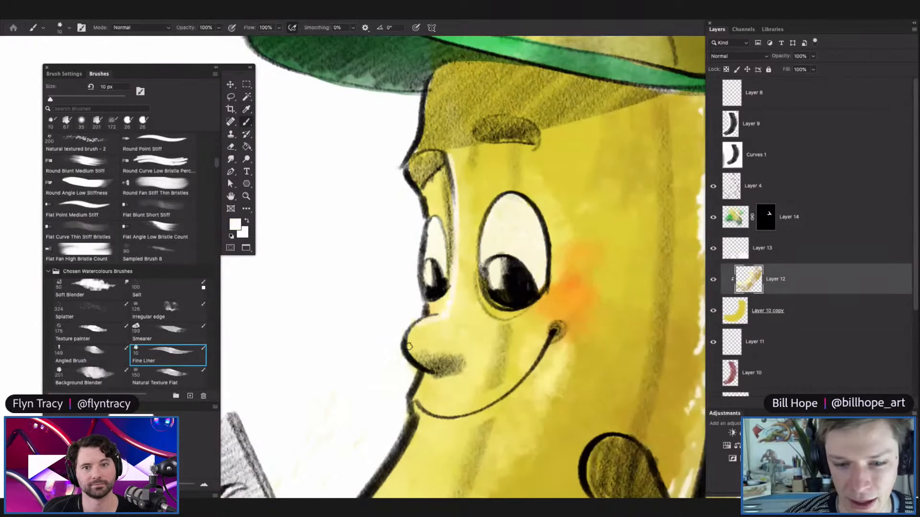
key(ctrl+0)
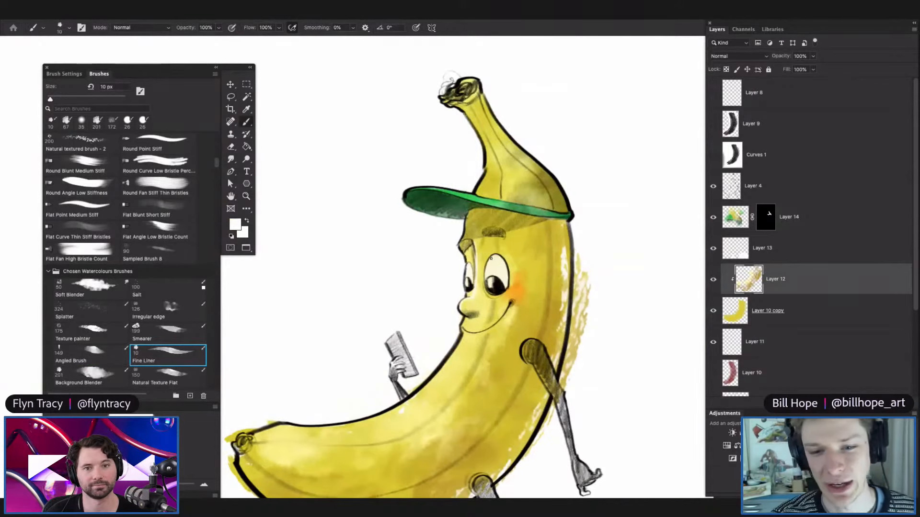
key(super+space)
drag(480, 279, 529, 280)
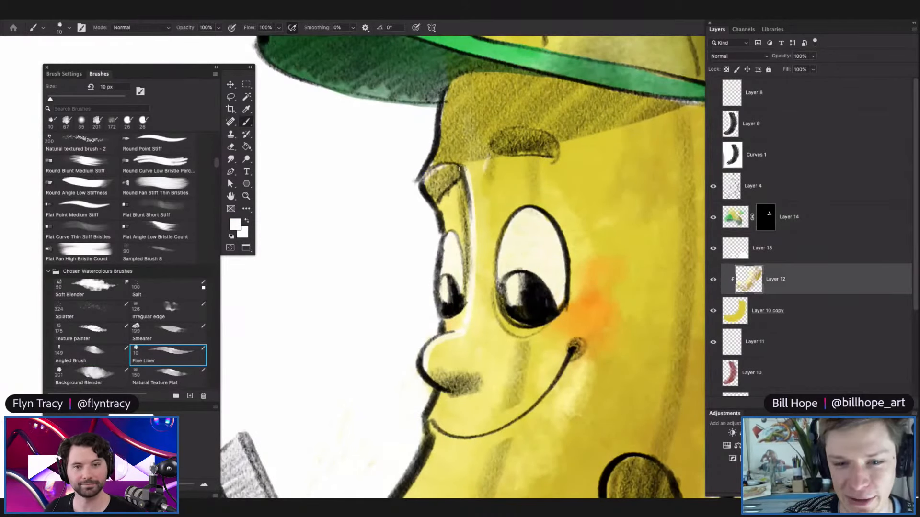
drag(496, 137, 520, 129)
Set the foreground colour to dark grey #575651 and fill in both eyebrows with the Fine Liner.
key(n)
click(471, 427)
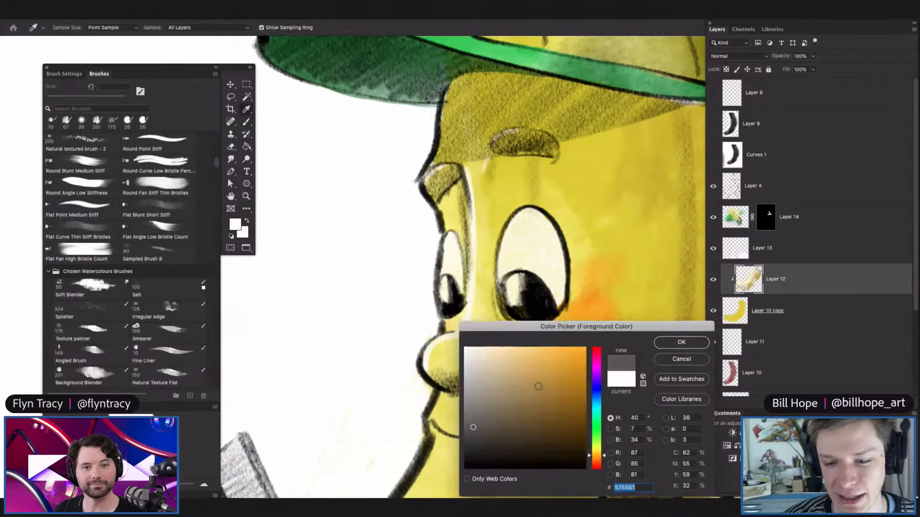
click(682, 343)
drag(419, 182, 448, 178)
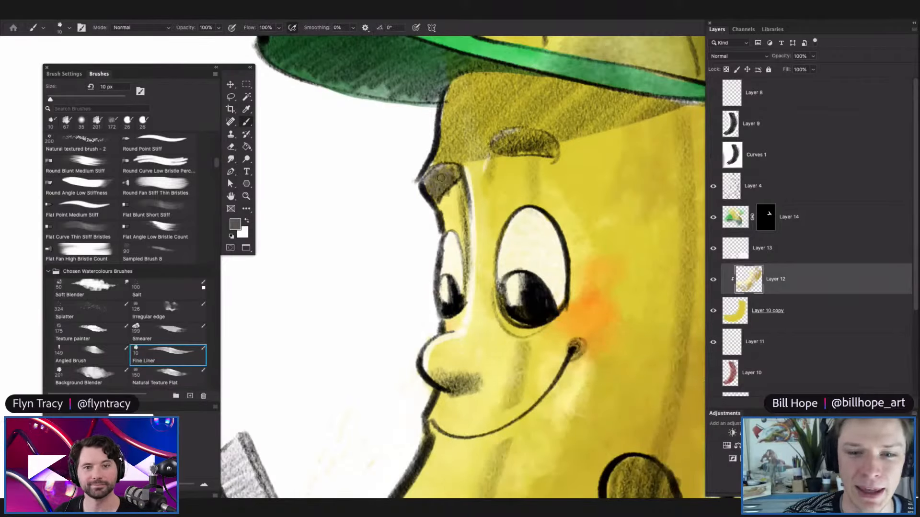
drag(494, 140, 533, 150)
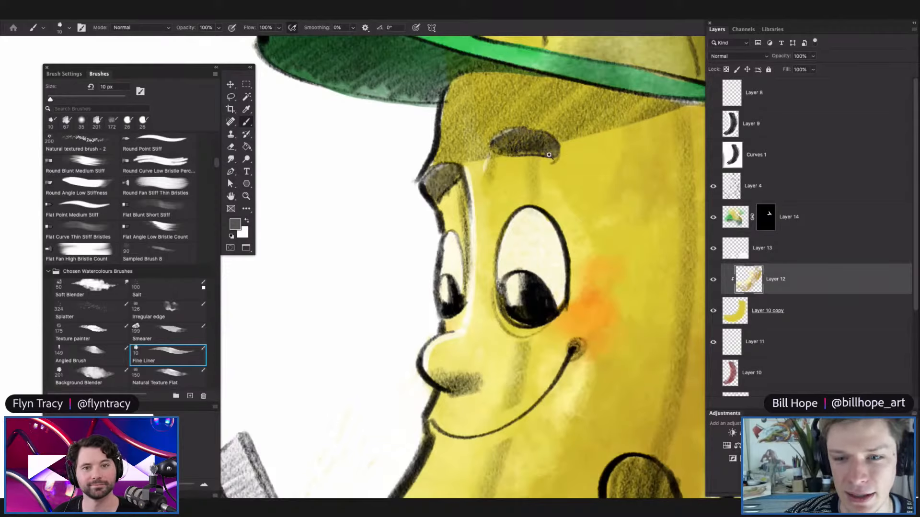
key(ctrl+0)
Examine the coloured banana character, comparing the face details close up with the whole figure.
key(z)
click(547, 207)
click(547, 207)
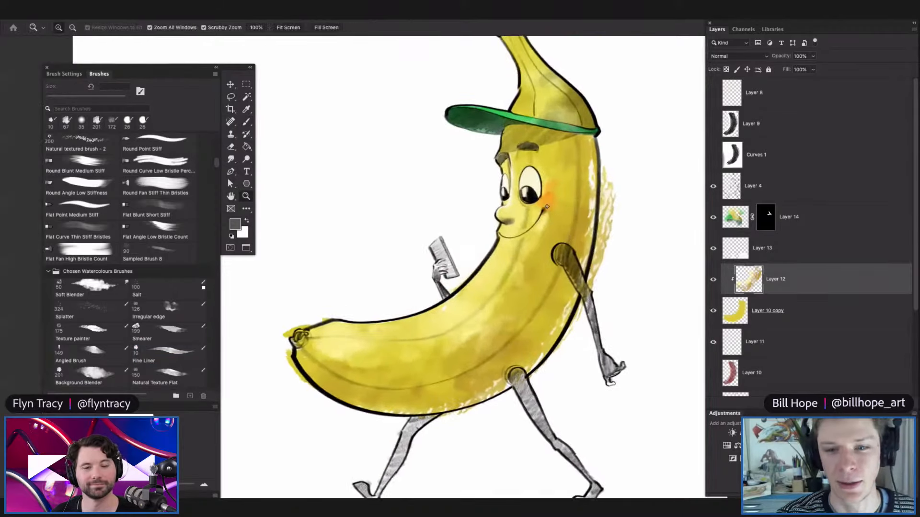
click(547, 206)
click(484, 240)
alt+click(427, 270)
drag(484, 214, 474, 223)
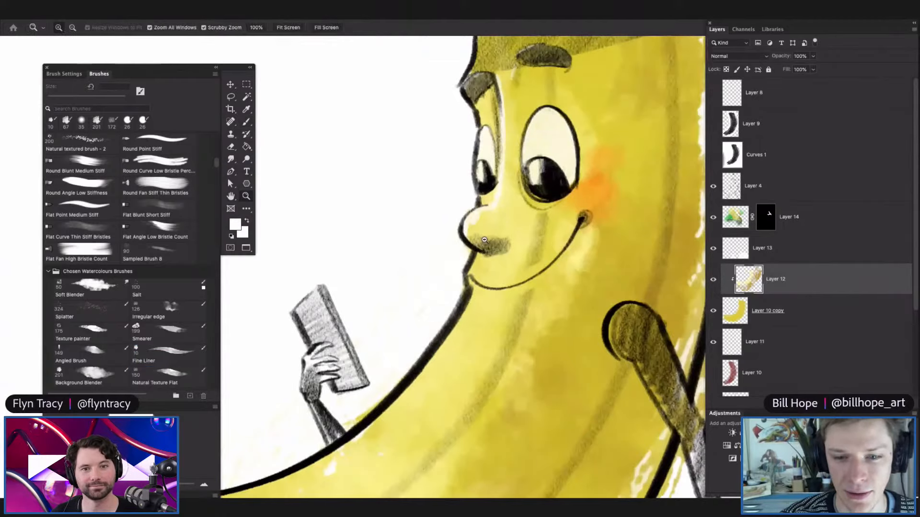
key(ctrl+minus)
key(ctrl+minus)
key(ctrl+minus)
mouse_move(512, 327)
mouse_down()
mouse_move(532, 327)
mouse_move(483, 317)
mouse_up()
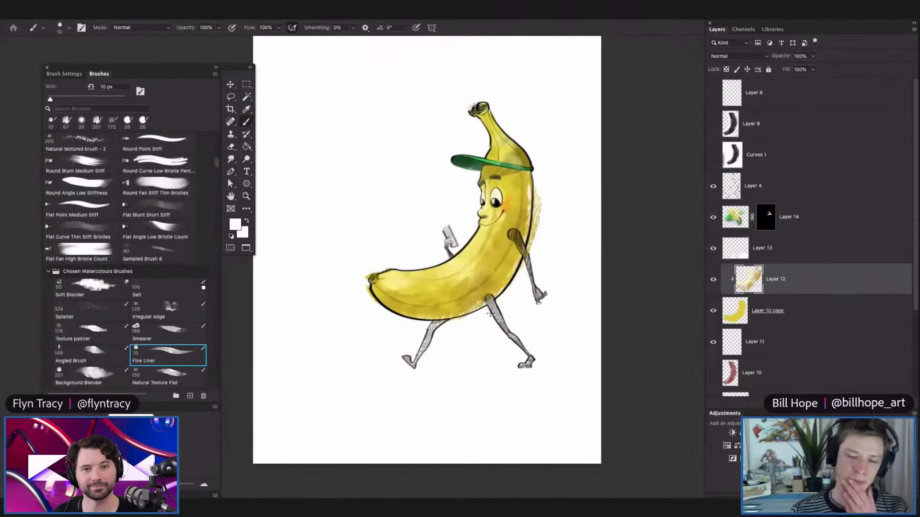
drag(522, 306, 506, 311)
mouse_move(503, 348)
mouse_down()
mouse_move(523, 348)
mouse_move(496, 356)
mouse_up()
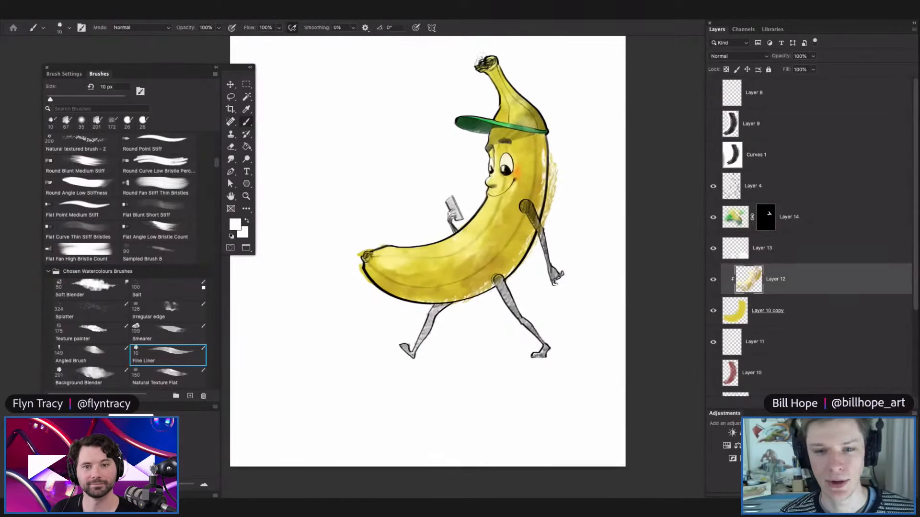
drag(506, 184, 554, 214)
Choose the Natural Texture Flat brush from the Chosen Watercolours Brushes set.
right_click(521, 293)
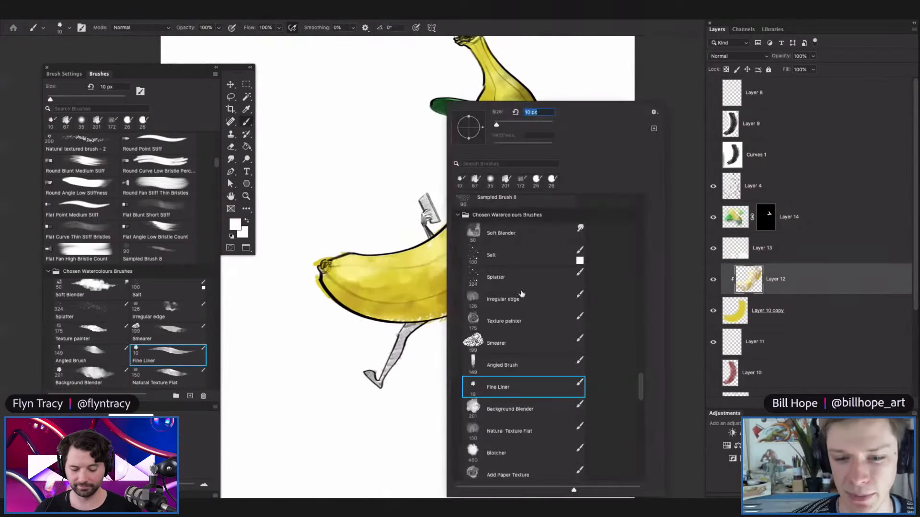
click(509, 431)
key(Return)
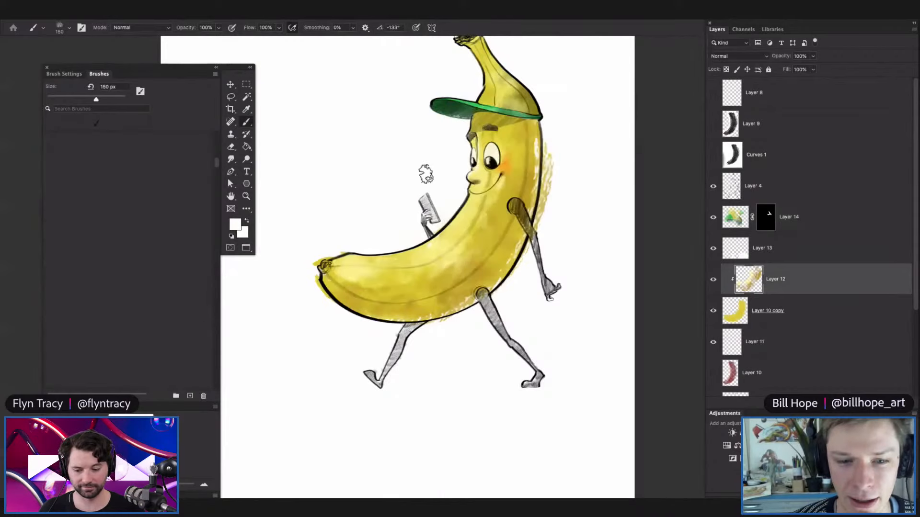
Set the foreground colour to cool grey #9ea1a9 and add a new layer directly above Layer 11.
key(n)
click(598, 392)
drag(478, 386, 472, 388)
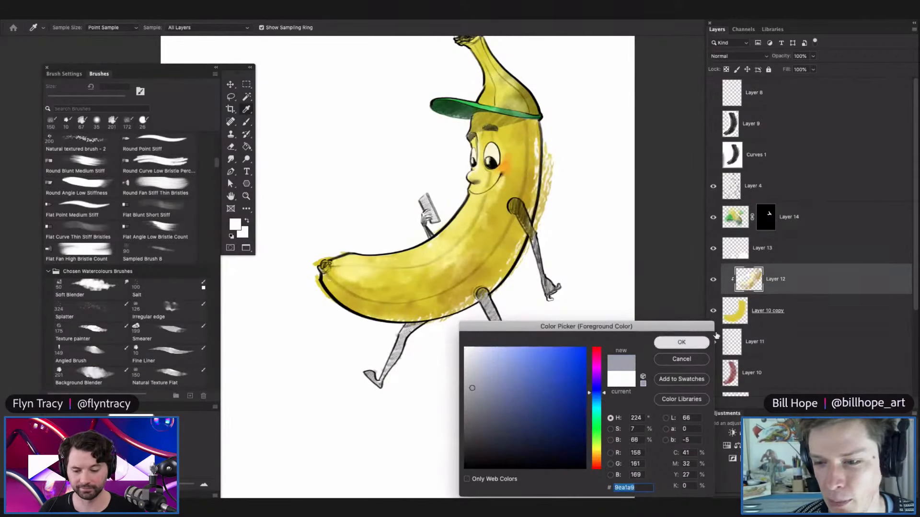
click(703, 342)
click(776, 350)
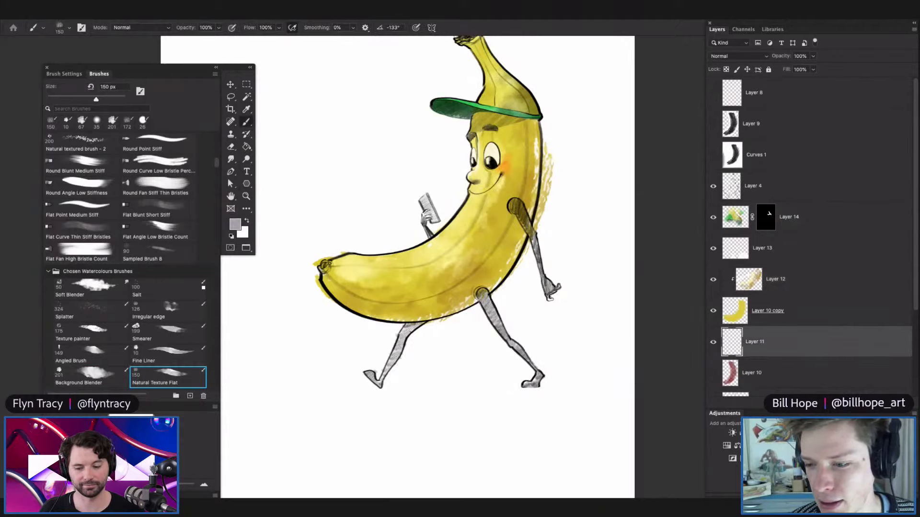
key(ctrl+shift+alt+n)
Try to paint a grey ground shadow beneath both feet with the Natural Texture Flat brush.
drag(536, 378, 390, 380)
drag(316, 384, 280, 390)
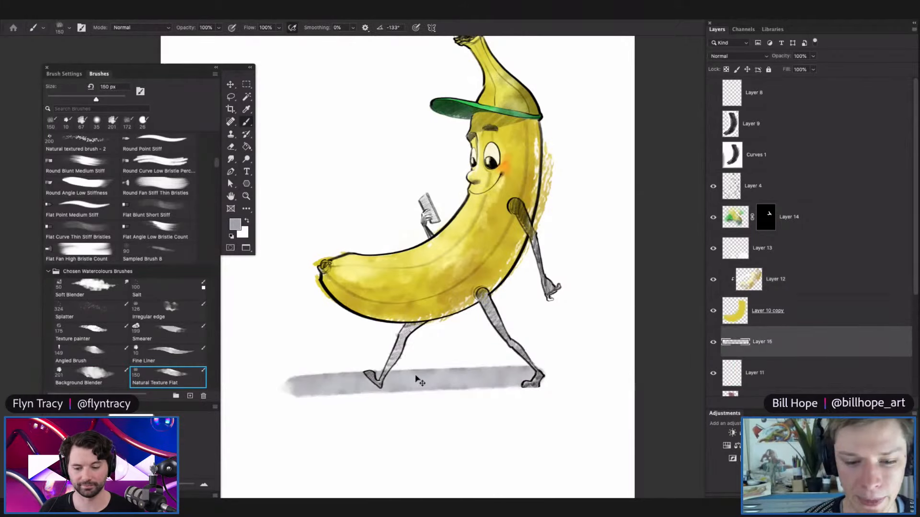
key(ctrl+z)
mouse_move(508, 364)
mouse_down()
mouse_move(479, 366)
mouse_move(527, 386)
mouse_up()
drag(326, 358, 639, 349)
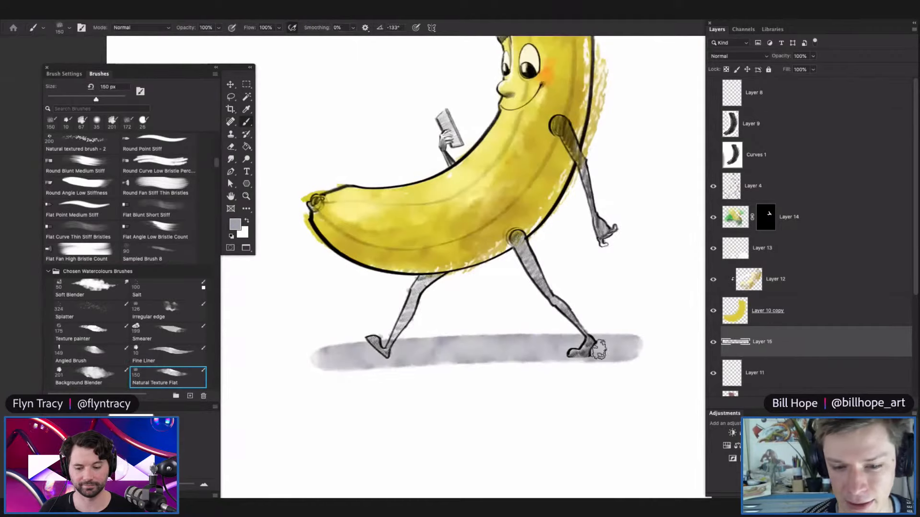
key(ctrl+z)
Try out the Blotcher brush for the grey shadow beneath the feet and undo the stroke.
right_click(459, 357)
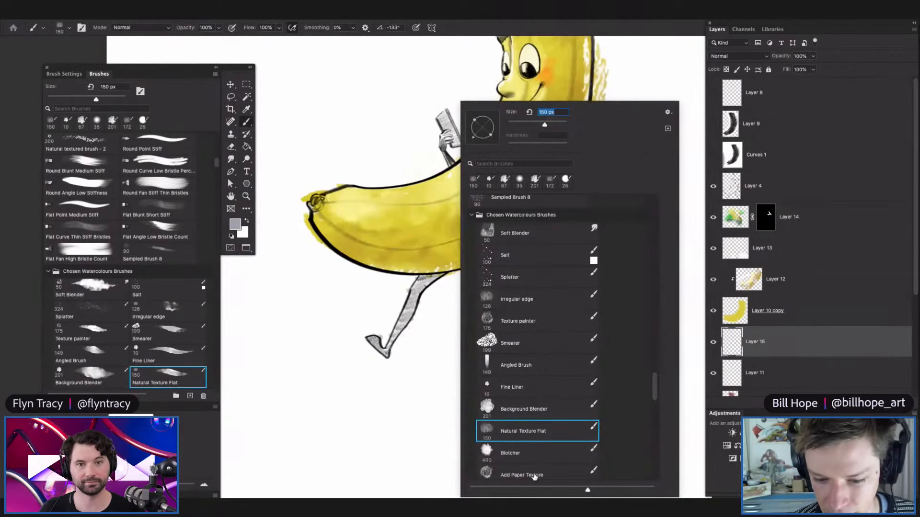
click(535, 476)
click(499, 446)
mouse_move(329, 392)
mouse_down()
mouse_move(433, 370)
mouse_move(597, 365)
mouse_up()
key(ctrl+z)
Choose the Texture painter brush and paint a broad horizontal grey shadow beneath both feet.
right_click(458, 356)
click(527, 313)
drag(366, 360, 577, 350)
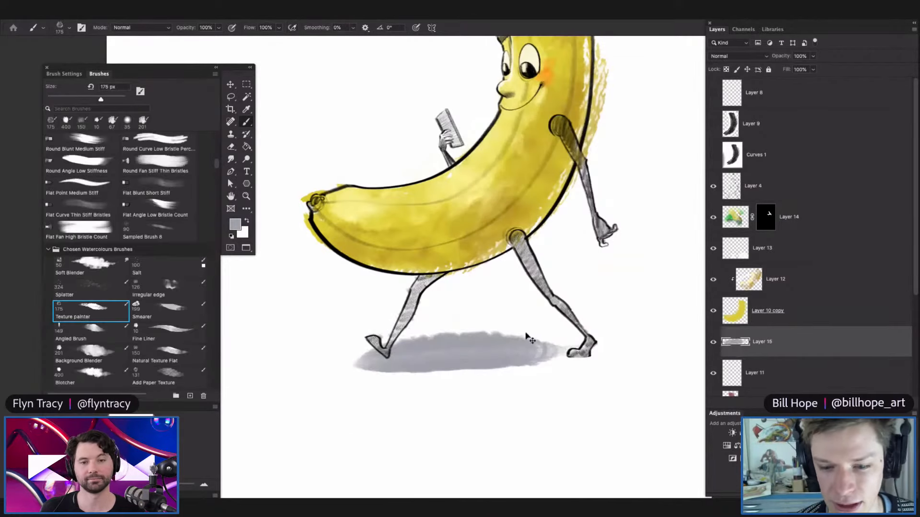
key(ctrl+z)
drag(308, 353, 631, 368)
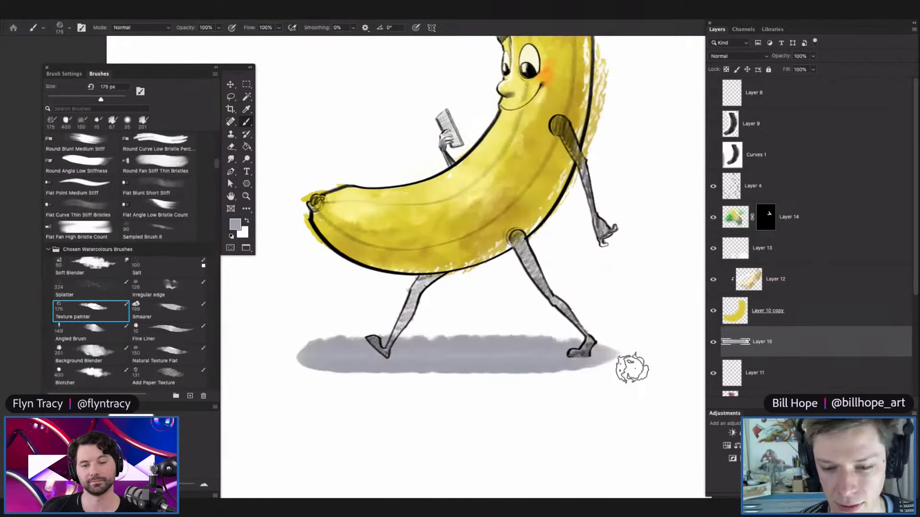
Extend both ends of the ground shadow with lighter, textured strokes that fade out past the feet.
drag(418, 342, 646, 348)
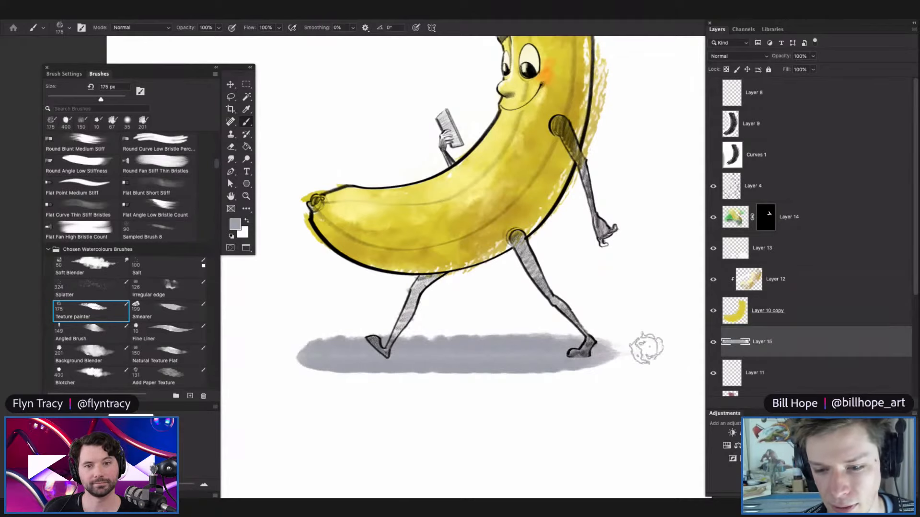
mouse_move(573, 361)
mouse_down()
mouse_move(611, 362)
mouse_move(546, 366)
mouse_up()
key(z)
key(z)
drag(507, 367, 558, 366)
mouse_move(393, 349)
mouse_down()
mouse_move(472, 341)
mouse_move(420, 346)
mouse_move(475, 349)
mouse_move(405, 350)
mouse_move(449, 353)
mouse_up()
key(z)
mouse_move(599, 367)
mouse_down()
mouse_move(546, 369)
mouse_move(573, 366)
mouse_up()
key(z)
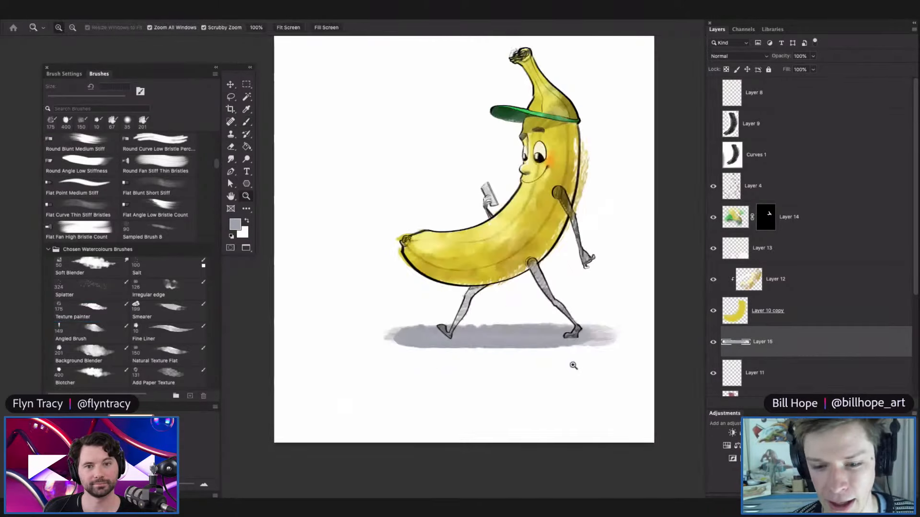
click(573, 365)
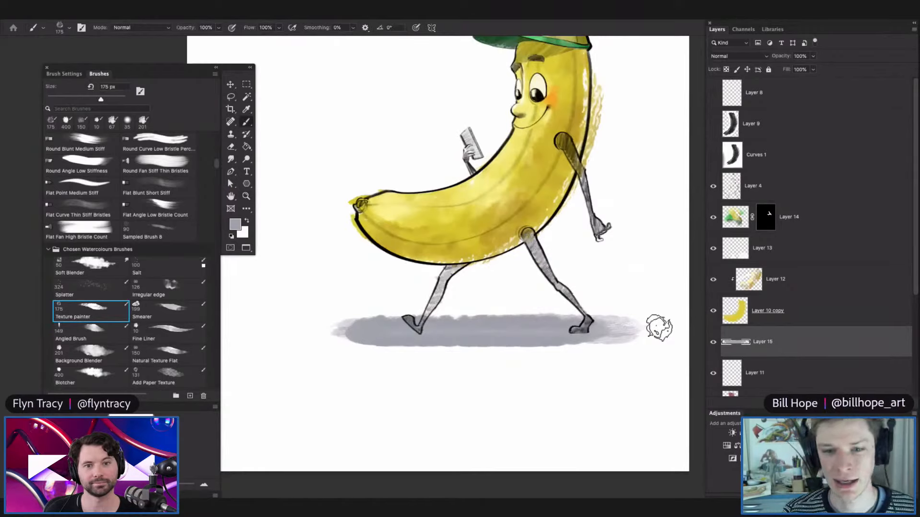
Load the painted ground shadow on Layer 15 as a selection and make that layer active.
ctrl+click(734, 343)
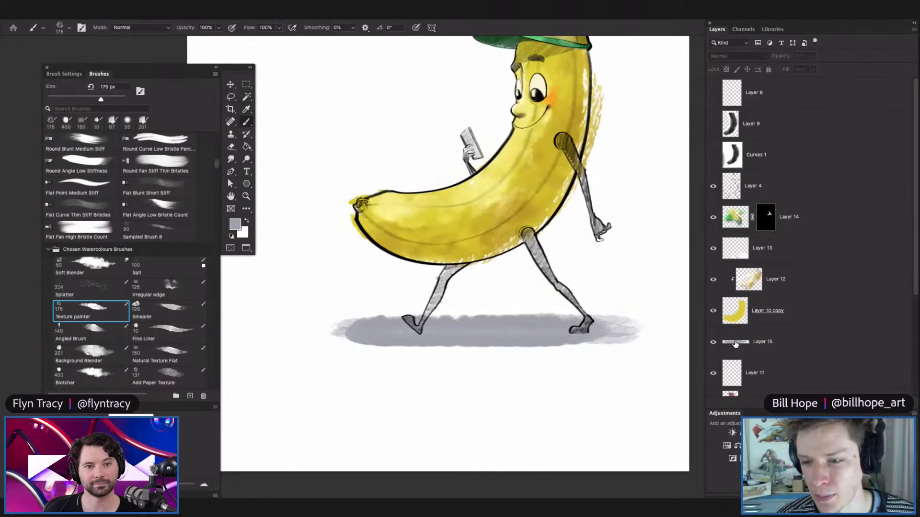
key(z)
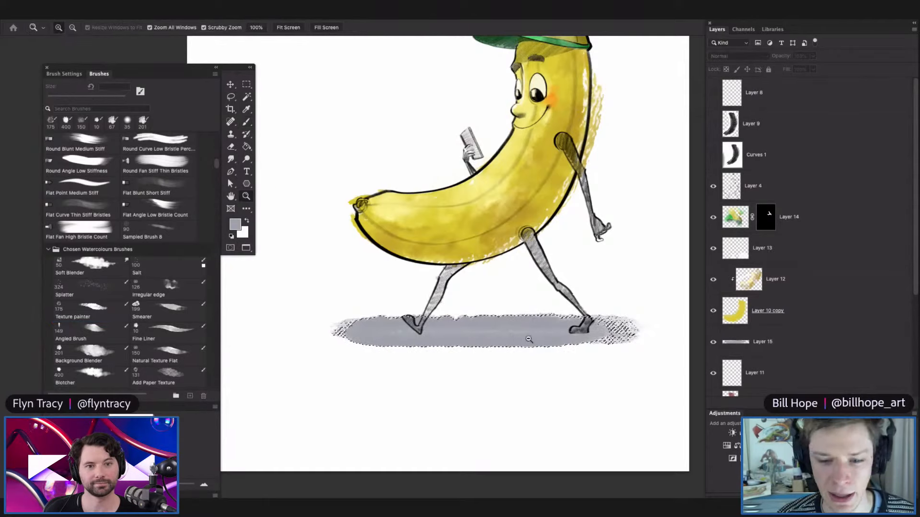
click(530, 343)
key(b)
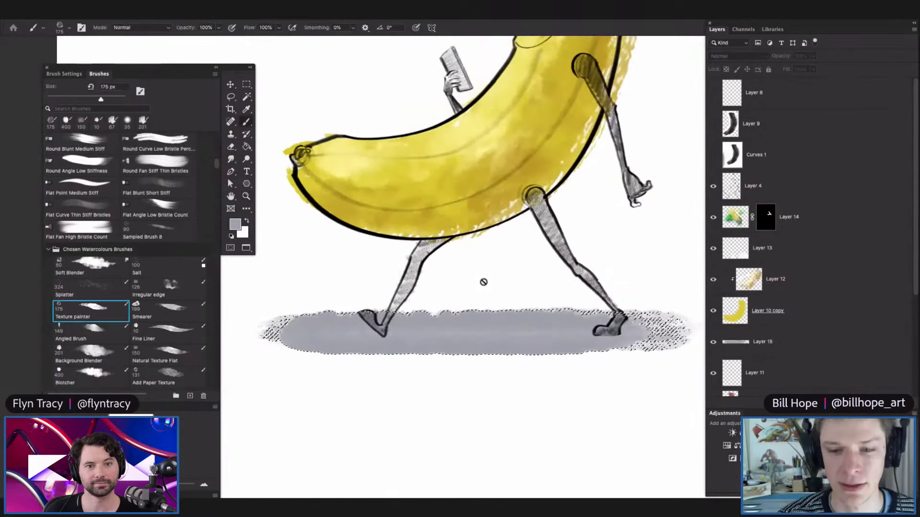
click(742, 344)
Choose the Background Blender brush and set the foreground colour to a bluer grey.
right_click(400, 101)
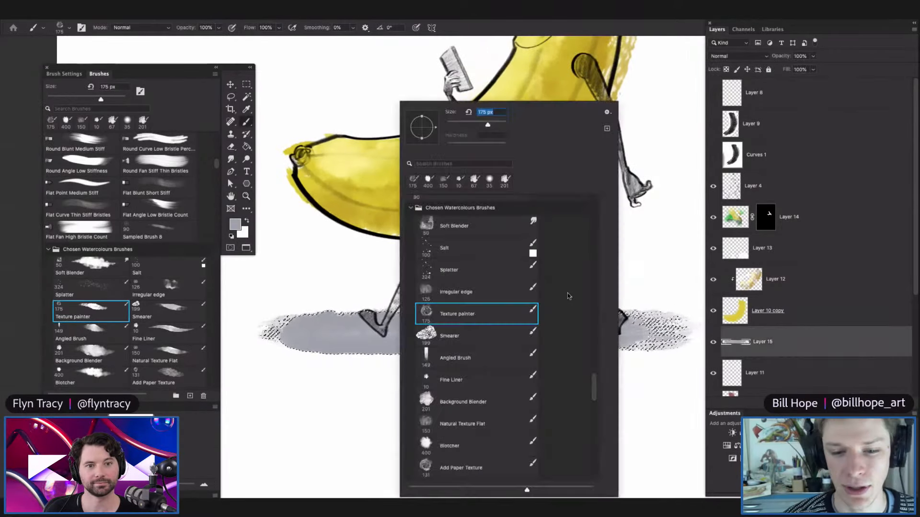
click(487, 290)
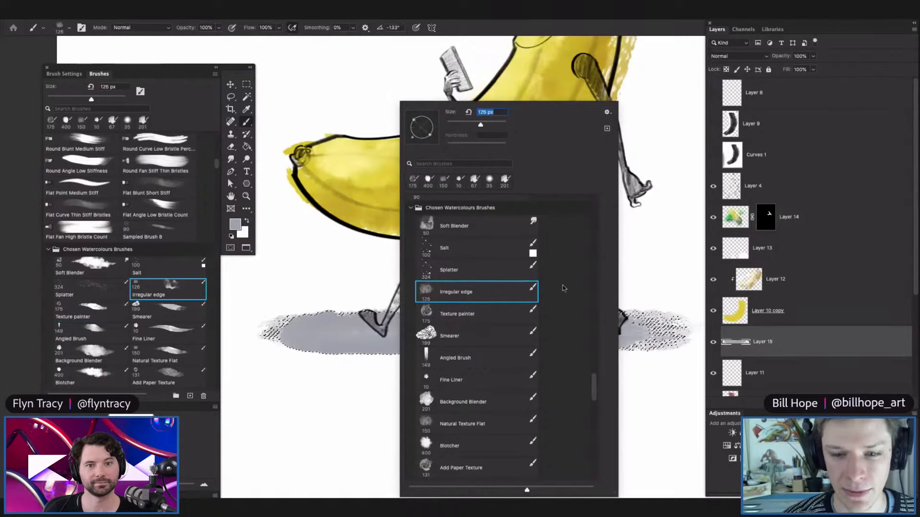
click(473, 402)
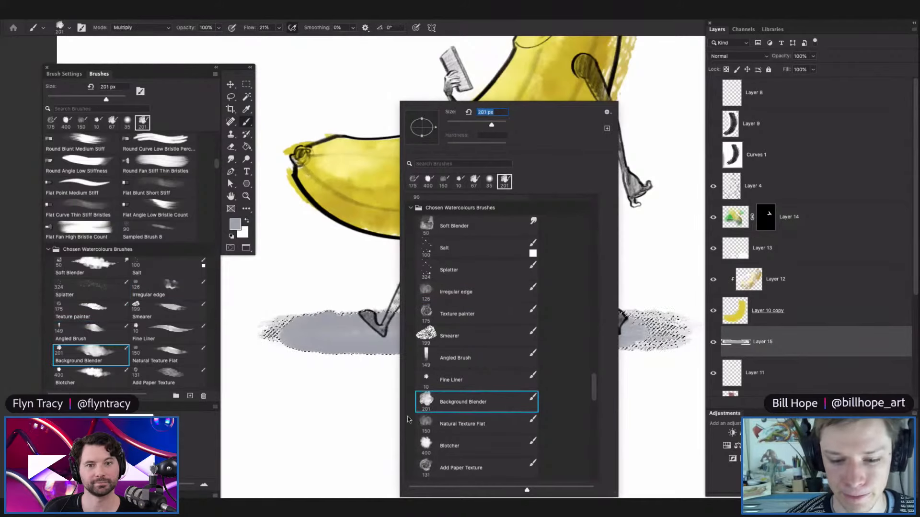
click(341, 406)
click(235, 224)
click(493, 389)
click(679, 342)
Paint darker blue-grey patches inside the selected ground shadow, and clear the selection.
mouse_move(536, 335)
mouse_down()
mouse_move(352, 328)
mouse_move(538, 330)
mouse_move(515, 347)
mouse_move(541, 348)
mouse_move(518, 320)
mouse_move(570, 345)
mouse_up()
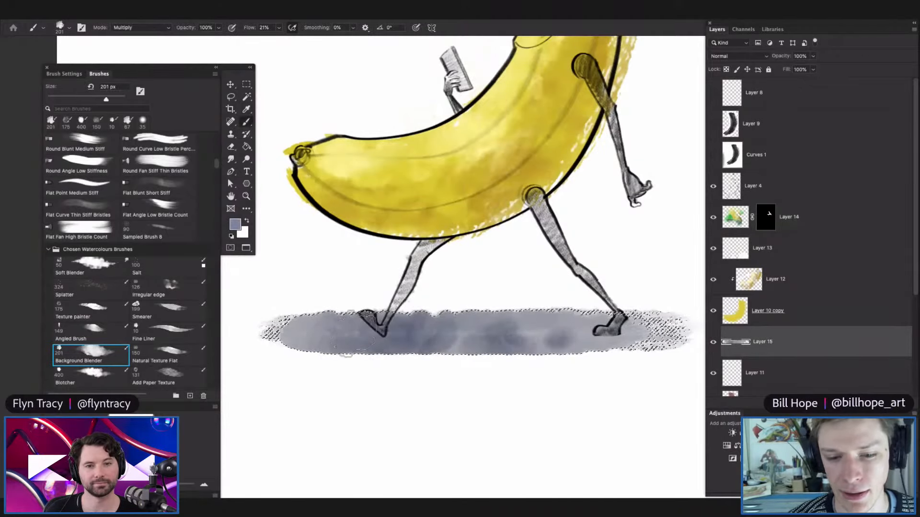
drag(453, 326, 423, 366)
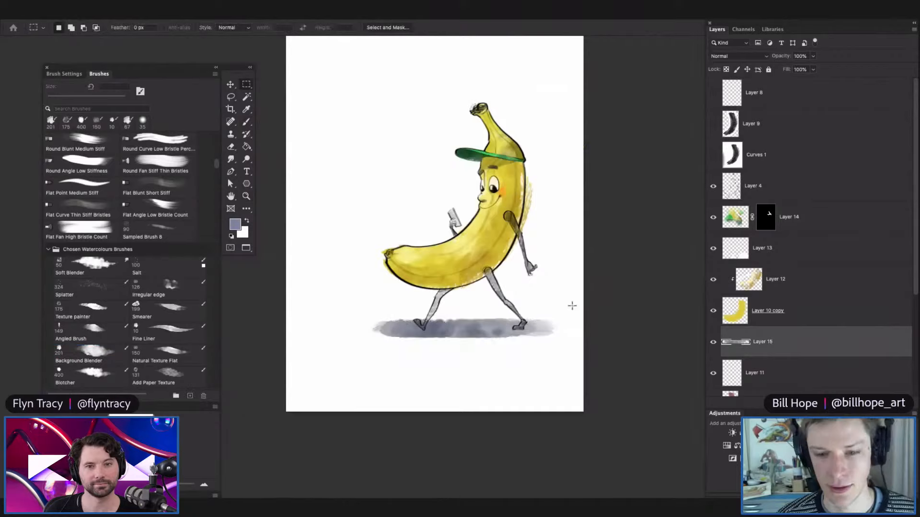
alt+click(529, 350)
drag(506, 314, 532, 335)
Show the watercolour paper layer behind the banana character.
key(v)
scroll(774, 310, down, 5)
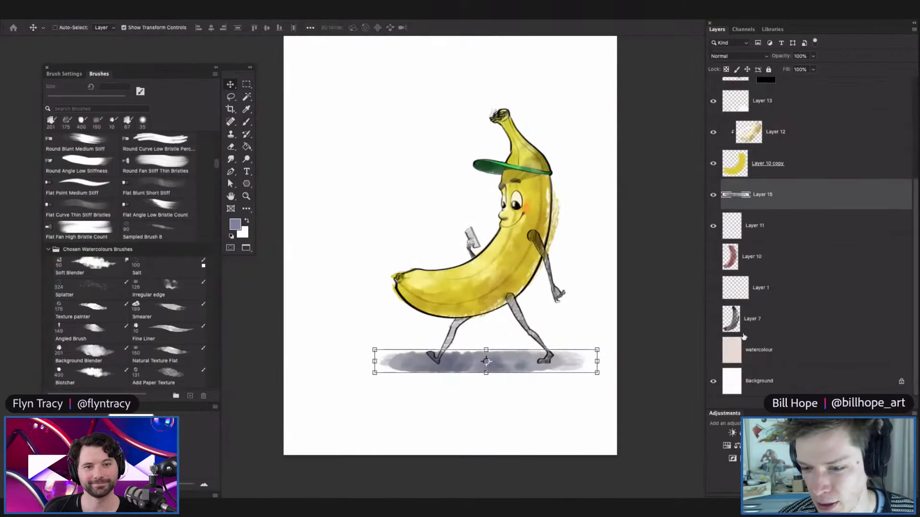
key(z)
drag(542, 329, 562, 290)
key(alt+space)
mouse_move(516, 225)
mouse_down()
mouse_move(499, 224)
mouse_move(517, 225)
mouse_up()
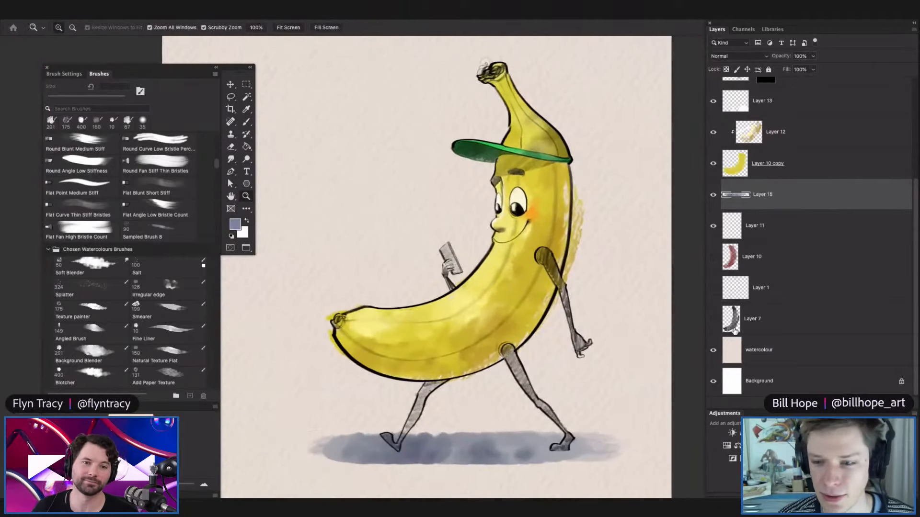
Shift the watercolour paper layer's hue to +14 and its saturation to -32.
click(751, 353)
key(ctrl+u)
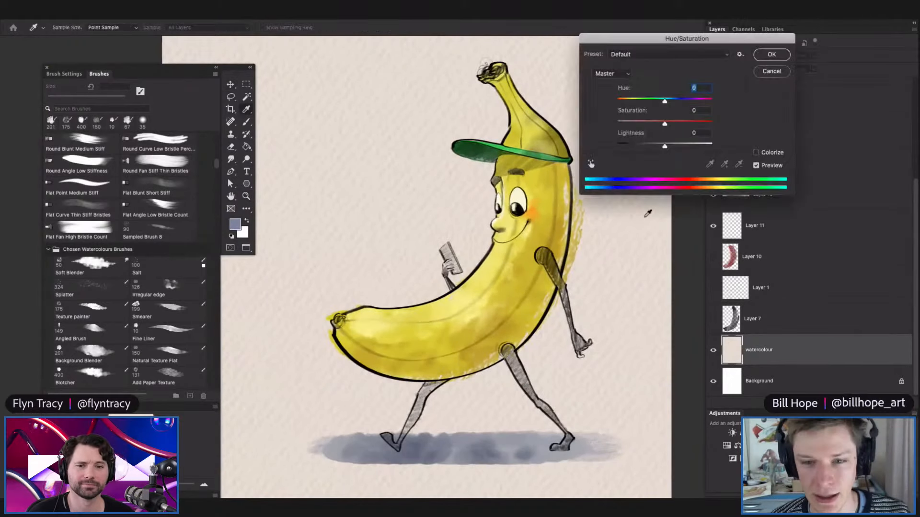
drag(665, 102, 650, 125)
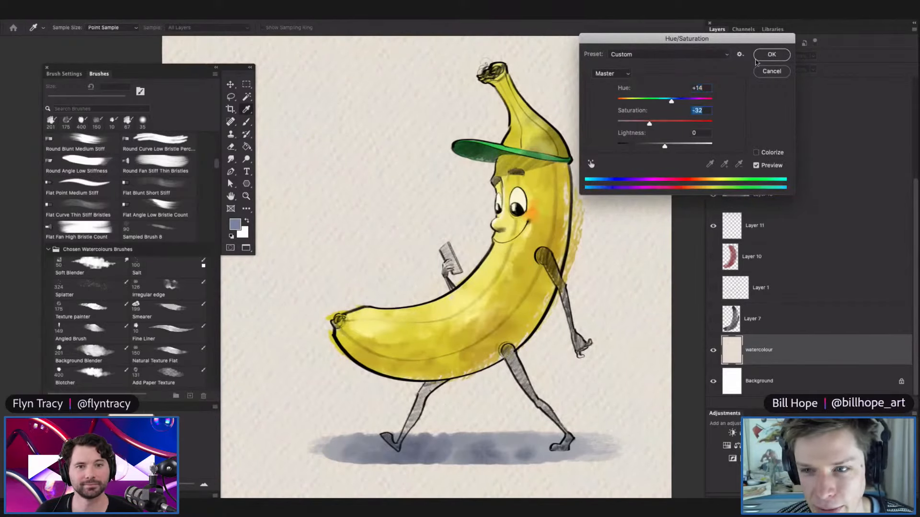
click(756, 58)
key(ctrl+minus)
key(ctrl+minus)
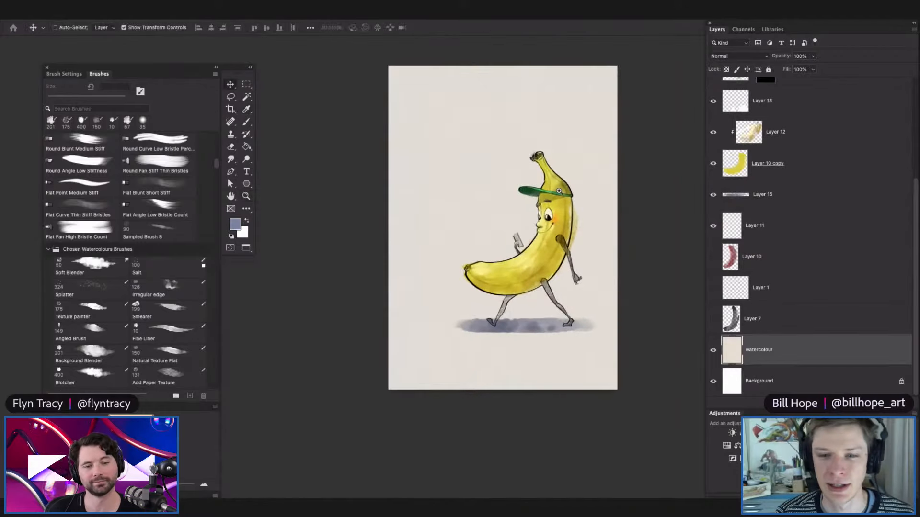
Make Layer 14 active and load its painted area as a selection.
scroll(558, 190, up, 2)
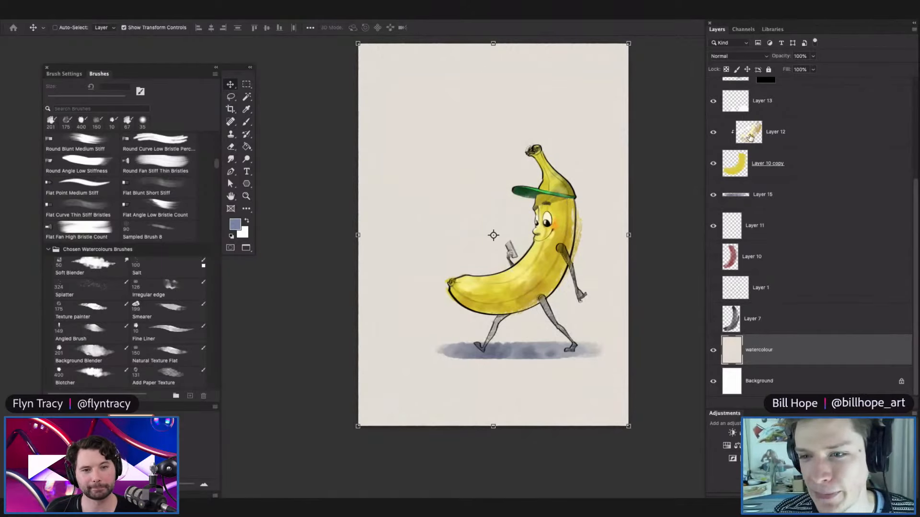
scroll(753, 157, up, 3)
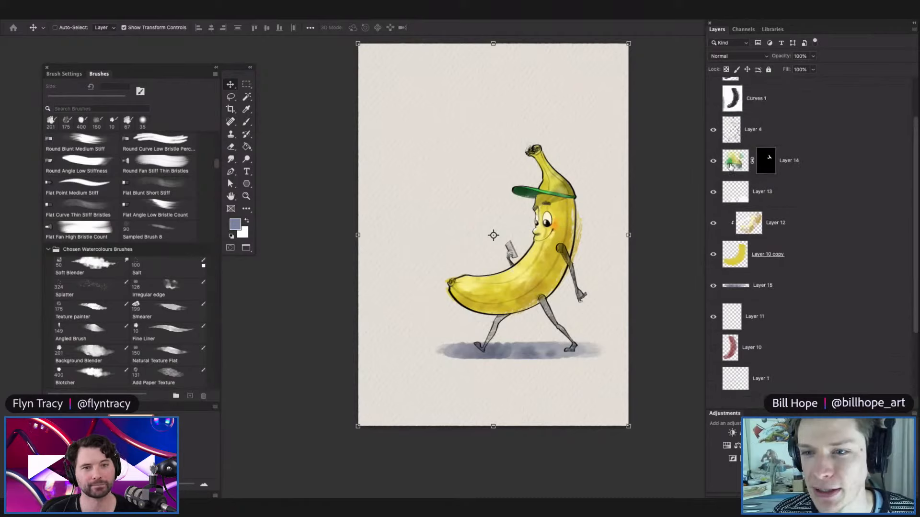
ctrl+click(570, 194)
scroll(554, 147, up, 5)
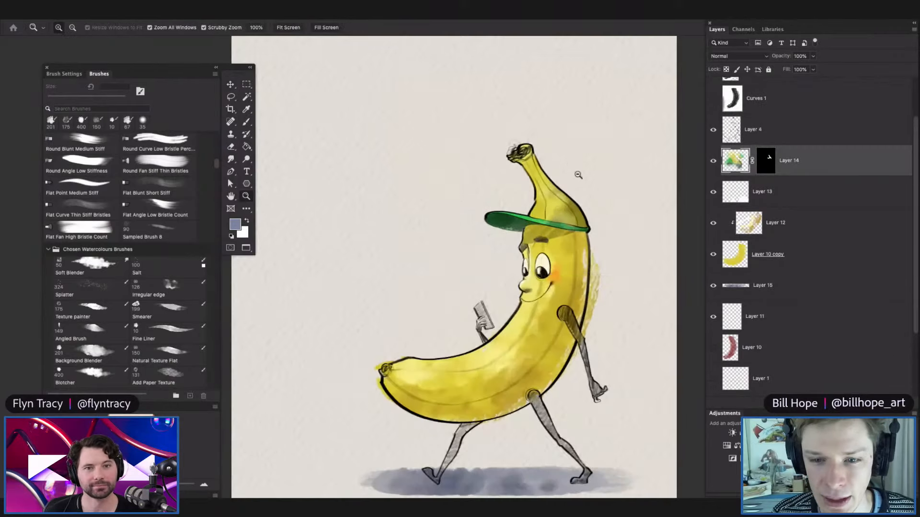
ctrl+click(739, 161)
scroll(527, 135, up, 3)
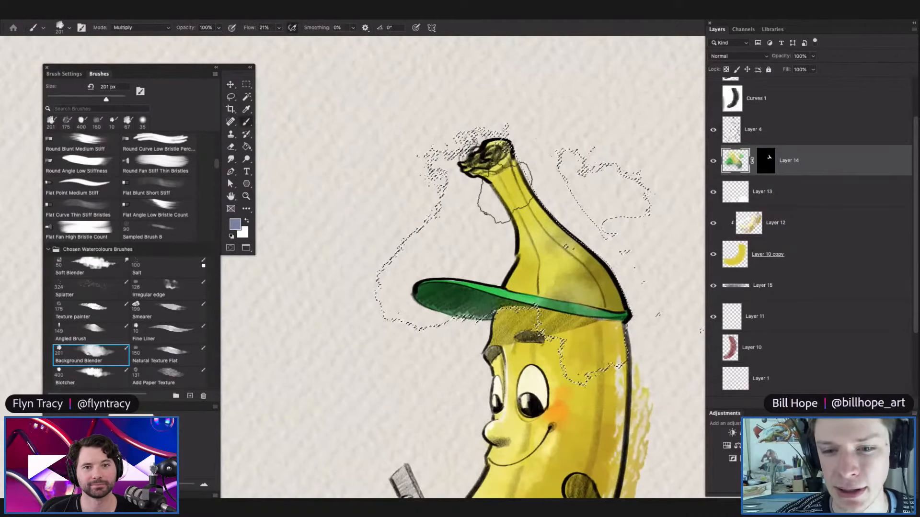
Darken the banana's stem with a grey-brown using the Background Blender brush at 201 px, then clear the selection.
key(n)
click(523, 194)
click(493, 434)
click(681, 342)
mouse_move(510, 192)
mouse_down()
mouse_move(487, 149)
mouse_move(481, 158)
mouse_move(498, 156)
mouse_move(534, 184)
mouse_move(577, 194)
mouse_up()
key(super+0)
key(super+minus)
key(super+0)
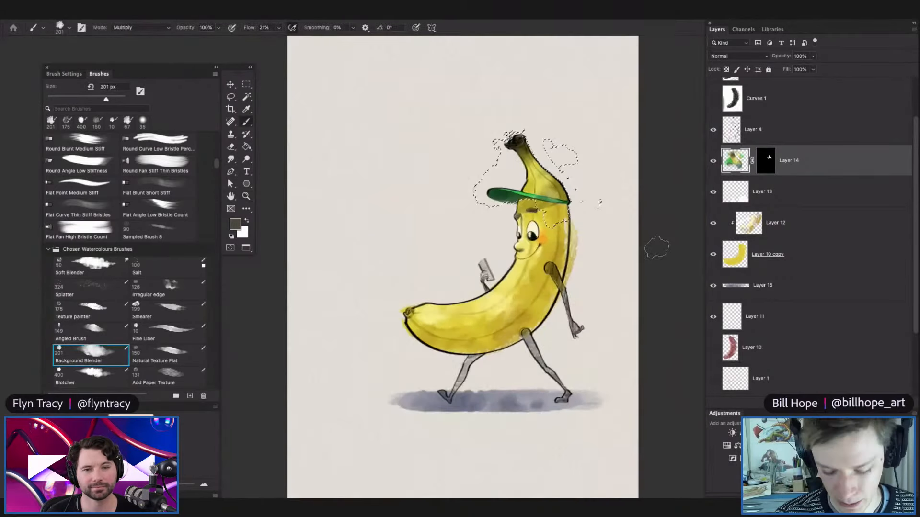
key(super+d)
Add a new layer above Layer 12 and choose the Natural Texture Flat brush.
mouse_move(557, 298)
mouse_down()
mouse_move(523, 298)
mouse_move(574, 295)
mouse_up()
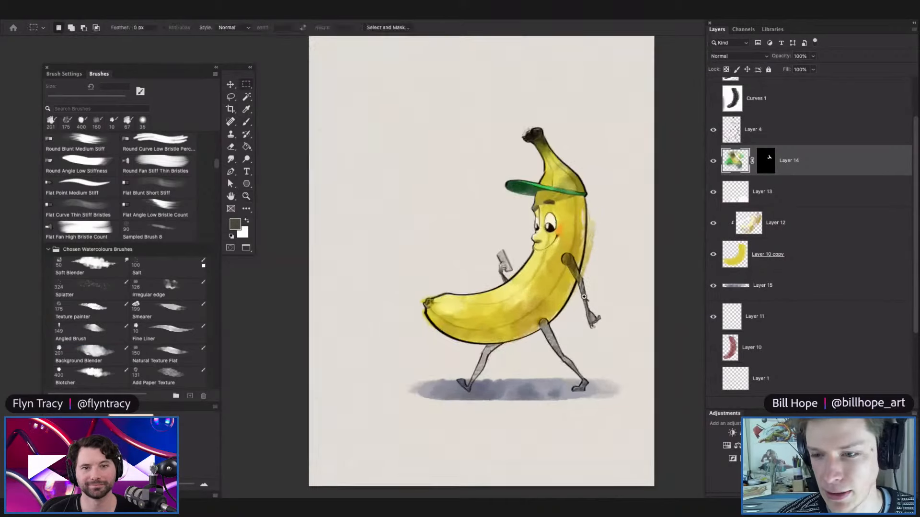
click(756, 229)
drag(581, 255, 606, 260)
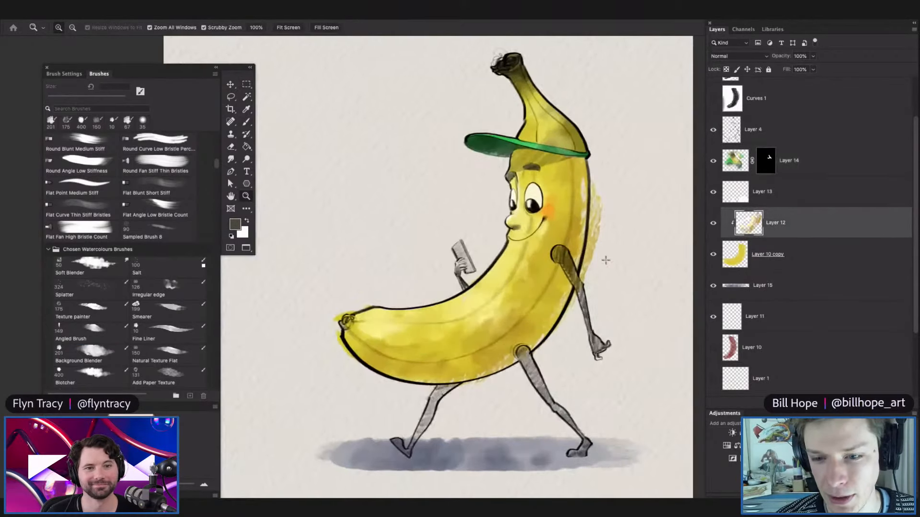
key(alt+shift+super+n)
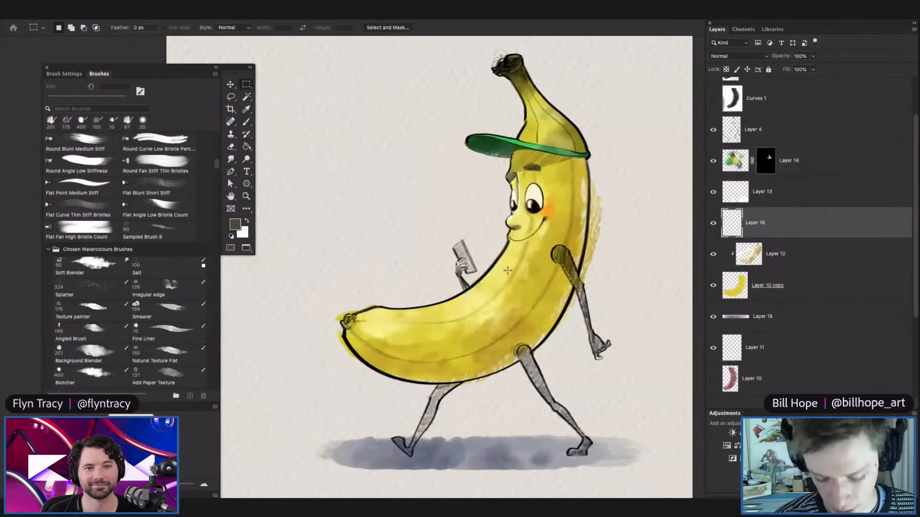
key(b)
right_click(508, 270)
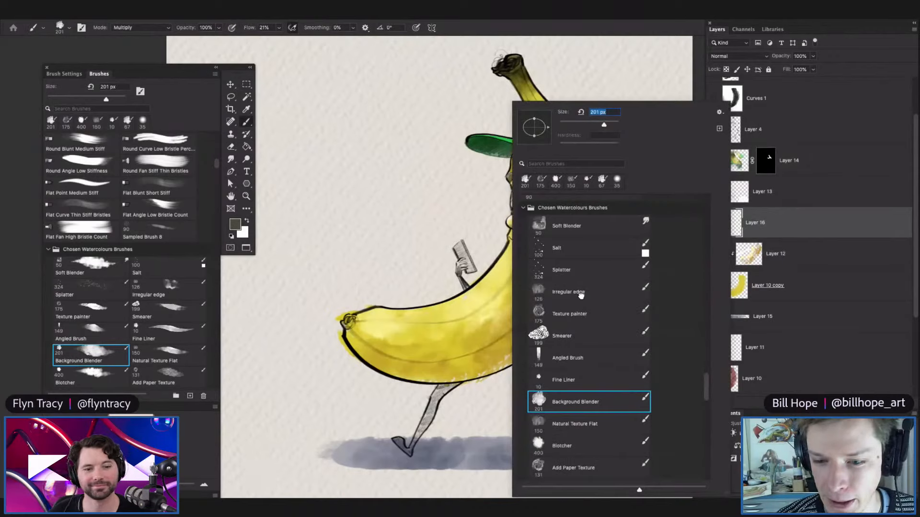
click(580, 293)
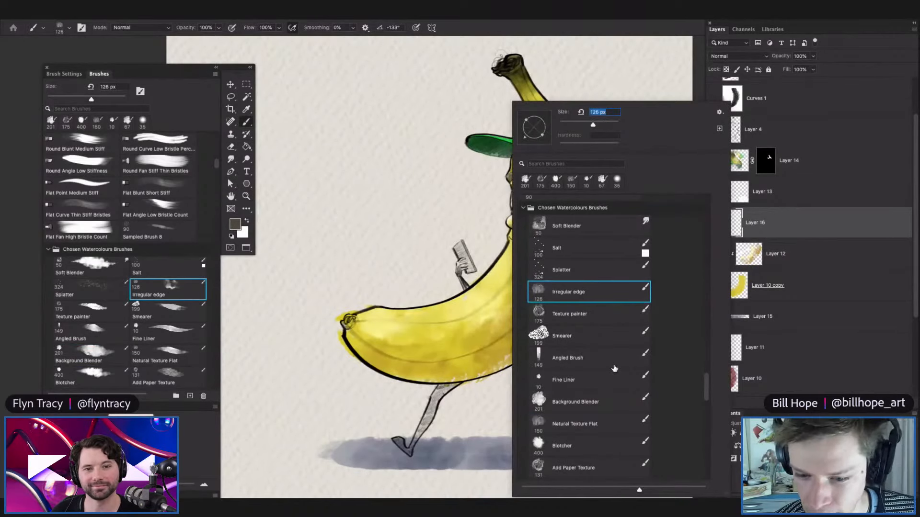
click(599, 423)
Undo a trial stroke on the banana, sample its yellow and set the foreground to the darker ochre #94730d.
mouse_move(466, 346)
mouse_down()
mouse_move(557, 287)
mouse_move(424, 369)
mouse_up()
key(ctrl+z)
alt+click(552, 278)
key(n)
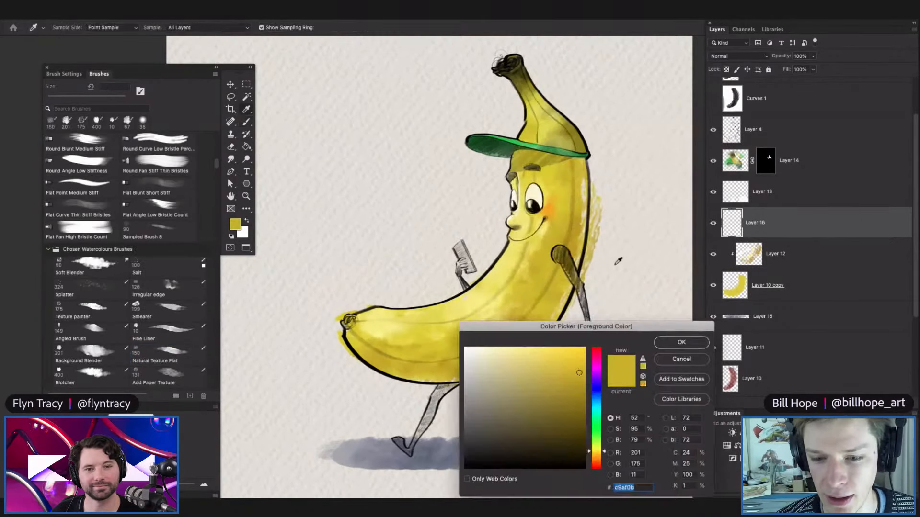
click(574, 398)
click(596, 452)
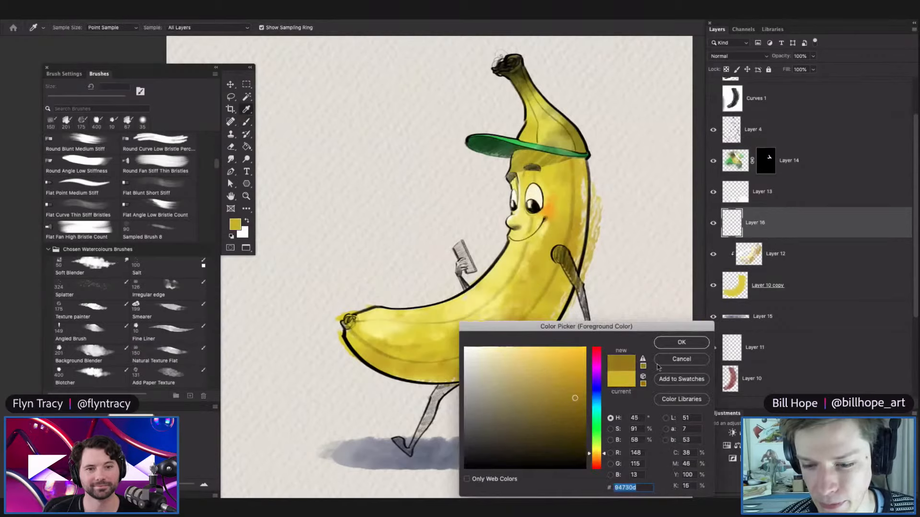
click(681, 342)
Paint ochre shadow strokes along the banana's underside and up its back edge to below the cap.
mouse_move(354, 335)
mouse_down()
mouse_move(407, 362)
mouse_move(502, 350)
mouse_up()
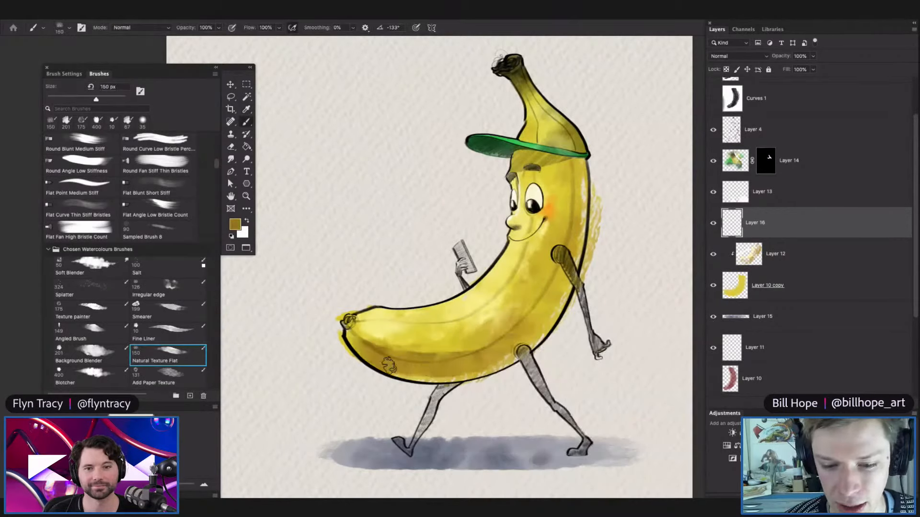
drag(390, 366, 508, 358)
mouse_move(541, 321)
mouse_down()
mouse_move(513, 354)
mouse_move(559, 290)
mouse_up()
mouse_move(532, 339)
mouse_down()
mouse_move(568, 259)
mouse_move(581, 165)
mouse_up()
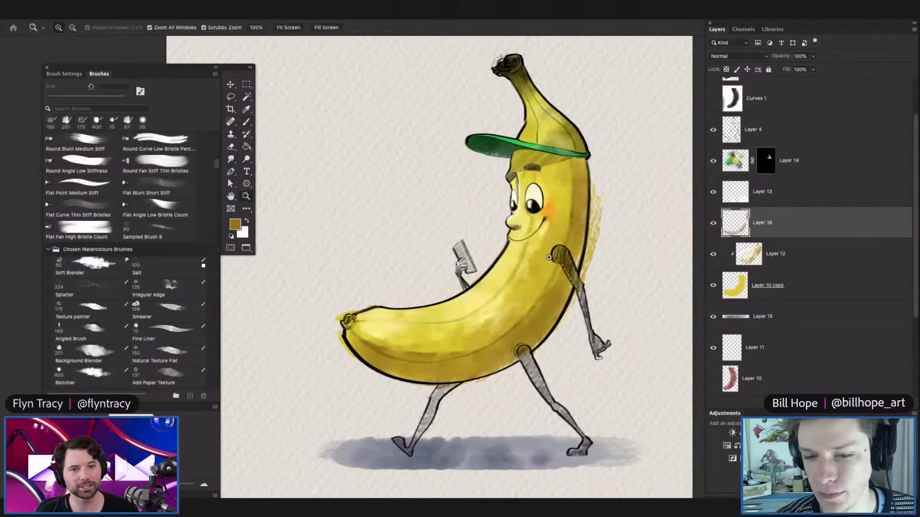
Clip Layer 16 to the banana shape below it.
scroll(565, 280, down, 3)
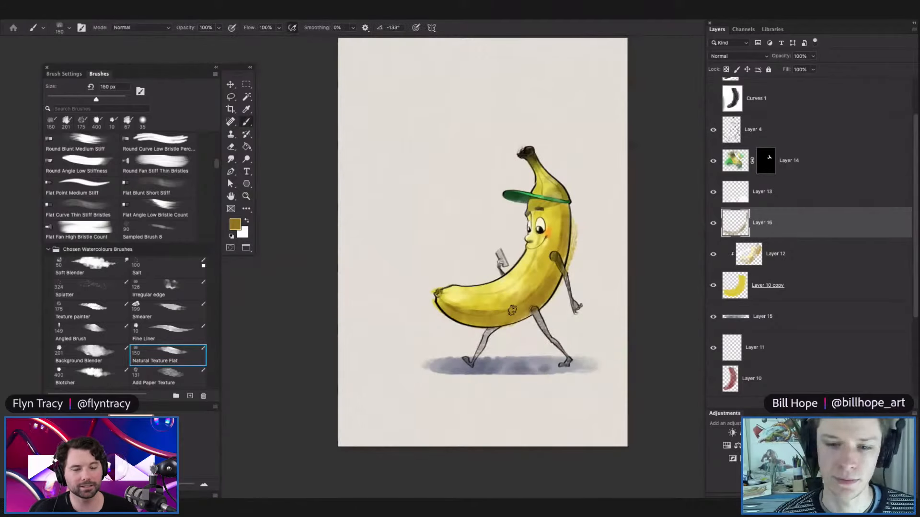
alt+click(780, 239)
mouse_move(570, 234)
mouse_down()
mouse_move(586, 257)
mouse_move(563, 248)
mouse_move(588, 272)
mouse_move(584, 244)
mouse_up()
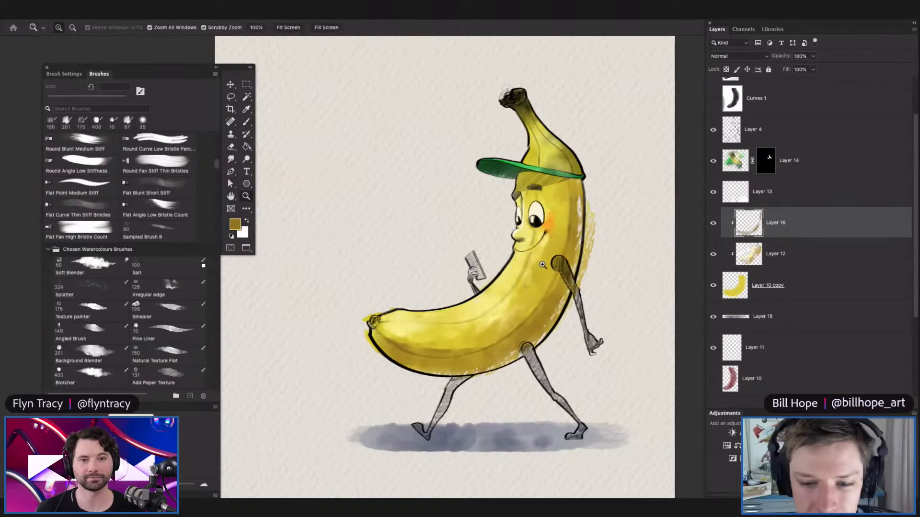
drag(544, 266, 556, 261)
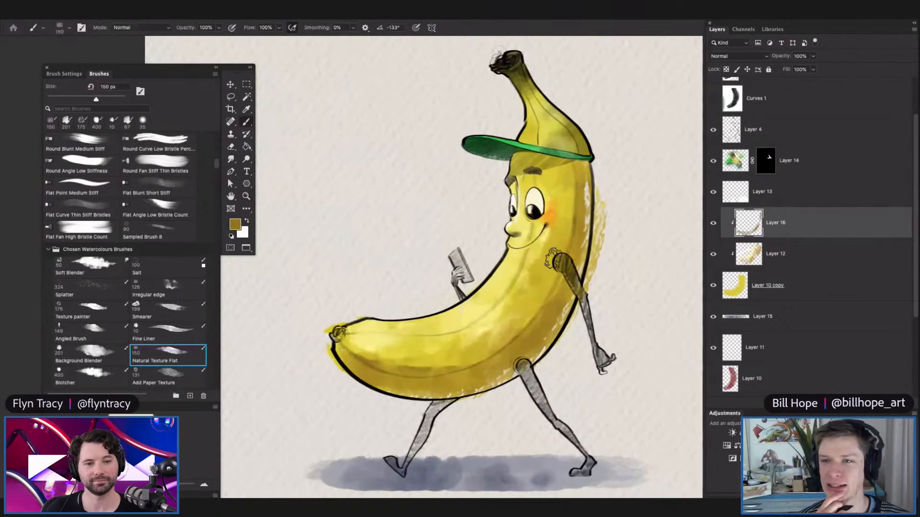
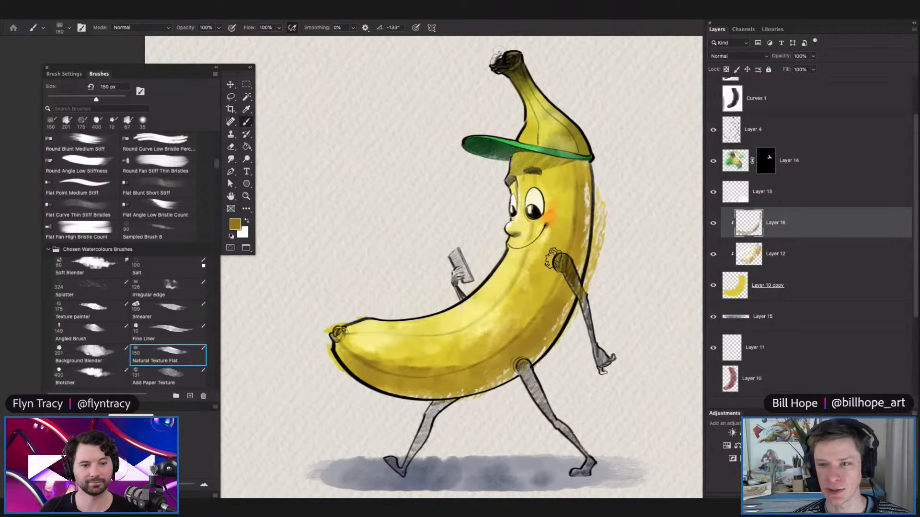
Sample the banana's highlight and shadow yellows for comparison and set the foreground to ochre #a18212.
key(super+space)
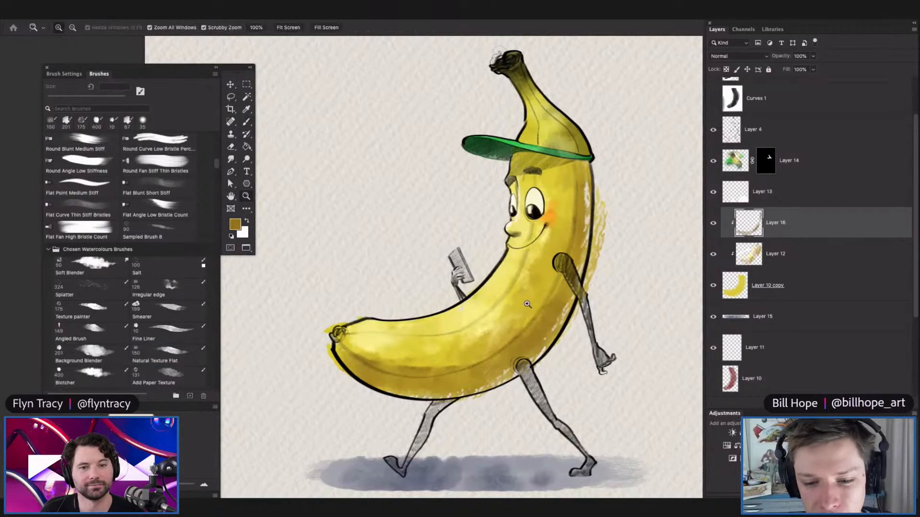
drag(508, 314, 551, 284)
key(n)
click(478, 278)
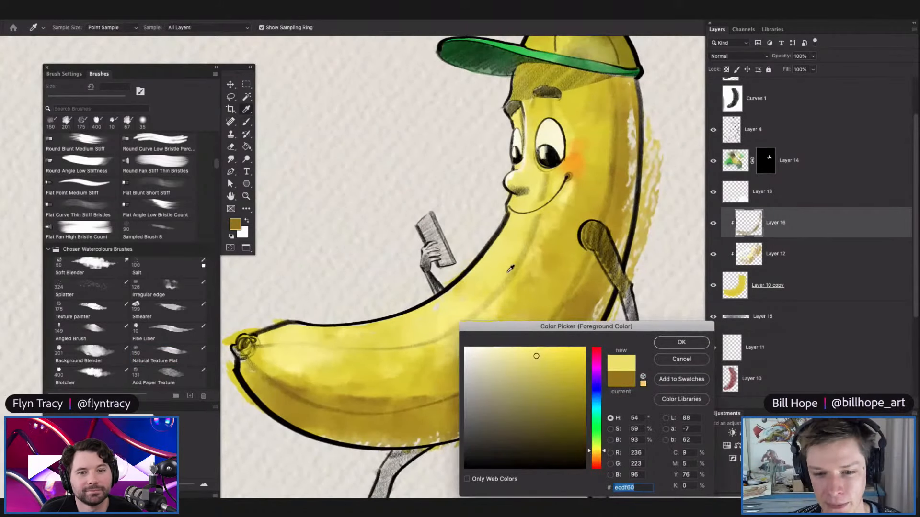
click(439, 412)
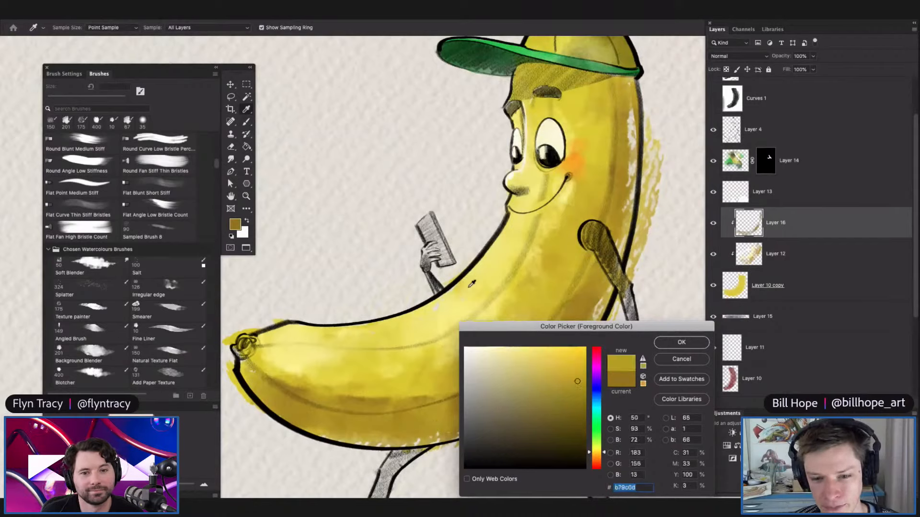
click(510, 317)
click(528, 352)
click(517, 315)
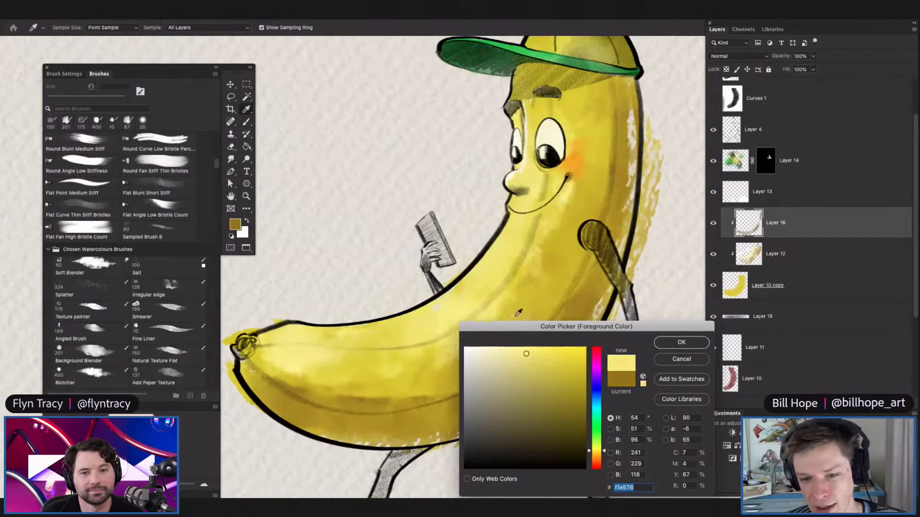
click(537, 299)
click(577, 307)
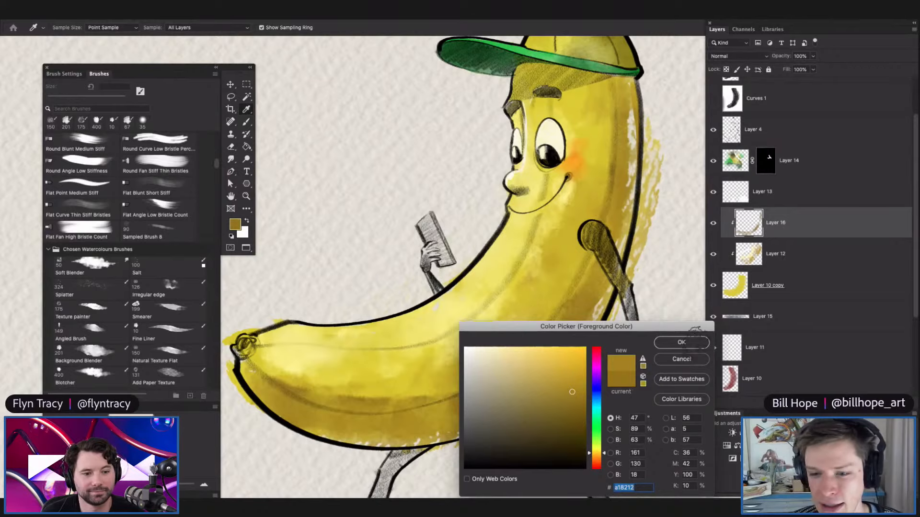
click(690, 342)
Add a new layer above Layer 16 and paint a darker brown-ochre shadow down the banana's back edge beside the face.
mouse_move(522, 326)
mouse_down()
mouse_move(472, 330)
mouse_move(484, 330)
mouse_up()
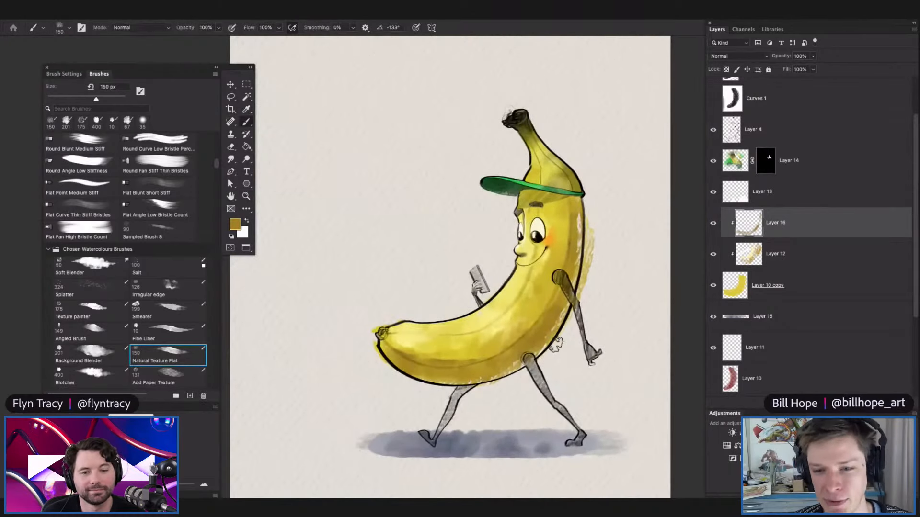
mouse_move(579, 277)
mouse_down()
mouse_move(610, 274)
mouse_move(578, 259)
mouse_move(605, 249)
mouse_up()
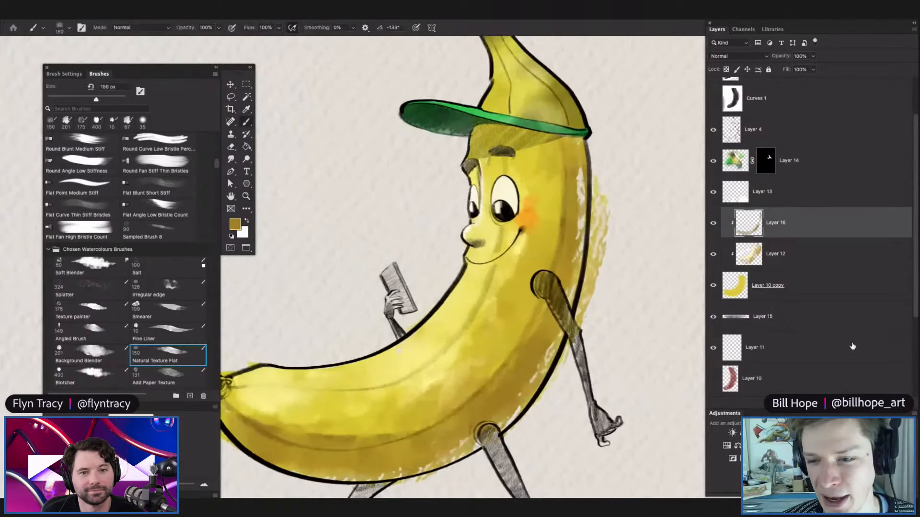
click(853, 403)
key(n)
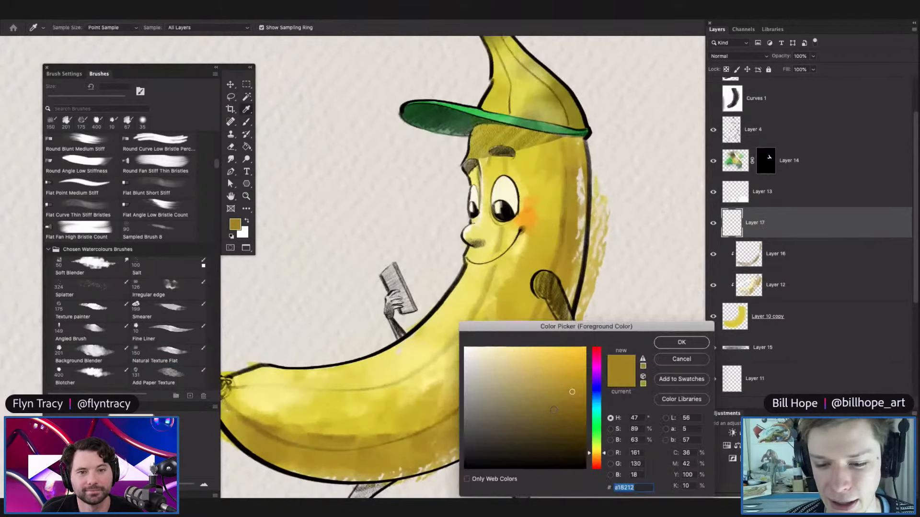
click(576, 410)
click(681, 342)
mouse_move(574, 164)
mouse_down()
mouse_move(578, 253)
mouse_move(568, 276)
mouse_up()
drag(578, 181, 572, 278)
key(z)
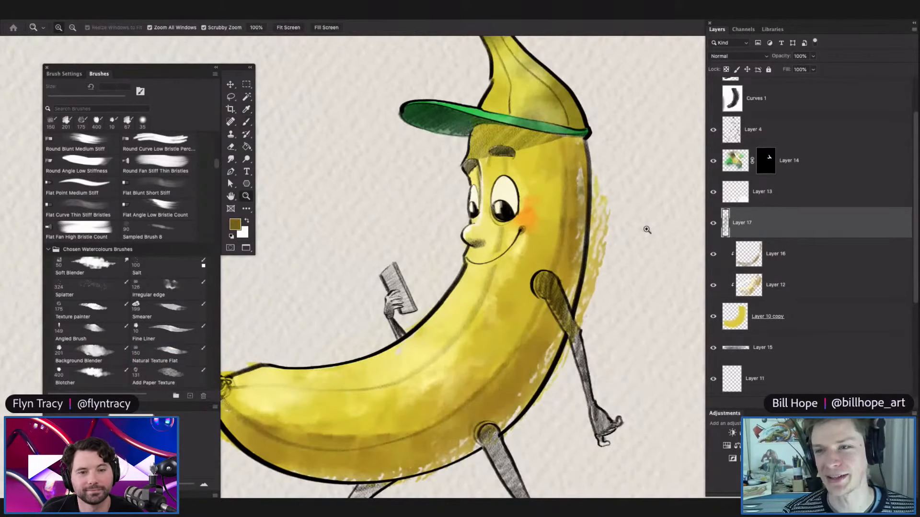
drag(563, 233, 459, 260)
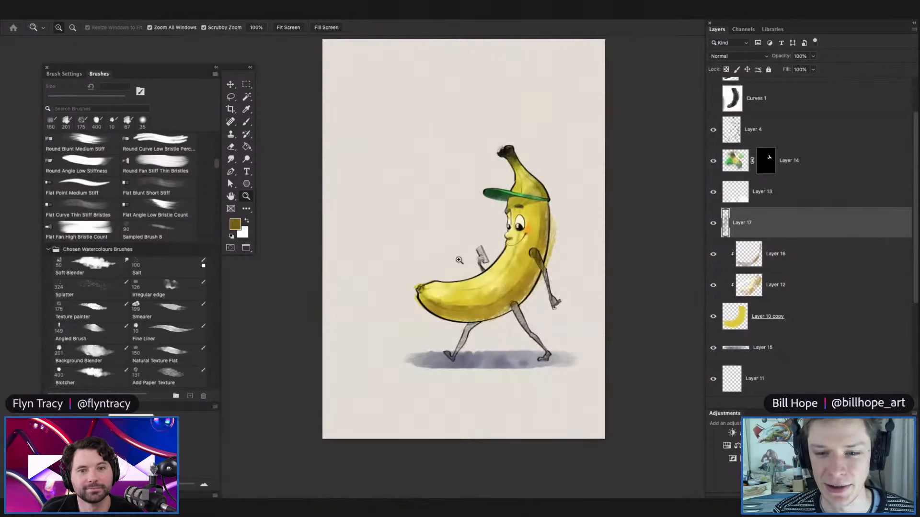
drag(384, 219, 450, 238)
drag(577, 316, 522, 299)
drag(537, 280, 576, 282)
drag(595, 237, 649, 240)
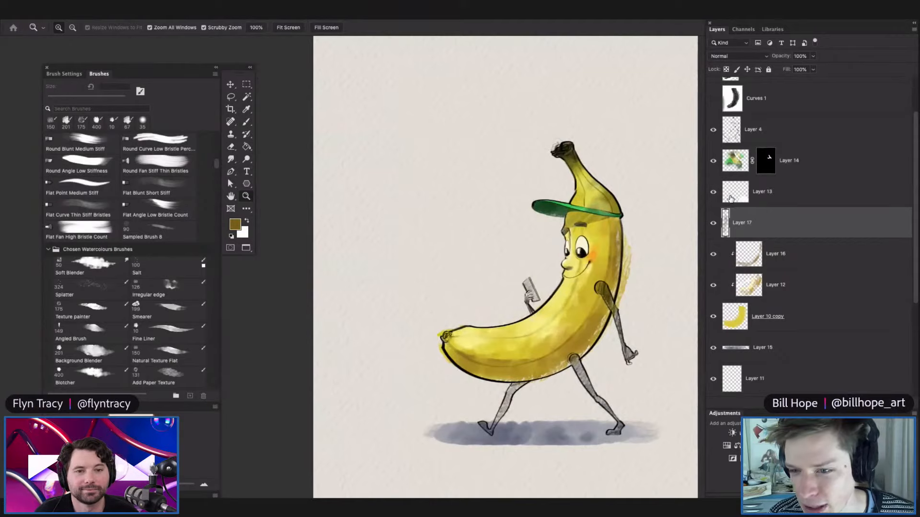
Make Layer 13 active, choose the Angled Brush at 76 px and load the eye whites as a selection.
click(745, 197)
drag(588, 237, 612, 257)
key(b)
right_click(577, 263)
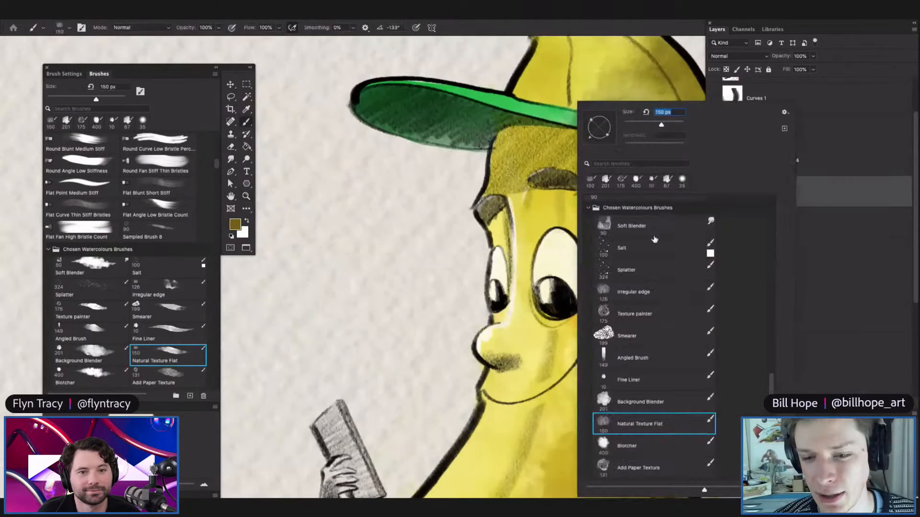
click(637, 357)
click(647, 125)
click(643, 70)
super+click(737, 190)
Set the foreground to a light blue-grey and shade the upper part of the eye white with the brush at 41 px.
key(n)
click(562, 261)
drag(596, 407, 597, 396)
click(682, 342)
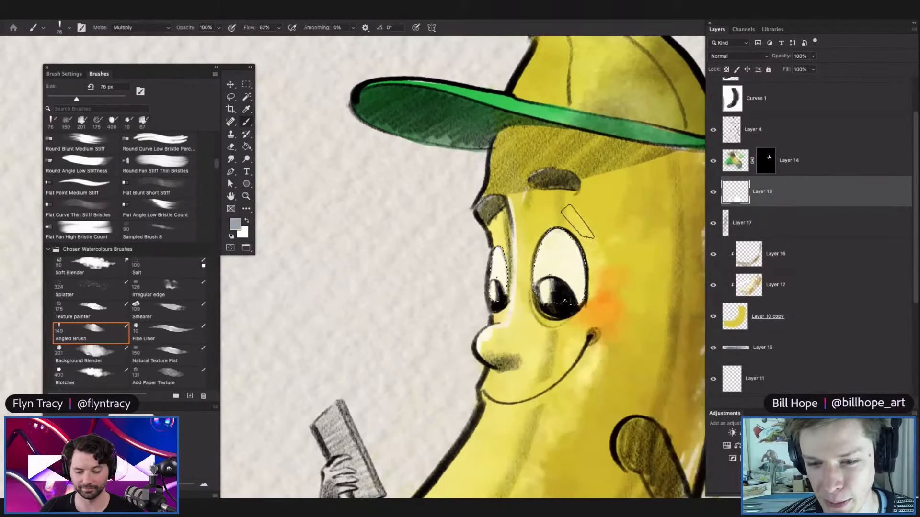
right_click(677, 187)
click(534, 246)
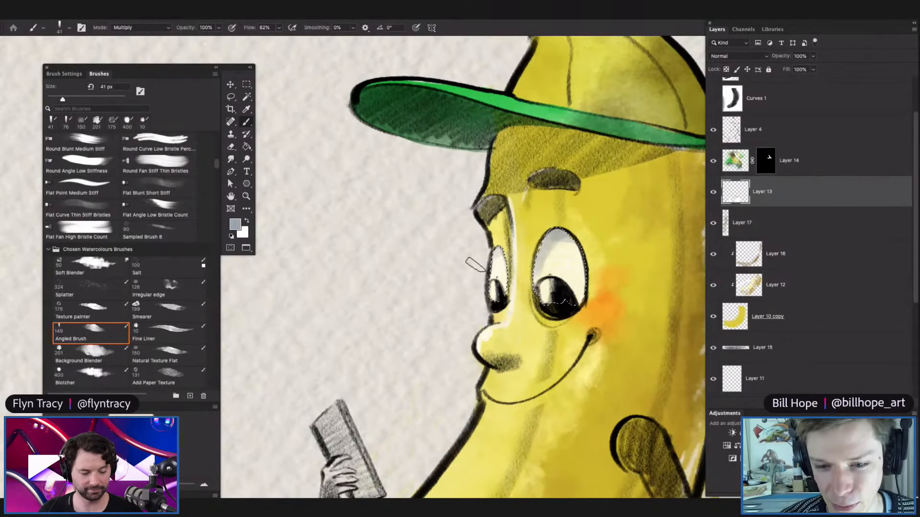
Drop the eye selection and set the opacity of Layer 4 to 84%.
key(z)
key(m)
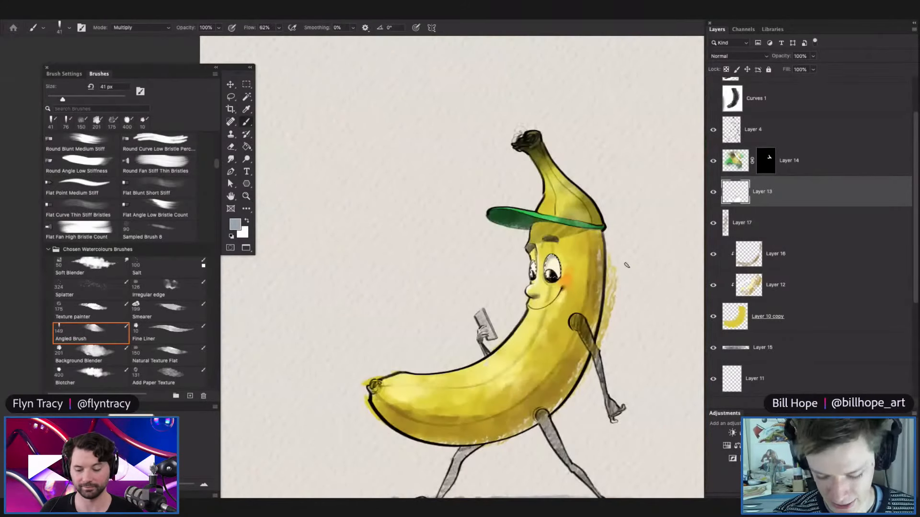
key(ctrl+0)
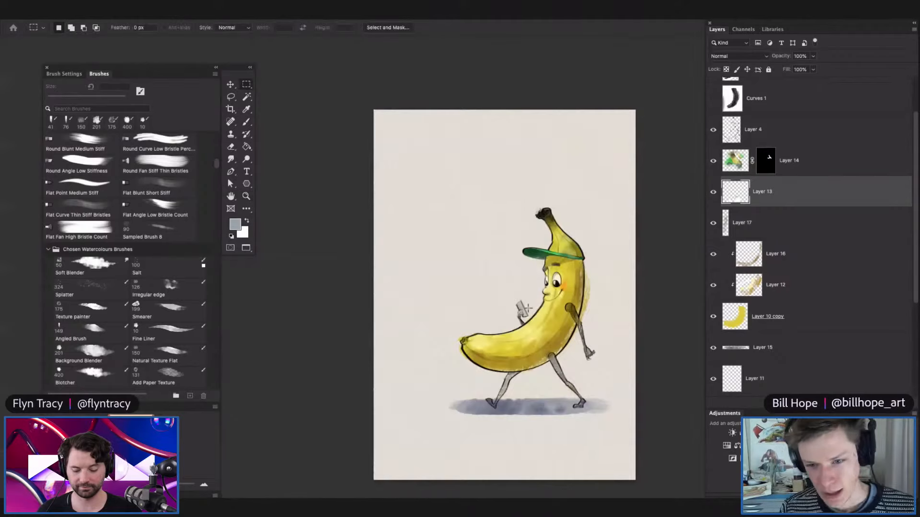
scroll(592, 262, up, 1)
click(749, 135)
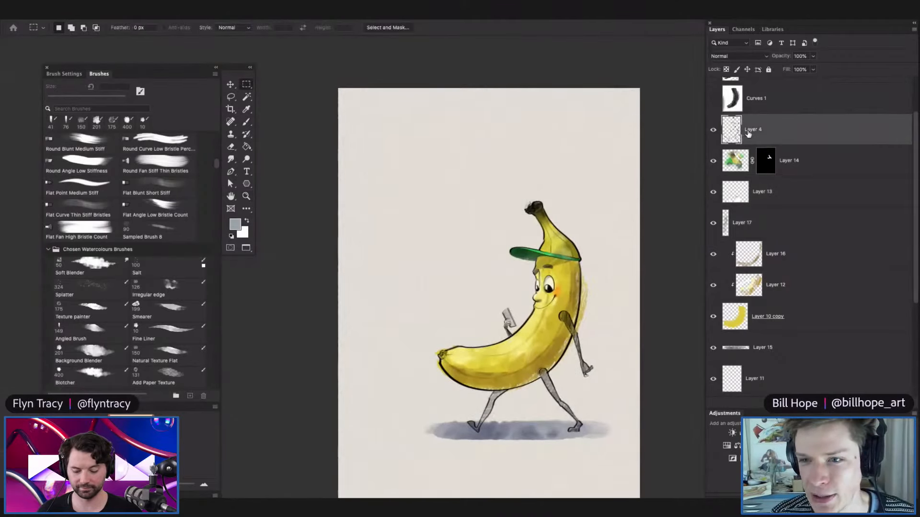
drag(720, 29, 624, 31)
click(717, 57)
drag(718, 70, 706, 70)
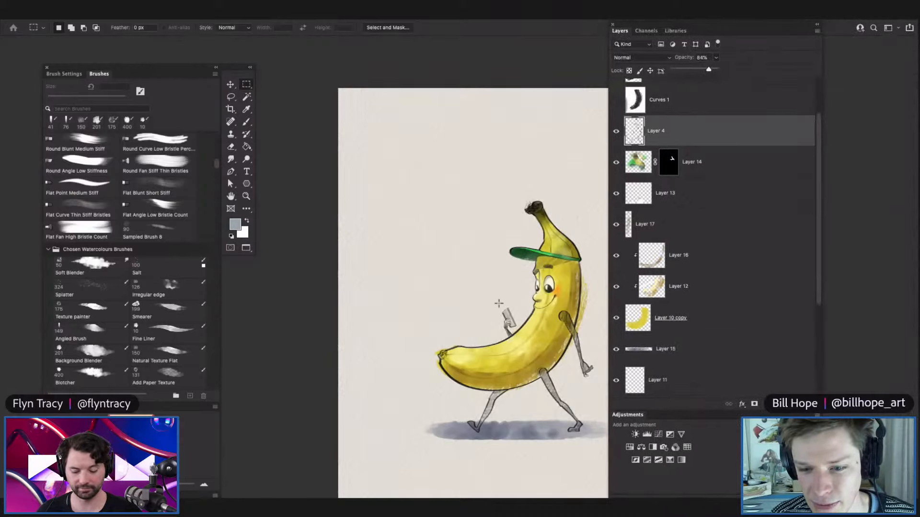
Add a new empty layer directly above the watercolour paper layer.
scroll(462, 292, down, 3)
scroll(484, 302, up, 5)
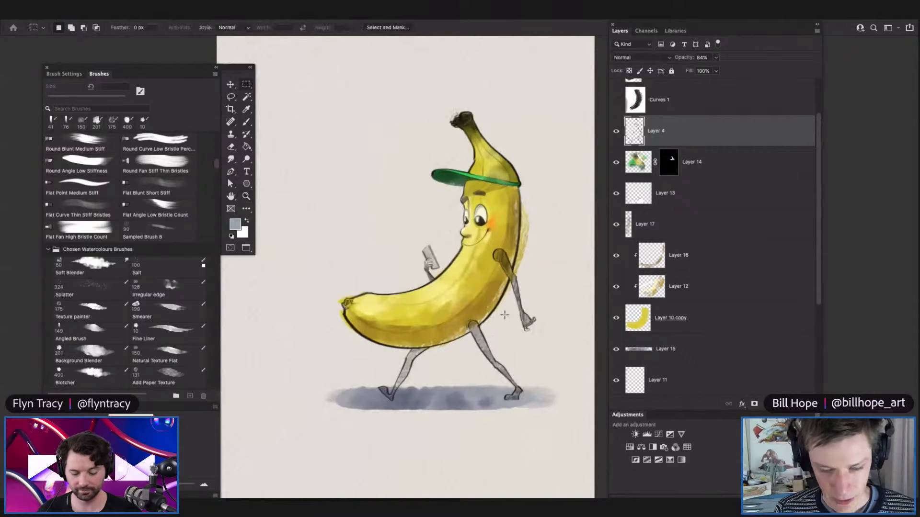
key(h)
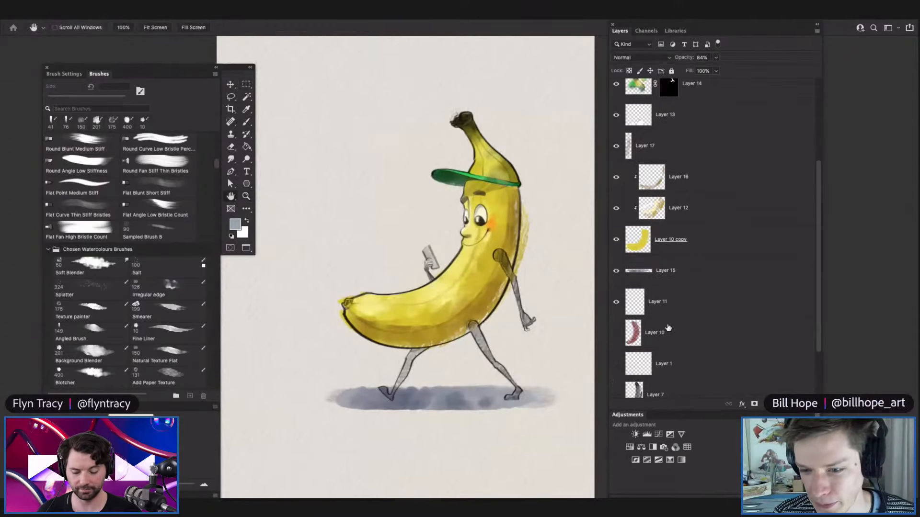
scroll(669, 353, down, 4)
click(677, 355)
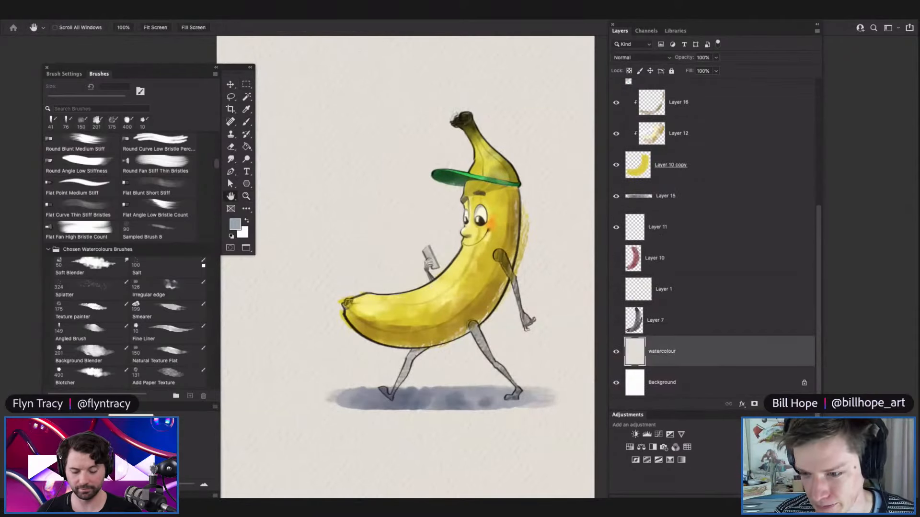
click(792, 404)
key(z)
drag(568, 289, 523, 282)
drag(528, 248, 535, 258)
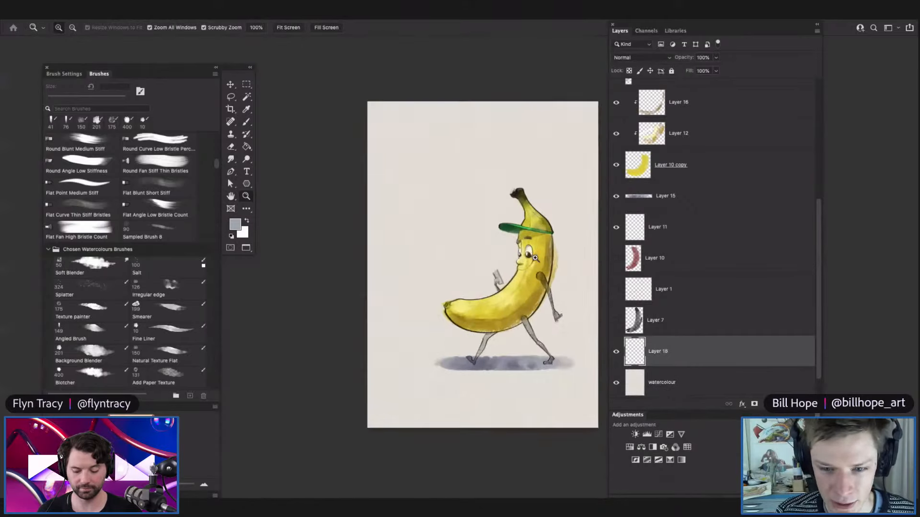
click(560, 242)
Choose the Texture painter brush and enlarge it to 460 px.
key(b)
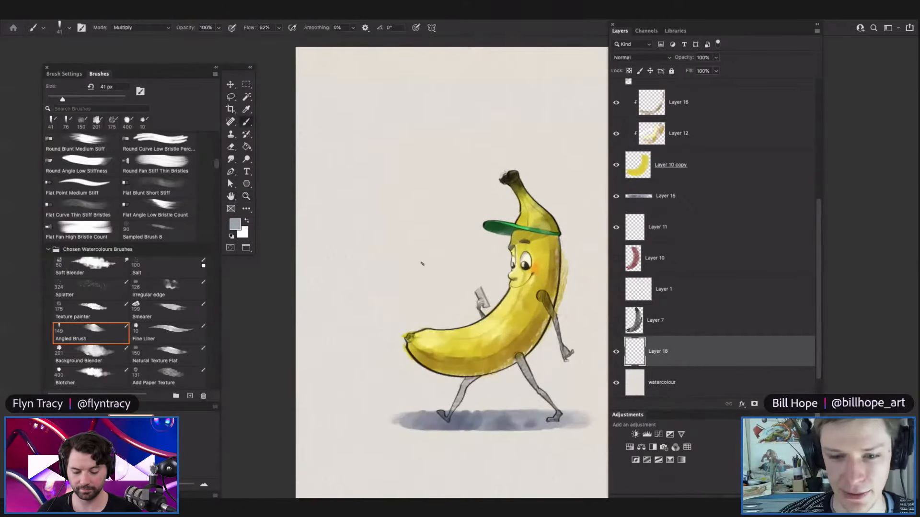
right_click(445, 269)
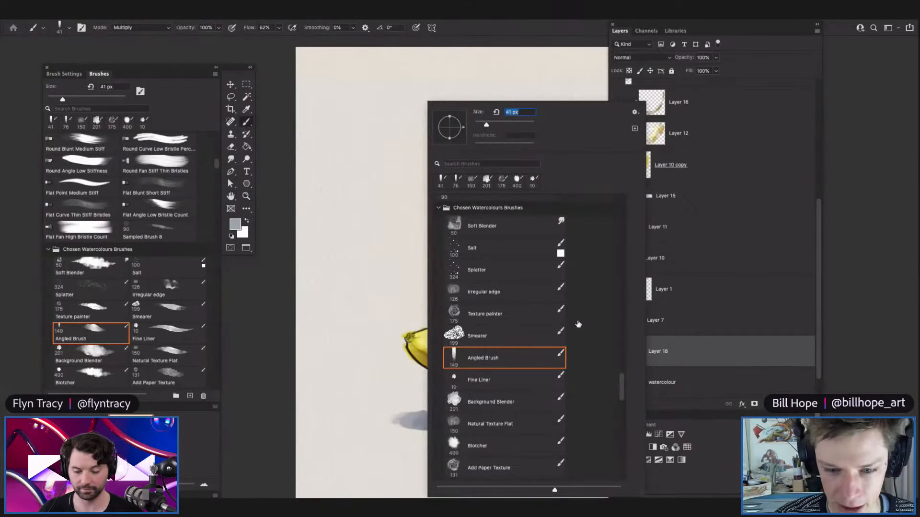
click(509, 316)
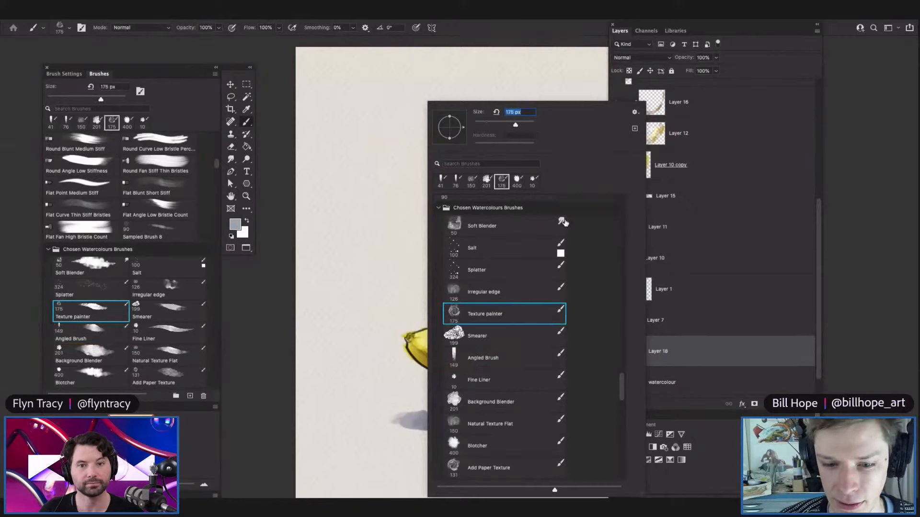
click(527, 125)
click(406, 219)
Sample the cap's green as the foreground colour for painting on the new Layer 18.
key(z)
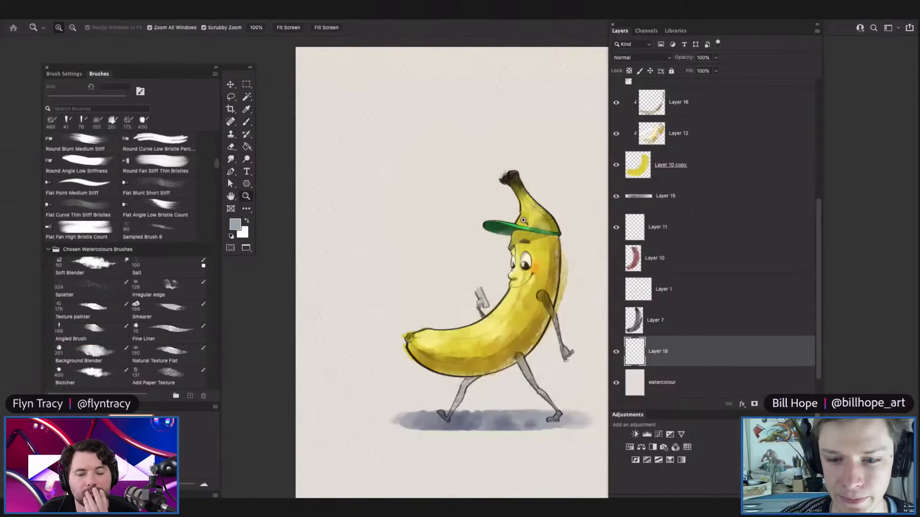
alt+click(547, 218)
click(533, 210)
key(b)
key(n)
drag(598, 415, 597, 434)
drag(518, 404, 531, 407)
click(667, 346)
mouse_move(472, 310)
mouse_down()
mouse_move(458, 326)
mouse_move(515, 355)
mouse_up()
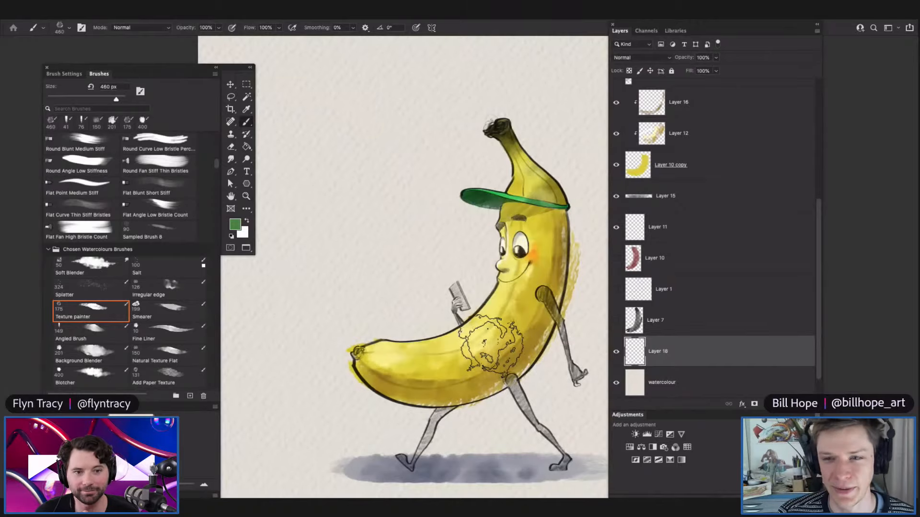
mouse_move(542, 339)
mouse_down()
mouse_move(517, 326)
mouse_move(495, 294)
mouse_move(573, 363)
mouse_up()
drag(511, 343, 535, 362)
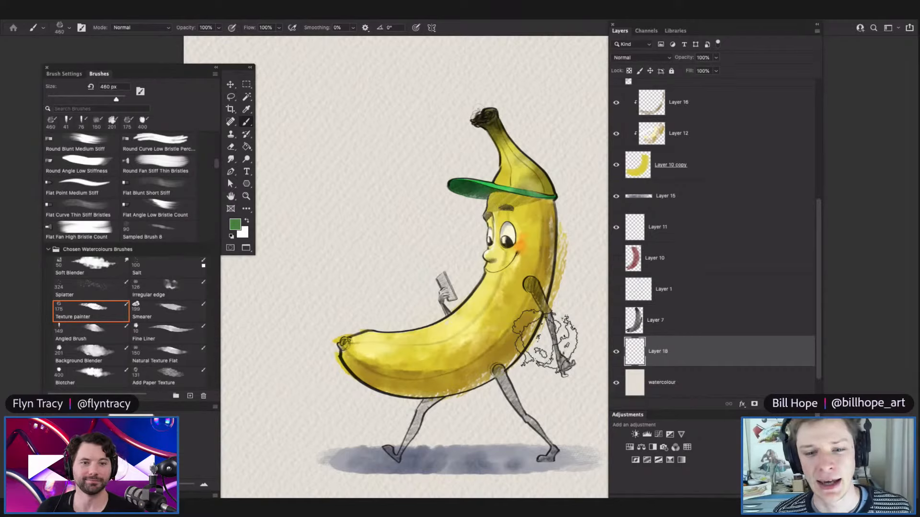
scroll(546, 343, down, 5)
scroll(519, 285, up, 6)
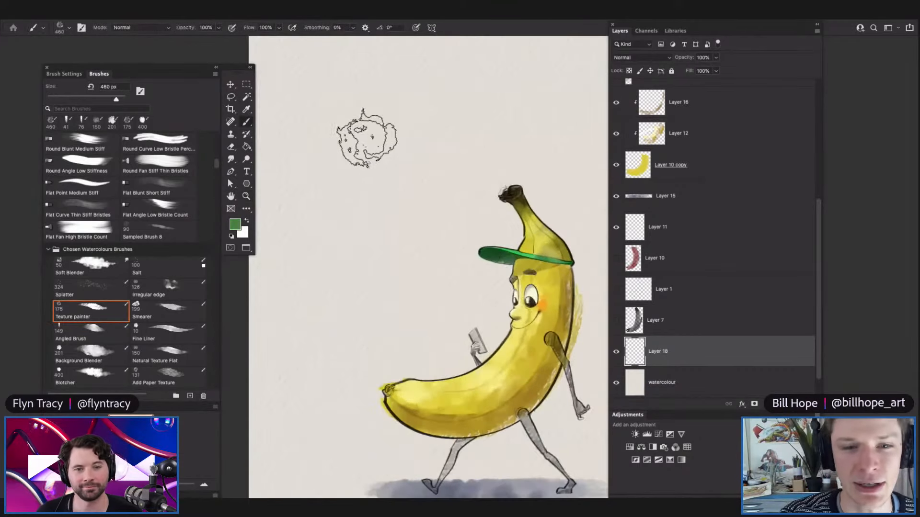
Try painting a green foliage patch in the empty paper area with the Texture painter, first at full flow and again at 61% flow.
mouse_move(334, 140)
mouse_down()
mouse_move(380, 153)
mouse_move(332, 190)
mouse_move(338, 168)
mouse_move(386, 216)
mouse_up()
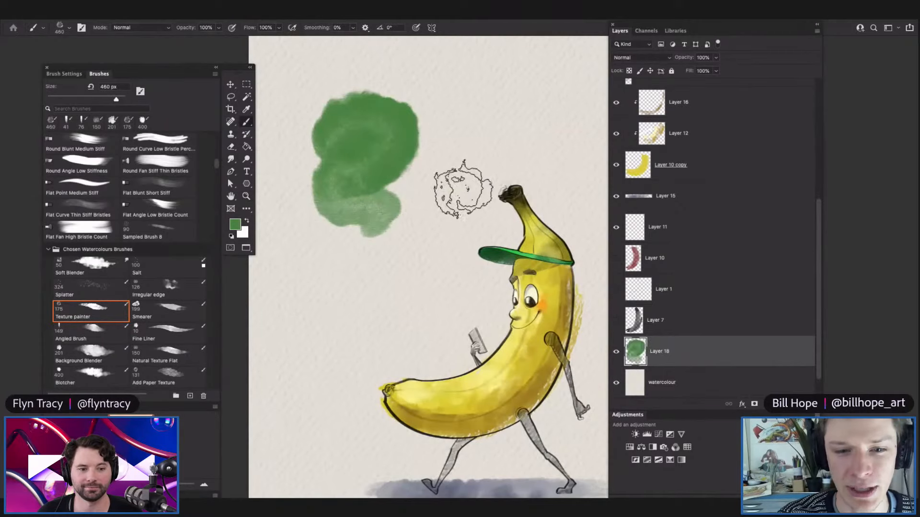
key(super+z)
mouse_move(458, 200)
mouse_down()
mouse_move(435, 160)
mouse_move(452, 158)
mouse_up()
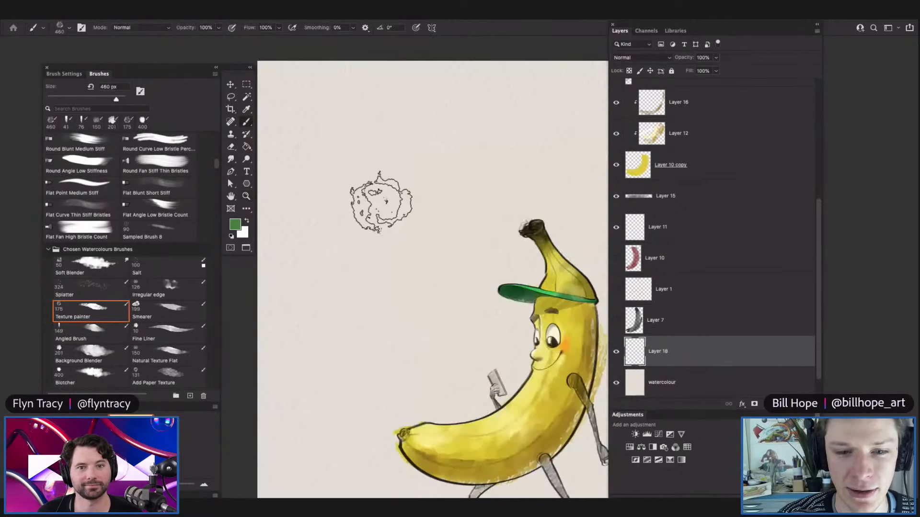
click(279, 28)
click(273, 42)
mouse_move(343, 117)
mouse_down()
mouse_move(388, 115)
mouse_move(391, 157)
mouse_move(344, 167)
mouse_move(418, 180)
mouse_move(458, 167)
mouse_move(423, 186)
mouse_move(446, 215)
mouse_move(374, 227)
mouse_move(441, 140)
mouse_move(466, 179)
mouse_move(452, 172)
mouse_move(463, 224)
mouse_move(426, 251)
mouse_move(393, 240)
mouse_move(354, 248)
mouse_move(379, 204)
mouse_move(414, 228)
mouse_up()
key(ctrl+z)
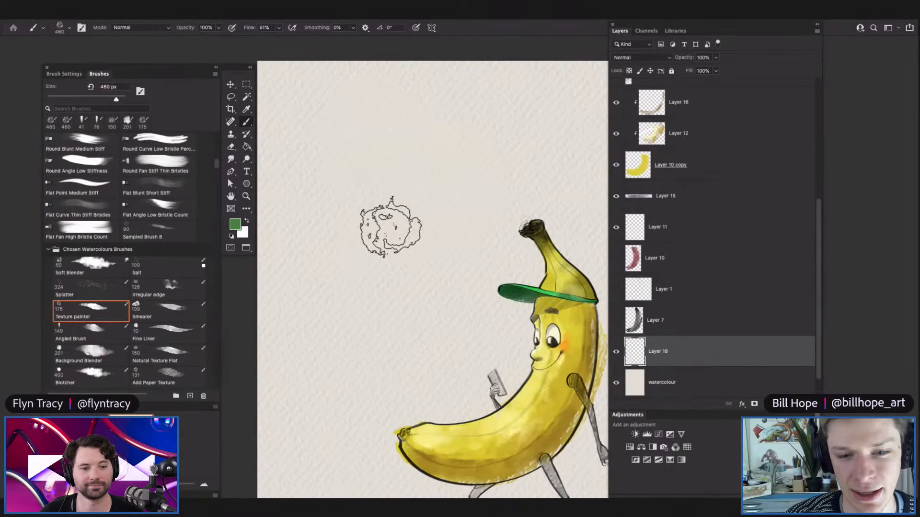
Switch to the Natural Texture Flat brush at 284 px and try a green foliage stroke on the paper.
right_click(381, 211)
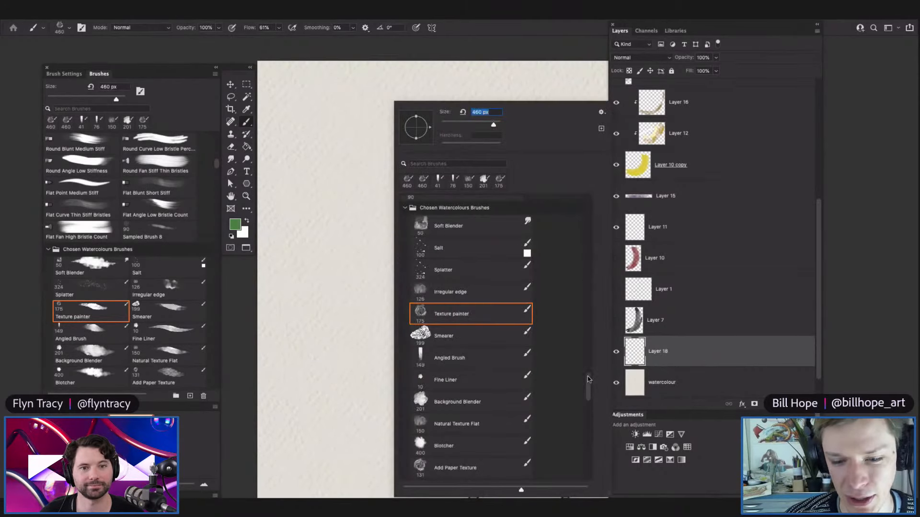
scroll(588, 391, down, 4)
click(464, 334)
click(488, 124)
mouse_move(317, 121)
mouse_down()
mouse_move(369, 123)
mouse_move(401, 145)
mouse_move(320, 154)
mouse_move(384, 163)
mouse_up()
key(ctrl+z)
Paint a loose, layered green foliage mass on the paper in front of the banana with Natural Texture Flat at 428 px.
right_click(416, 128)
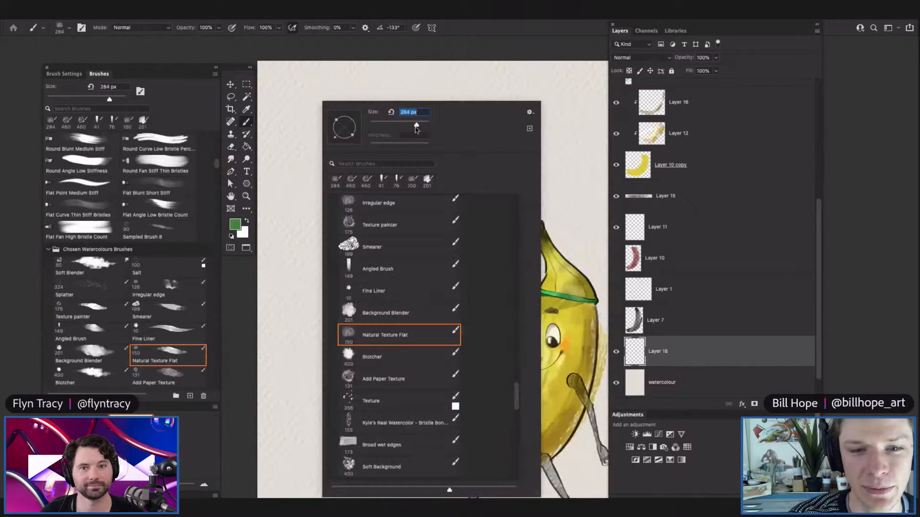
click(420, 125)
mouse_move(305, 101)
mouse_down()
mouse_move(361, 116)
mouse_move(312, 132)
mouse_move(329, 143)
mouse_move(356, 123)
mouse_move(320, 114)
mouse_move(362, 104)
mouse_move(350, 129)
mouse_move(419, 137)
mouse_move(427, 154)
mouse_move(357, 164)
mouse_move(385, 179)
mouse_move(418, 188)
mouse_move(452, 182)
mouse_move(374, 218)
mouse_move(362, 210)
mouse_move(351, 245)
mouse_move(328, 208)
mouse_move(341, 171)
mouse_move(315, 215)
mouse_move(353, 239)
mouse_move(389, 262)
mouse_move(439, 231)
mouse_move(357, 266)
mouse_move(348, 286)
mouse_move(439, 246)
mouse_move(460, 216)
mouse_move(471, 164)
mouse_move(451, 147)
mouse_move(485, 136)
mouse_move(466, 111)
mouse_move(390, 113)
mouse_move(397, 129)
mouse_move(489, 120)
mouse_move(513, 143)
mouse_move(507, 164)
mouse_up()
key(ctrl+z)
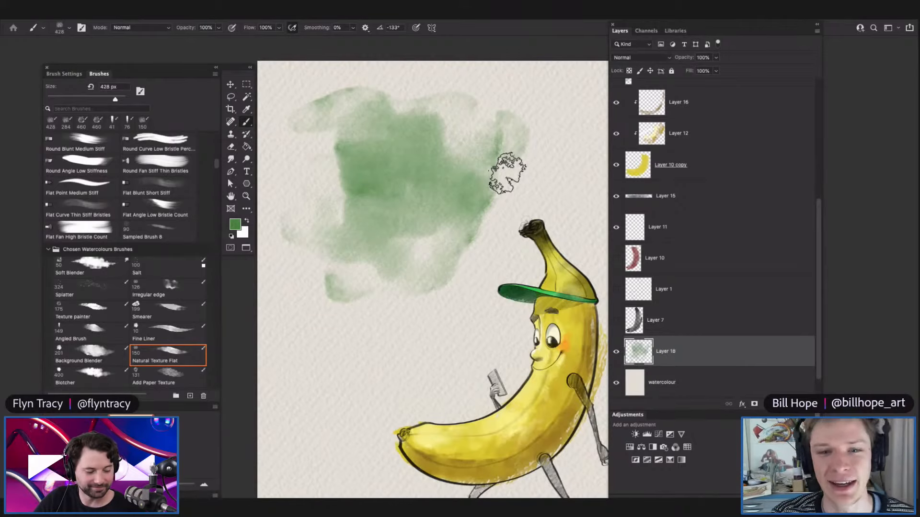
key(super+space)
mouse_move(416, 163)
mouse_down()
mouse_move(477, 166)
mouse_move(394, 164)
mouse_move(382, 119)
mouse_move(419, 218)
mouse_move(481, 222)
mouse_move(428, 261)
mouse_move(413, 259)
mouse_up()
key(super+space)
key(super+space)
key(super+space)
drag(431, 298, 462, 269)
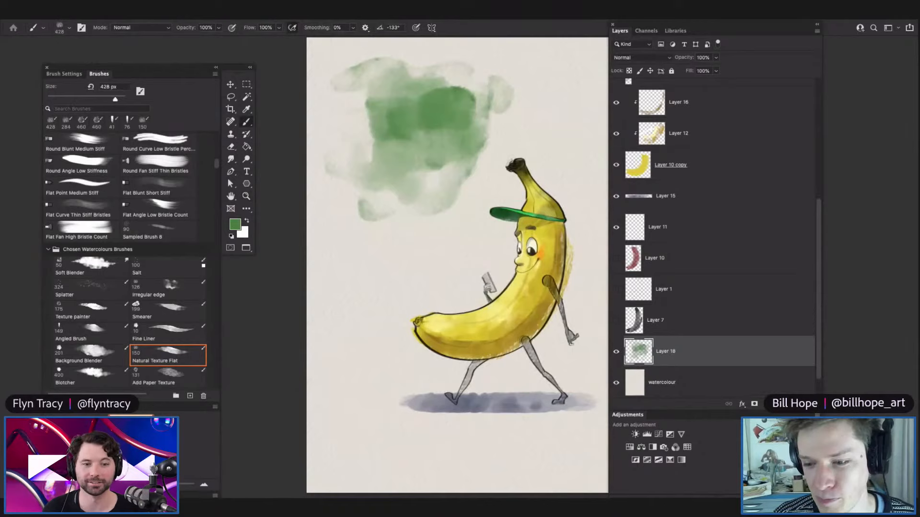
Add a new layer above the green foliage layer for the tree trunk.
click(791, 404)
key(super+space)
drag(395, 312, 413, 342)
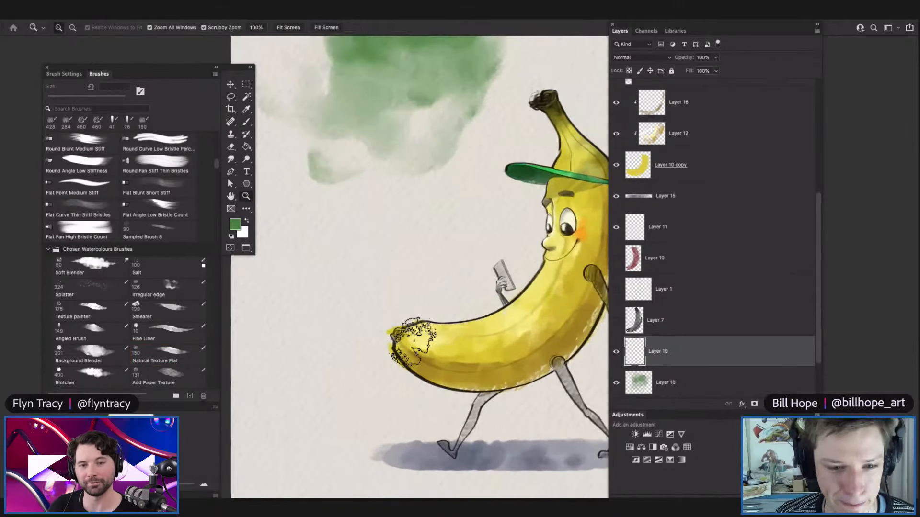
Try the Texture brush at 356 px on the new layer.
right_click(345, 235)
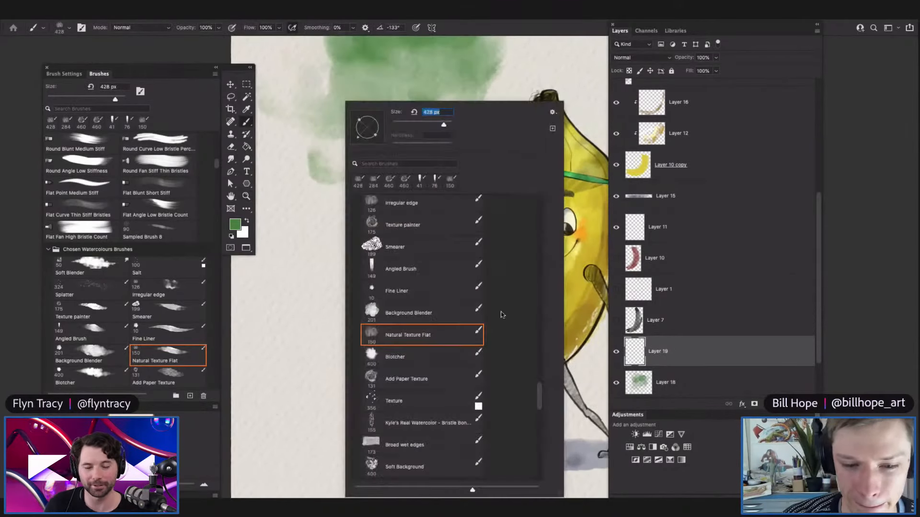
click(423, 403)
key(Return)
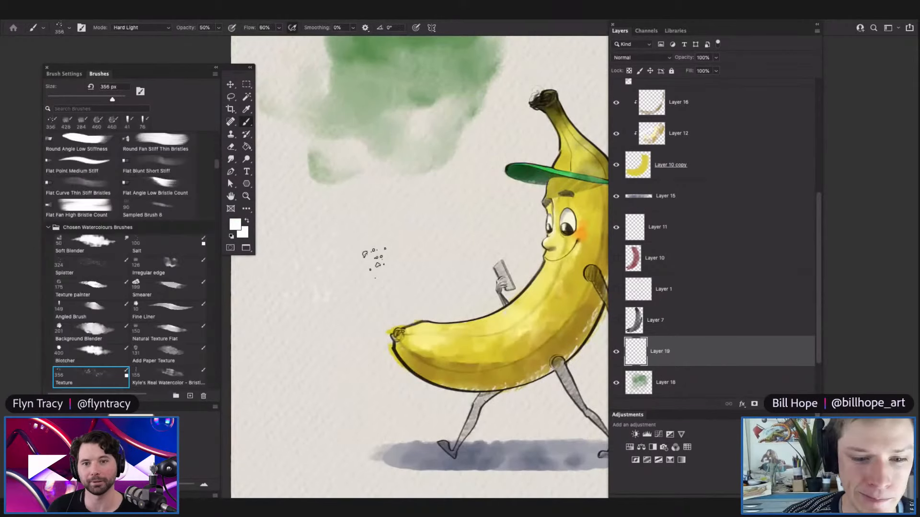
Paint a wavy trunk in brown #5f463c from the foliage down to the ground with Kyle's Real Watercolor bristle brush at 102 px.
right_click(359, 261)
click(459, 424)
key(Return)
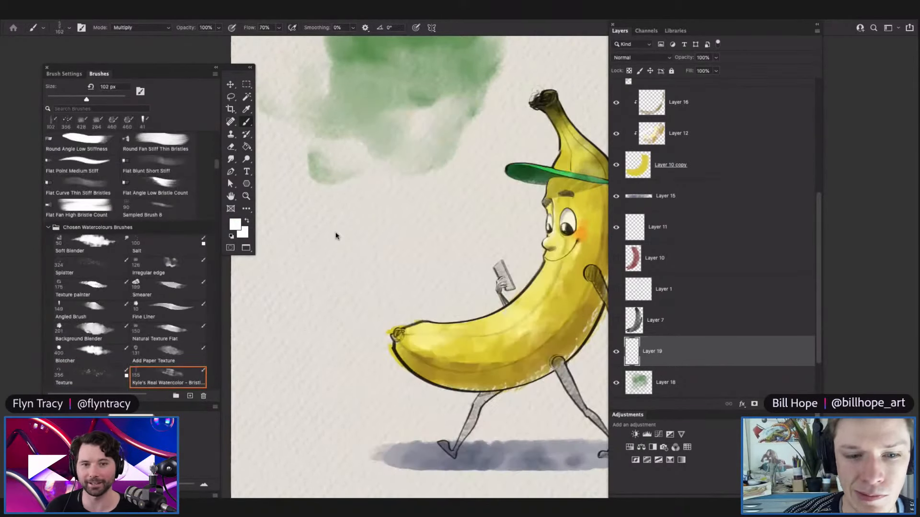
click(235, 224)
drag(598, 454, 598, 464)
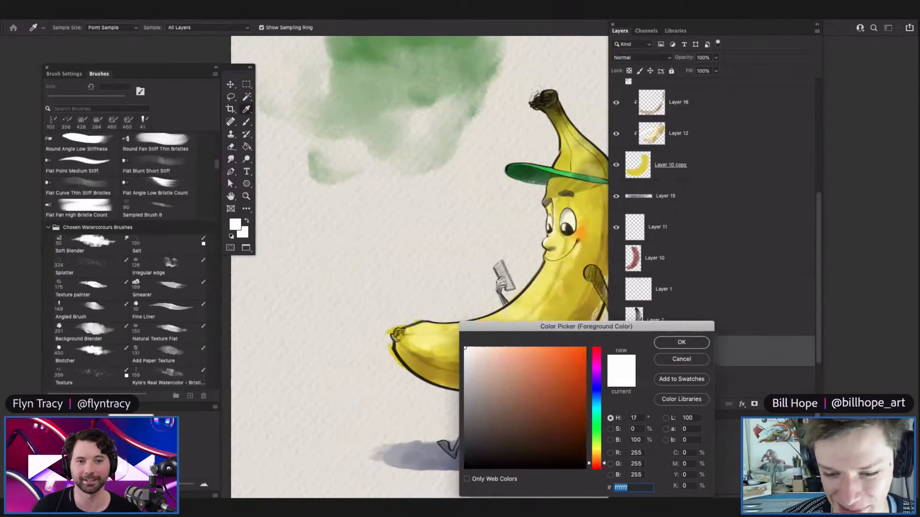
click(514, 413)
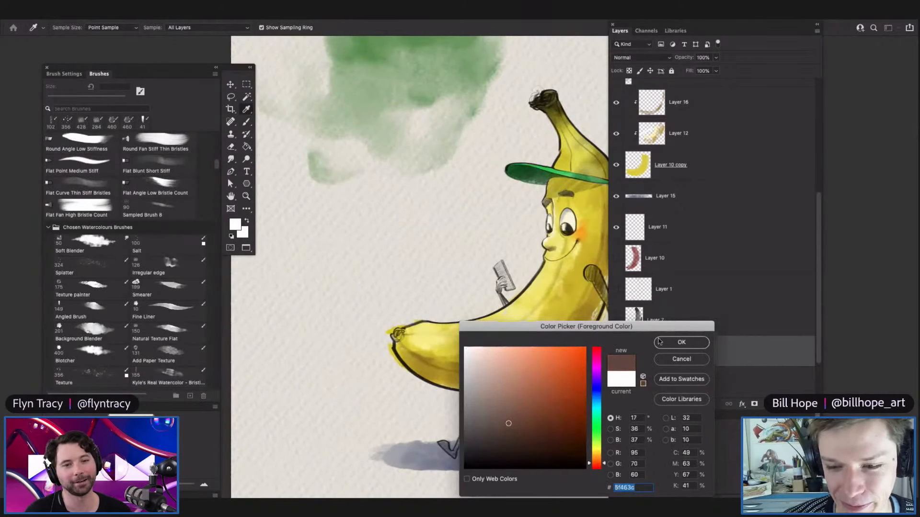
click(681, 342)
mouse_move(370, 154)
mouse_down()
mouse_move(285, 338)
mouse_move(295, 468)
mouse_up()
Try a branch inside the foliage with the bristle brush reduced to 81 px.
key(z)
mouse_move(416, 273)
mouse_down()
mouse_move(379, 272)
mouse_move(393, 261)
mouse_up()
drag(441, 162, 464, 180)
right_click(456, 180)
drag(527, 129, 521, 128)
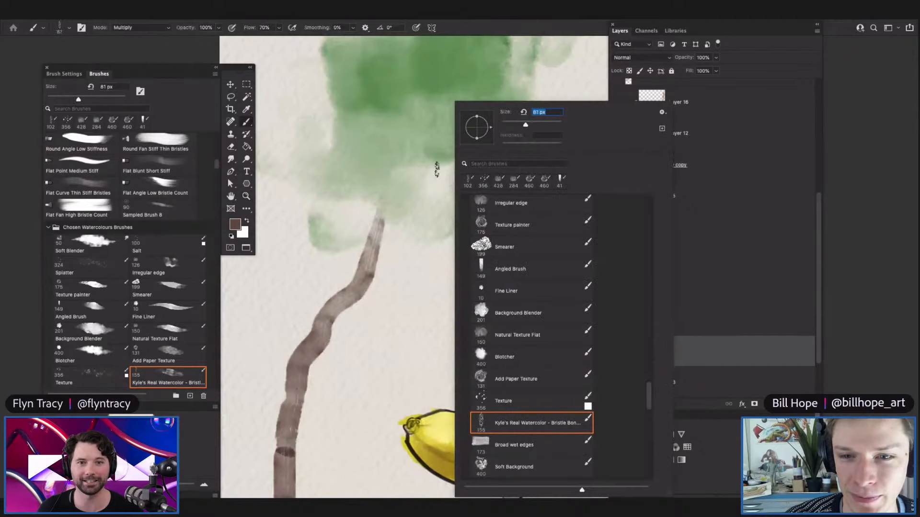
click(437, 140)
drag(441, 147, 430, 197)
key(ctrl+z)
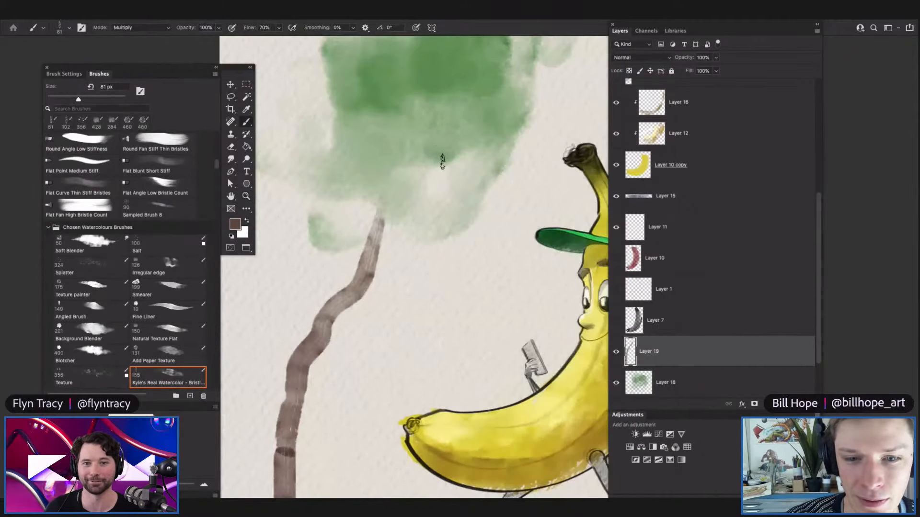
Paint thinner brown branches reaching from the trunk up into the foliage with the bristle brush at 59 px.
right_click(443, 157)
drag(512, 126, 509, 126)
click(423, 175)
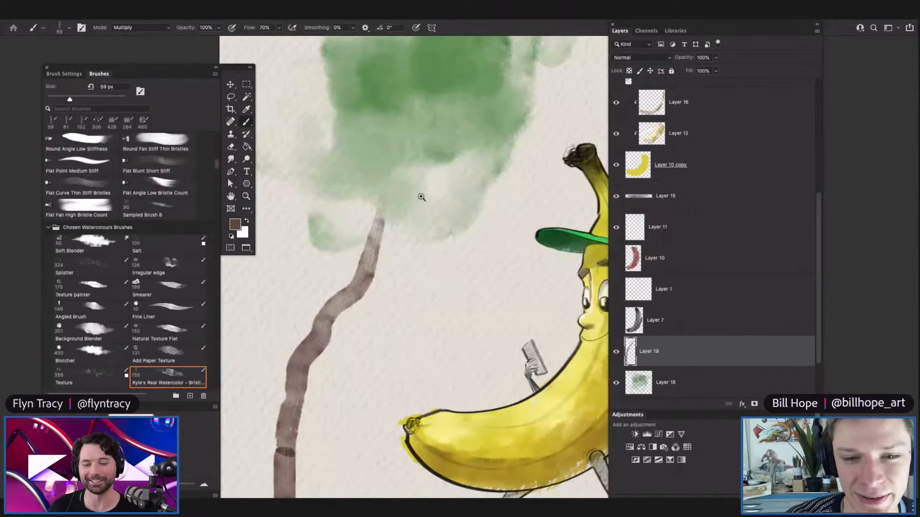
drag(420, 201, 435, 197)
mouse_move(450, 157)
mouse_down()
mouse_move(445, 276)
mouse_move(407, 309)
mouse_move(318, 348)
mouse_move(301, 391)
mouse_up()
mouse_move(440, 241)
mouse_down()
mouse_move(388, 272)
mouse_move(418, 259)
mouse_up()
mouse_move(373, 191)
mouse_down()
mouse_move(363, 275)
mouse_move(337, 362)
mouse_move(345, 330)
mouse_up()
drag(420, 280, 378, 297)
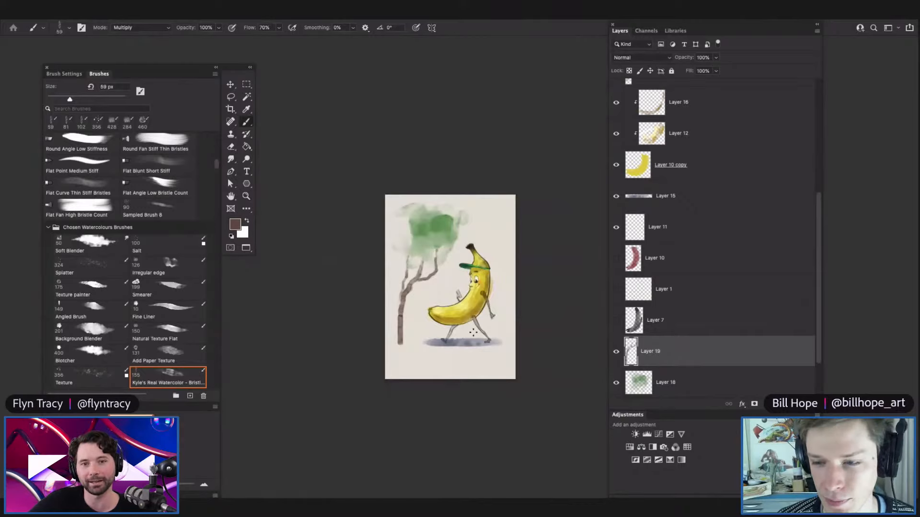
Select the trunk layer and foliage layer together and move the whole tree slightly upward on the page.
shift+click(663, 376)
drag(479, 298, 512, 323)
key(v)
drag(398, 323, 400, 310)
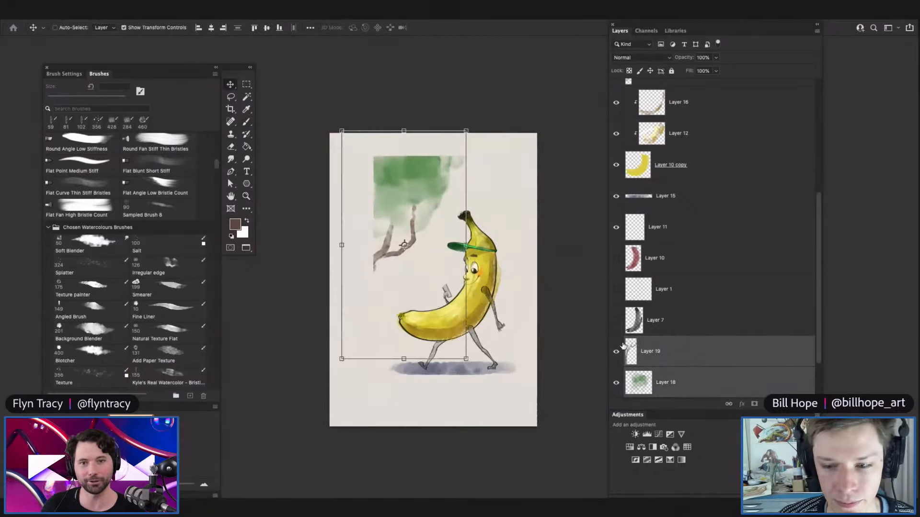
click(617, 382)
click(617, 382)
drag(425, 278, 492, 320)
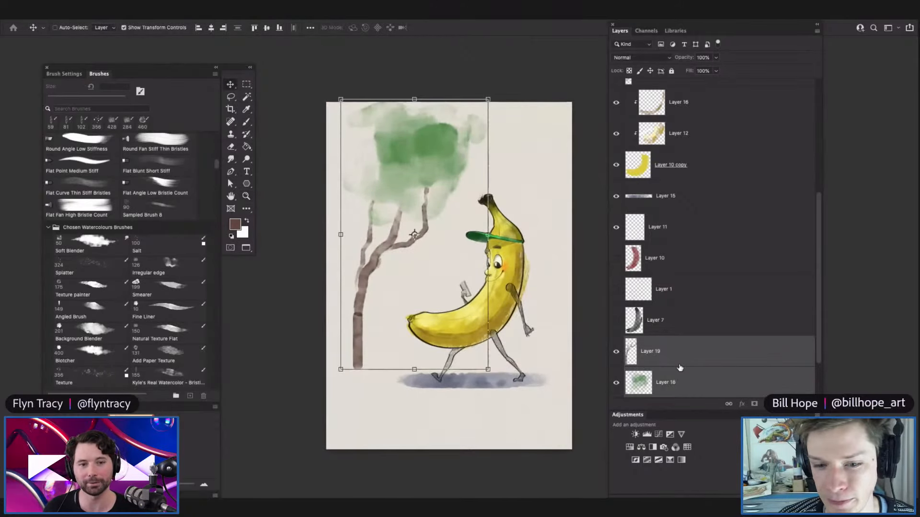
drag(425, 353, 435, 352)
drag(448, 256, 434, 254)
drag(430, 123, 450, 144)
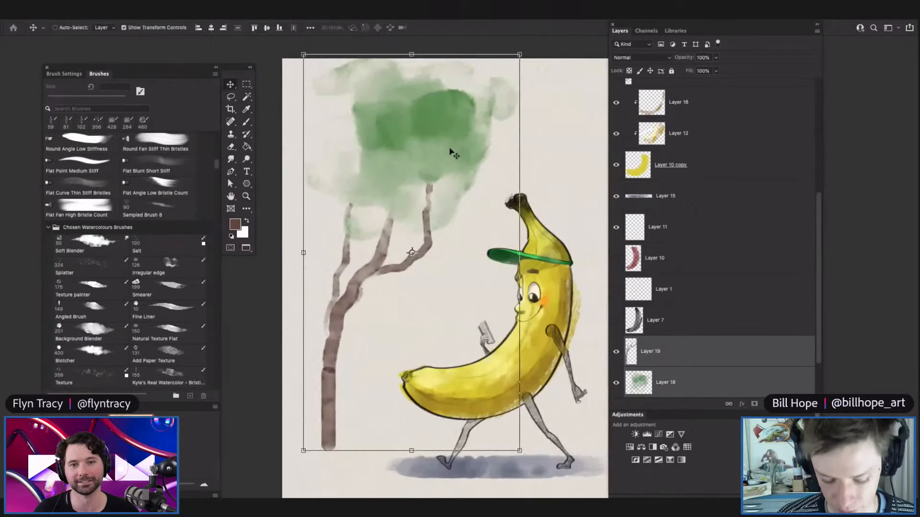
On the foliage layer, sample the foliage green and paint a short dark stroke along the lower right foliage edge with the 59 px bristle brush.
click(663, 381)
drag(483, 283, 465, 280)
drag(430, 178, 452, 236)
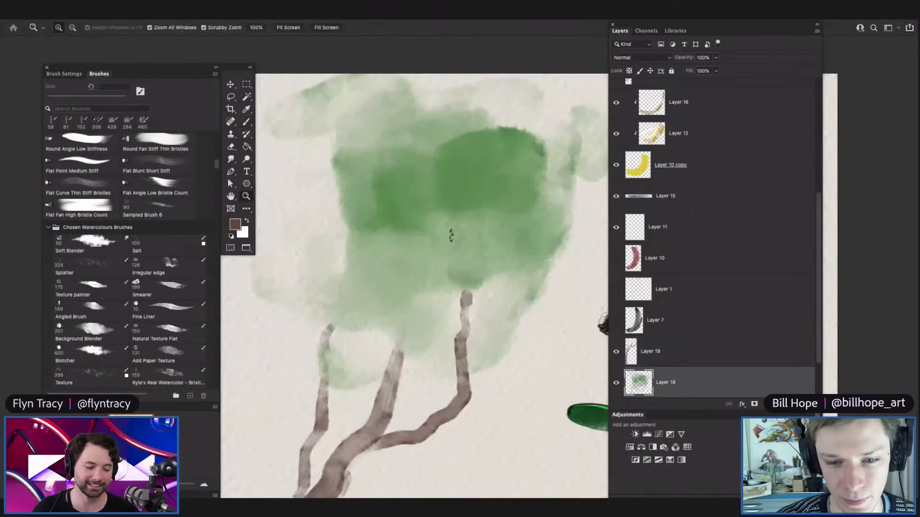
alt+click(457, 179)
mouse_move(468, 364)
mouse_down()
mouse_move(493, 351)
mouse_move(502, 333)
mouse_move(472, 356)
mouse_move(508, 327)
mouse_up()
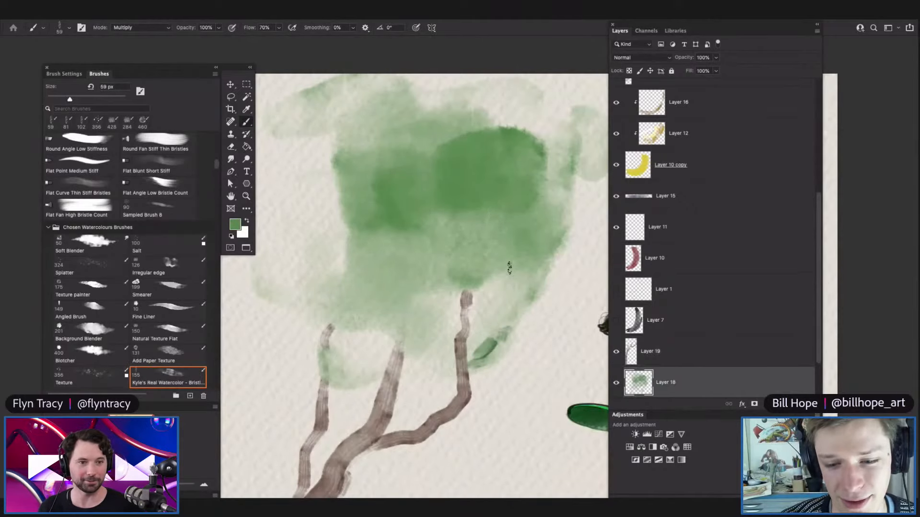
Paint loose green blotches along the foliage's lower edges with the Blotcher brush at 91 px.
right_click(509, 265)
click(576, 365)
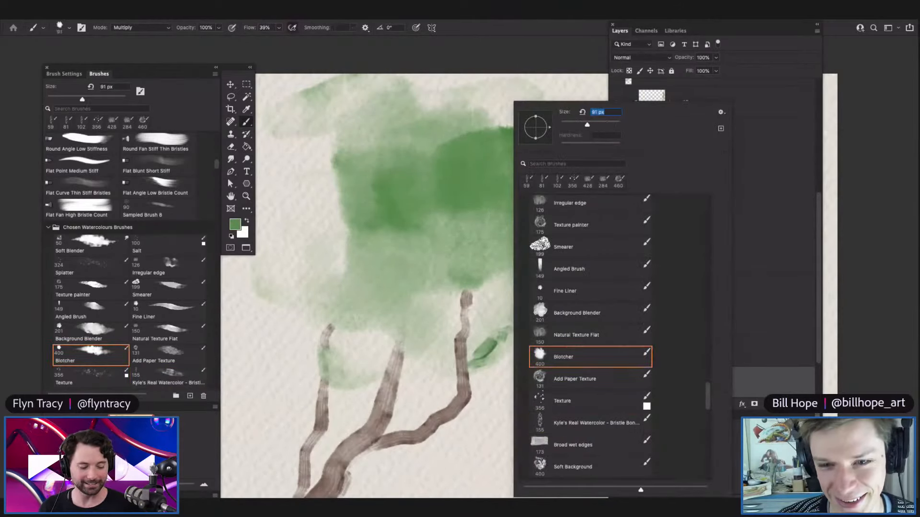
click(484, 261)
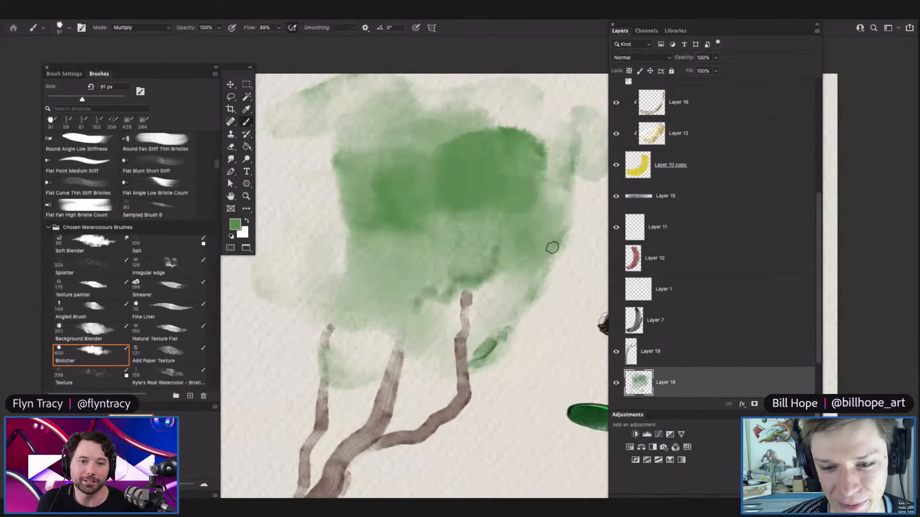
drag(551, 247, 508, 278)
drag(527, 283, 497, 335)
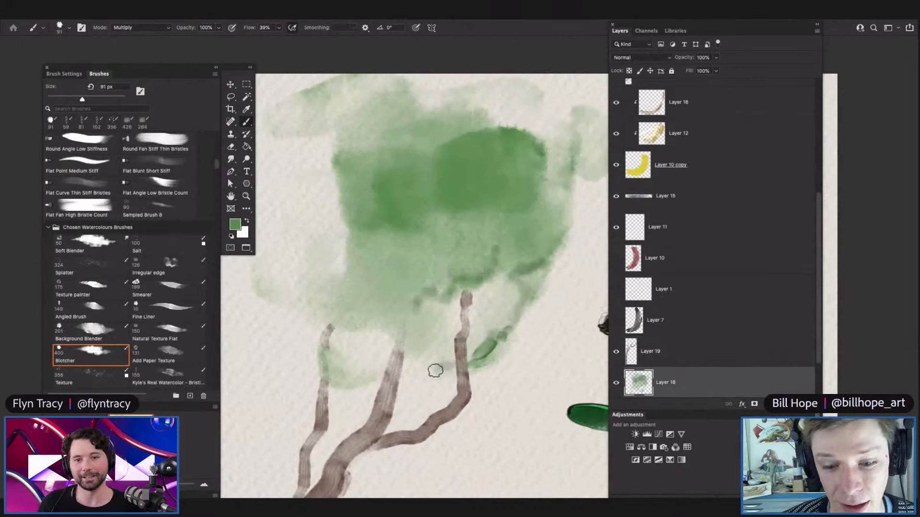
drag(335, 322, 260, 280)
Add broader green blotches across the middle and lower part of the foliage with the Blotcher brush at 130 px.
key(super+space)
mouse_move(474, 233)
mouse_down()
mouse_move(426, 237)
mouse_move(361, 279)
mouse_move(371, 287)
mouse_move(393, 271)
mouse_up()
click(523, 219)
right_click(504, 237)
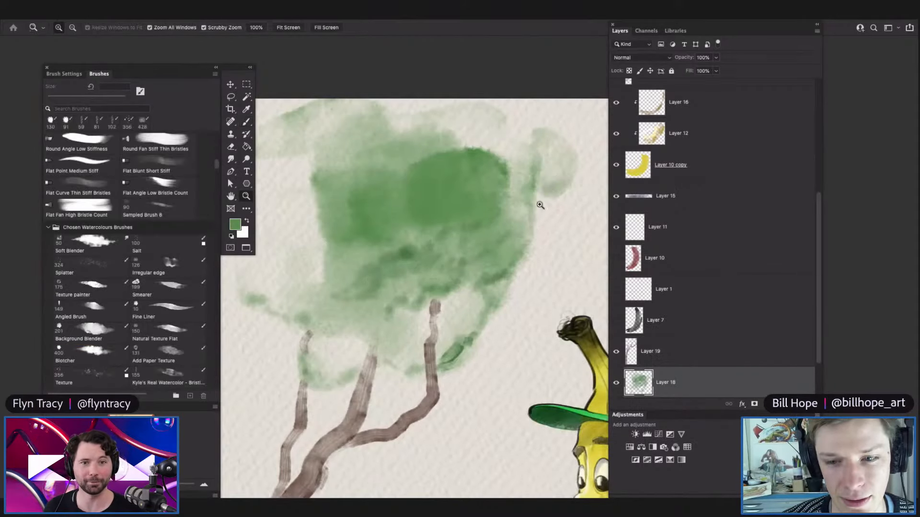
key(super+0)
scroll(508, 264, up, 3)
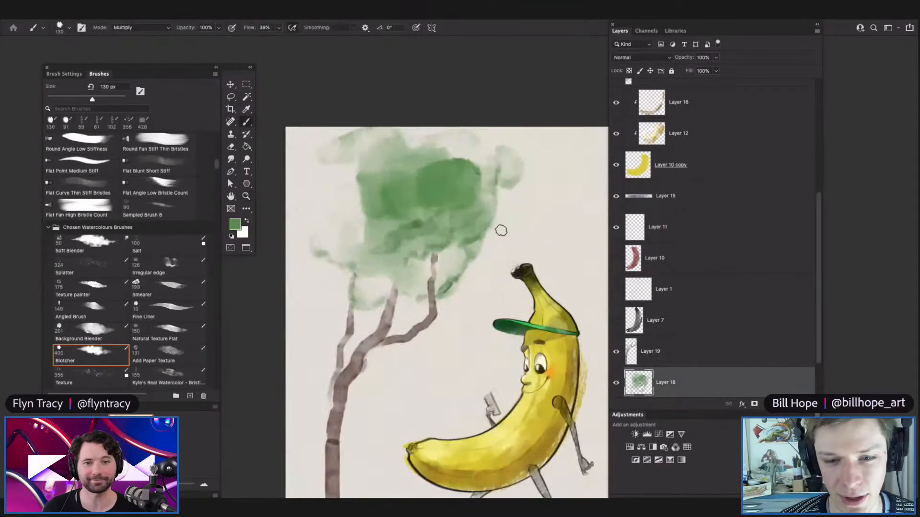
Load the foliage layer as a selection and brush light green #b0f999 inside it on a new layer with Blotcher at 316 px.
super+click(647, 387)
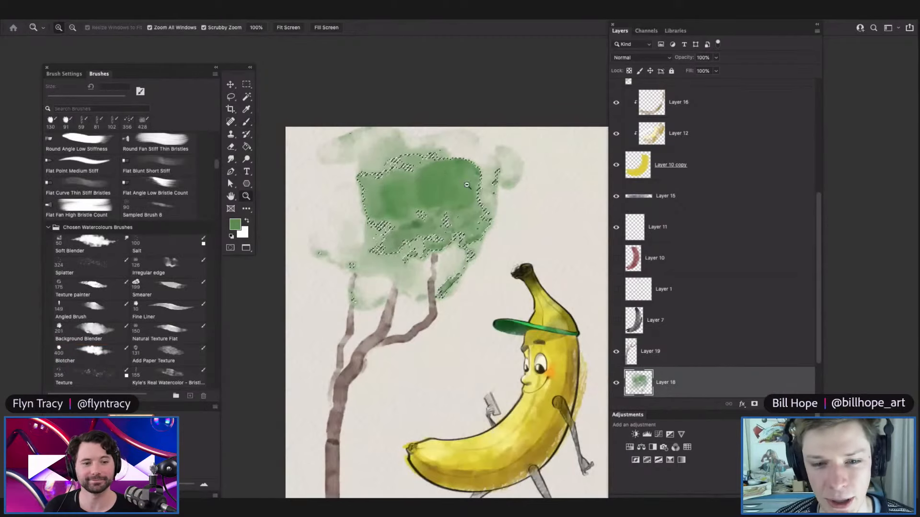
scroll(455, 182, up, 2)
right_click(456, 106)
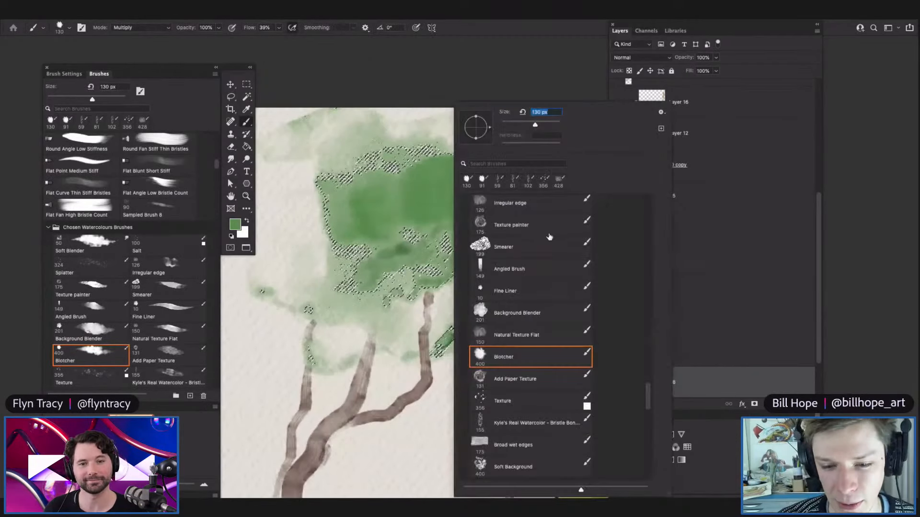
click(437, 87)
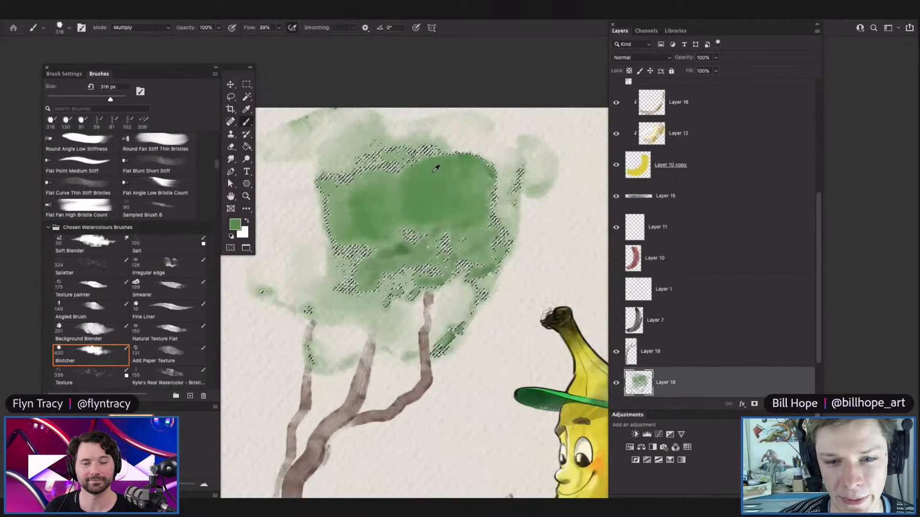
key(n)
click(524, 360)
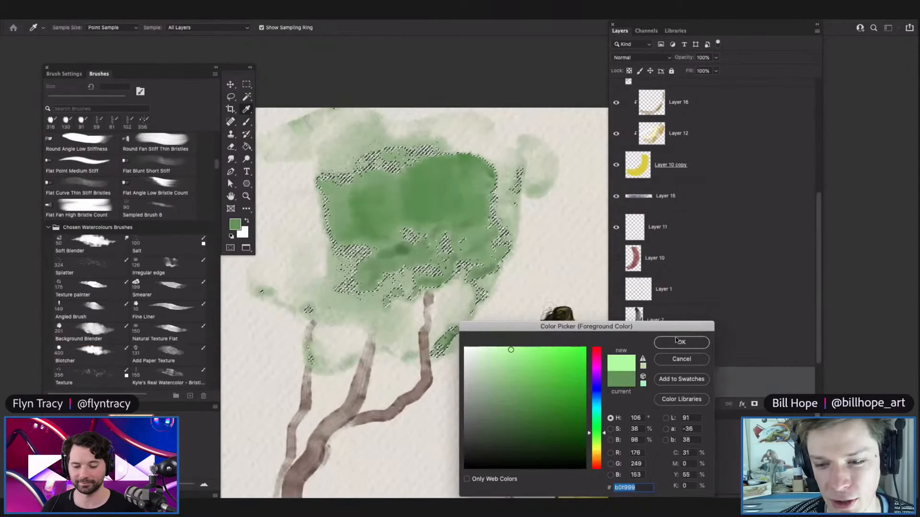
click(681, 342)
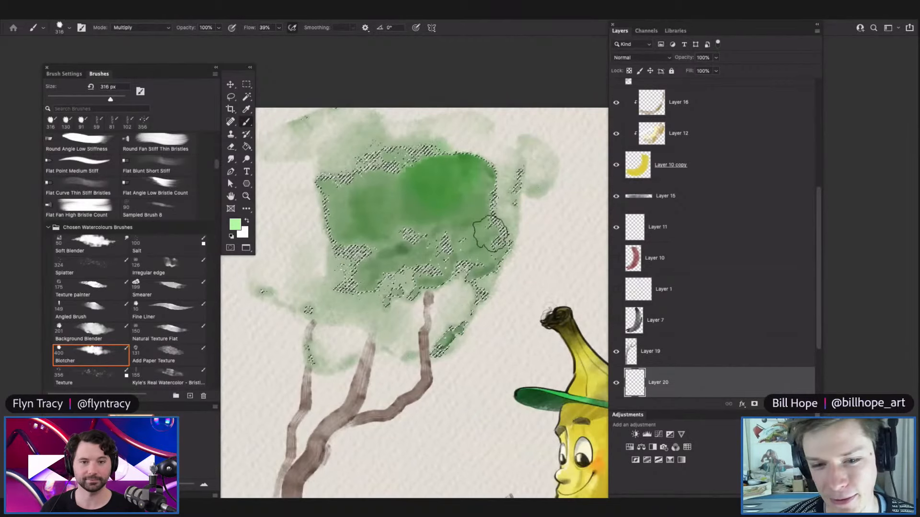
Pick a paler green, paint a soft highlight on the foliage's upper right part inside the selection, and deselect.
key(i)
key(n)
click(487, 353)
click(681, 342)
mouse_move(464, 169)
mouse_down()
mouse_move(447, 167)
mouse_move(445, 202)
mouse_up()
drag(388, 181, 390, 180)
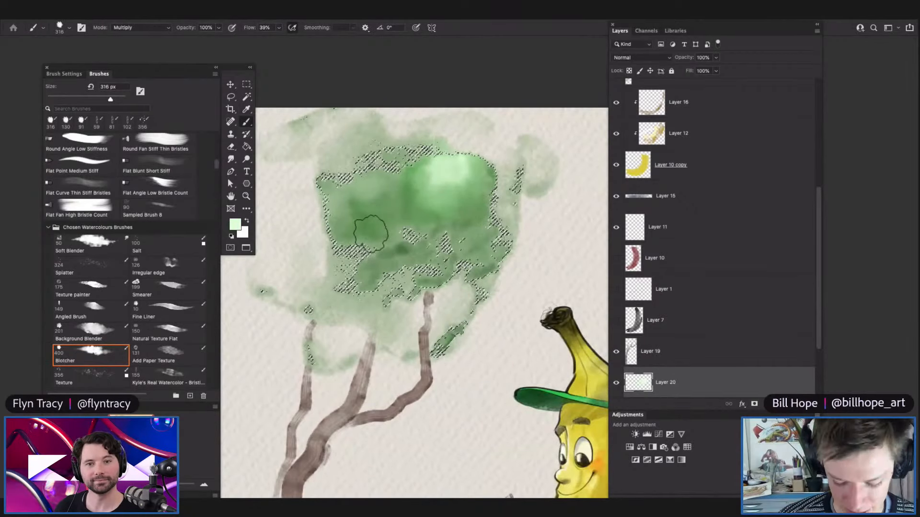
key(z)
drag(450, 196, 426, 209)
key(m)
key(z)
drag(498, 274, 469, 298)
key(z)
key(m)
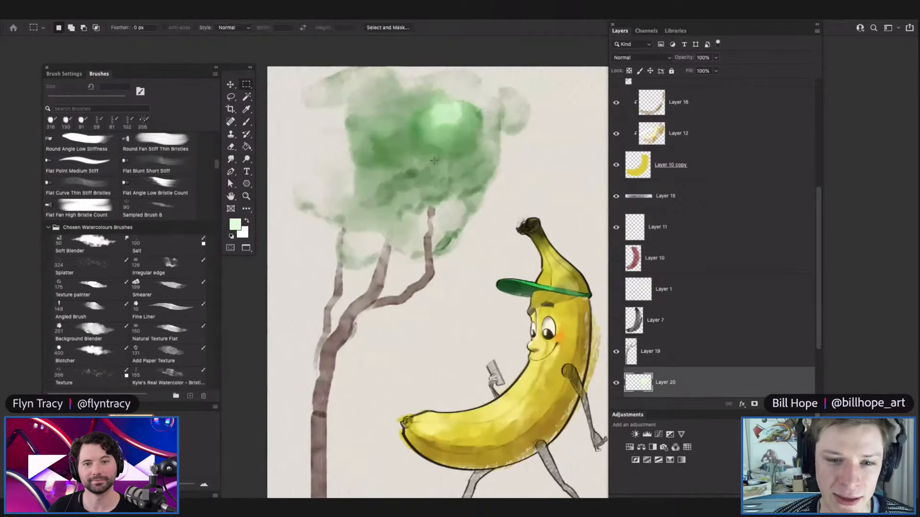
Examine the foliage highlight and the brown branches of the tree up close.
drag(417, 111, 428, 129)
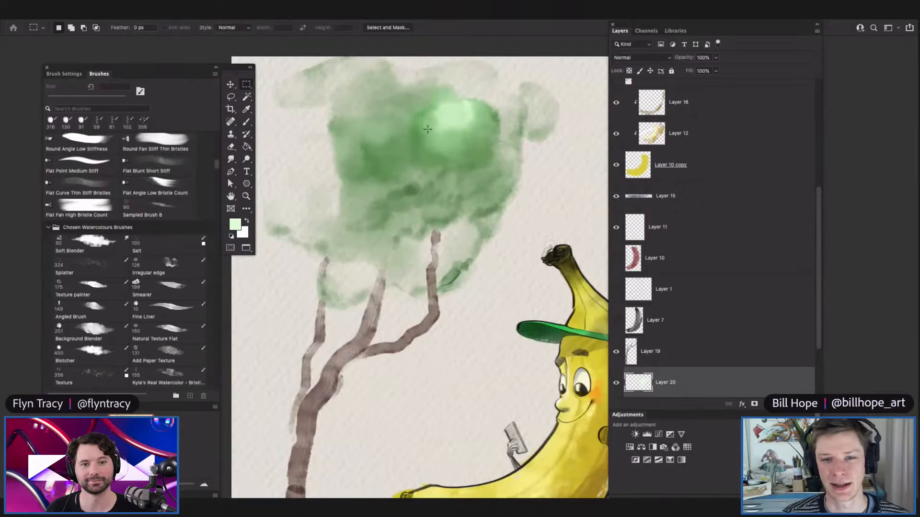
drag(445, 183, 431, 194)
drag(432, 247, 425, 249)
drag(435, 311, 456, 297)
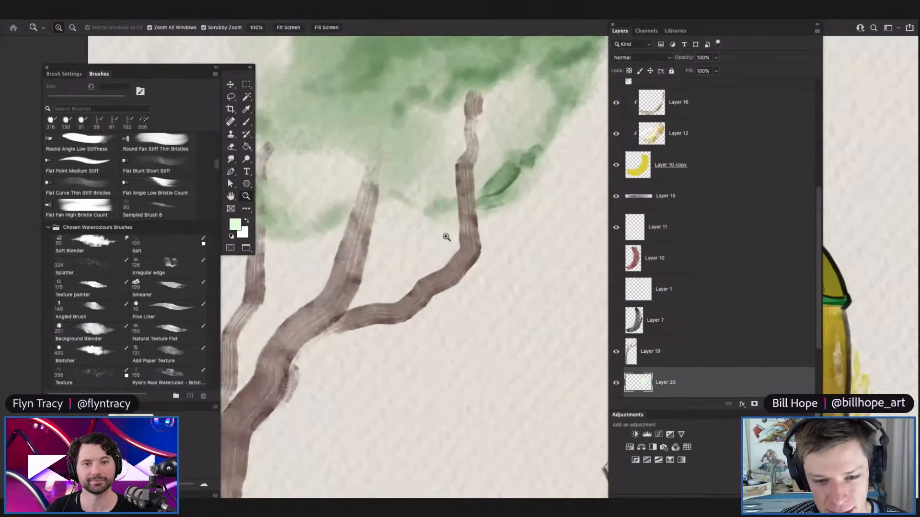
drag(445, 236, 412, 238)
drag(346, 237, 369, 236)
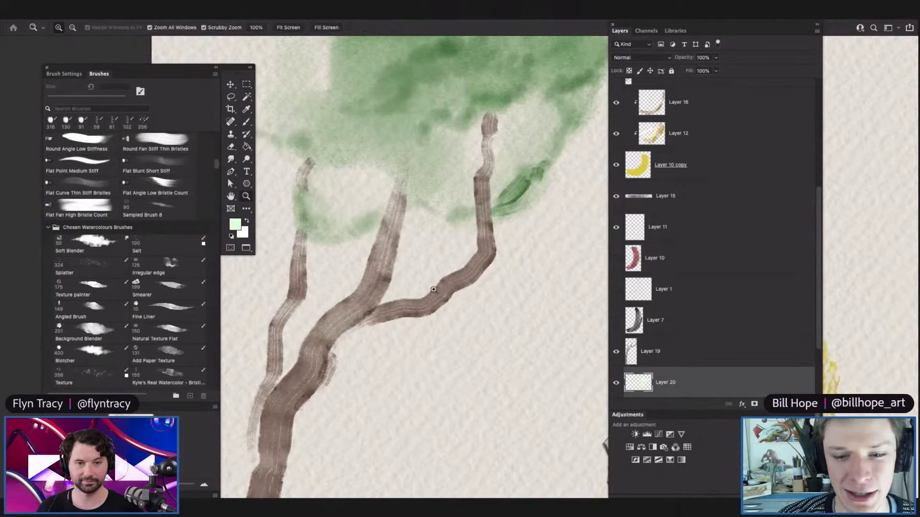
drag(451, 282, 422, 274)
drag(456, 188, 466, 206)
Stamp white speckles into the centre of the foliage with the Texture brush at 356 px.
key(b)
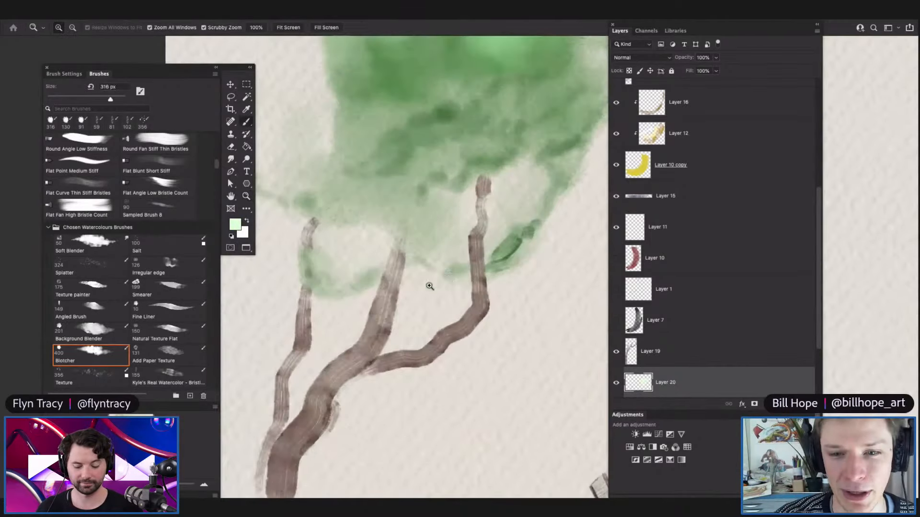
drag(449, 283, 428, 285)
drag(493, 190, 506, 170)
right_click(483, 195)
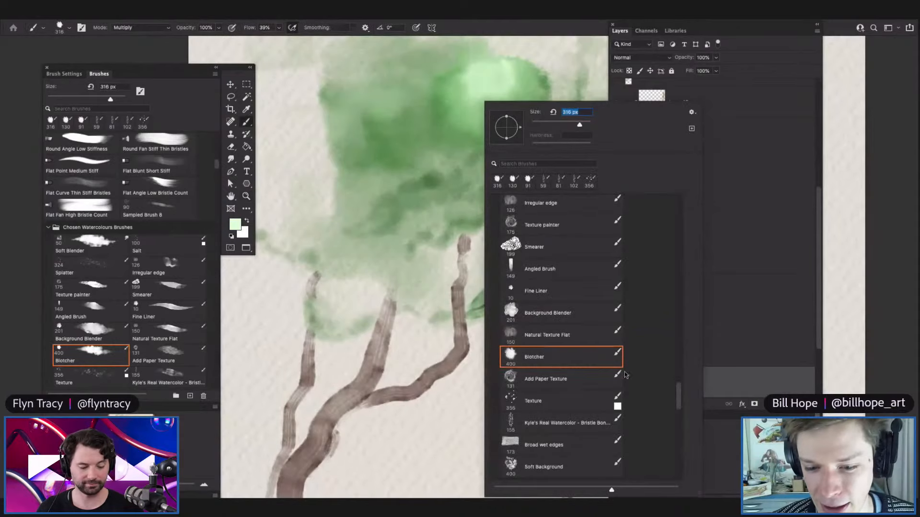
click(539, 400)
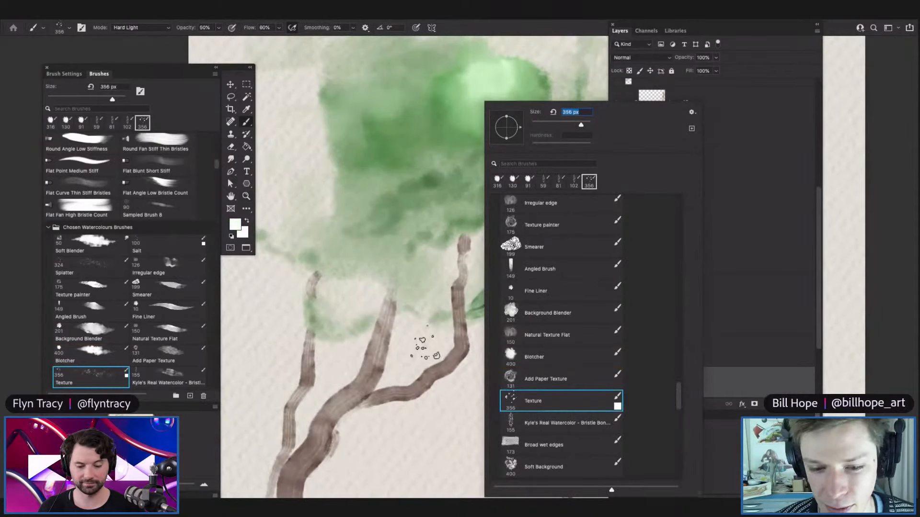
click(376, 189)
drag(453, 144, 418, 184)
drag(406, 344, 382, 343)
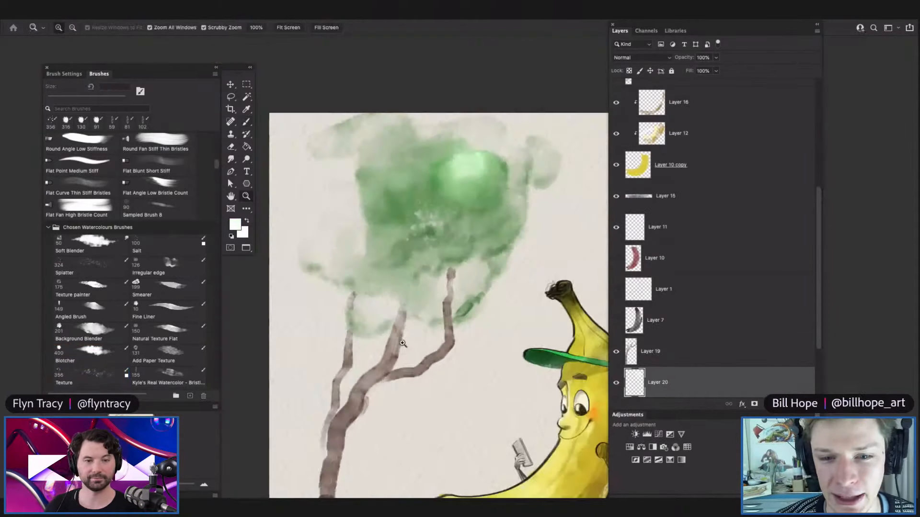
drag(460, 213, 478, 215)
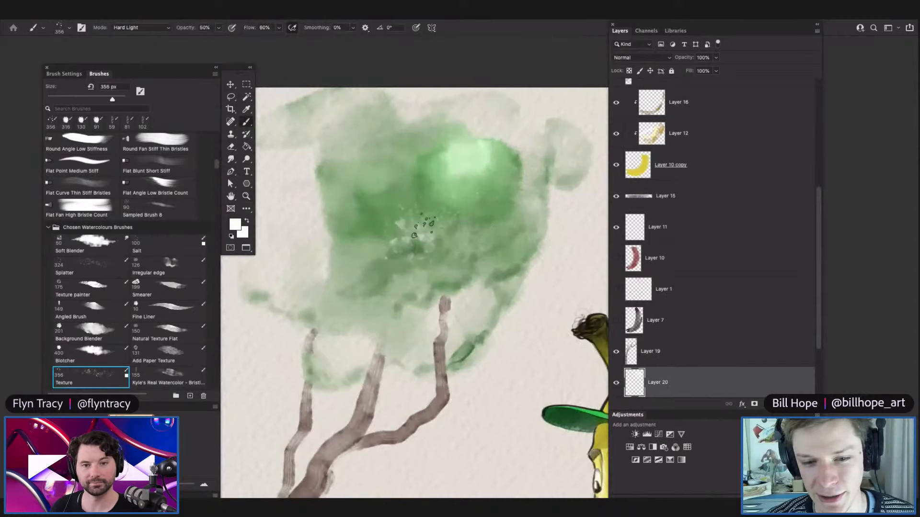
Scatter fine white specks around the highlight and across the foliage with the Salt brush at 100 px.
right_click(428, 234)
scroll(617, 390, up, 4)
click(479, 246)
click(372, 287)
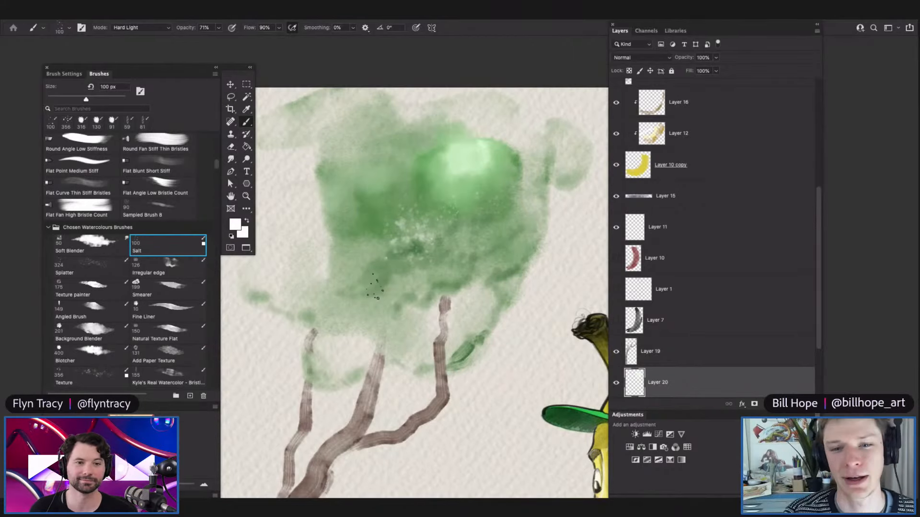
click(431, 159)
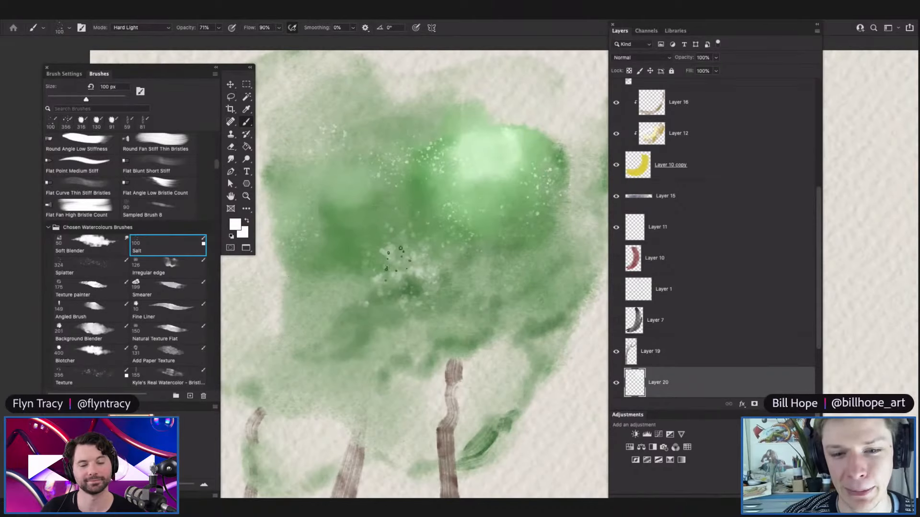
drag(424, 254, 362, 292)
click(423, 263)
click(424, 263)
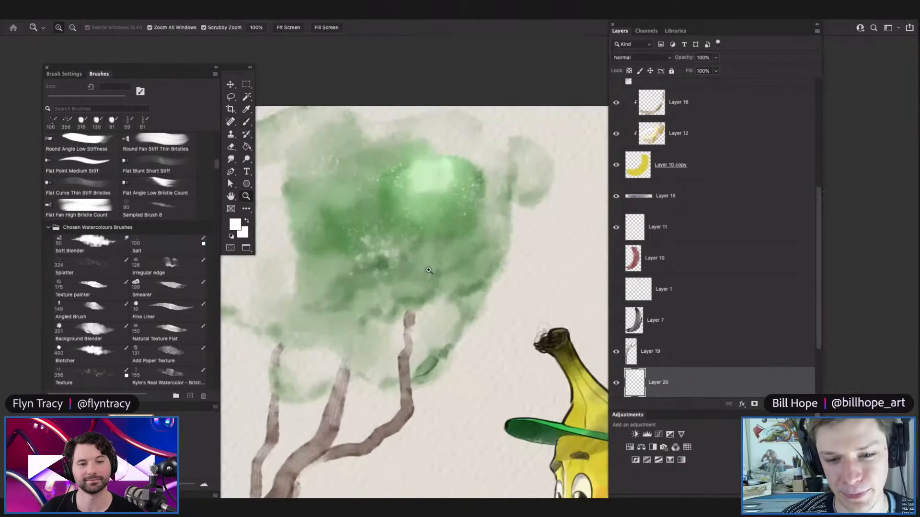
alt+click(460, 238)
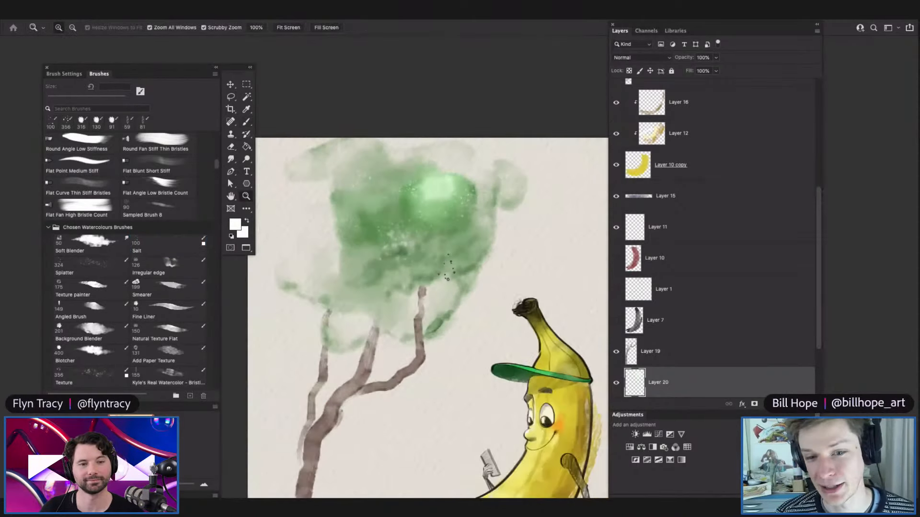
click(447, 274)
Make the trunk layer, Layer 19, active and switch to the Smearer brush at 60 px.
mouse_move(403, 223)
mouse_down()
mouse_move(384, 227)
mouse_move(440, 229)
mouse_move(426, 301)
mouse_up()
drag(401, 372, 415, 353)
drag(434, 265, 424, 303)
drag(449, 413, 468, 443)
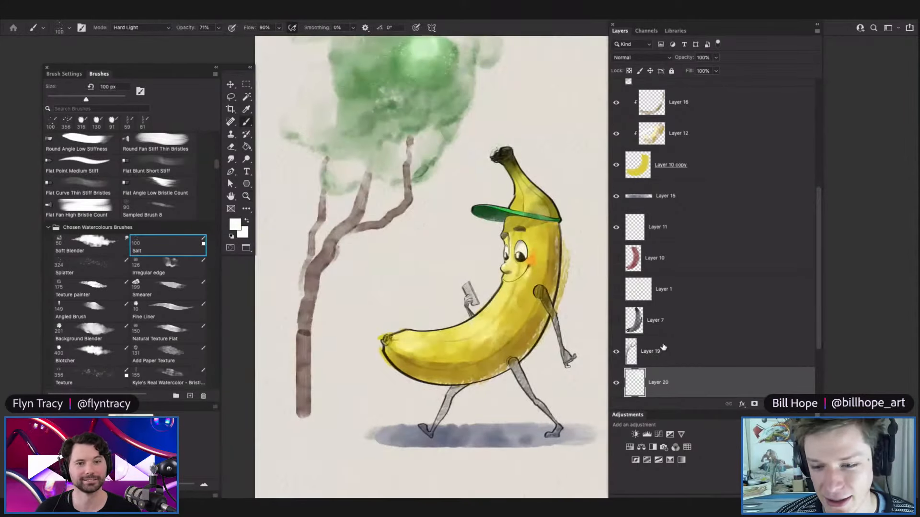
click(663, 348)
drag(323, 424, 341, 429)
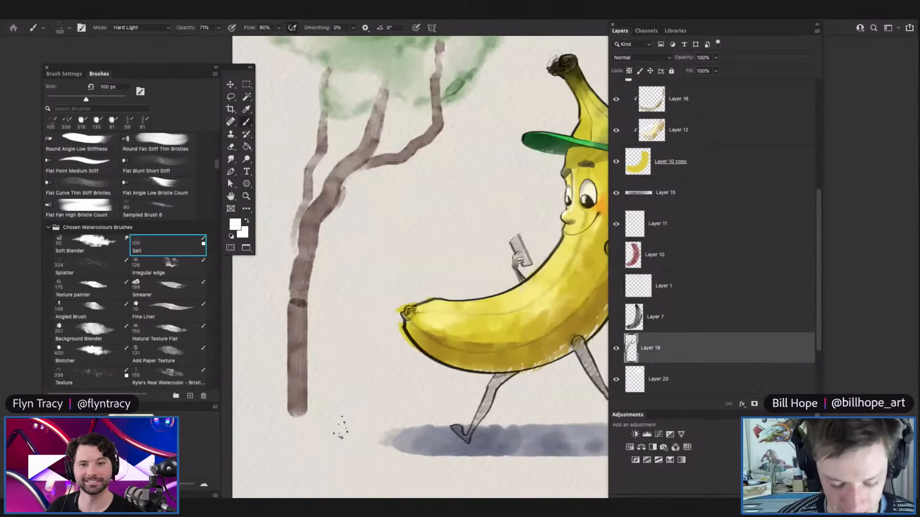
right_click(351, 338)
click(433, 339)
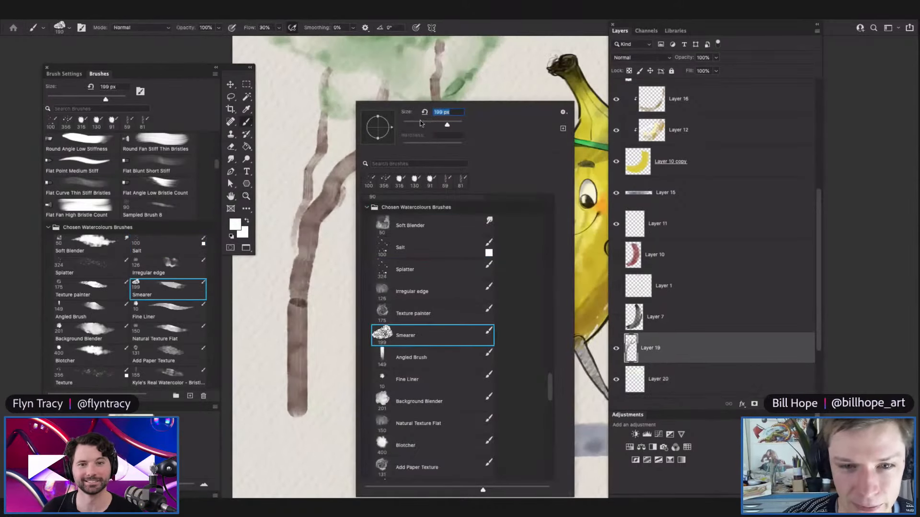
click(349, 279)
drag(338, 376, 353, 351)
Set the foreground colour to grass green (RGB 94, 149, 44) and paint tufts of grass blades around the base of the trunk.
key(n)
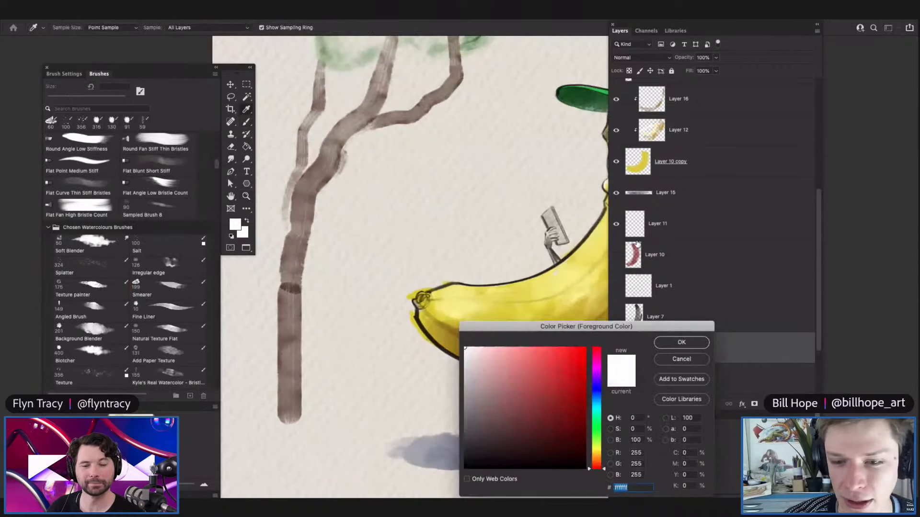
click(596, 438)
drag(519, 409, 551, 397)
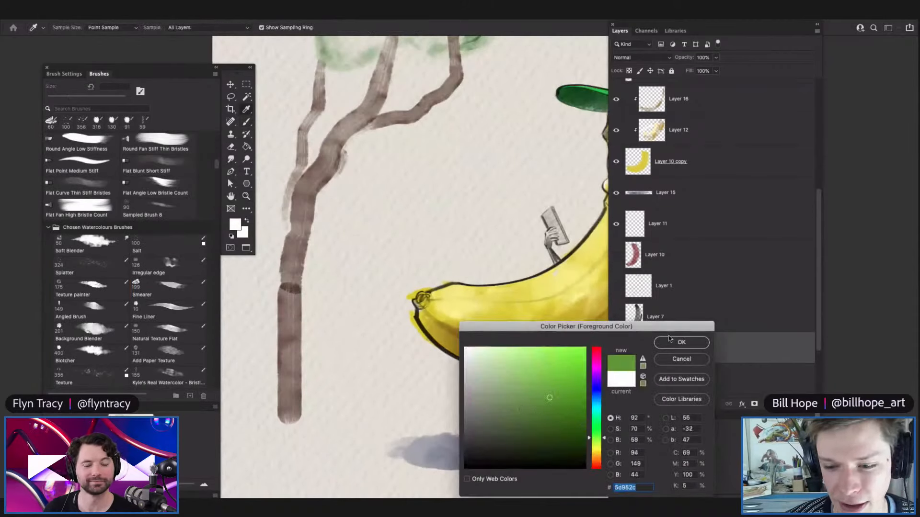
click(669, 339)
drag(303, 404, 326, 295)
mouse_move(337, 334)
mouse_down()
mouse_move(315, 384)
mouse_move(322, 389)
mouse_move(403, 365)
mouse_move(376, 403)
mouse_move(338, 396)
mouse_move(338, 411)
mouse_move(410, 403)
mouse_move(417, 410)
mouse_up()
drag(439, 407, 475, 408)
drag(271, 407, 236, 396)
drag(357, 369, 326, 370)
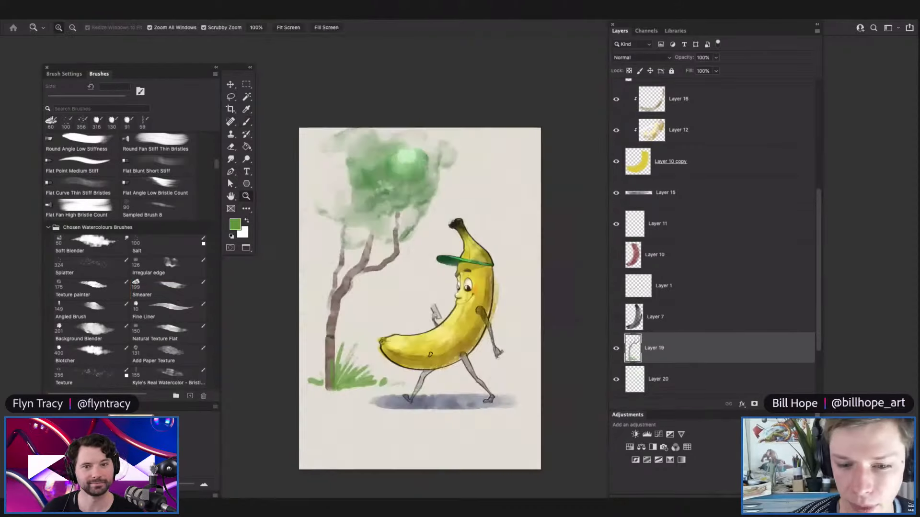
Paint a faint green ground line behind the banana's legs and a small tuft of grass to the right of the character.
drag(463, 344, 489, 343)
mouse_move(426, 402)
mouse_down()
mouse_move(481, 402)
mouse_move(521, 379)
mouse_up()
mouse_move(526, 397)
mouse_down()
mouse_move(531, 380)
mouse_move(553, 396)
mouse_up()
mouse_move(498, 319)
mouse_down()
mouse_move(455, 333)
mouse_move(499, 340)
mouse_move(507, 363)
mouse_up()
key(z)
key(super+space)
mouse_move(518, 291)
mouse_down()
mouse_move(494, 318)
mouse_move(505, 341)
mouse_up()
Select all layers from the trunk layer, Layer 19, up to Layer 4 and group them.
scroll(661, 288, up, 5)
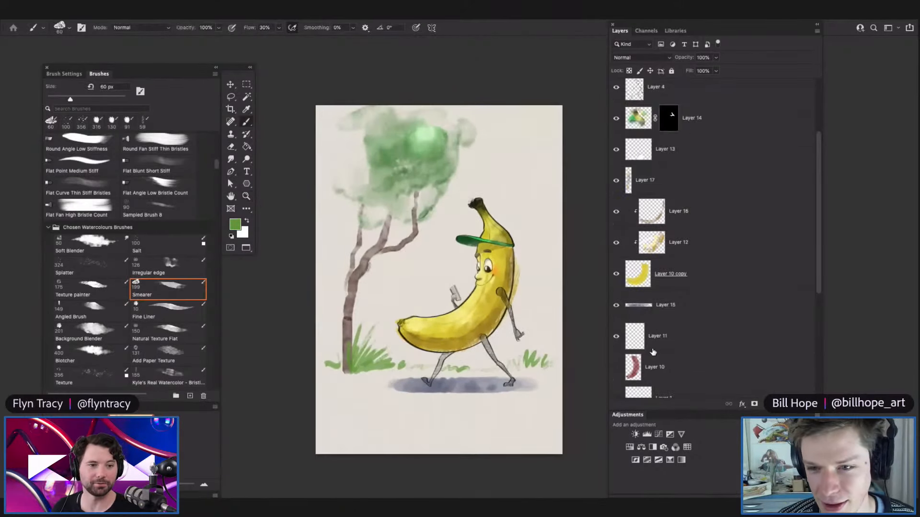
shift+click(701, 174)
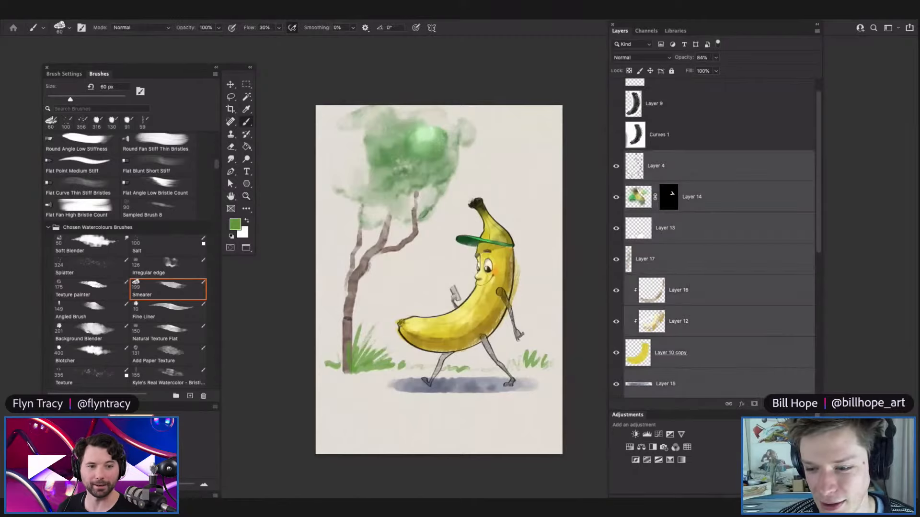
key(super+g)
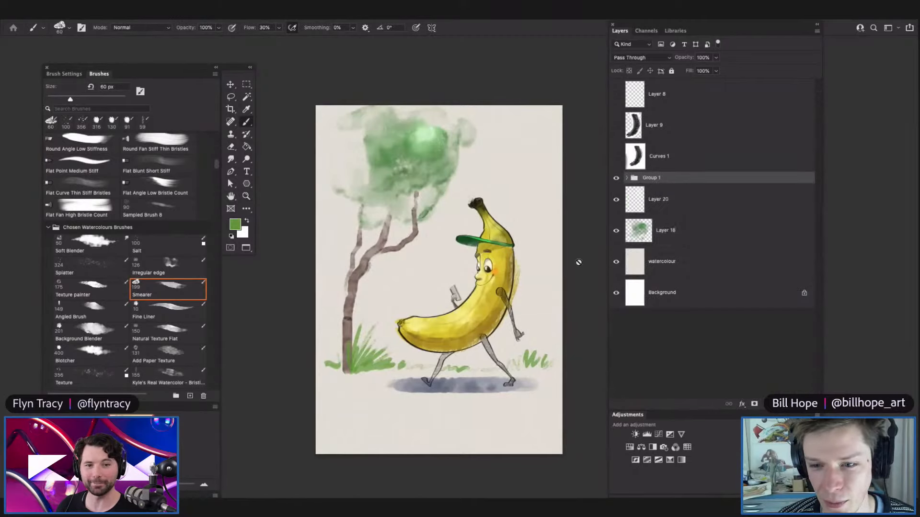
Select Group 1, Layer 20 and Layer 18 together and move the artwork down the page to free space above.
shift+click(665, 231)
key(v)
drag(488, 277, 491, 327)
key(super+space)
drag(502, 377, 554, 307)
key(super+space)
drag(500, 187, 538, 236)
key(super+space)
drag(548, 181, 587, 186)
mouse_move(490, 209)
mouse_down()
mouse_move(459, 225)
mouse_move(520, 209)
mouse_move(538, 217)
mouse_up()
key(b)
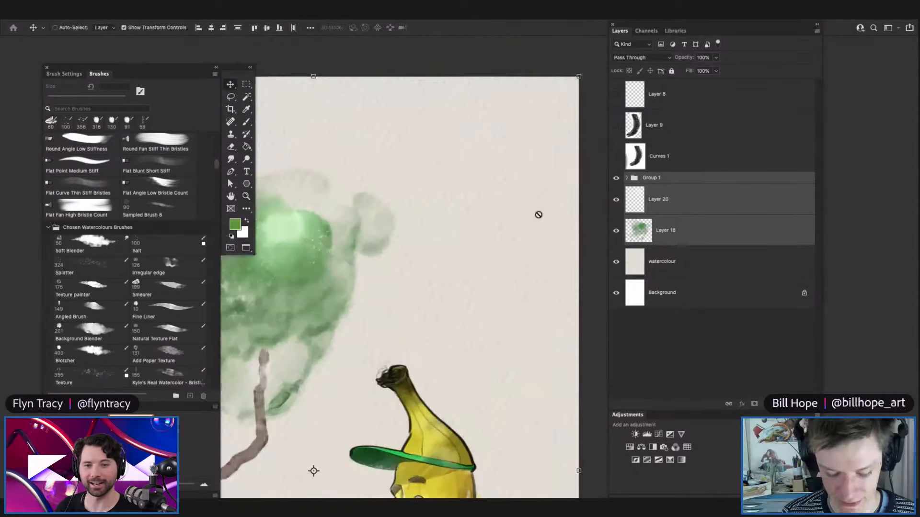
Add a new empty layer directly above Group 1.
click(735, 178)
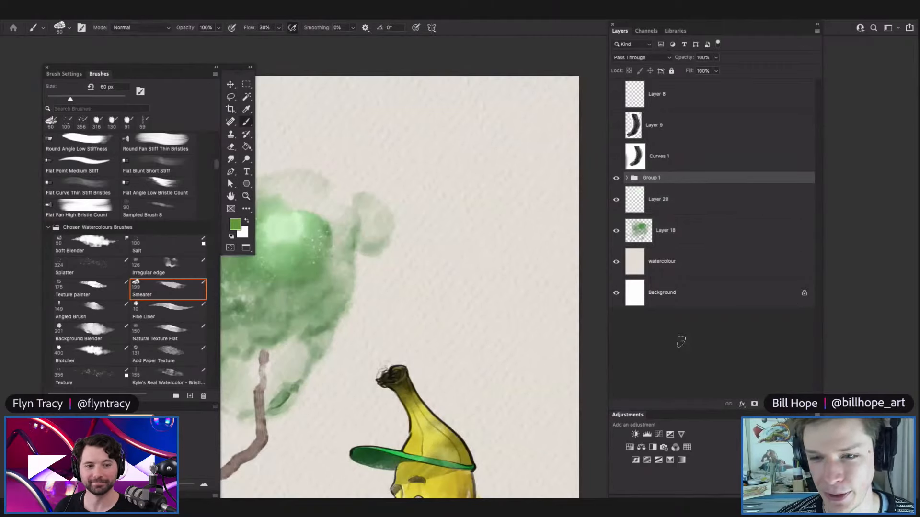
key(super+shift+alt+n)
key(z)
drag(455, 212, 474, 218)
key(b)
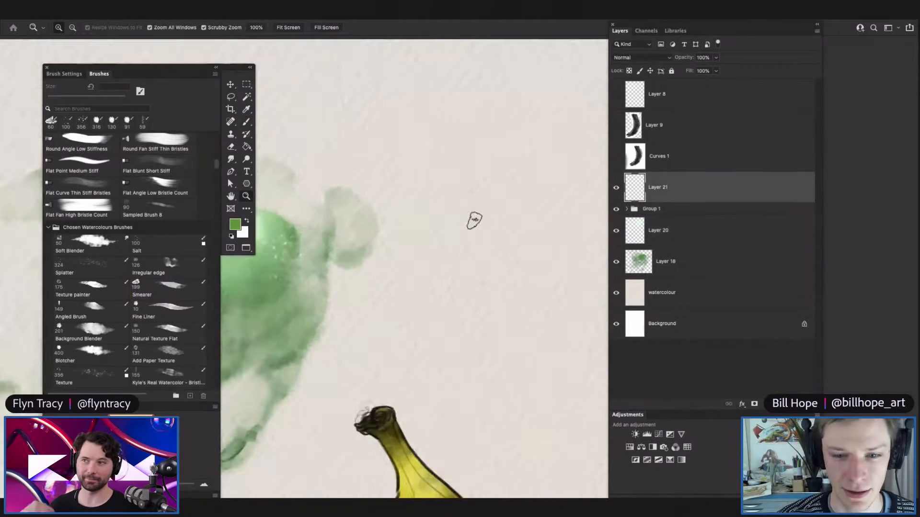
Hide the brush names in the preset picker and choose the Black simple brush at 6 px with black.
right_click(405, 257)
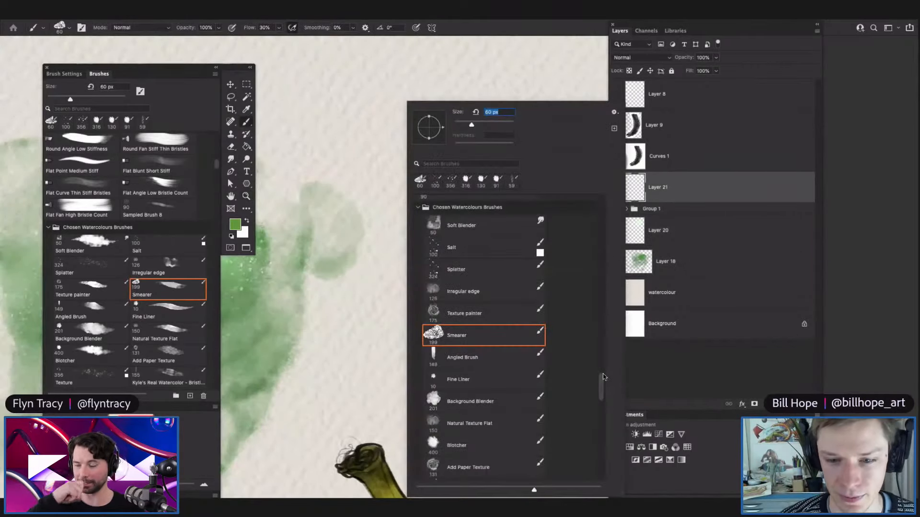
scroll(603, 389, up, 5)
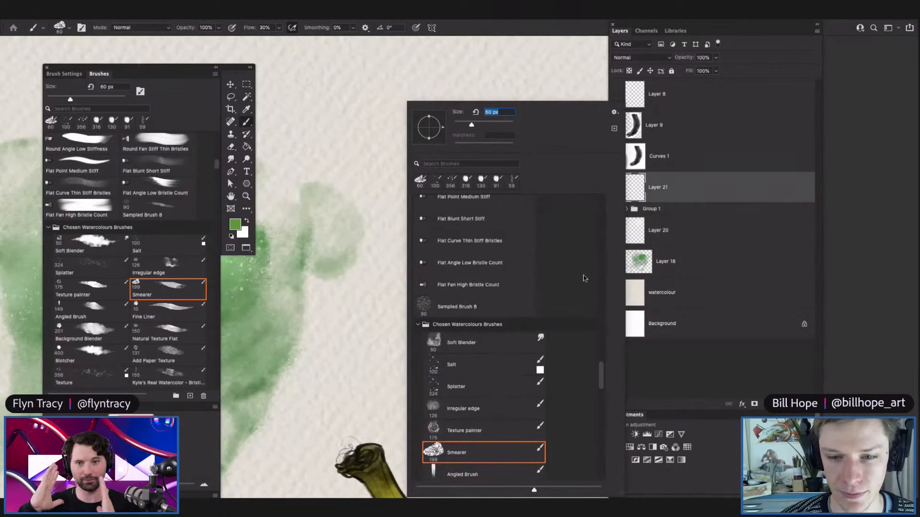
click(614, 113)
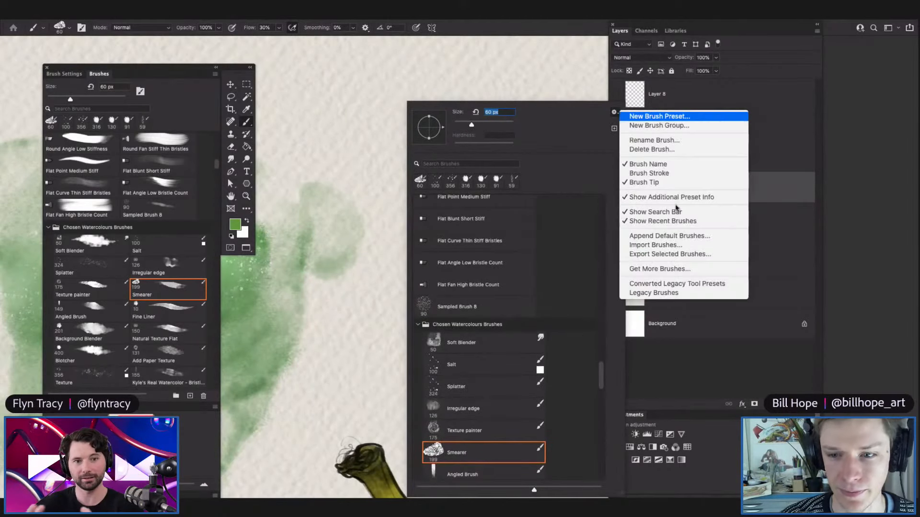
click(650, 165)
drag(598, 415, 602, 188)
click(525, 207)
click(390, 302)
key(z)
mouse_move(391, 299)
mouse_down()
mouse_move(421, 281)
mouse_move(454, 230)
mouse_move(503, 191)
mouse_up()
drag(407, 203, 463, 195)
key(b)
key(z)
key(b)
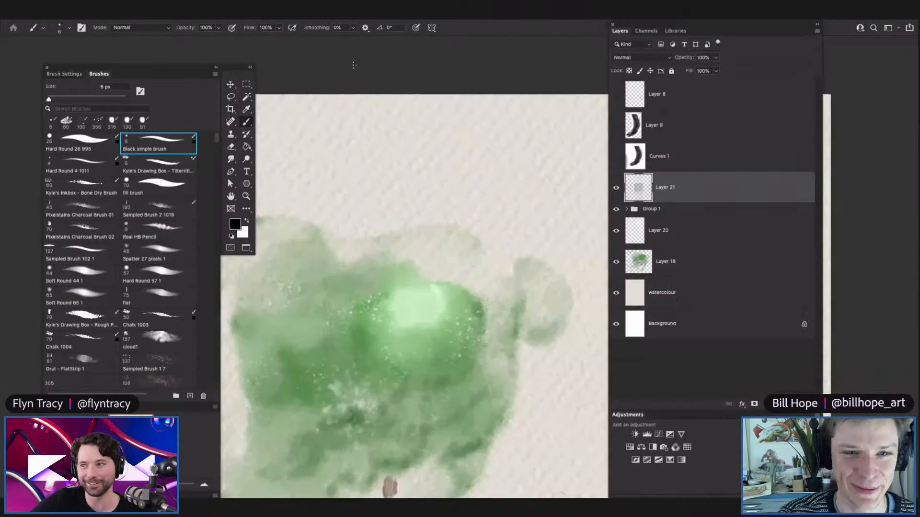
Sketch a bird's long pointed beak and rounded head in the empty area to the right of the treetop.
drag(380, 235, 306, 249)
drag(446, 253, 398, 267)
drag(592, 242, 603, 227)
click(561, 195)
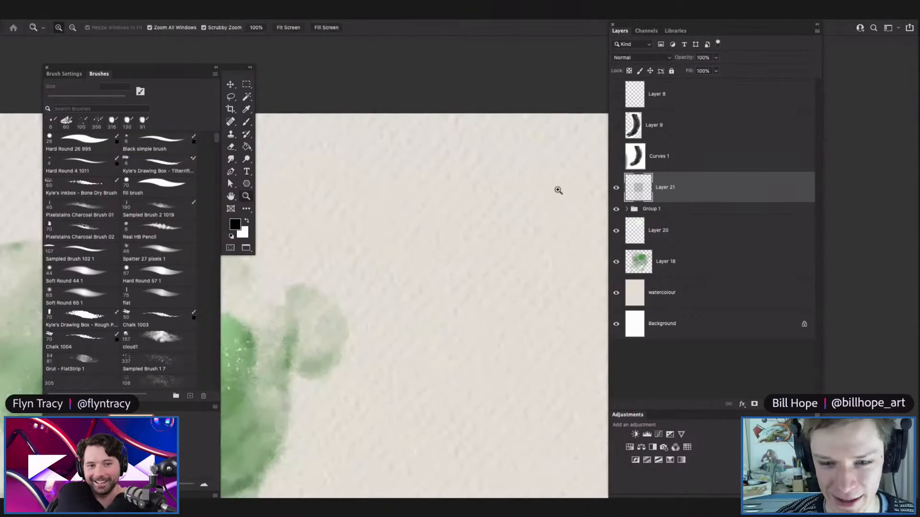
drag(419, 193, 428, 219)
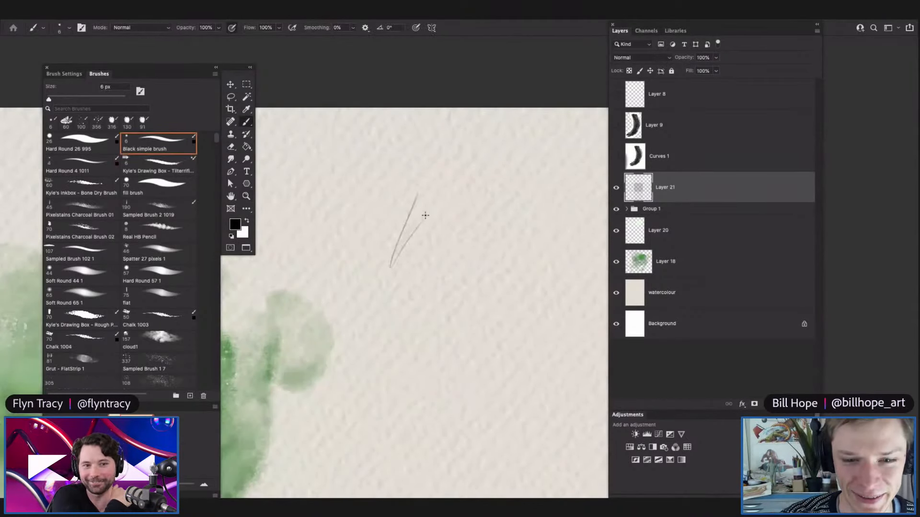
mouse_move(418, 183)
mouse_down()
mouse_move(468, 143)
mouse_move(488, 173)
mouse_up()
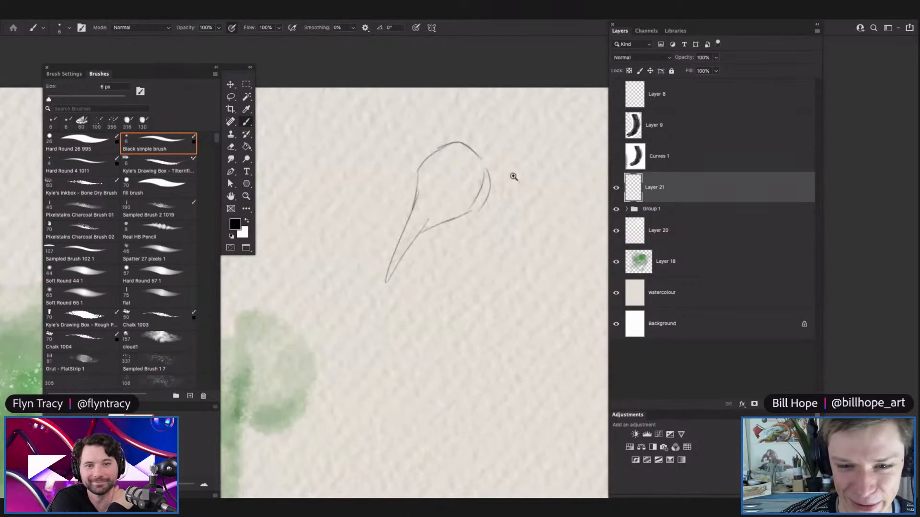
Sketch the lines of the bird's nape and throat running down from the head.
alt+click(513, 177)
click(517, 236)
drag(484, 139, 489, 209)
drag(460, 180, 459, 196)
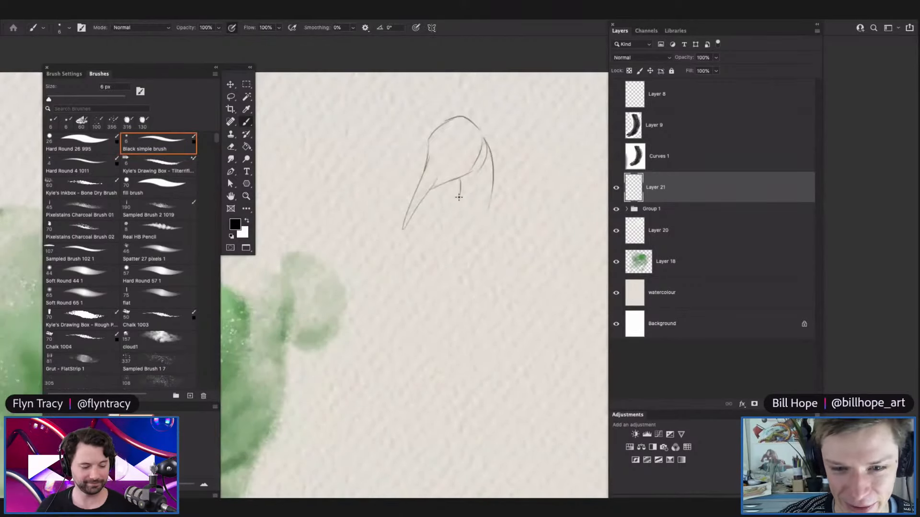
alt+click(495, 206)
click(510, 177)
drag(485, 142, 507, 176)
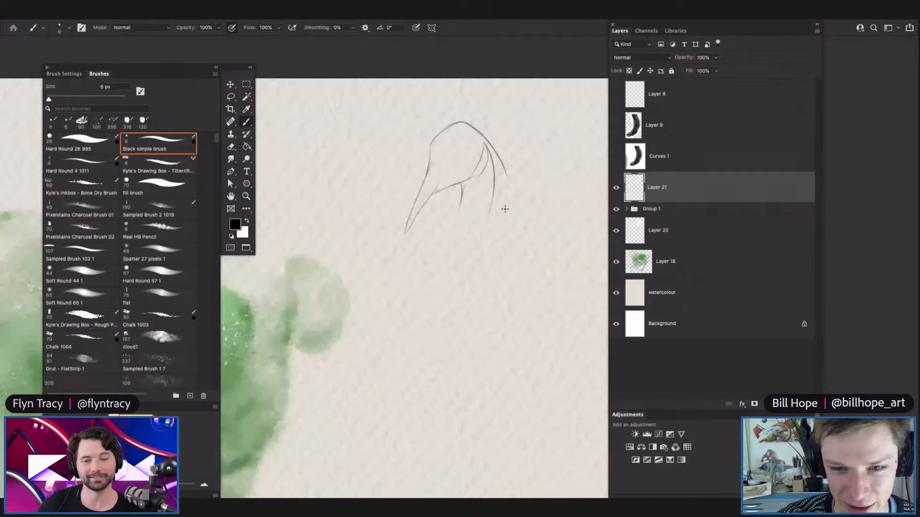
Sketch the bird's body outline with a curved breast, a sloping back and the underside of the belly.
drag(458, 239, 516, 371)
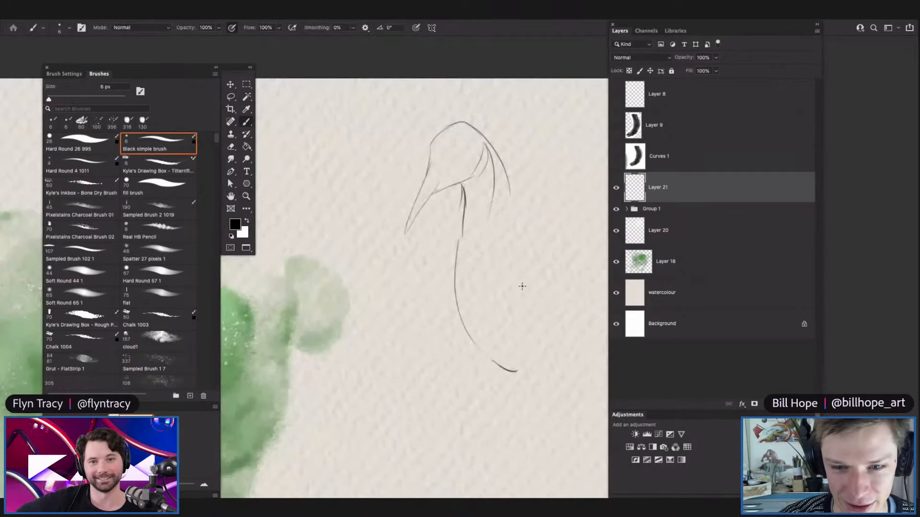
drag(516, 206, 571, 286)
drag(576, 321, 579, 338)
drag(494, 356, 554, 386)
key(super+minus)
key(super+minus)
scroll(509, 219, up, 2)
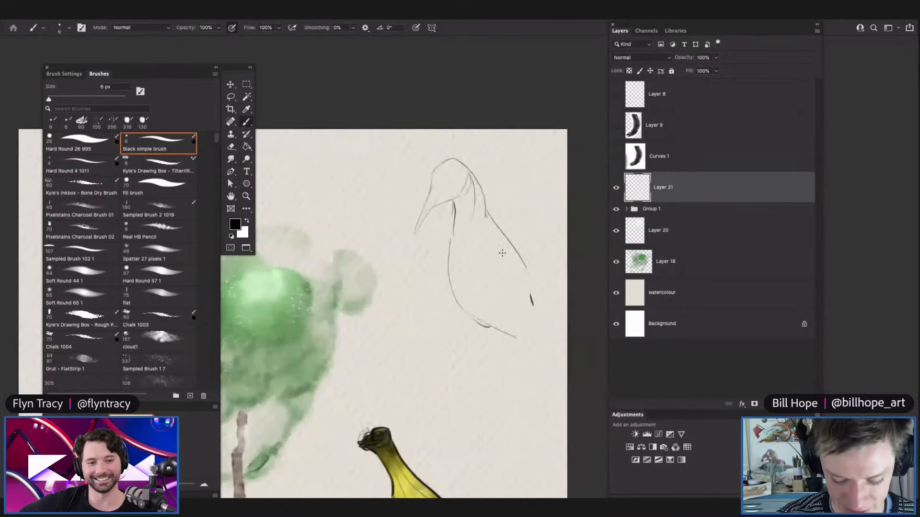
Scale the bird sketch to about 89%, rotate it about 7° counterclockwise and move it closer to the tree.
key(v)
mouse_move(517, 304)
mouse_down()
mouse_move(477, 268)
mouse_move(479, 279)
mouse_up()
mouse_move(505, 320)
mouse_down()
mouse_move(501, 267)
mouse_move(468, 263)
mouse_move(459, 271)
mouse_up()
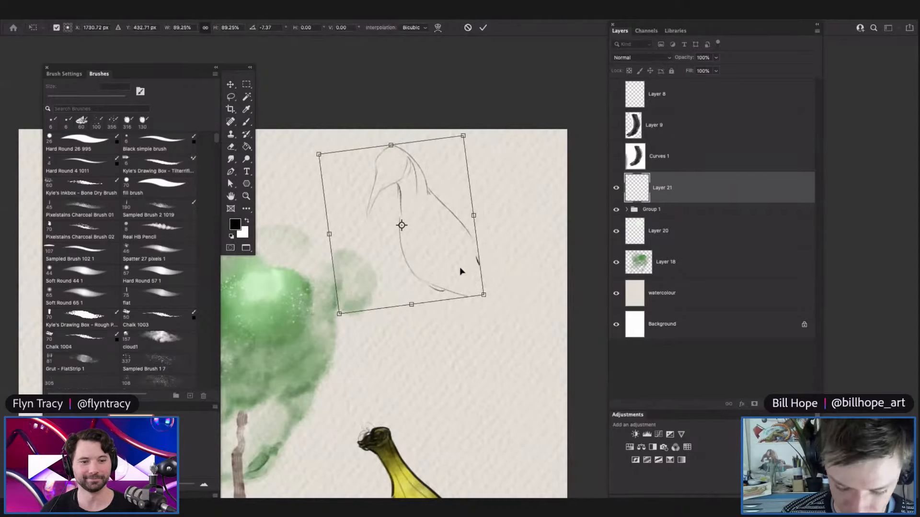
key(Return)
Sketch the bird's two round eyes, with brows above them and lower lids inside.
key(b)
scroll(396, 167, up, 5)
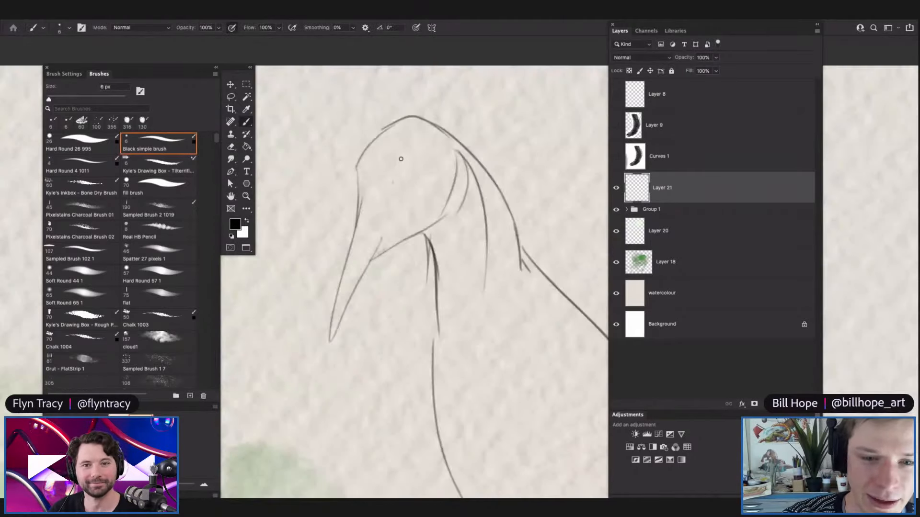
mouse_move(396, 177)
mouse_down()
mouse_move(434, 172)
mouse_move(413, 151)
mouse_up()
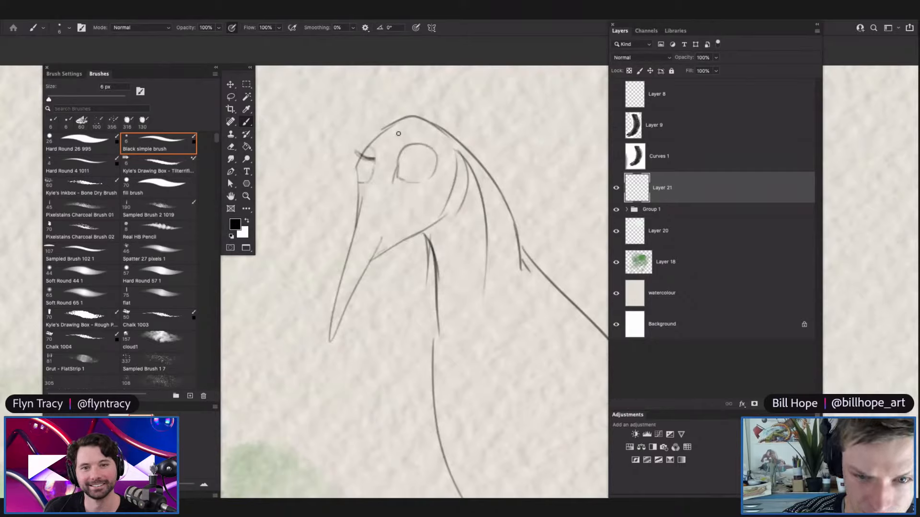
drag(407, 123, 433, 126)
mouse_move(401, 177)
mouse_down()
mouse_move(417, 180)
mouse_move(371, 175)
mouse_up()
Redraw the bird's beak with a jagged base and a mouth line, and reinforce the face and crown contour.
alt+super+click(474, 181)
super+click(426, 181)
mouse_move(414, 209)
mouse_down()
mouse_move(431, 180)
mouse_move(460, 223)
mouse_up()
drag(412, 198, 378, 293)
mouse_move(399, 238)
mouse_down()
mouse_move(379, 309)
mouse_move(455, 231)
mouse_up()
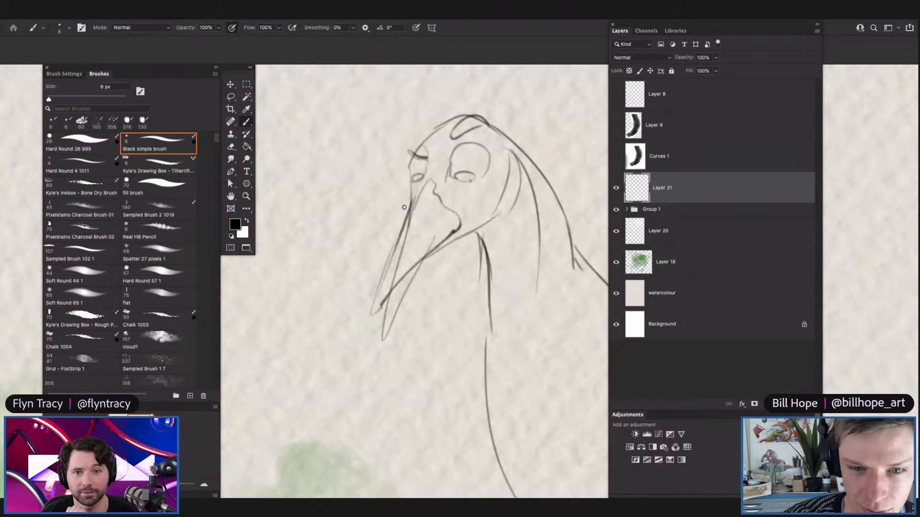
drag(408, 205, 411, 153)
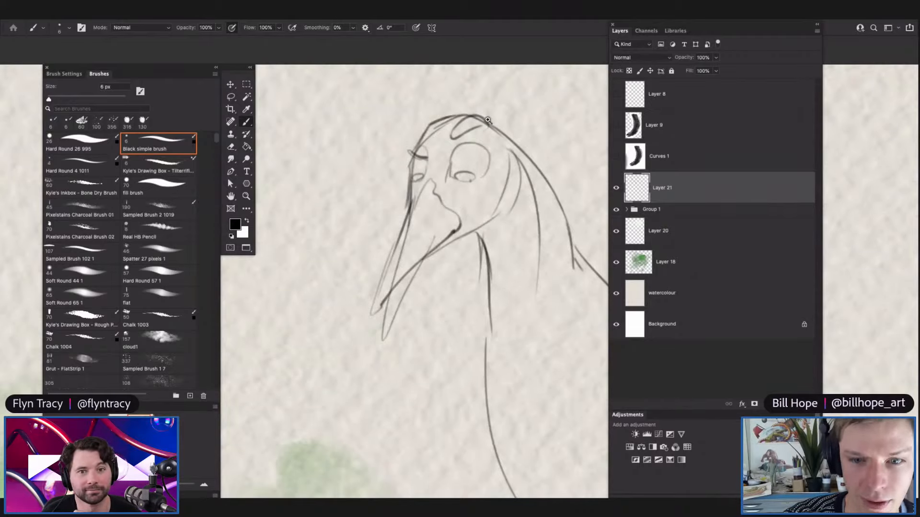
drag(487, 120, 431, 132)
Sketch the folded wing along the bird's back and strengthen the breast and belly contour.
drag(497, 197, 530, 198)
mouse_move(440, 196)
mouse_down()
mouse_move(450, 249)
mouse_move(488, 182)
mouse_move(453, 149)
mouse_move(462, 183)
mouse_move(550, 246)
mouse_move(474, 206)
mouse_move(579, 354)
mouse_move(555, 344)
mouse_move(495, 269)
mouse_move(478, 212)
mouse_move(479, 257)
mouse_up()
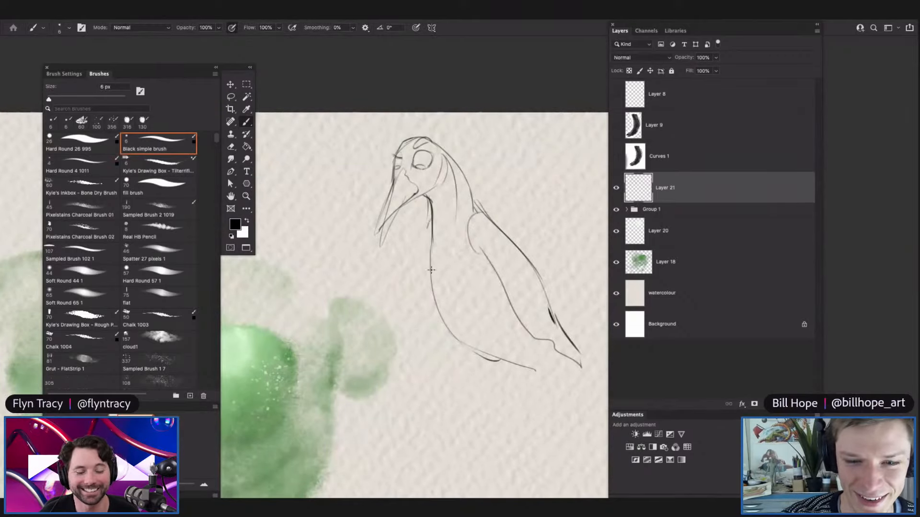
drag(432, 286, 441, 335)
mouse_move(433, 290)
mouse_down()
mouse_move(442, 331)
mouse_move(440, 324)
mouse_move(483, 356)
mouse_move(519, 364)
mouse_up()
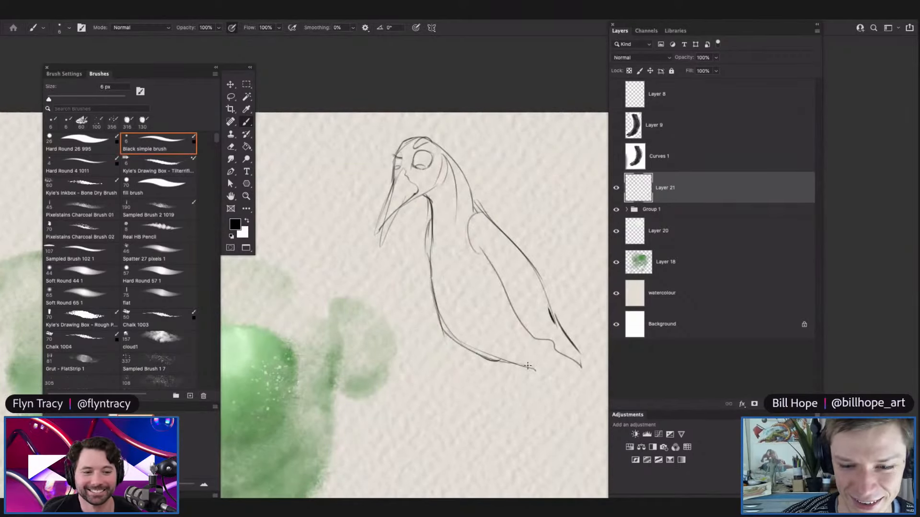
Sketch the bird's long tail with a rounded end below the wing tip.
key(z)
mouse_move(500, 268)
mouse_down()
mouse_move(569, 324)
mouse_move(594, 324)
mouse_move(548, 348)
mouse_up()
key(b)
mouse_move(494, 293)
mouse_down()
mouse_move(508, 349)
mouse_move(525, 357)
mouse_up()
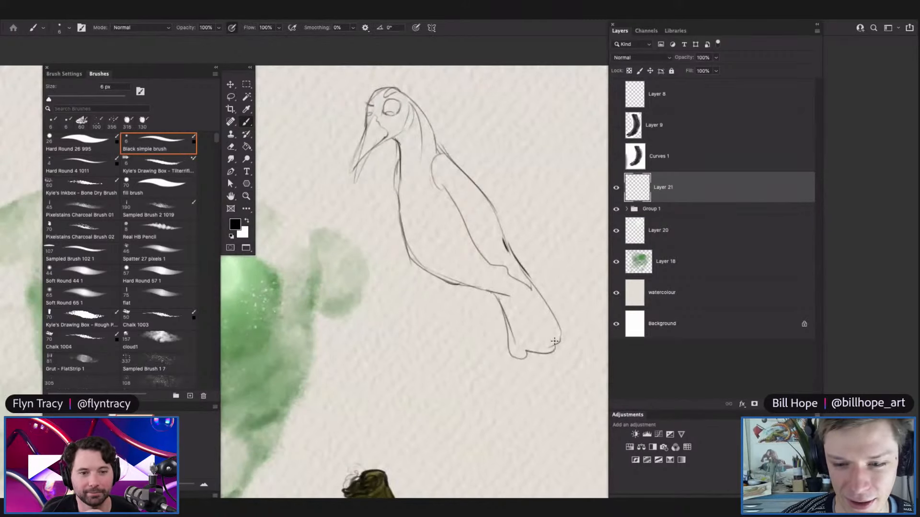
mouse_move(526, 275)
mouse_down()
mouse_move(542, 304)
mouse_move(503, 288)
mouse_move(533, 306)
mouse_move(511, 348)
mouse_move(514, 281)
mouse_move(516, 311)
mouse_up()
Sketch two thin legs with clawed feet under the bird's belly.
key(z)
key(b)
drag(507, 309, 507, 366)
drag(466, 289, 488, 326)
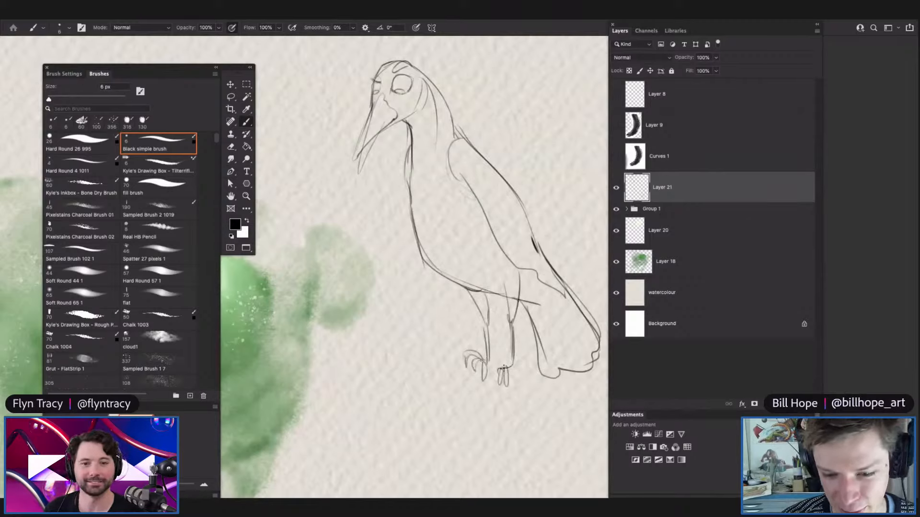
Scale the whole bird sketch down to about 75%.
alt+click(501, 362)
alt+click(498, 365)
super+click(595, 342)
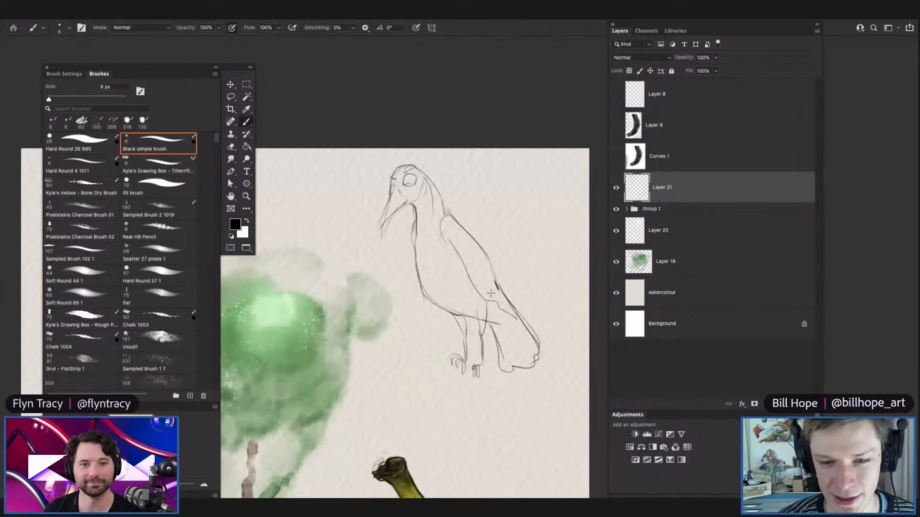
key(ctrl+t)
drag(544, 380, 487, 309)
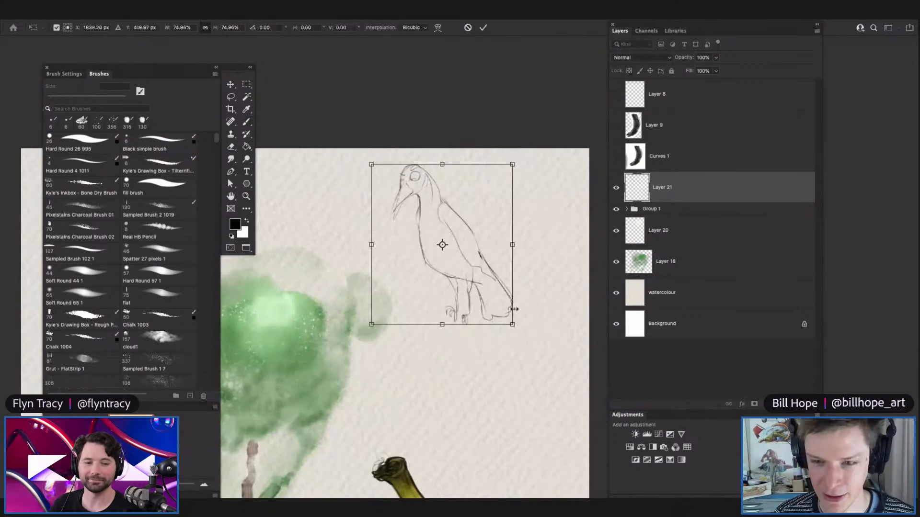
key(Return)
Lower the bird sketch layer's opacity to 54% and add a new empty layer above it.
click(717, 57)
drag(700, 71, 697, 70)
super+click(433, 239)
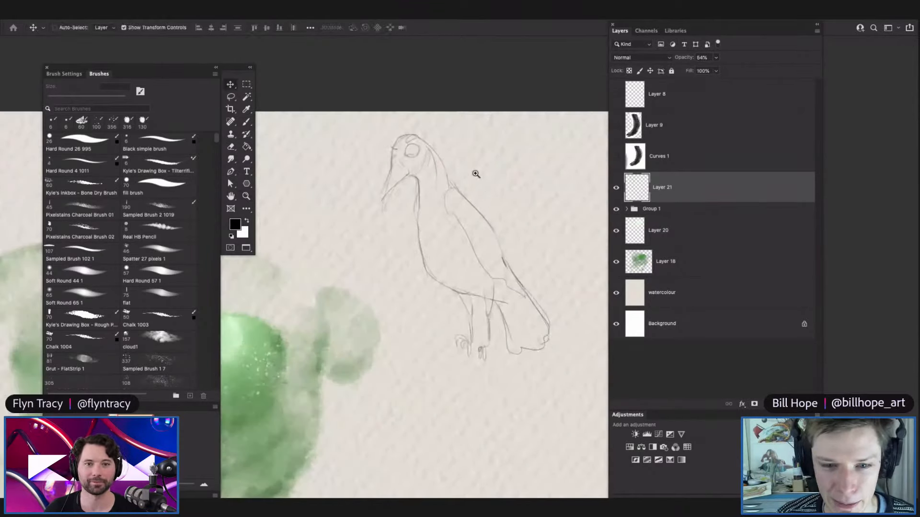
super+click(475, 179)
drag(494, 235, 478, 230)
drag(425, 172, 449, 153)
click(791, 404)
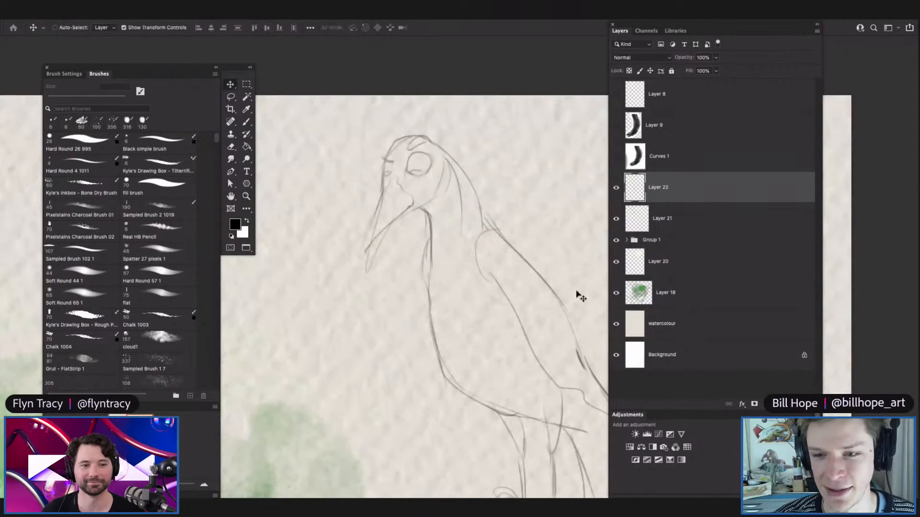
drag(425, 167, 445, 165)
Choose the Kyle's Drawing Box - Tilterrific brush at 6 px and undo a test stroke made with it.
key(b)
right_click(389, 212)
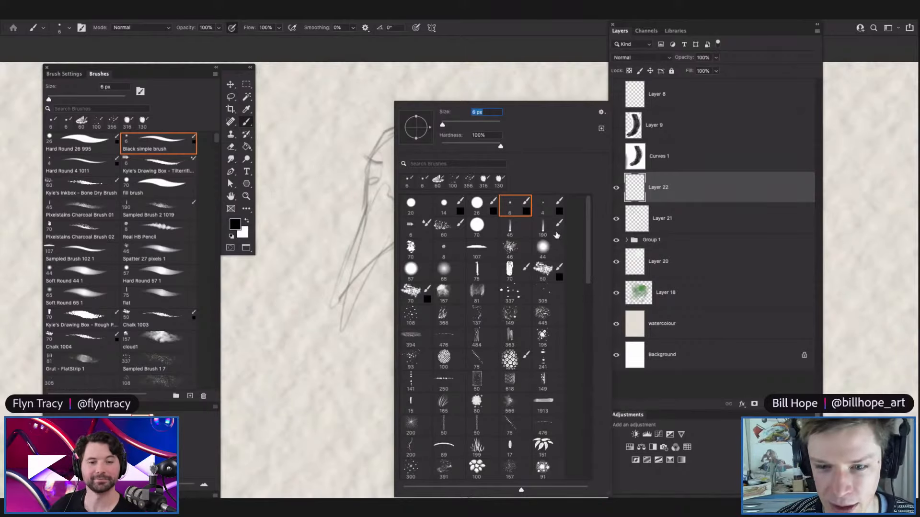
click(415, 231)
mouse_move(363, 312)
mouse_down()
mouse_move(354, 341)
mouse_move(452, 342)
mouse_move(431, 407)
mouse_up()
key(super+z)
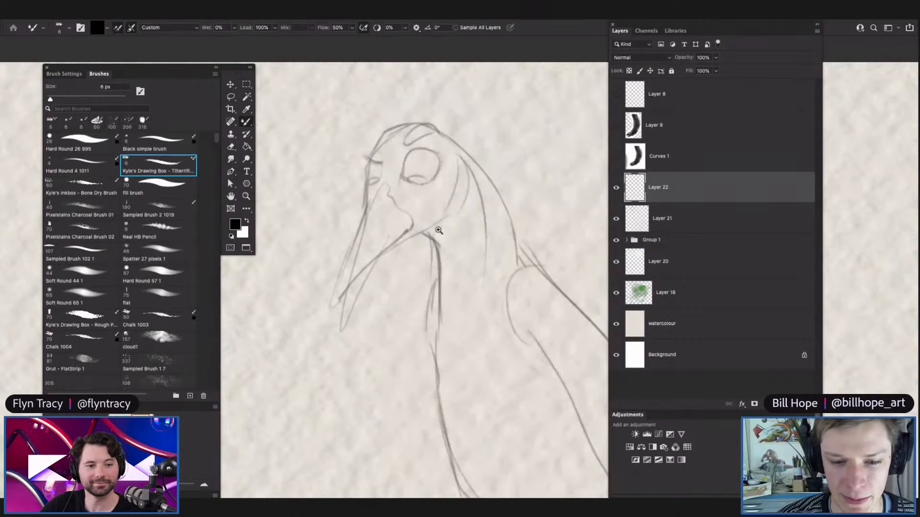
key(z)
drag(425, 233, 398, 293)
key(b)
scroll(433, 235, up, 5)
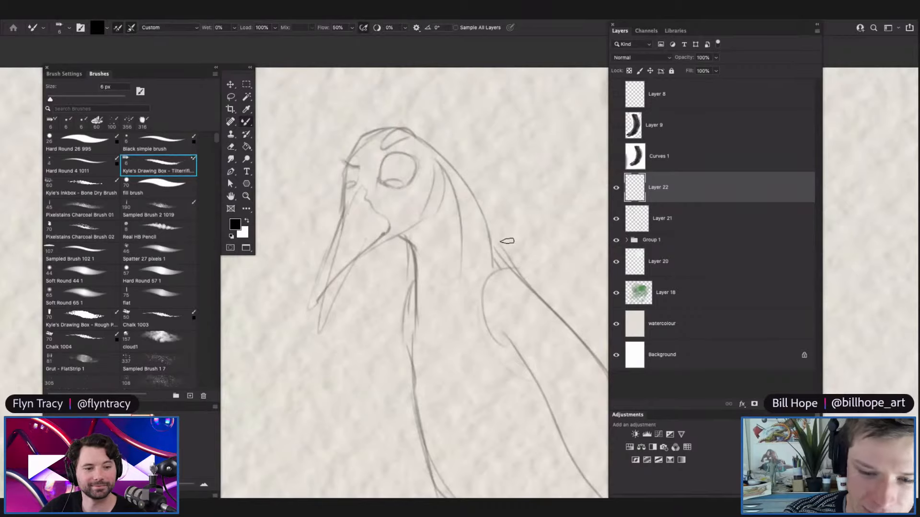
Try the Tilterrific brush at 60 px with thin lines and broad shading strokes over the bird, and undo them.
right_click(387, 263)
click(454, 124)
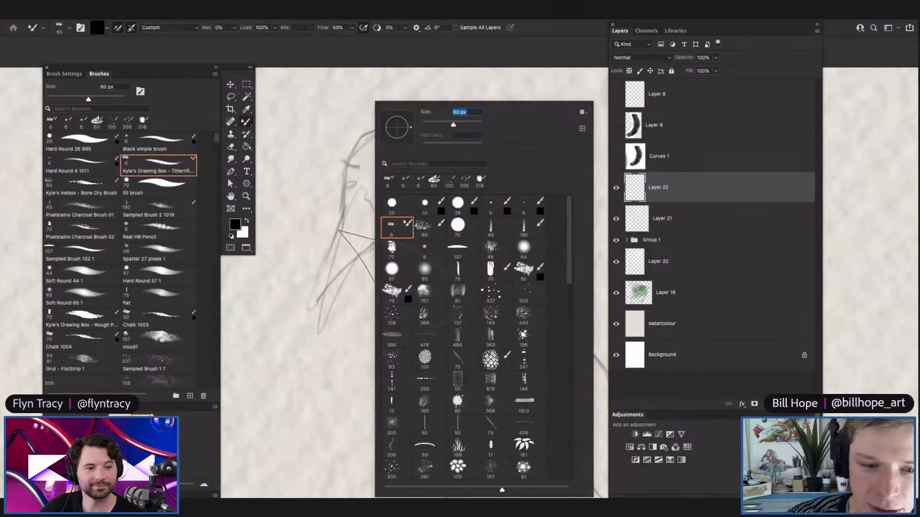
click(357, 255)
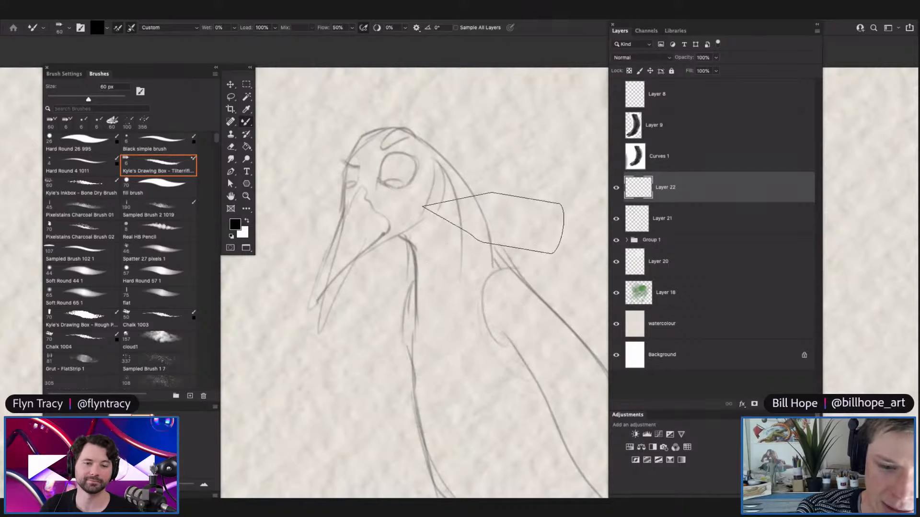
mouse_move(407, 352)
mouse_down()
mouse_move(417, 412)
mouse_move(386, 377)
mouse_move(444, 310)
mouse_move(460, 261)
mouse_move(369, 230)
mouse_move(442, 178)
mouse_move(376, 191)
mouse_move(423, 268)
mouse_move(357, 367)
mouse_up()
mouse_move(530, 225)
mouse_down()
mouse_move(393, 268)
mouse_move(297, 378)
mouse_move(551, 306)
mouse_move(551, 421)
mouse_up()
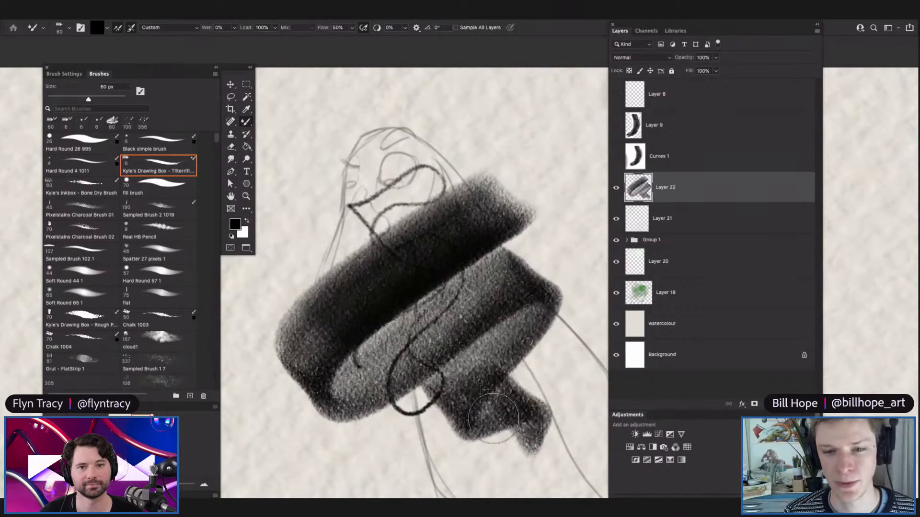
key(ctrl+z)
key(ctrl+z)
Set the Tilterrific brush size to 7 px.
right_click(383, 225)
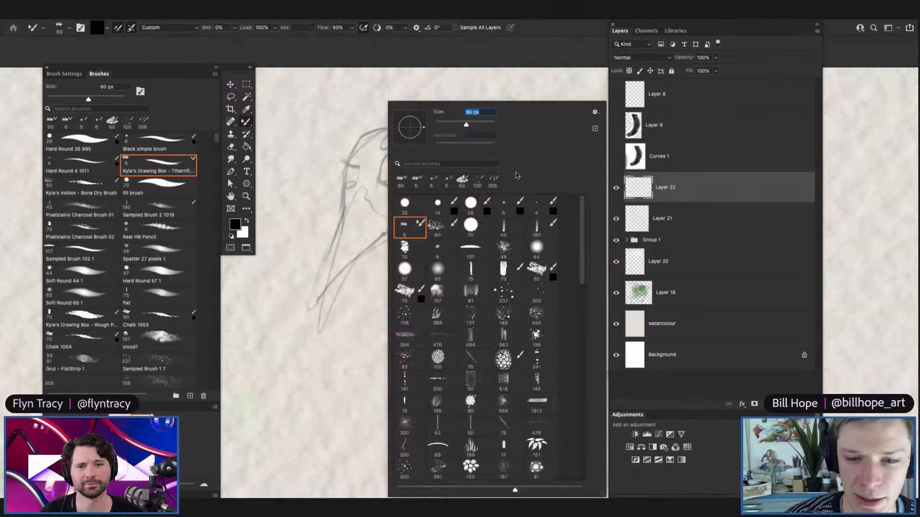
drag(458, 124, 436, 125)
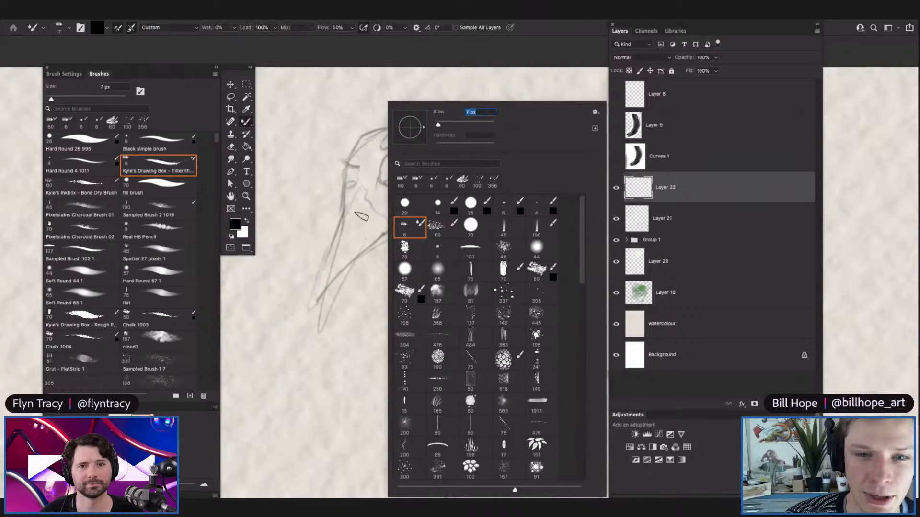
Ink the bird's near eye with its dark pupil, the brow mark and the shaded curve behind the cheek.
click(394, 204)
scroll(396, 205, down, 5)
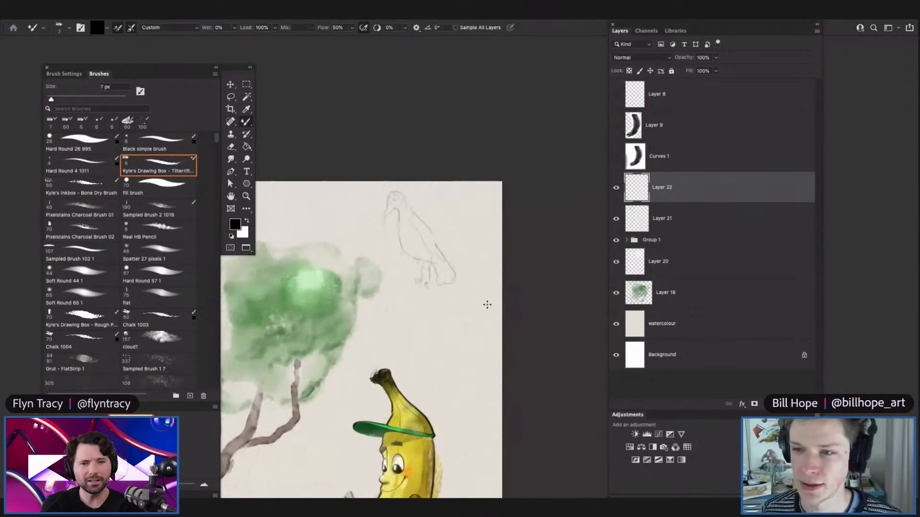
key(z)
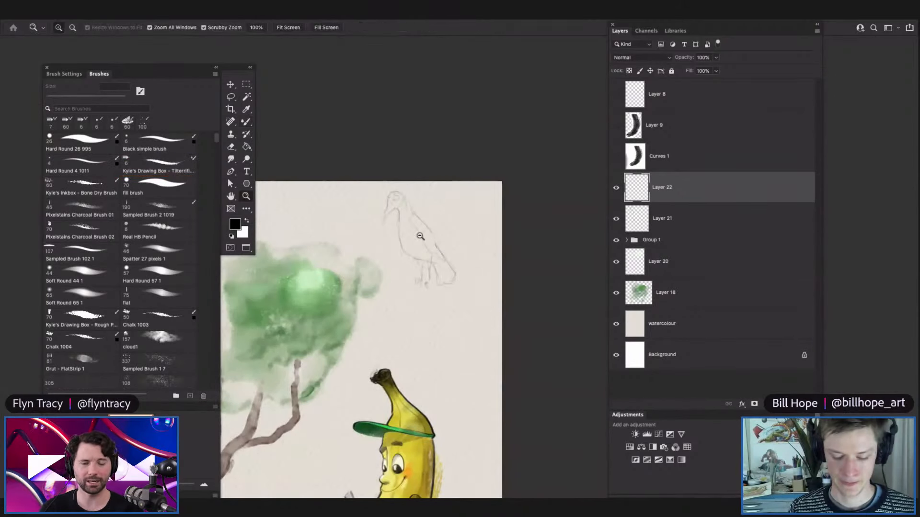
click(421, 237)
click(445, 182)
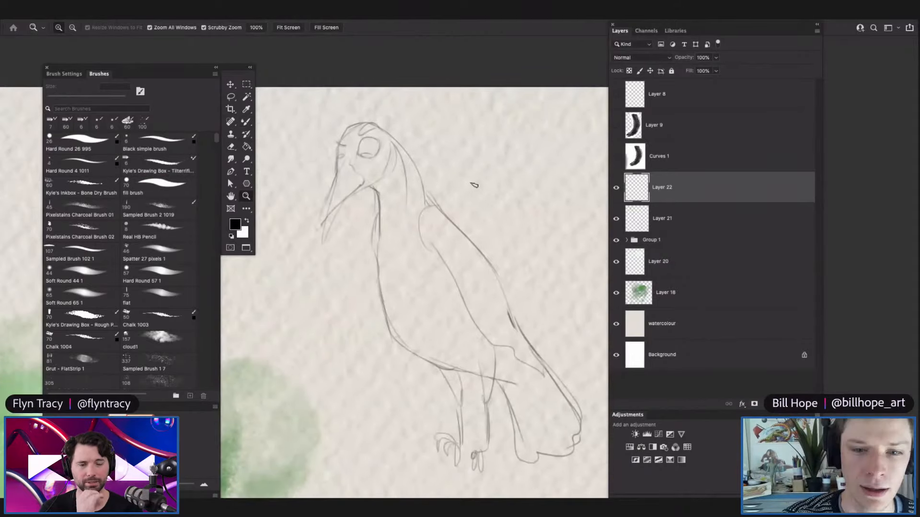
key(b)
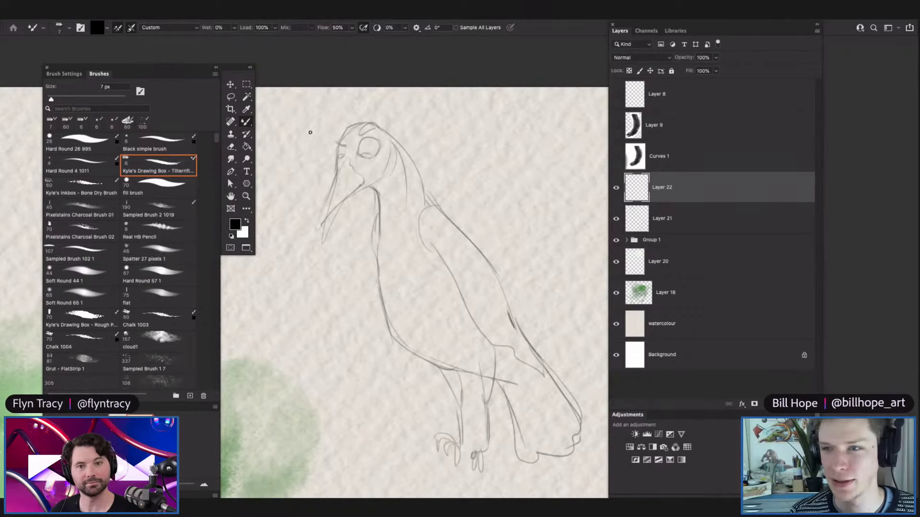
scroll(358, 141, up, 3)
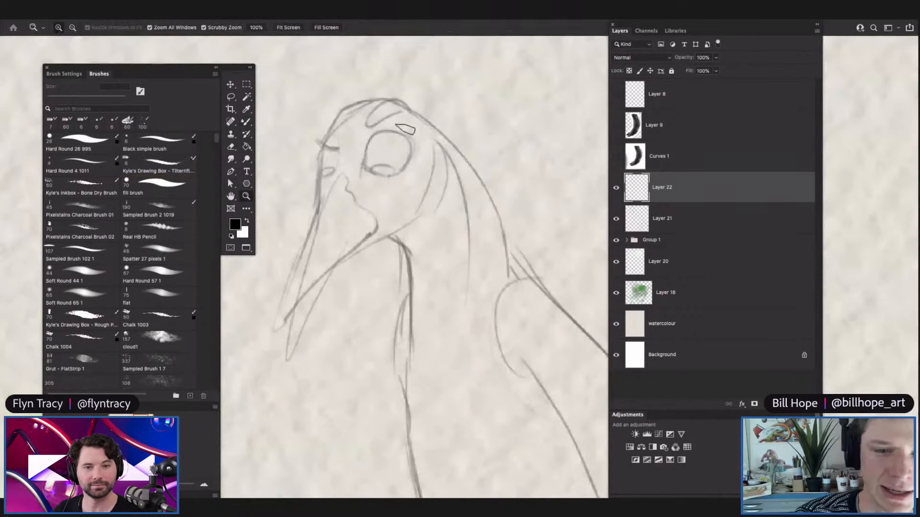
mouse_move(385, 131)
mouse_down()
mouse_move(414, 164)
mouse_move(370, 167)
mouse_move(399, 178)
mouse_move(416, 161)
mouse_move(391, 167)
mouse_up()
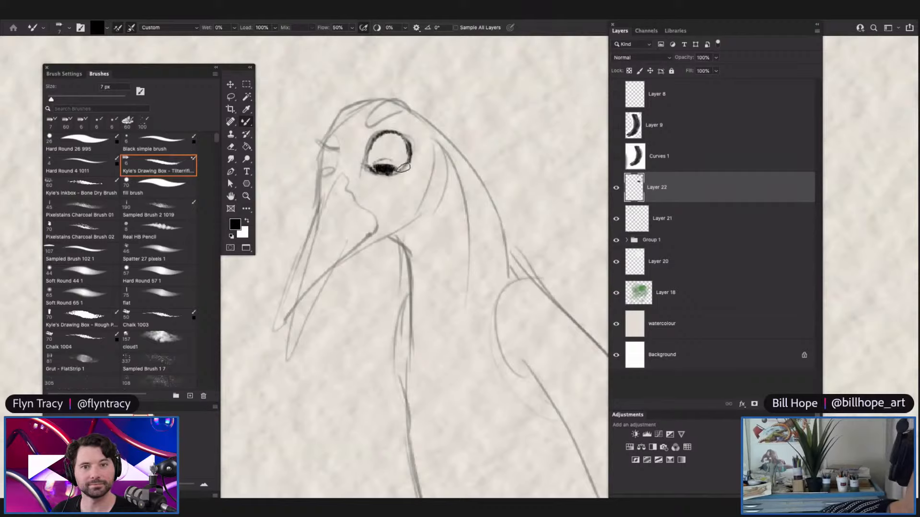
mouse_move(320, 141)
mouse_down()
mouse_move(338, 150)
mouse_move(332, 127)
mouse_up()
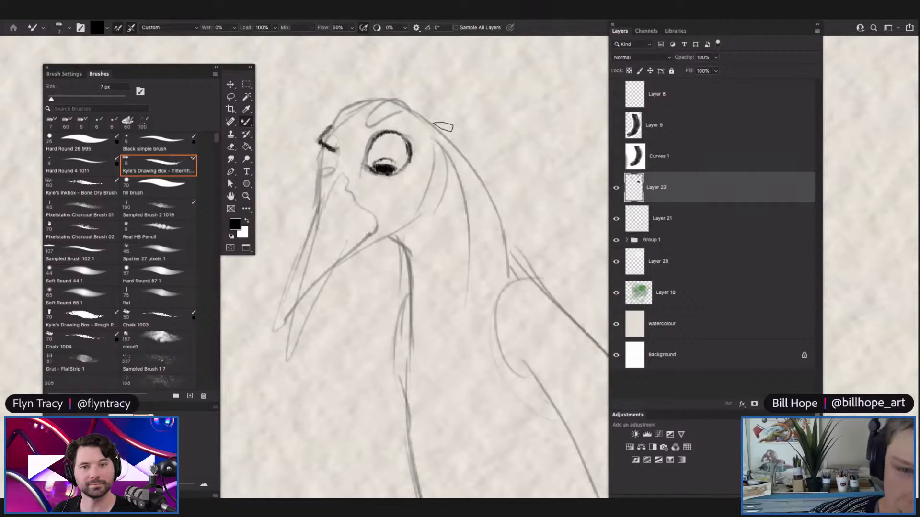
mouse_move(441, 136)
mouse_down()
mouse_move(440, 185)
mouse_move(410, 228)
mouse_move(446, 182)
mouse_move(430, 217)
mouse_move(353, 261)
mouse_up()
Lower the opacity of the bird sketch layer, Layer 21, to 24%.
scroll(455, 212, down, 5)
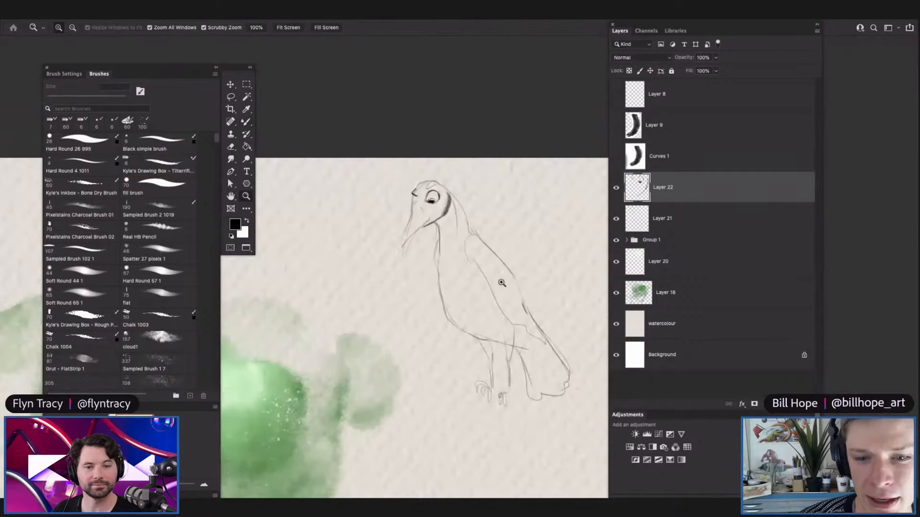
scroll(482, 263, up, 4)
click(661, 219)
click(715, 58)
drag(716, 70, 703, 70)
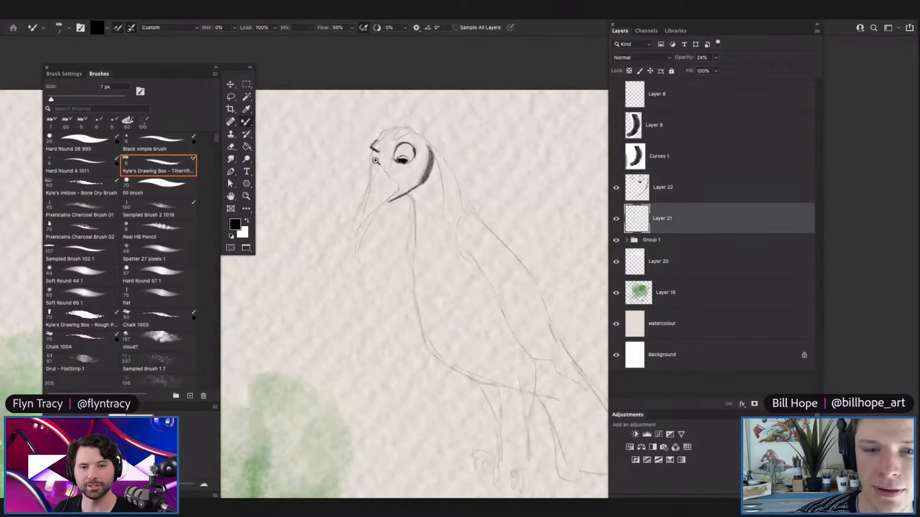
On Layer 22, ink the long pointed beak, the outline over the crown and the eyebrow shape above the eye.
scroll(379, 168, up, 3)
key(alt+bracketright)
mouse_move(371, 184)
mouse_down()
mouse_move(390, 169)
mouse_move(411, 198)
mouse_move(397, 223)
mouse_up()
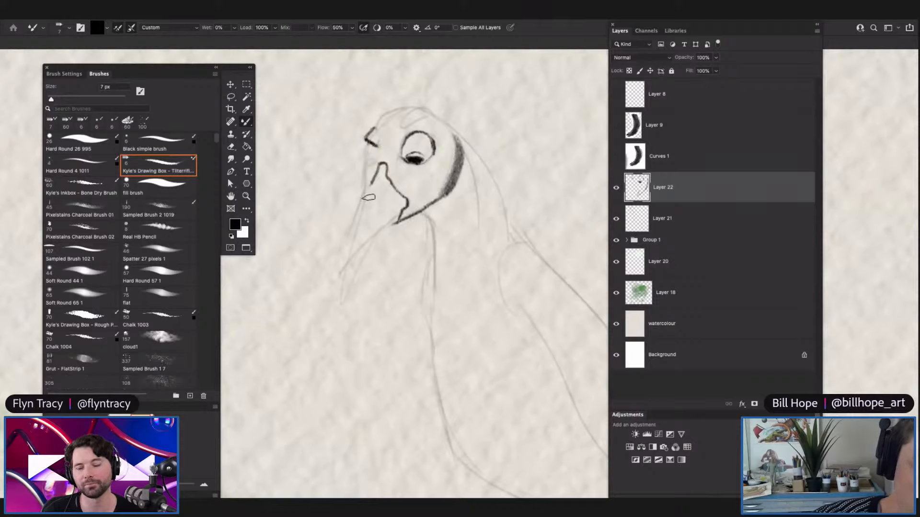
mouse_move(373, 188)
mouse_down()
mouse_move(328, 299)
mouse_move(402, 219)
mouse_up()
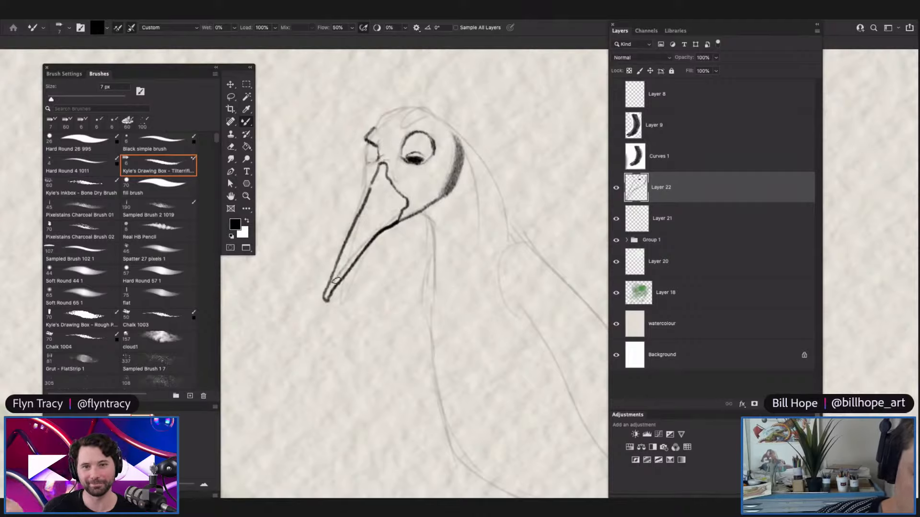
mouse_move(362, 201)
mouse_down()
mouse_move(372, 144)
mouse_move(370, 158)
mouse_move(393, 114)
mouse_move(467, 142)
mouse_up()
mouse_move(398, 122)
mouse_down()
mouse_move(431, 112)
mouse_move(432, 119)
mouse_up()
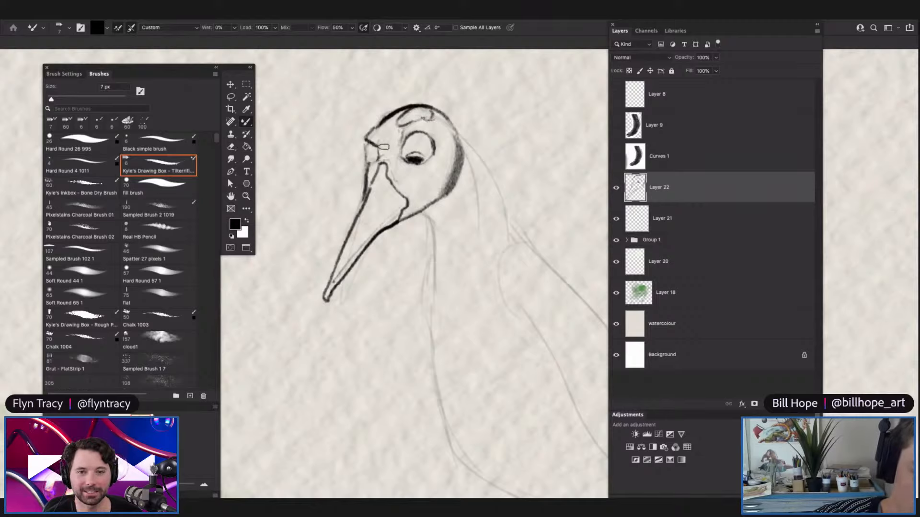
Ink the far eye and brow, undo the nostril spot near the beak's base and redraw it farther down the beak.
drag(374, 135, 385, 143)
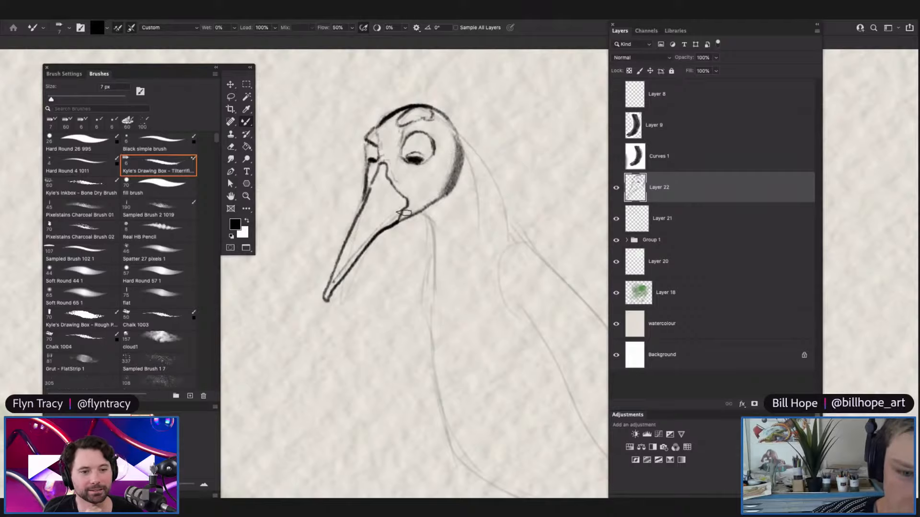
drag(388, 192, 384, 203)
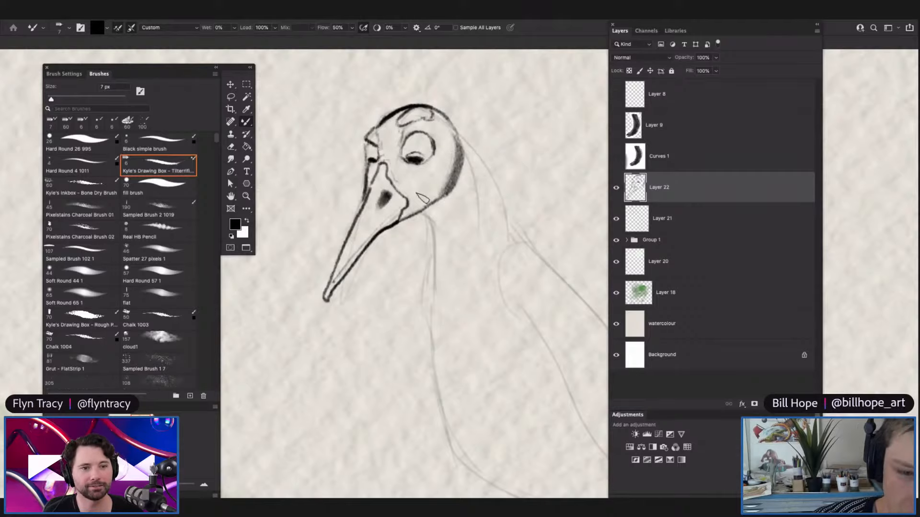
key(super+z)
drag(363, 236, 356, 246)
Shade the neck behind the cheek and ink thick outlines down the bird's back, throat and chest.
mouse_move(418, 185)
mouse_down()
mouse_move(368, 222)
mouse_move(469, 209)
mouse_up()
drag(386, 204, 448, 158)
mouse_move(421, 187)
mouse_down()
mouse_move(446, 160)
mouse_move(404, 211)
mouse_move(440, 195)
mouse_move(404, 247)
mouse_move(393, 306)
mouse_up()
drag(537, 321, 523, 320)
mouse_move(359, 91)
mouse_down()
mouse_move(471, 243)
mouse_move(549, 372)
mouse_up()
mouse_move(349, 252)
mouse_down()
mouse_move(383, 341)
mouse_move(402, 350)
mouse_up()
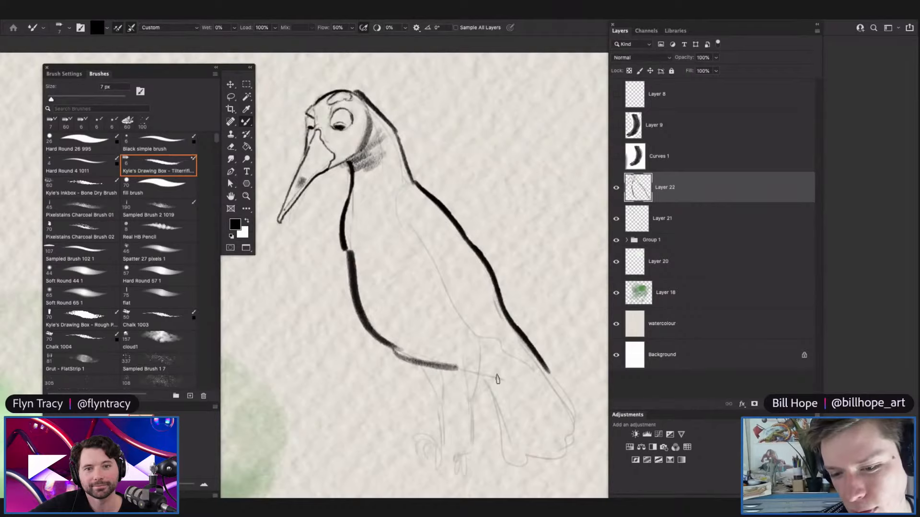
Ink the bird's belly, folded wing, legs, clawed feet and fanned tail feathers over the sketch.
drag(478, 375, 514, 383)
drag(375, 279, 340, 282)
drag(488, 400, 520, 398)
mouse_move(421, 309)
mouse_down()
mouse_move(448, 373)
mouse_move(429, 305)
mouse_up()
mouse_move(430, 307)
mouse_down()
mouse_move(472, 384)
mouse_move(450, 298)
mouse_up()
mouse_move(479, 336)
mouse_down()
mouse_move(510, 336)
mouse_move(453, 284)
mouse_up()
drag(527, 226, 482, 177)
drag(490, 212, 551, 218)
mouse_move(435, 174)
mouse_down()
mouse_move(428, 207)
mouse_move(460, 280)
mouse_move(520, 309)
mouse_move(520, 286)
mouse_up()
drag(523, 319, 543, 319)
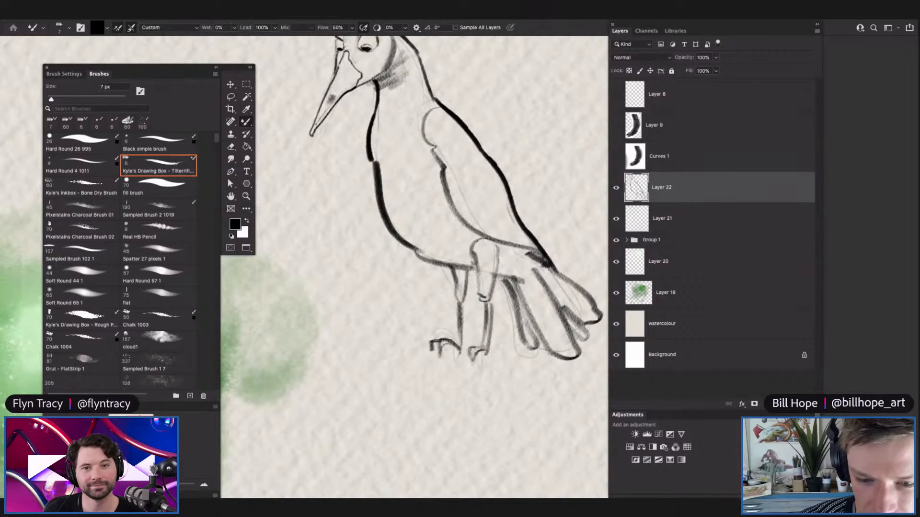
drag(495, 350, 450, 352)
Free-transform the inked bird, resizing it slightly and moving it down and right, away from its sketch.
drag(519, 241, 473, 257)
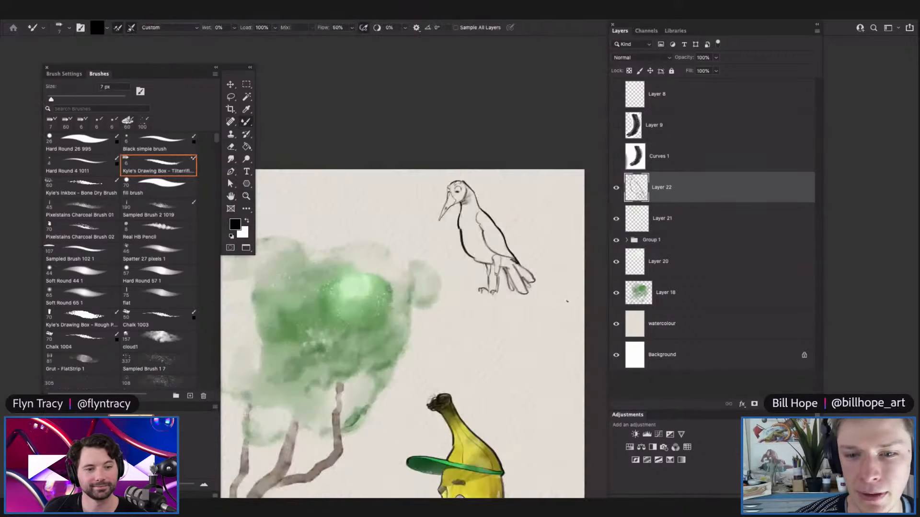
drag(500, 298, 477, 307)
mouse_move(541, 270)
mouse_down()
mouse_move(518, 274)
mouse_move(567, 277)
mouse_move(570, 300)
mouse_up()
key(ctrl+t)
drag(508, 243, 553, 270)
drag(565, 180, 542, 192)
key(Return)
Delete the faint bird sketch layer, Layer 21.
drag(444, 210, 387, 232)
mouse_move(450, 310)
mouse_down()
mouse_move(467, 321)
mouse_move(446, 339)
mouse_up()
drag(483, 144, 474, 165)
drag(455, 124, 488, 148)
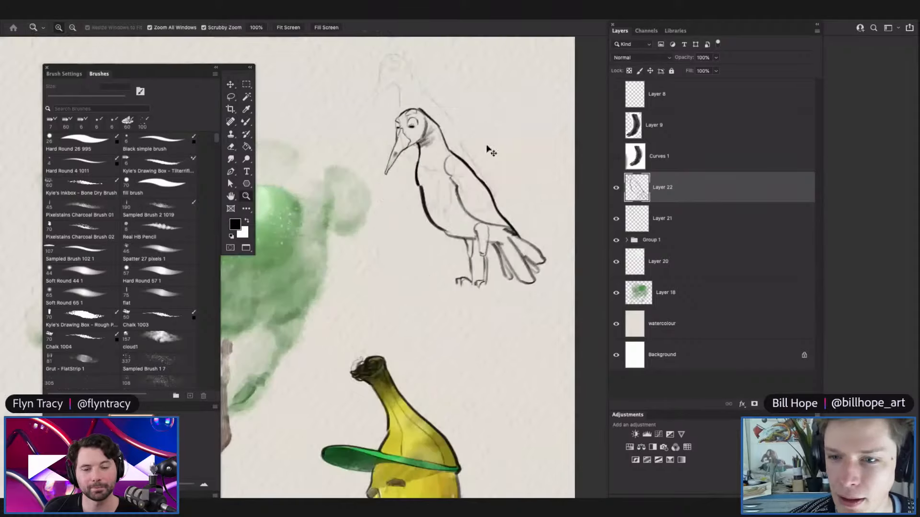
click(673, 223)
key(Delete)
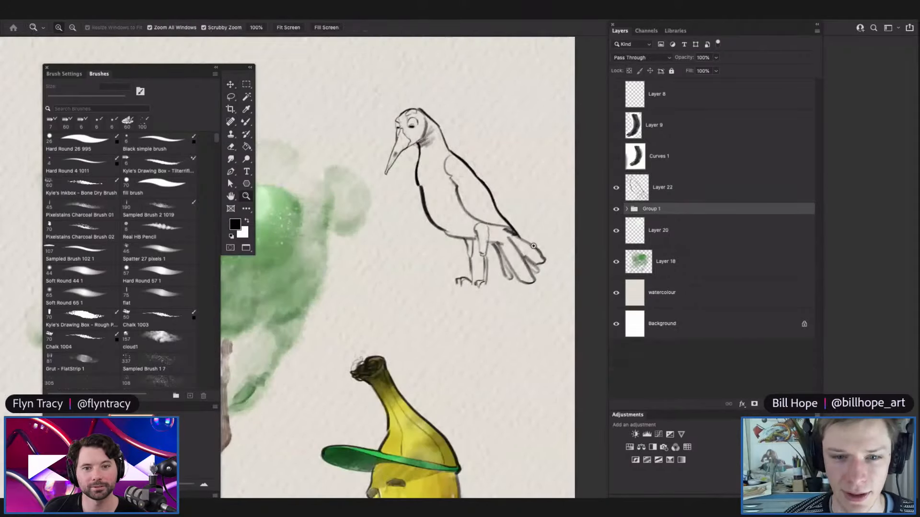
Select the inked bird on Layer 22 and enlarge it slightly.
drag(534, 244, 453, 256)
drag(532, 265, 560, 286)
drag(540, 238, 565, 263)
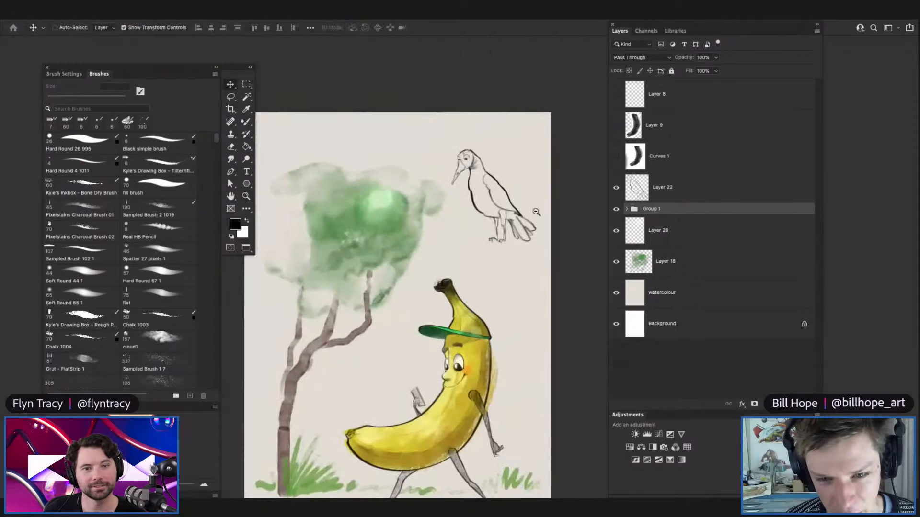
drag(525, 192, 550, 211)
drag(503, 180, 453, 298)
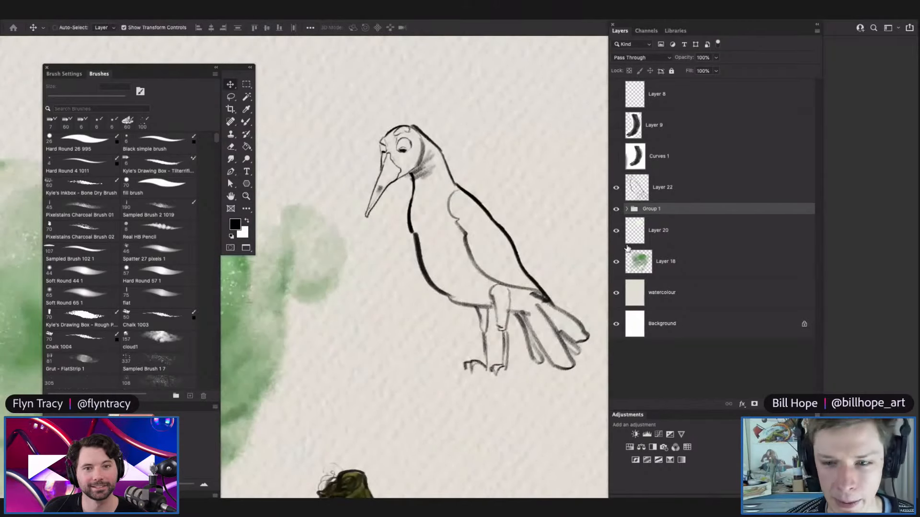
click(669, 186)
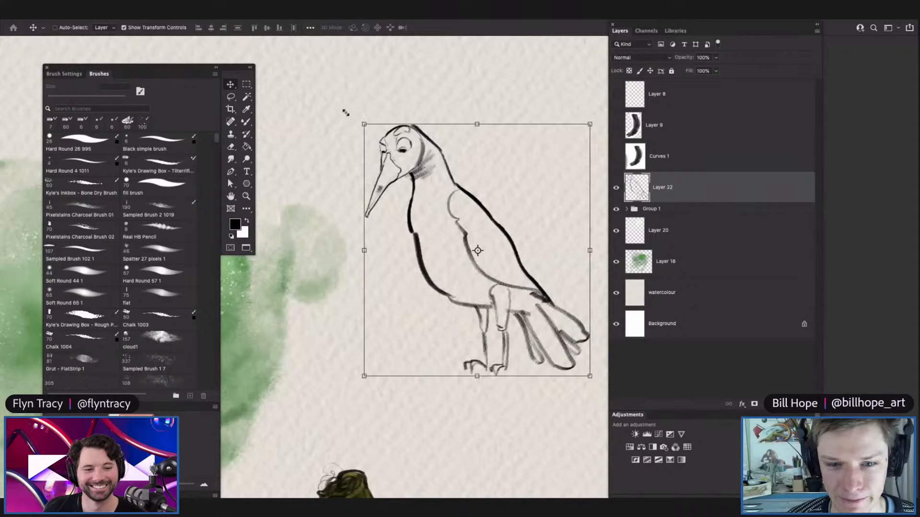
drag(346, 112, 335, 105)
key(Return)
mouse_move(422, 173)
mouse_down()
mouse_move(426, 144)
mouse_move(442, 147)
mouse_move(428, 176)
mouse_up()
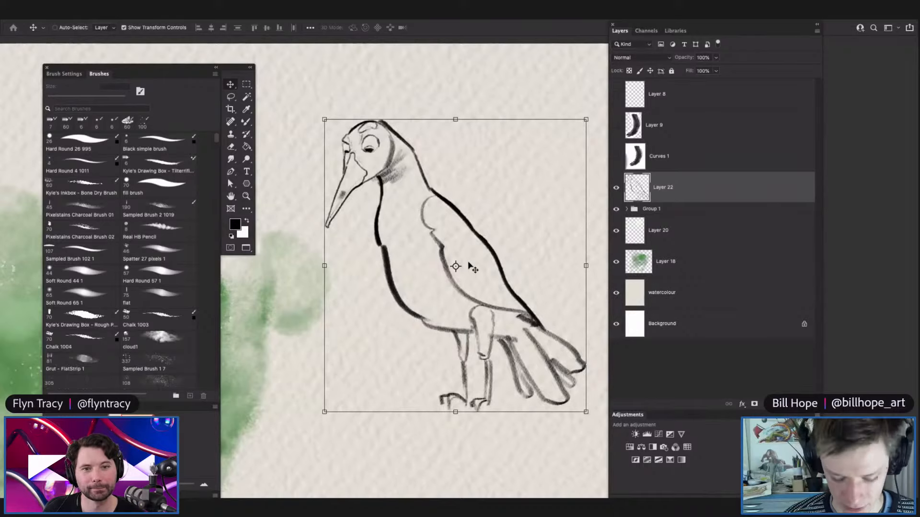
Add an empty layer between the bird line art and Group 1, and move the floating brush and tool palettes clear of the artwork.
key(b)
click(699, 209)
click(791, 404)
drag(499, 258, 509, 263)
mouse_move(189, 68)
mouse_down()
mouse_move(150, 71)
mouse_move(152, 45)
mouse_up()
With the Add Paper Texture brush at 131 px, paint a grainy black wash over the bird's head, body and tail.
right_click(379, 184)
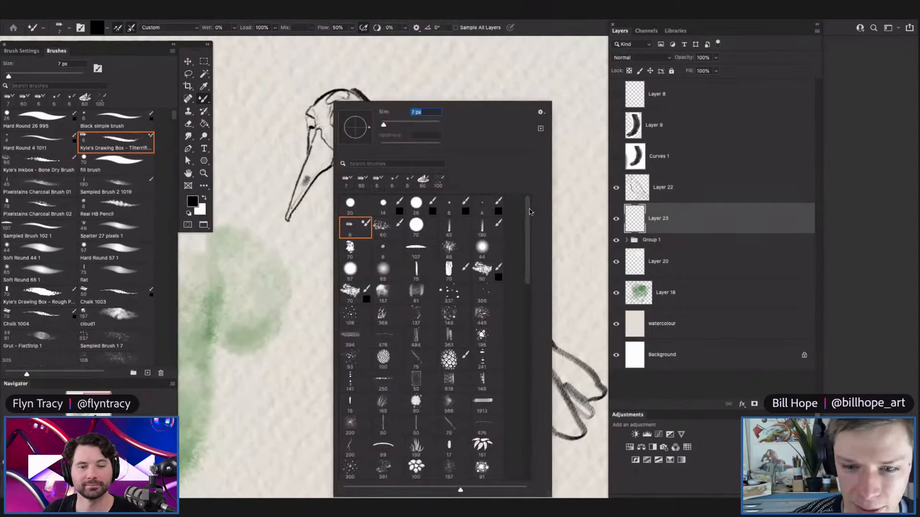
scroll(479, 269, down, 10)
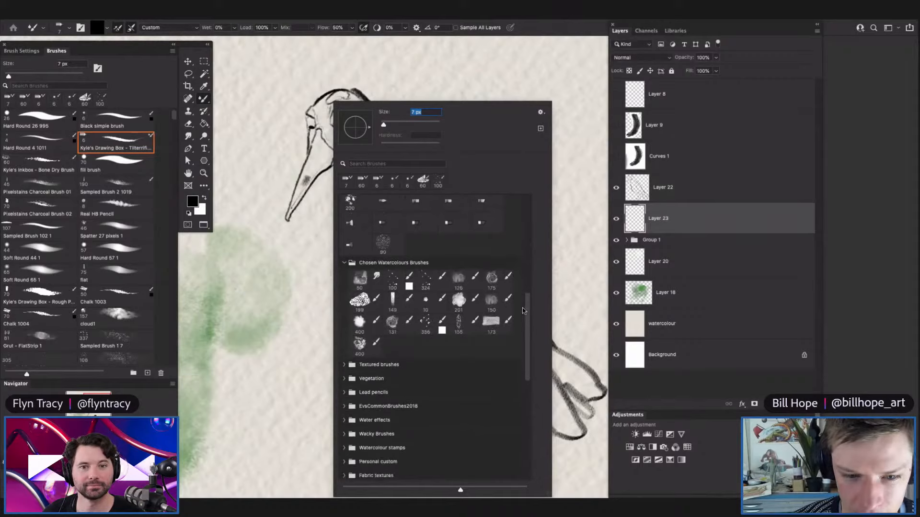
click(392, 324)
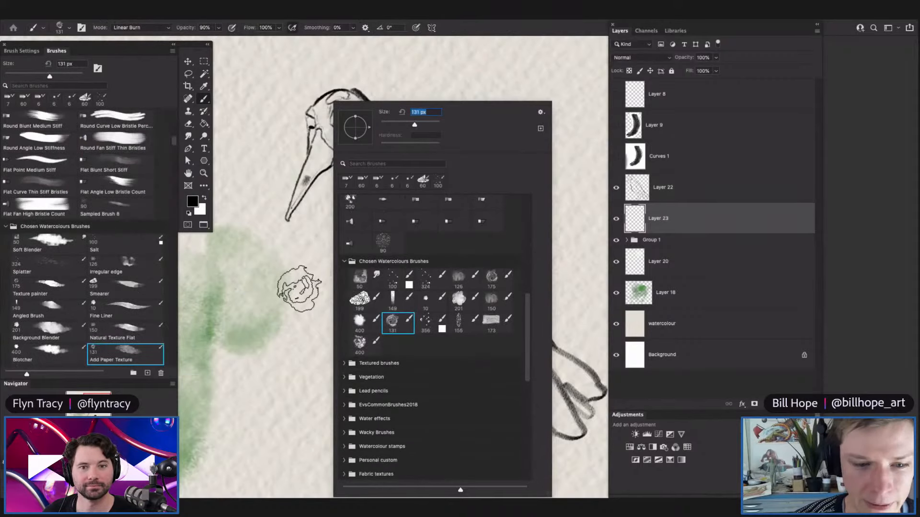
key(super+space)
mouse_move(411, 192)
mouse_down()
mouse_move(367, 193)
mouse_move(443, 194)
mouse_move(433, 201)
mouse_move(446, 201)
mouse_up()
key(super+space)
mouse_move(356, 146)
mouse_down()
mouse_move(379, 182)
mouse_move(403, 187)
mouse_move(363, 258)
mouse_move(431, 302)
mouse_move(494, 300)
mouse_move(546, 352)
mouse_move(485, 377)
mouse_move(384, 257)
mouse_move(357, 185)
mouse_move(353, 128)
mouse_move(341, 117)
mouse_move(338, 163)
mouse_move(378, 128)
mouse_move(356, 149)
mouse_move(393, 149)
mouse_move(374, 202)
mouse_move(375, 243)
mouse_move(452, 299)
mouse_up()
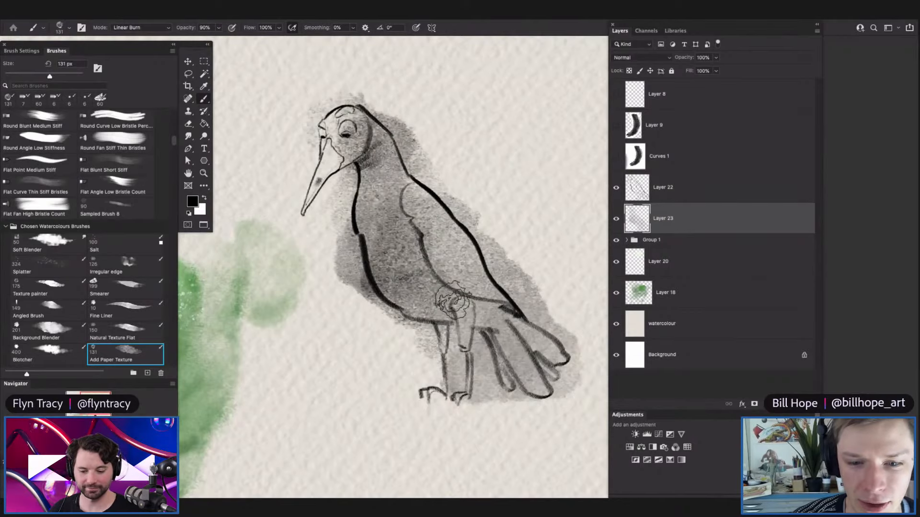
Choose the Background Blender brush at 201 px and darken the bird's lower wing and tail feathers.
right_click(415, 232)
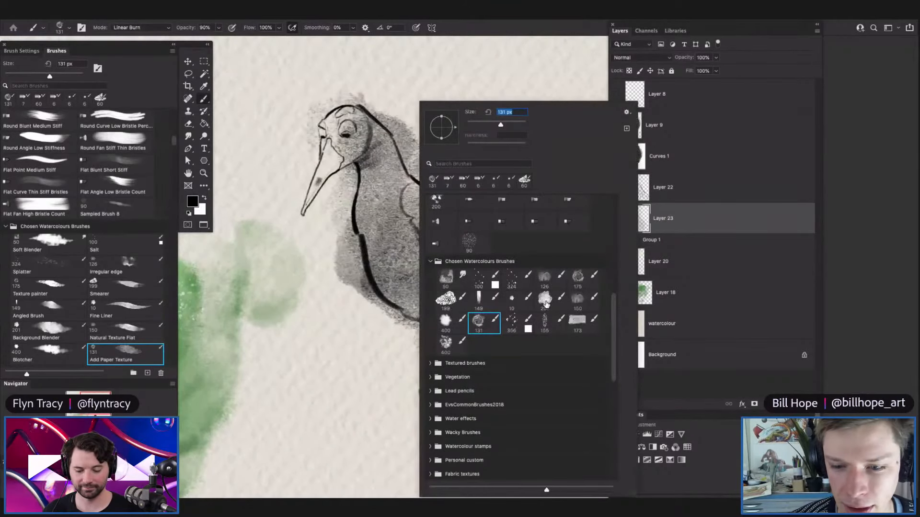
double_click(545, 299)
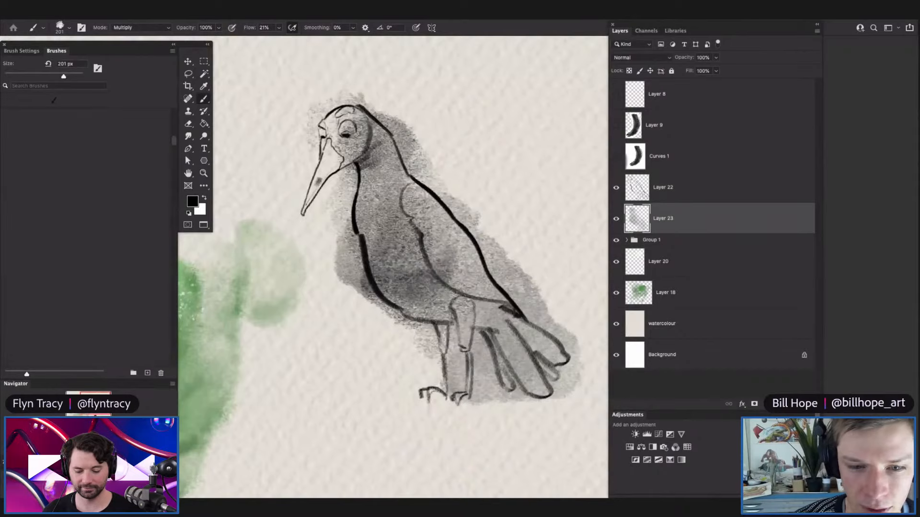
mouse_move(460, 246)
mouse_down()
mouse_move(487, 264)
mouse_move(510, 354)
mouse_move(536, 356)
mouse_up()
Try dark Background Blender strokes over the bird's belly and shoulder, and undo the last ones.
drag(453, 307, 422, 235)
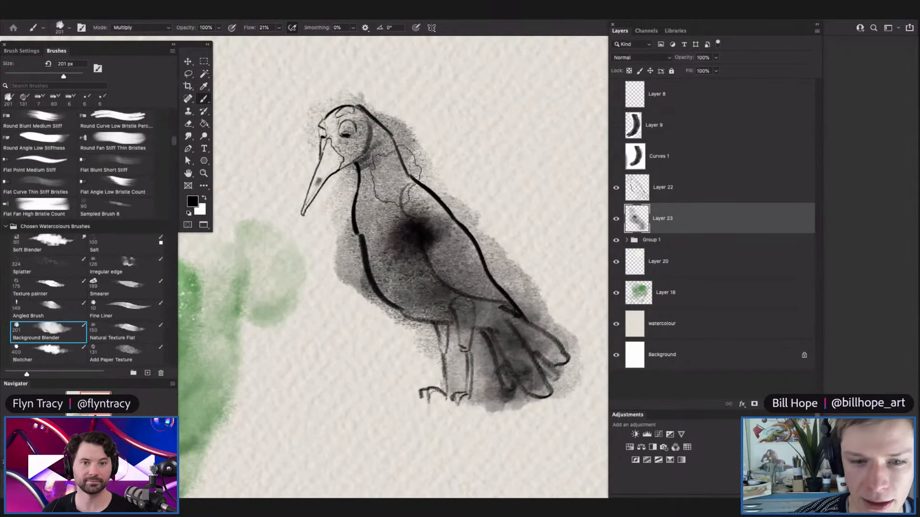
key(z)
alt+click(493, 240)
drag(491, 239, 511, 255)
mouse_move(451, 250)
mouse_down()
mouse_move(456, 261)
mouse_move(499, 235)
mouse_up()
key(super+z)
key(super+z)
Build up softer dark shading over the bird's head, chest and body with the Background Blender brush.
mouse_move(431, 179)
mouse_down()
mouse_move(440, 281)
mouse_move(457, 302)
mouse_move(438, 308)
mouse_up()
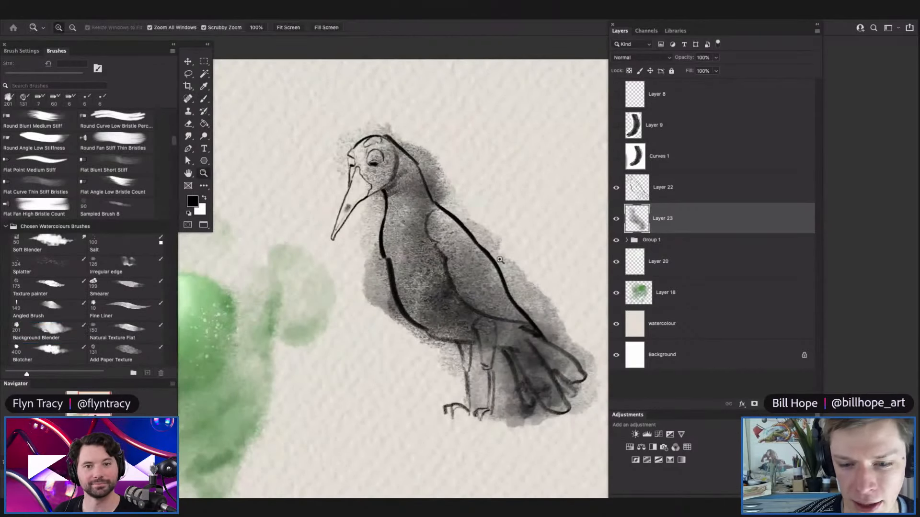
drag(503, 254, 469, 249)
drag(443, 221, 479, 217)
mouse_move(368, 162)
mouse_down()
mouse_move(376, 189)
mouse_move(405, 209)
mouse_move(415, 265)
mouse_up()
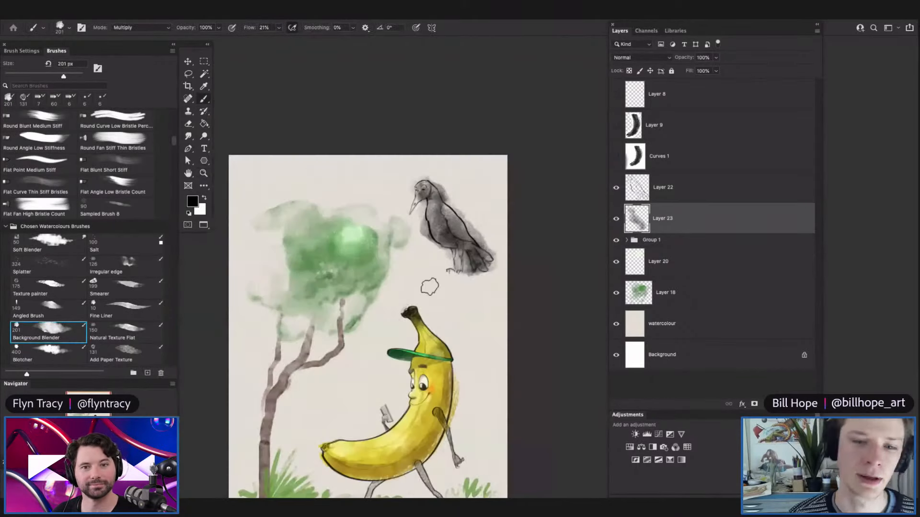
Erase the grey overspill along the bird's nape, back and tail with the Eraser at 35 px.
drag(474, 223, 508, 230)
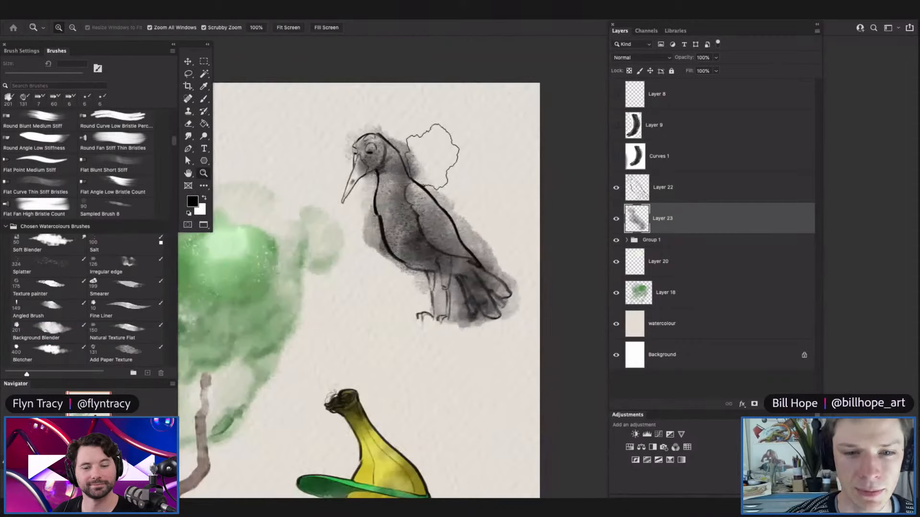
drag(431, 149, 457, 149)
key(e)
drag(305, 123, 333, 102)
mouse_move(383, 127)
mouse_down()
mouse_move(404, 149)
mouse_move(410, 178)
mouse_move(425, 169)
mouse_up()
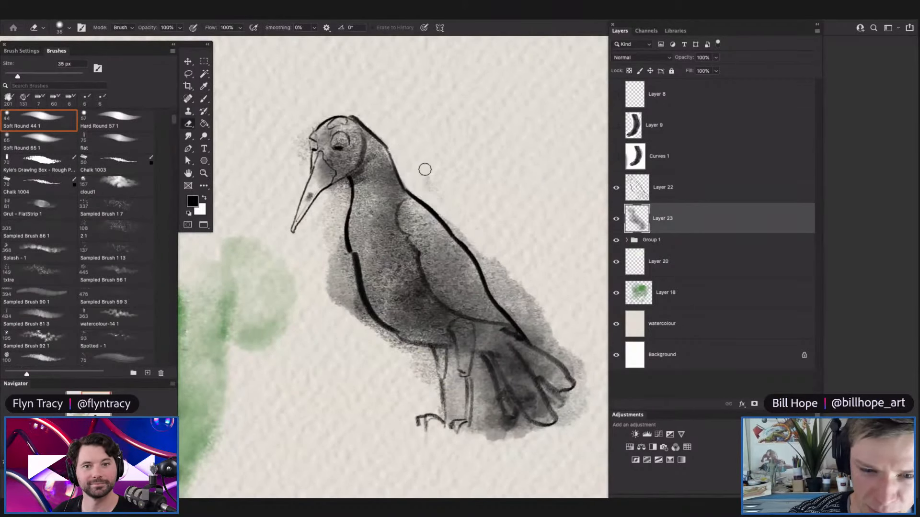
mouse_move(474, 240)
mouse_down()
mouse_move(507, 290)
mouse_move(493, 279)
mouse_move(537, 334)
mouse_move(529, 295)
mouse_move(574, 367)
mouse_up()
Erase light patches into the bird's wing, shoulder and nape, and clear the overspill along its chest and belly.
mouse_move(437, 276)
mouse_down()
mouse_move(488, 309)
mouse_move(473, 302)
mouse_up()
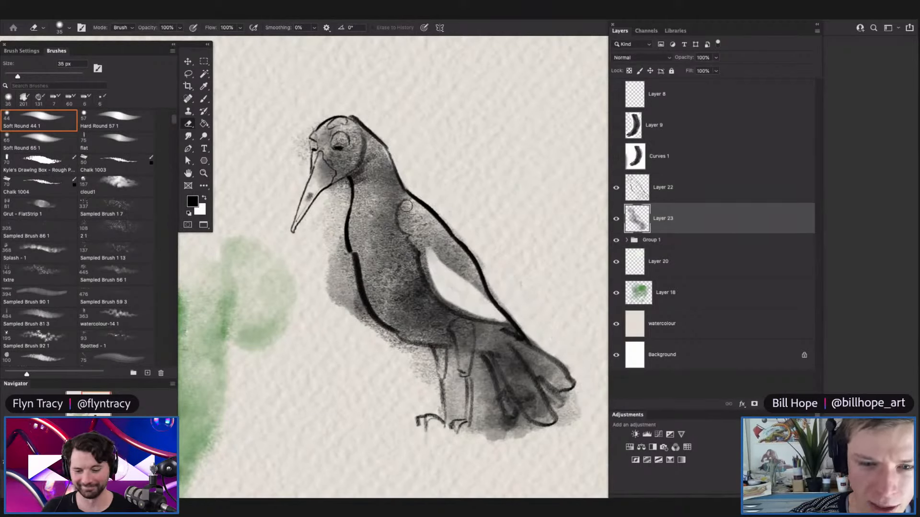
mouse_move(332, 191)
mouse_down()
mouse_move(333, 215)
mouse_move(342, 195)
mouse_move(334, 200)
mouse_move(349, 330)
mouse_move(355, 299)
mouse_move(426, 375)
mouse_move(408, 352)
mouse_move(432, 367)
mouse_move(454, 360)
mouse_move(459, 426)
mouse_up()
mouse_move(415, 207)
mouse_down()
mouse_move(435, 217)
mouse_move(419, 187)
mouse_move(394, 184)
mouse_move(395, 158)
mouse_up()
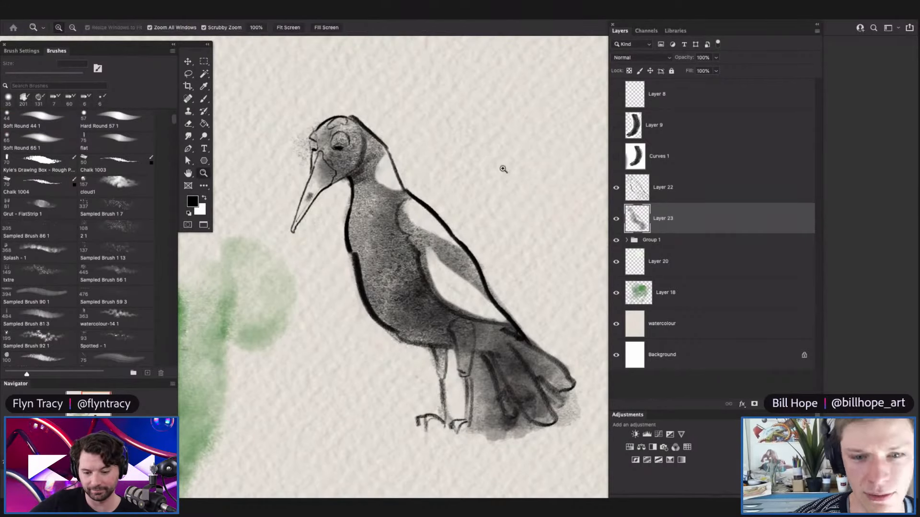
Erase the leftover wash around the bird's tail tips and feet, and clear the whites of both eyes.
drag(501, 170, 455, 201)
drag(551, 255, 594, 259)
drag(424, 263, 429, 317)
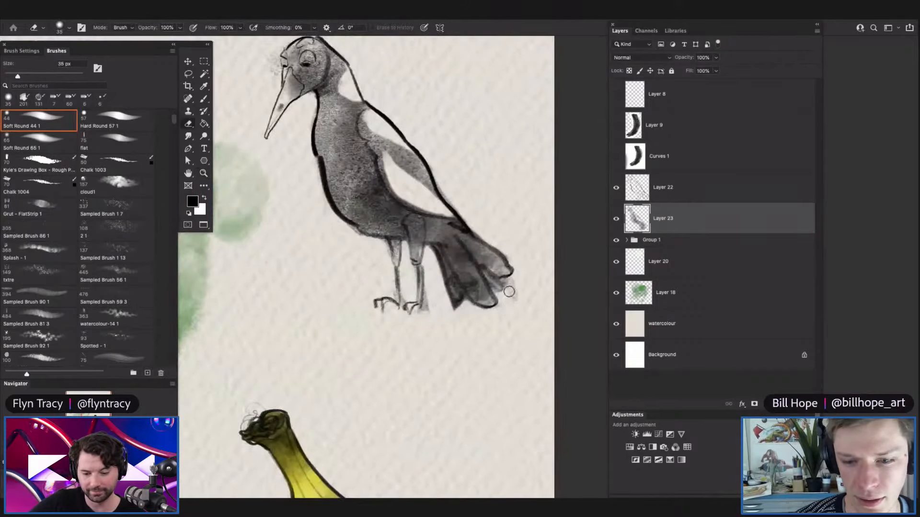
drag(503, 255, 503, 190)
drag(405, 197, 408, 198)
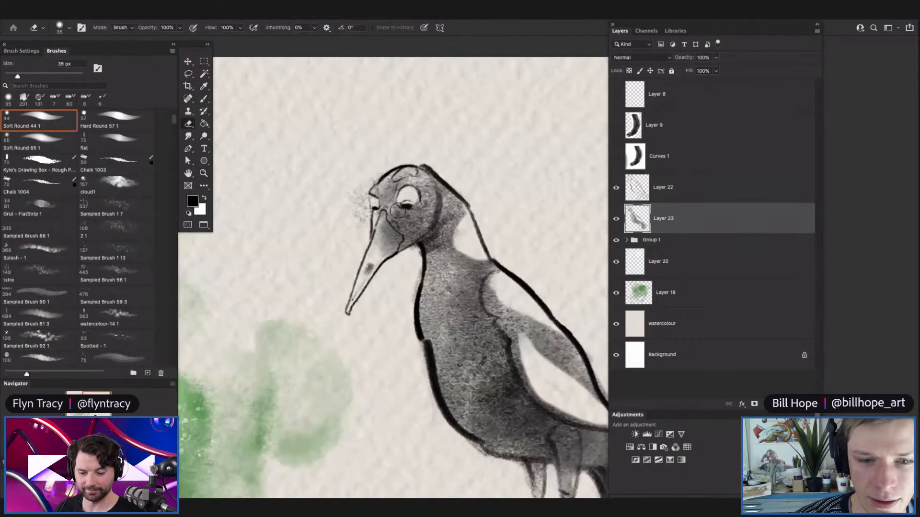
mouse_move(362, 248)
mouse_down()
mouse_move(311, 248)
mouse_move(367, 244)
mouse_up()
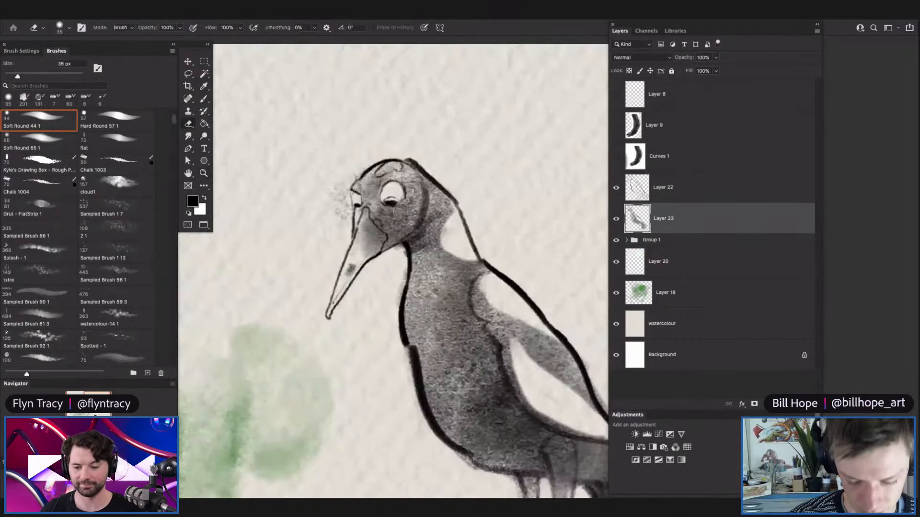
Darken the bird's beak with the Background Blender brush at 78 px and erase the spill around its edges.
key(b)
right_click(374, 239)
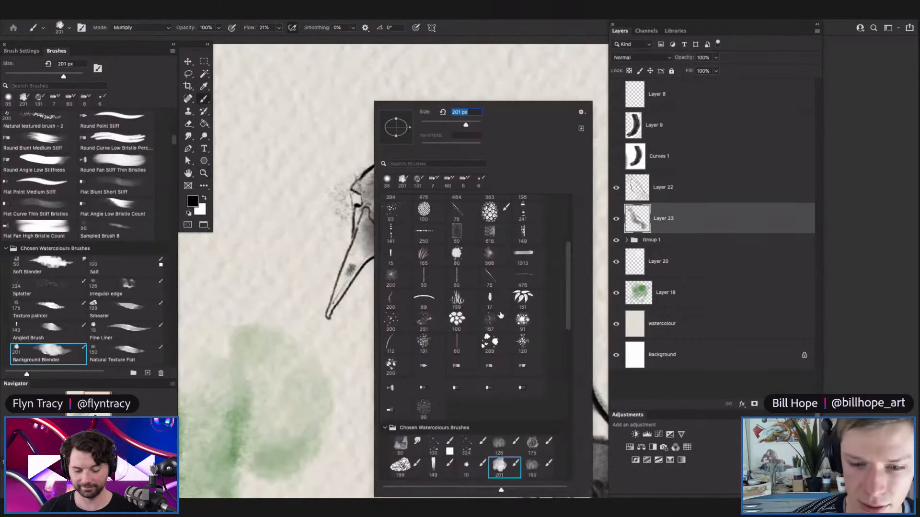
click(445, 123)
key(Return)
mouse_move(366, 230)
mouse_down()
mouse_move(330, 318)
mouse_move(366, 286)
mouse_move(314, 319)
mouse_up()
key(e)
drag(337, 256, 324, 329)
Erase the remaining grey overspill beside the bird's legs.
key(z)
drag(434, 202, 400, 314)
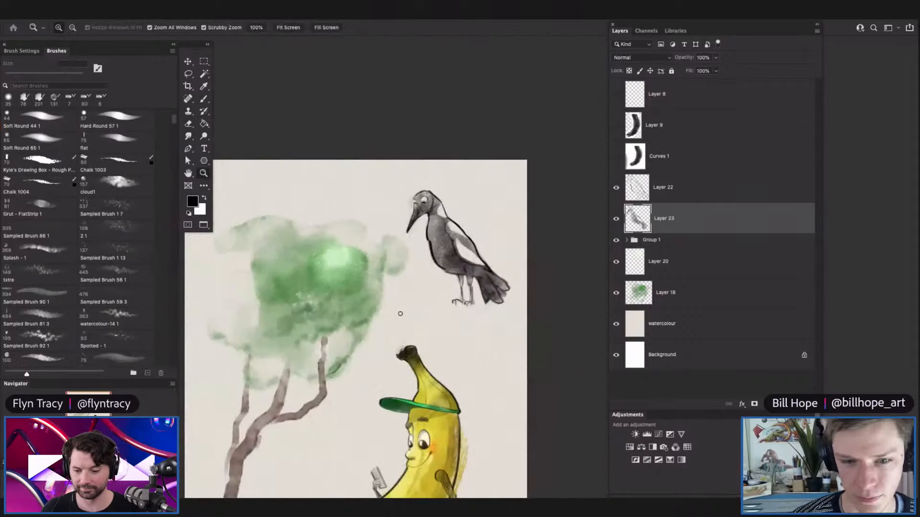
key(z)
mouse_move(437, 199)
mouse_down()
mouse_move(400, 273)
mouse_move(450, 240)
mouse_up()
key(z)
mouse_move(460, 182)
mouse_down()
mouse_move(488, 219)
mouse_move(480, 185)
mouse_move(494, 176)
mouse_up()
key(z)
mouse_move(411, 156)
mouse_down()
mouse_move(379, 129)
mouse_move(416, 125)
mouse_up()
key(z)
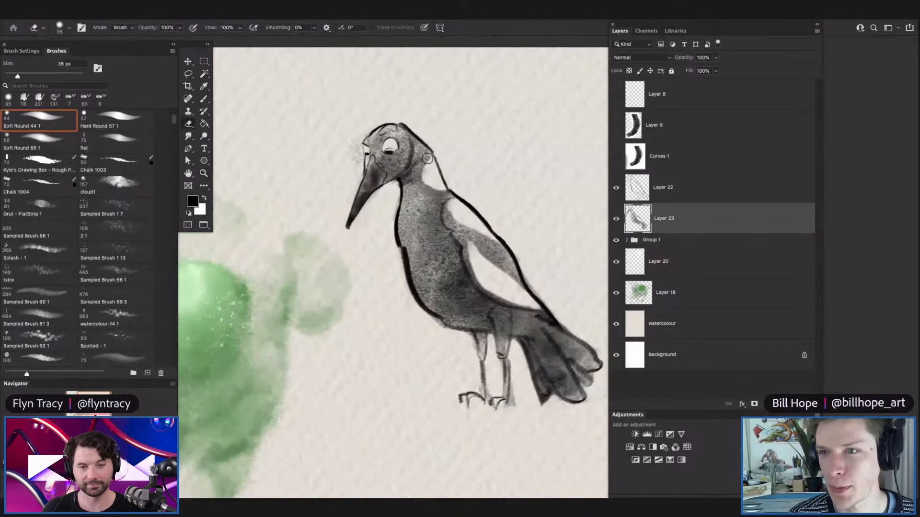
key(z)
drag(442, 273, 414, 275)
mouse_move(493, 314)
mouse_down()
mouse_move(509, 316)
mouse_move(489, 343)
mouse_up()
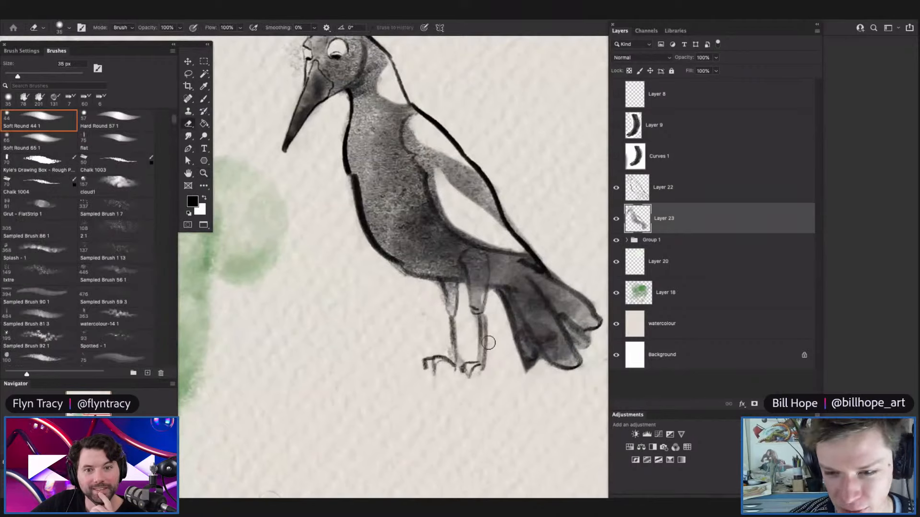
key(v)
drag(427, 296, 396, 288)
Choose the Chalk 1003 brush and add a new layer above the bird's grey wash layer.
key(b)
right_click(387, 294)
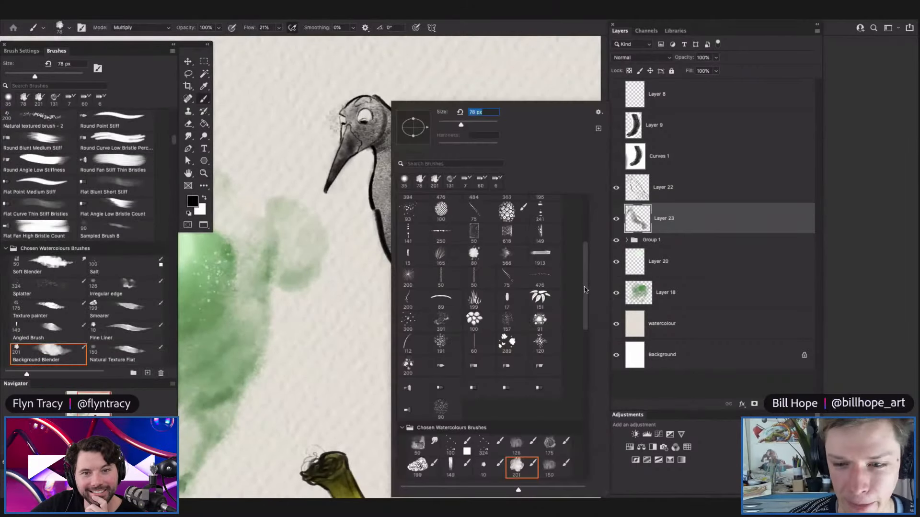
scroll(583, 288, up, 5)
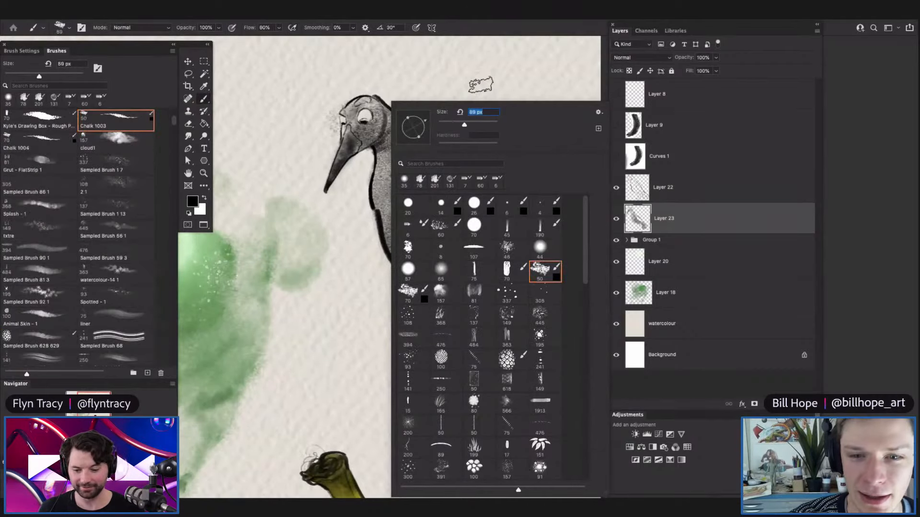
key(Return)
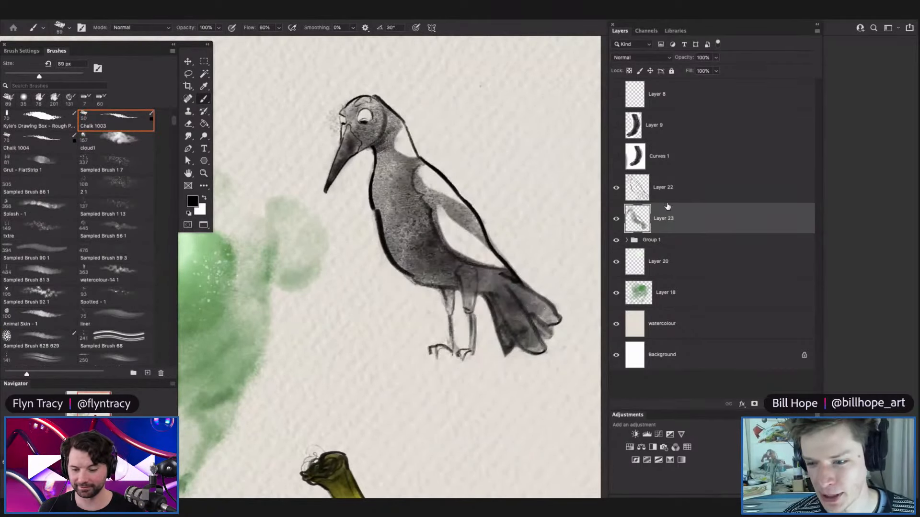
key(super+alt+shift+n)
mouse_move(541, 276)
mouse_down()
mouse_move(503, 274)
mouse_move(531, 273)
mouse_up()
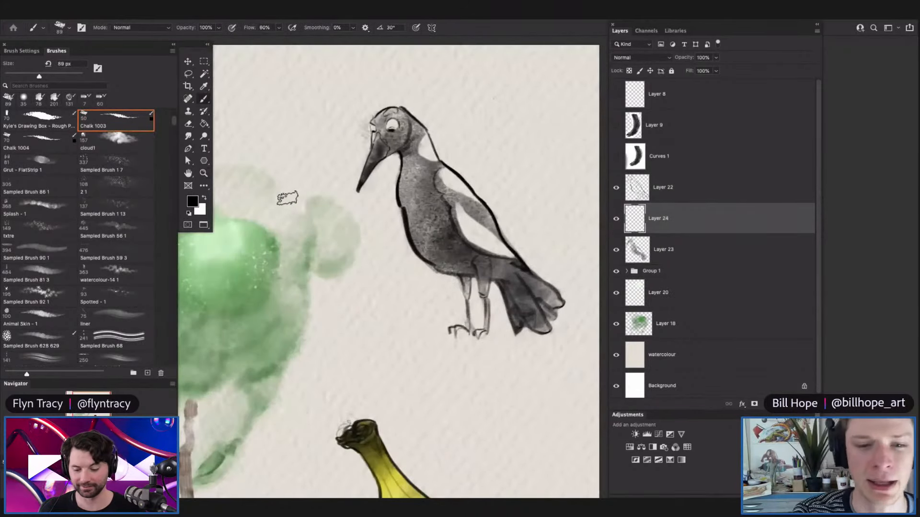
Set the foreground colour to a muted reddish brown for the branch.
key(n)
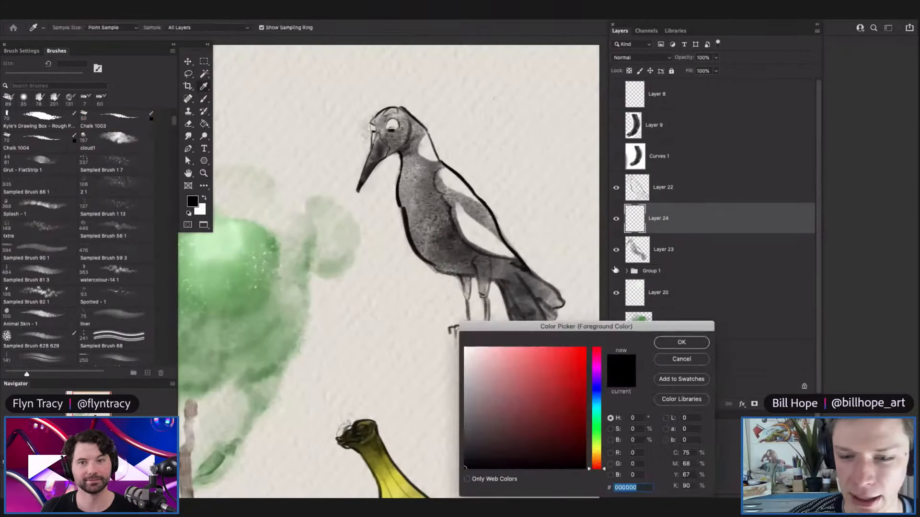
click(653, 341)
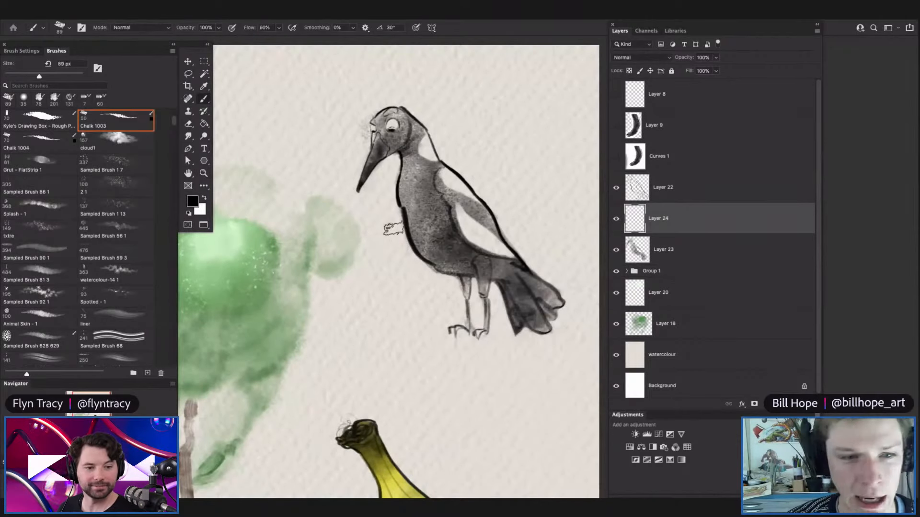
key(n)
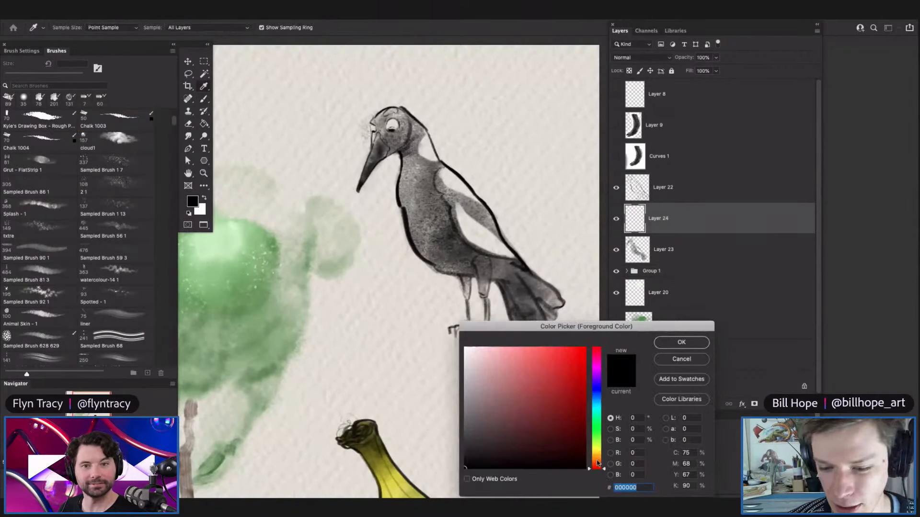
click(598, 463)
click(538, 407)
click(525, 425)
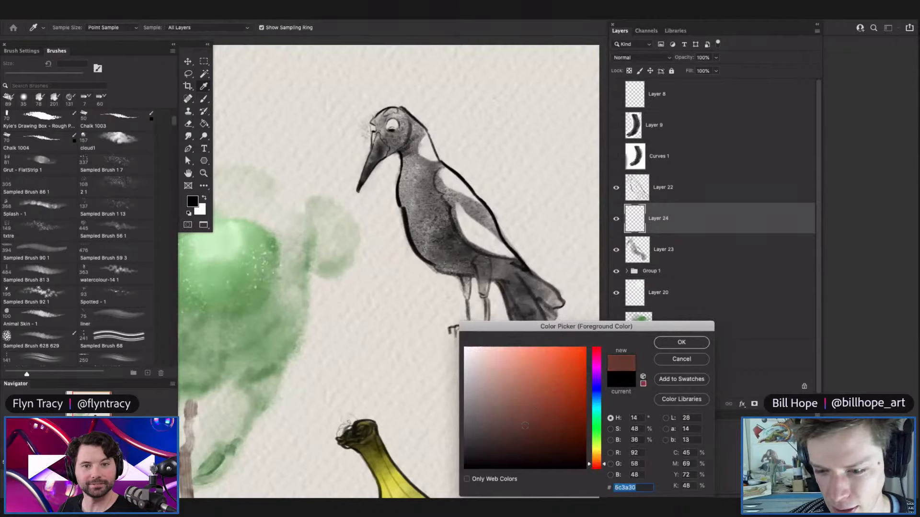
drag(523, 425, 513, 420)
click(658, 343)
Paint a brown branch from the top of the tree crown, under the bird's feet, to the page's right edge, thickening its outer end.
drag(458, 339, 419, 340)
key(b)
drag(283, 229, 386, 291)
drag(443, 312, 477, 333)
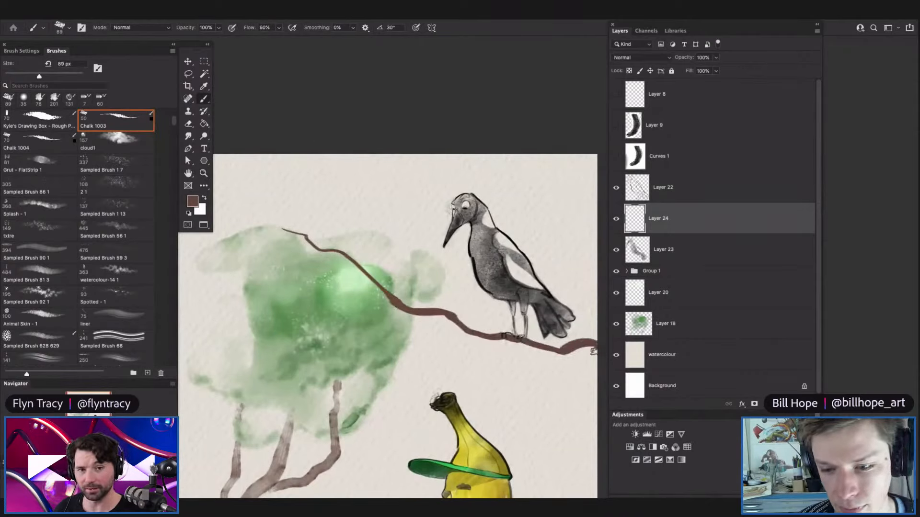
drag(566, 353, 526, 341)
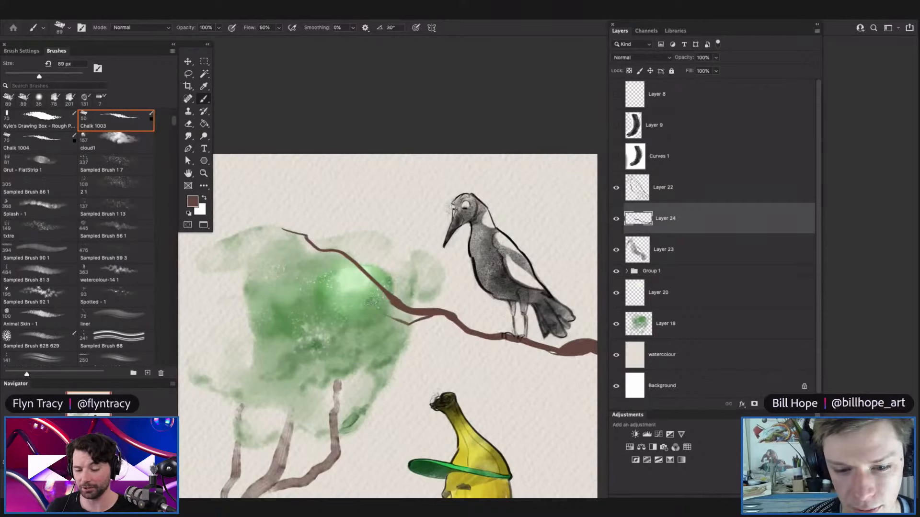
Add thin side twigs below the main branch, one reaching over the tree crown and one above the banana, and shape the outer end.
key(super+space)
drag(431, 266, 287, 269)
key(super+space)
drag(429, 239, 510, 292)
drag(504, 366, 551, 424)
mouse_move(458, 329)
mouse_down()
mouse_move(507, 355)
mouse_move(503, 341)
mouse_move(536, 348)
mouse_move(515, 375)
mouse_move(583, 351)
mouse_move(584, 336)
mouse_up()
key(super+z)
key(super+space)
drag(472, 295, 460, 332)
drag(498, 411, 523, 400)
drag(511, 230, 530, 253)
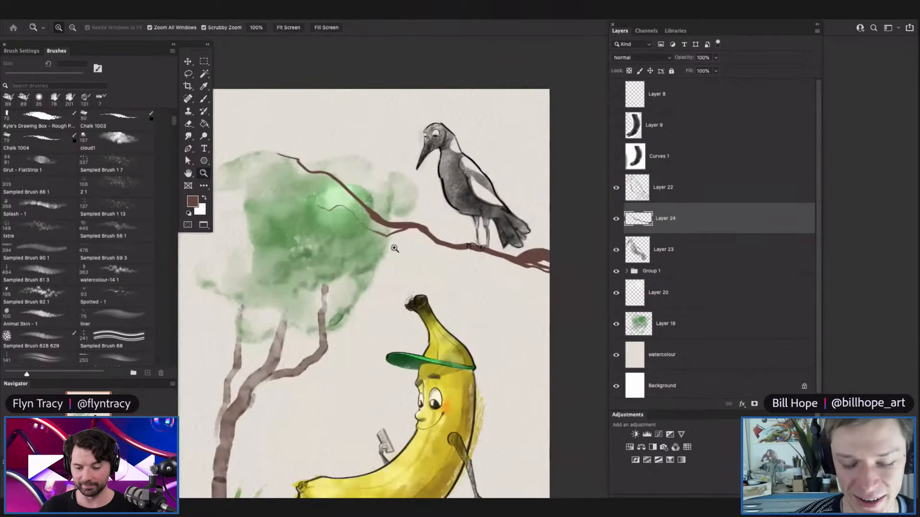
mouse_move(383, 258)
mouse_down()
mouse_move(484, 250)
mouse_move(428, 296)
mouse_up()
key(super+space)
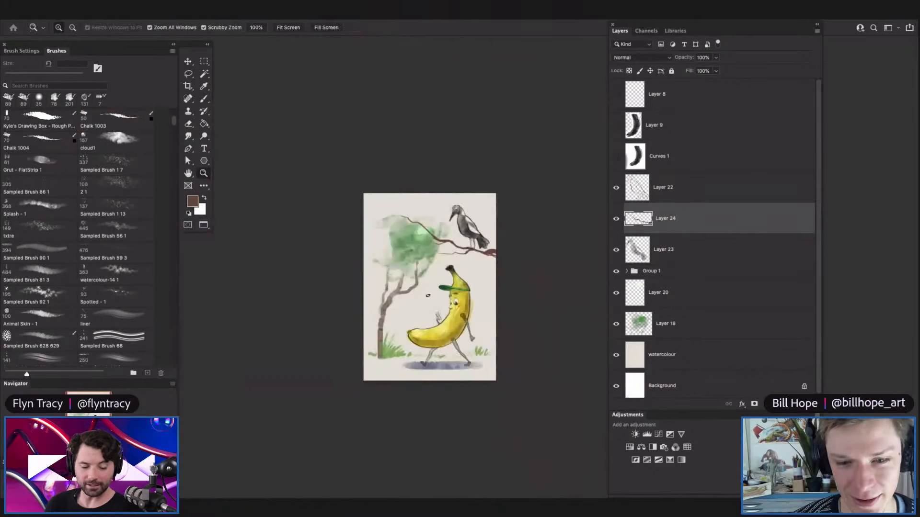
key(super+space)
click(445, 271)
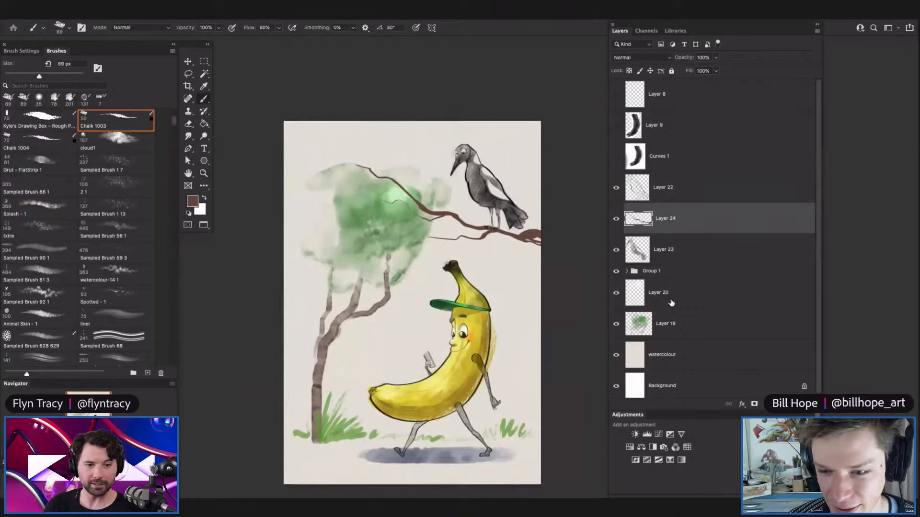
Select the tree and grass layers Layer 19, Layer 20 and Layer 18, and scale them down slightly away from the branch.
click(675, 296)
shift+click(674, 330)
key(super+space)
drag(400, 340, 402, 345)
key(v)
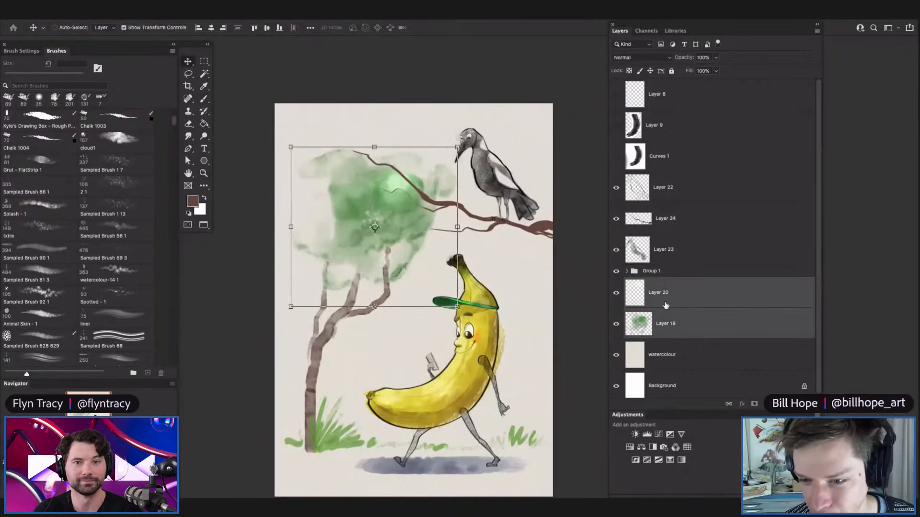
click(627, 271)
scroll(669, 335, down, 10)
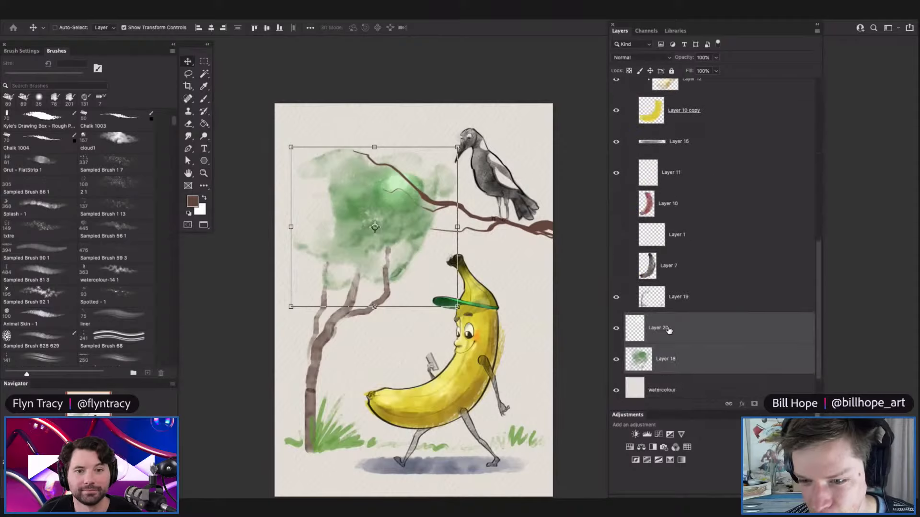
drag(680, 329, 677, 290)
shift+click(679, 359)
drag(547, 147, 521, 162)
key(Return)
scroll(722, 259, up, 10)
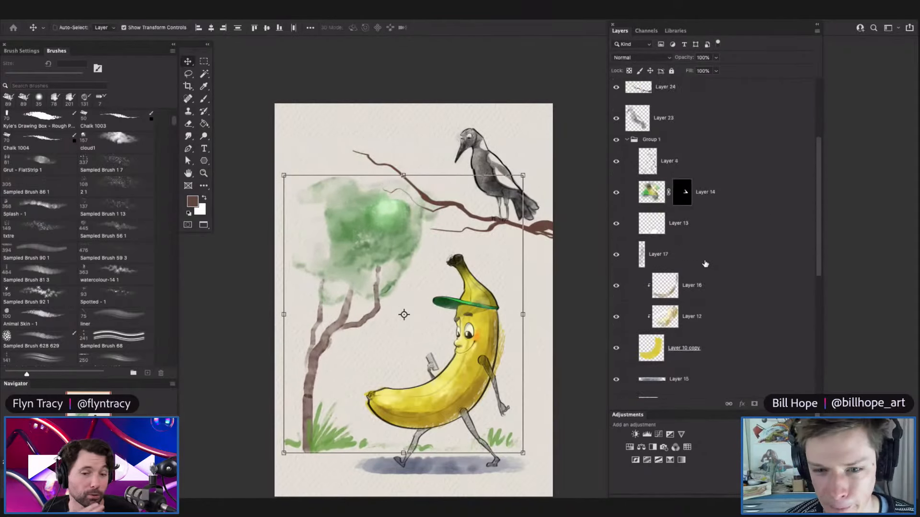
Load the painted branch on Layer 24 as a selection.
click(655, 227)
drag(442, 263, 515, 225)
super+click(642, 220)
drag(450, 211, 413, 211)
drag(528, 197, 548, 183)
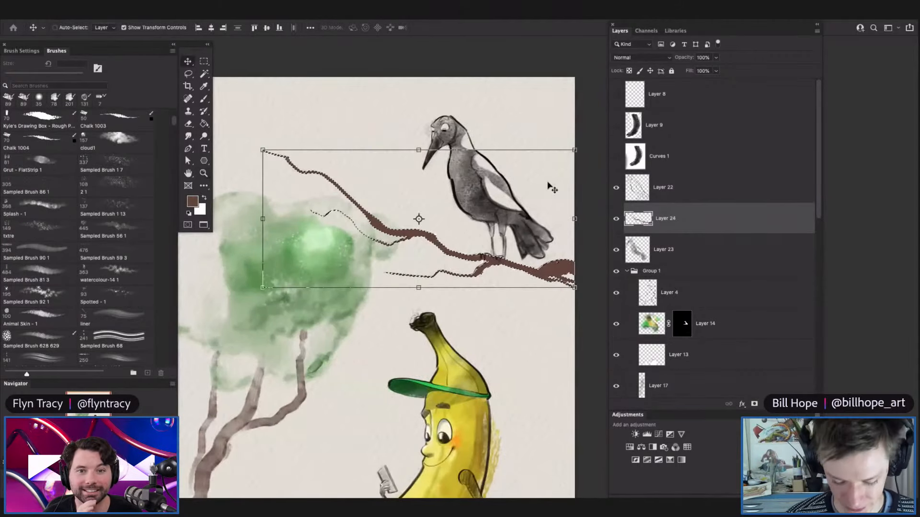
drag(445, 230, 472, 241)
drag(431, 266, 374, 270)
drag(527, 273, 550, 296)
Add a new layer above the branch layer and hide the flat brown branch, keeping its outline selected.
key(m)
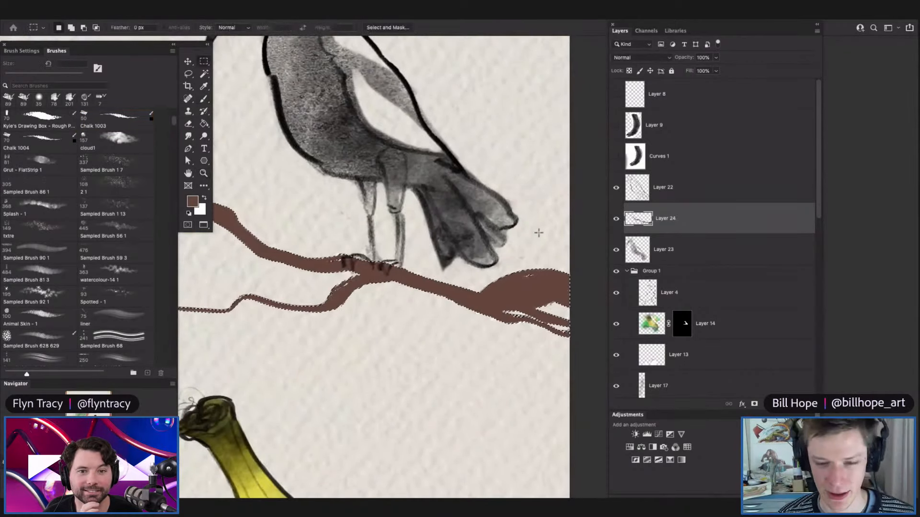
drag(550, 273, 552, 311)
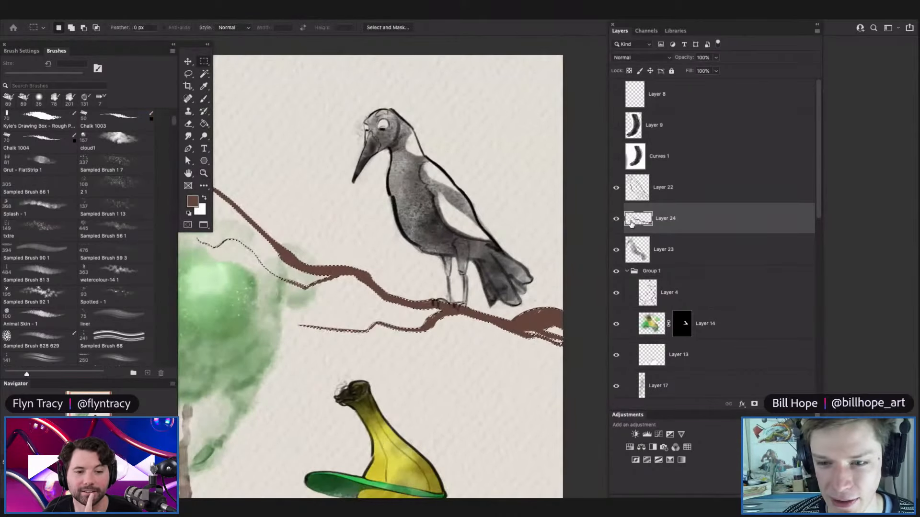
drag(513, 298, 476, 313)
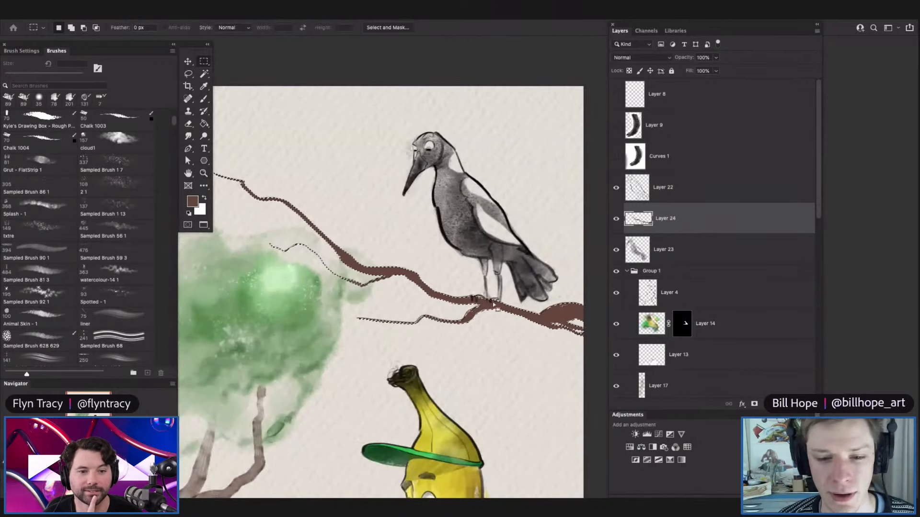
drag(485, 282, 429, 282)
key(super+shift+alt+n)
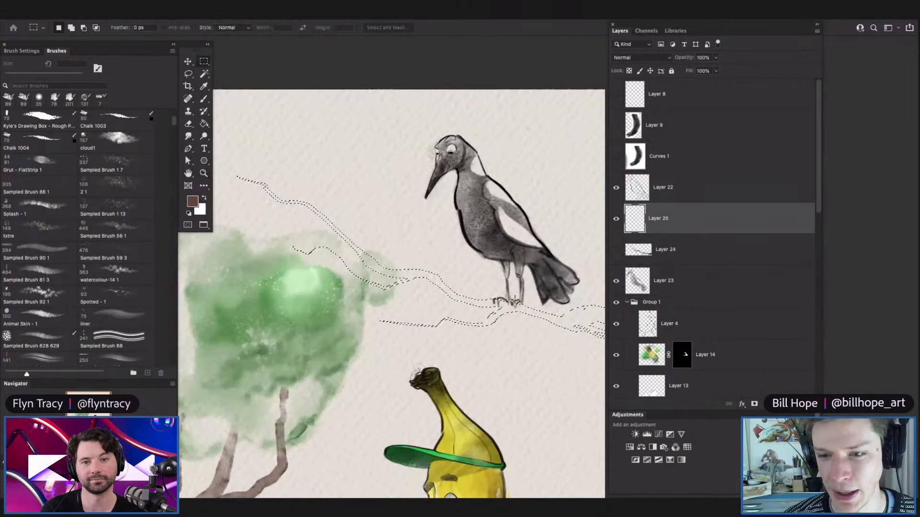
drag(494, 293, 517, 297)
Paint the selected branch outline brown on the new layer with the Irregular edge watercolour brush at 268 px and deselect.
key(b)
right_click(410, 293)
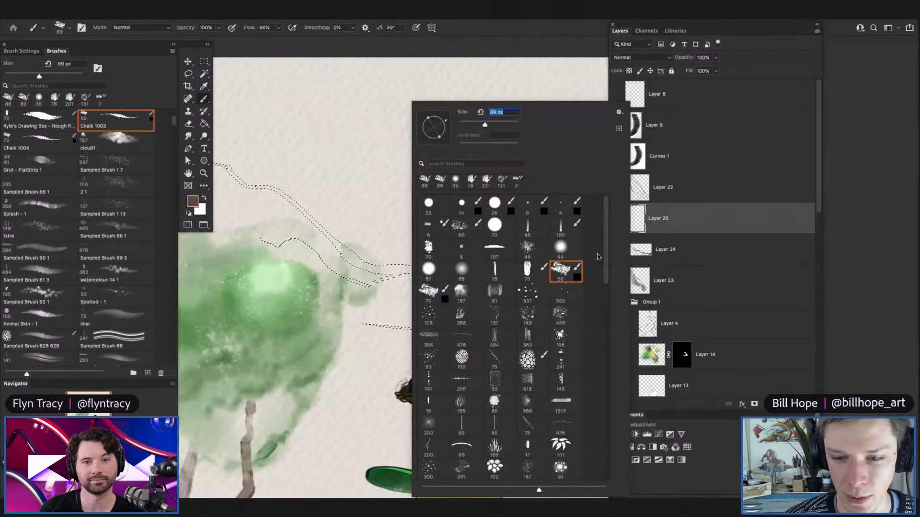
scroll(507, 316, down, 10)
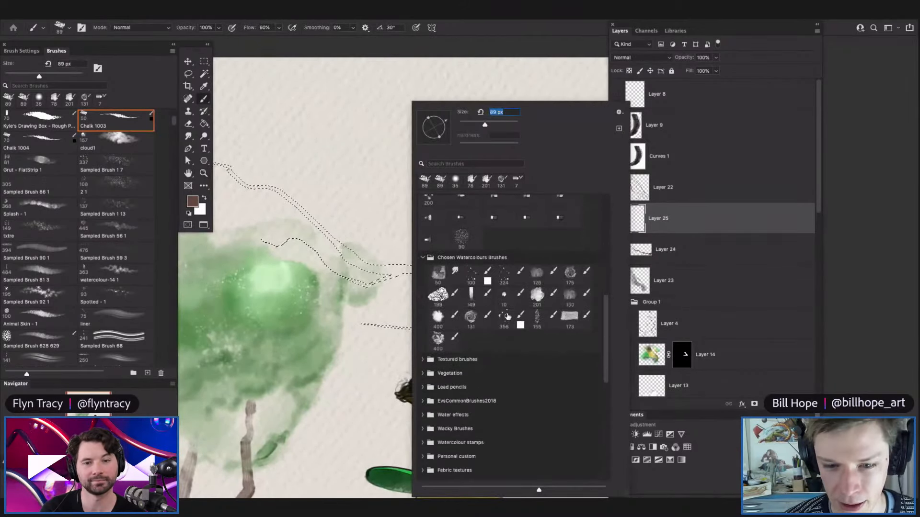
click(537, 273)
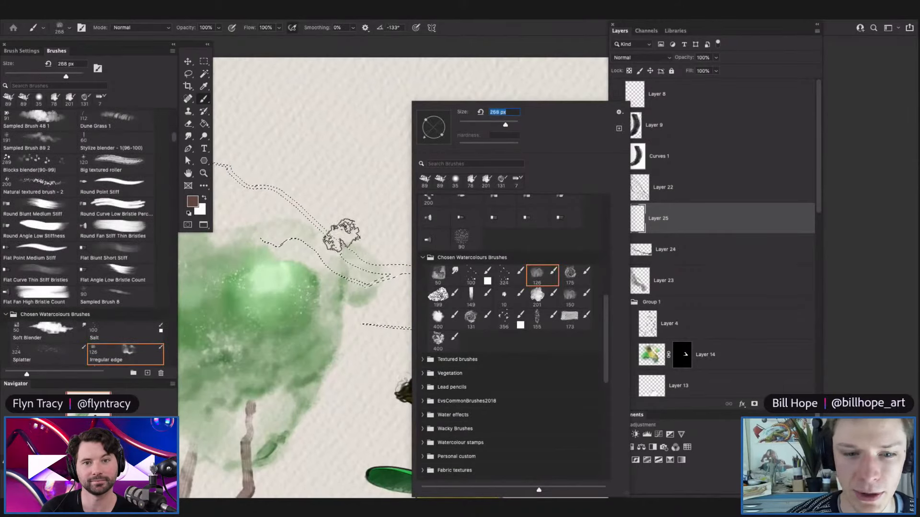
drag(341, 235, 400, 261)
mouse_move(456, 314)
mouse_down()
mouse_move(573, 319)
mouse_move(599, 326)
mouse_up()
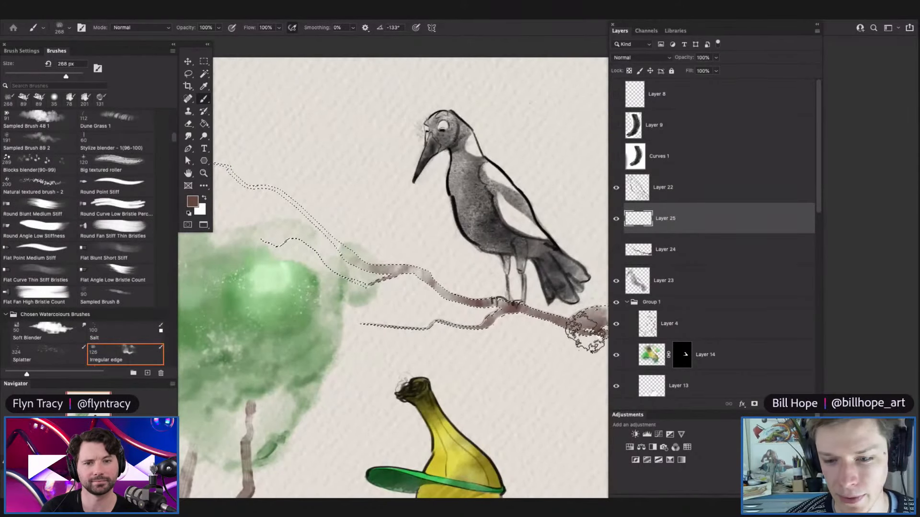
key(ctrl+minus)
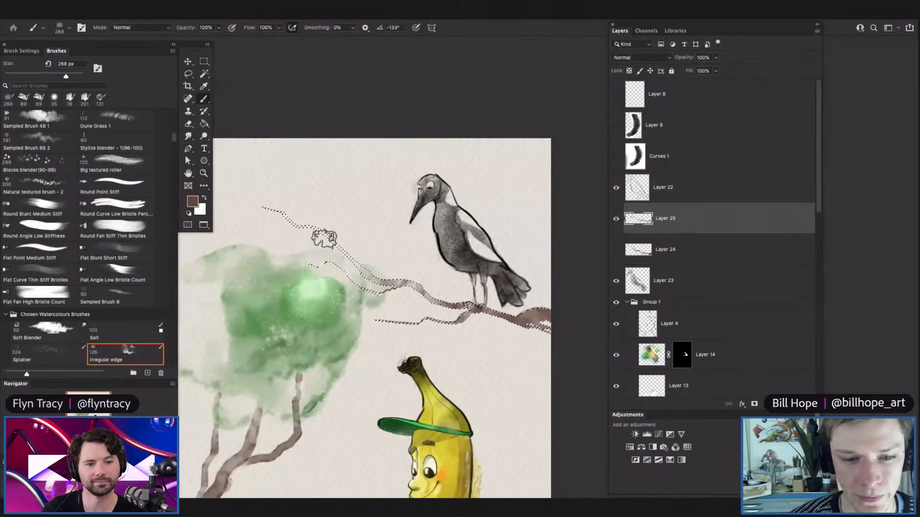
key(ctrl+d)
key(m)
Add a layer above the painted branch and sketch a second bird's head, back, belly and leg in black with Chalk 1003 at 50 px.
drag(533, 265, 489, 280)
drag(493, 347, 519, 275)
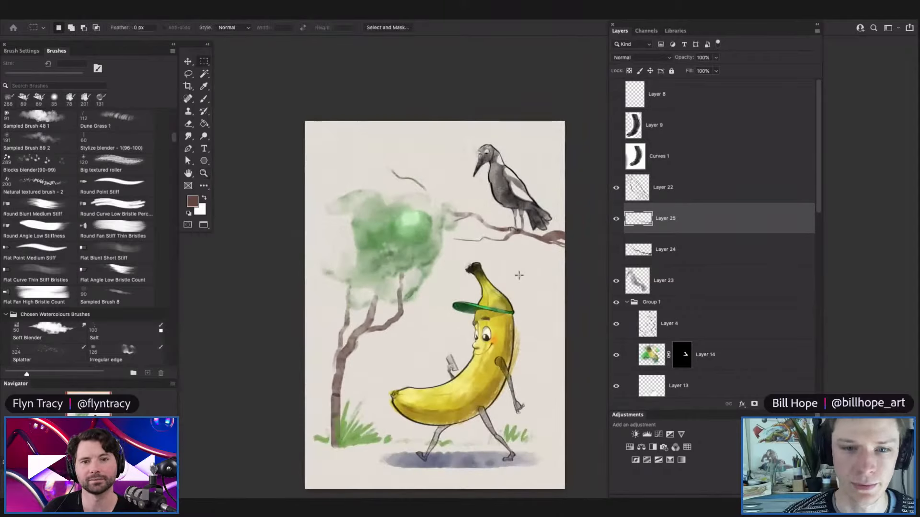
drag(397, 141, 416, 169)
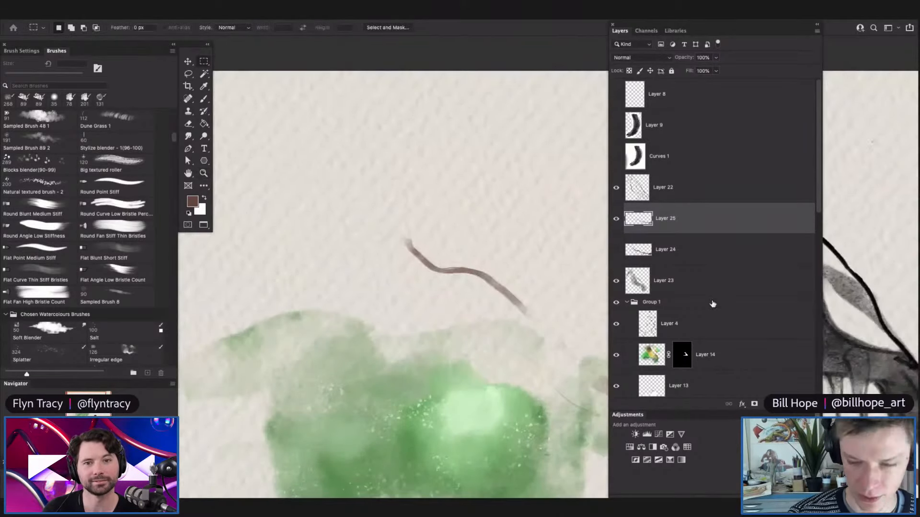
key(b)
click(792, 404)
drag(513, 280, 433, 287)
drag(404, 158, 508, 194)
right_click(404, 259)
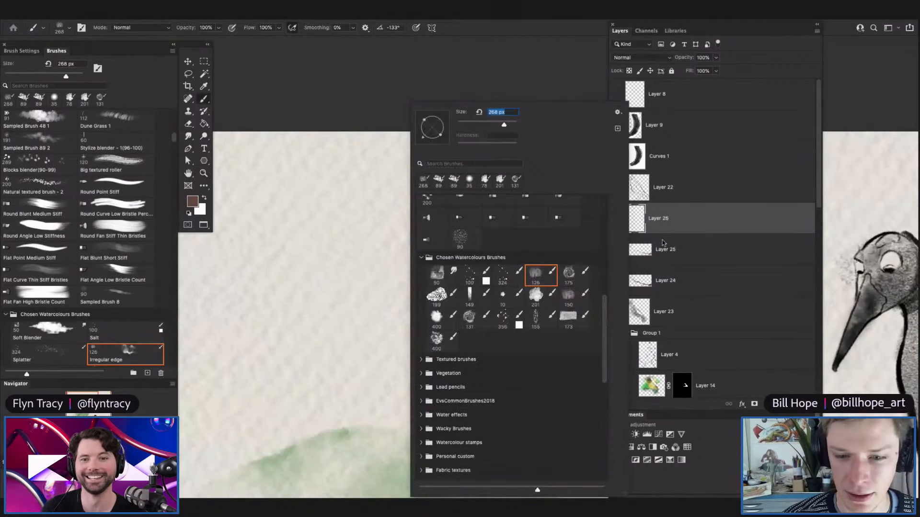
drag(603, 325, 595, 202)
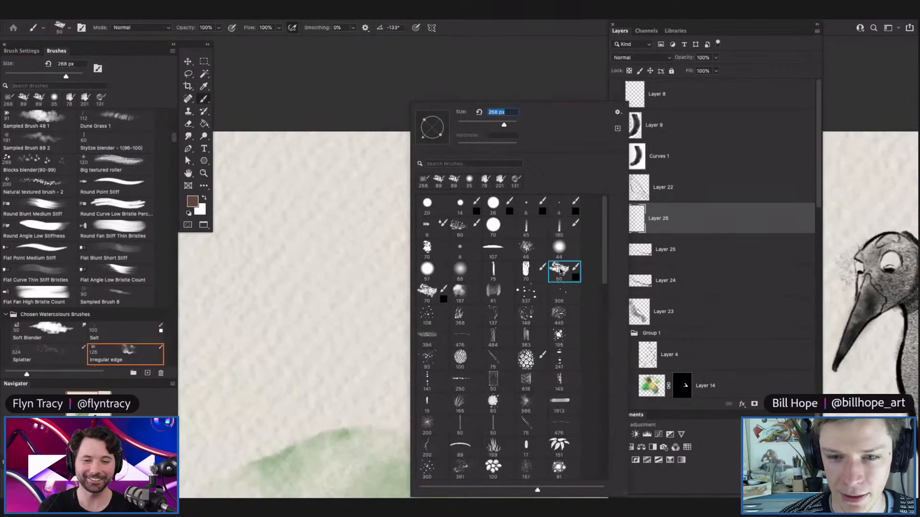
drag(406, 276, 357, 281)
mouse_move(481, 229)
mouse_down()
mouse_move(534, 256)
mouse_move(234, 243)
mouse_move(215, 269)
mouse_move(252, 322)
mouse_up()
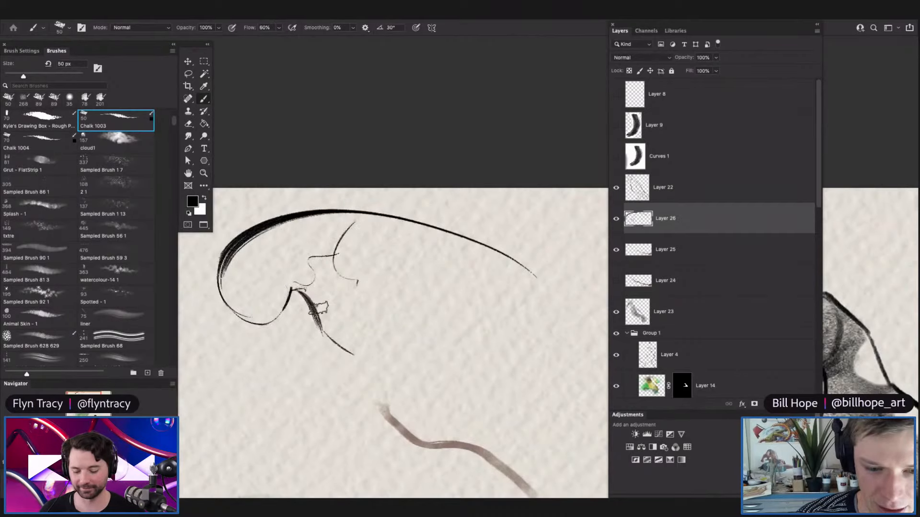
drag(580, 350, 314, 322)
mouse_move(513, 292)
mouse_down()
mouse_move(506, 380)
mouse_move(488, 302)
mouse_move(488, 379)
mouse_up()
Draw the new bird's pointed beak and its round eye with a dark pupil and brow line.
super+click(282, 265)
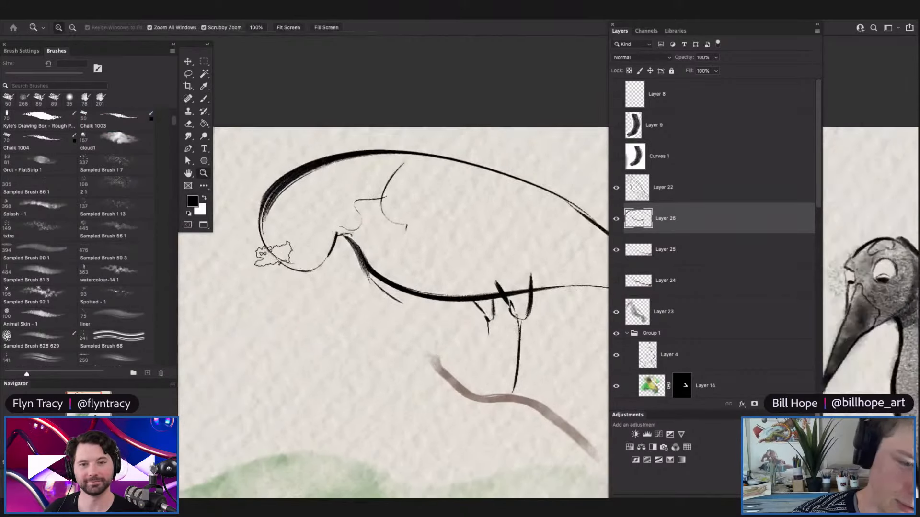
drag(291, 271, 321, 319)
mouse_move(326, 315)
mouse_down()
mouse_move(334, 274)
mouse_move(328, 260)
mouse_move(293, 268)
mouse_move(330, 272)
mouse_up()
drag(320, 311, 338, 274)
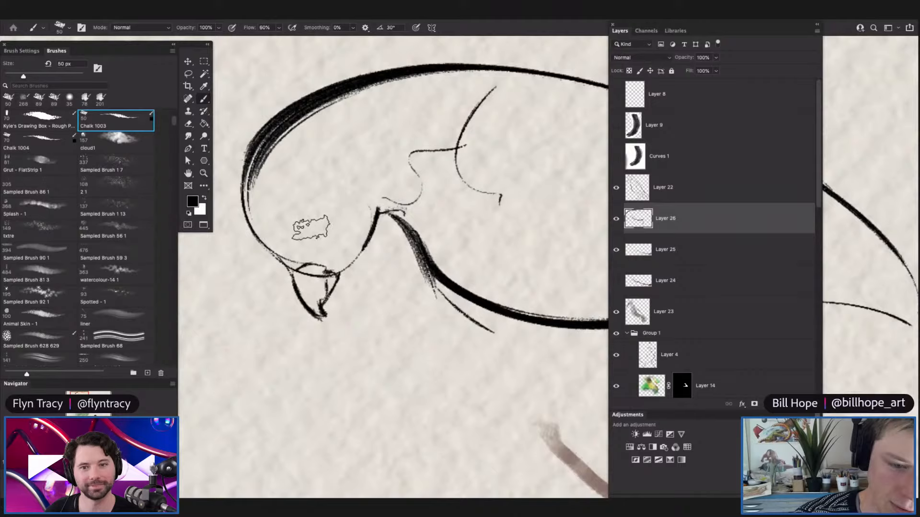
mouse_move(292, 220)
mouse_down()
mouse_move(296, 242)
mouse_move(321, 226)
mouse_up()
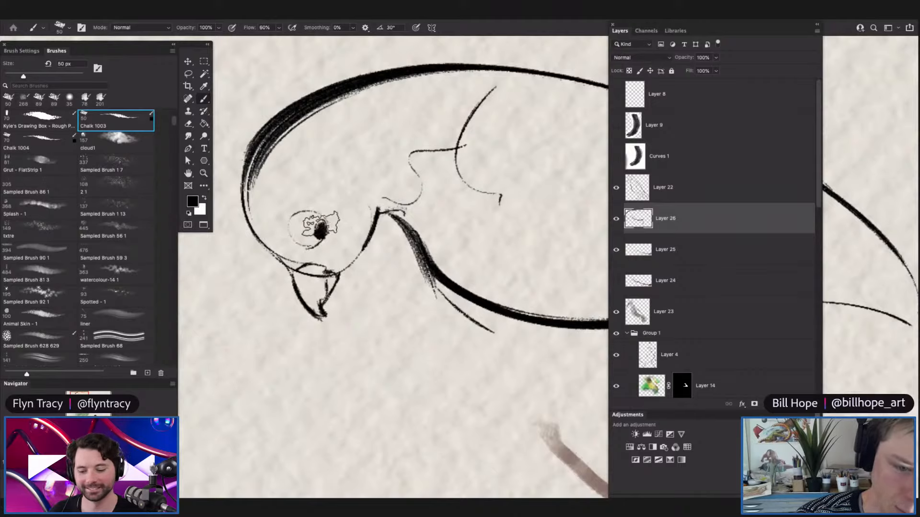
mouse_move(280, 197)
mouse_down()
mouse_move(395, 234)
mouse_move(400, 222)
mouse_up()
key(super+space)
mouse_move(357, 231)
mouse_down()
mouse_move(370, 225)
mouse_move(352, 235)
mouse_up()
Complete the bird's line art with a second leg, feet gripping the twig, wing lines and pointed tail feathers.
key(super+space)
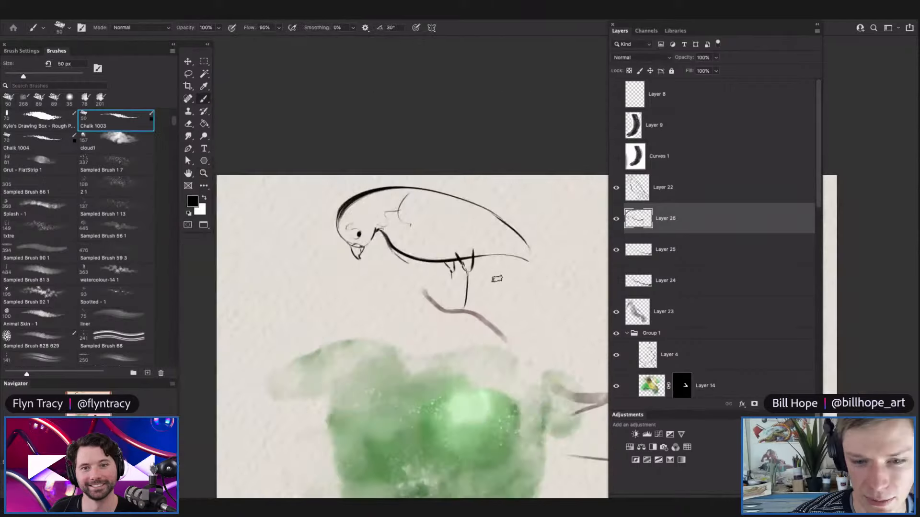
click(447, 285)
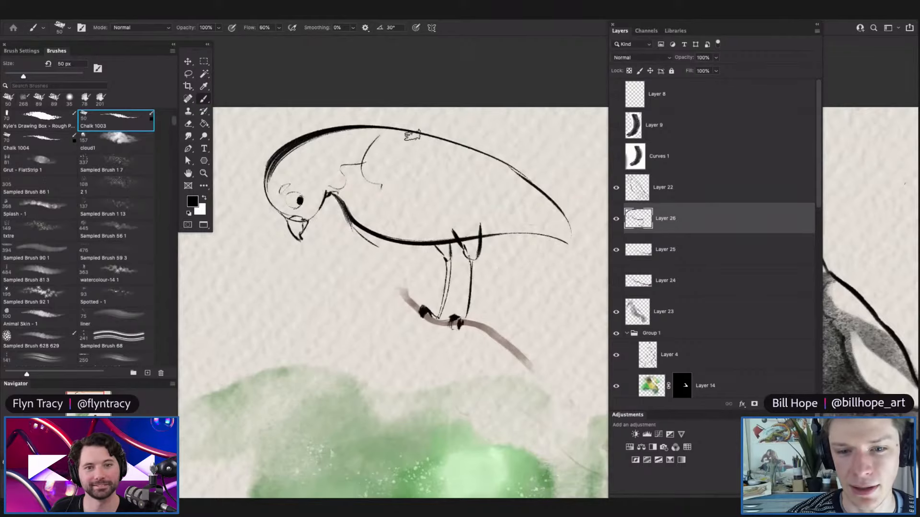
key(super+space)
drag(418, 254, 385, 255)
drag(515, 238, 549, 238)
mouse_move(496, 227)
mouse_down()
mouse_move(533, 277)
mouse_move(490, 247)
mouse_up()
drag(490, 248, 495, 282)
drag(464, 250, 479, 264)
key(super+space)
mouse_move(560, 245)
mouse_down()
mouse_move(528, 221)
mouse_move(547, 239)
mouse_up()
Add a new layer between the bird's line art and the painted branch, and load the Irregular edge brush at 126 px.
click(695, 258)
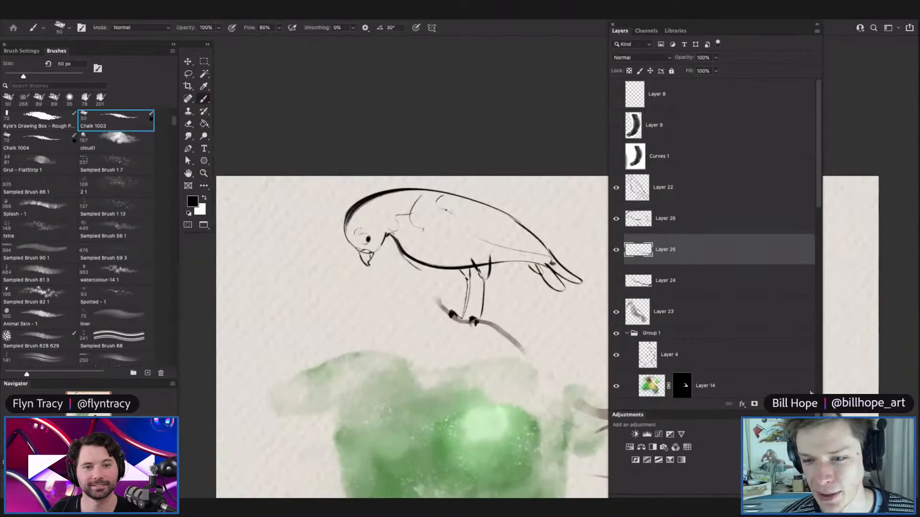
key(super+shift+alt+n)
key(super+space)
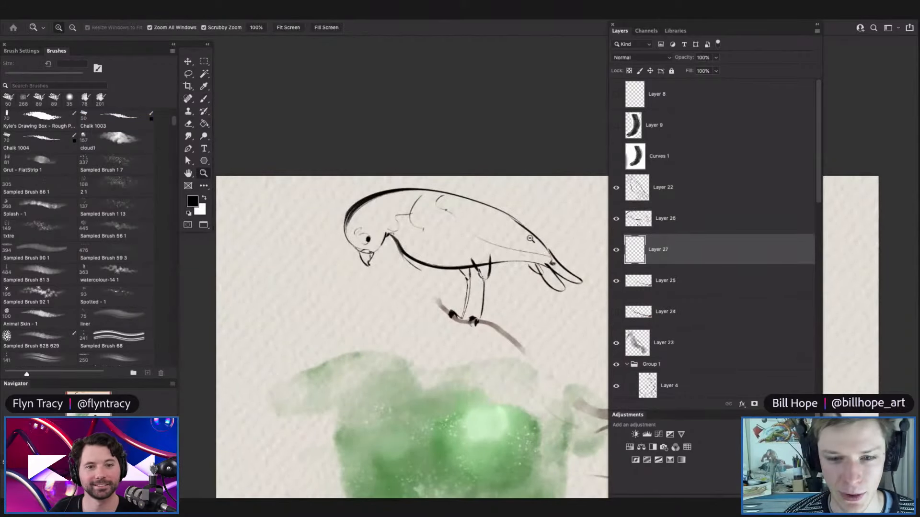
click(529, 238)
right_click(395, 238)
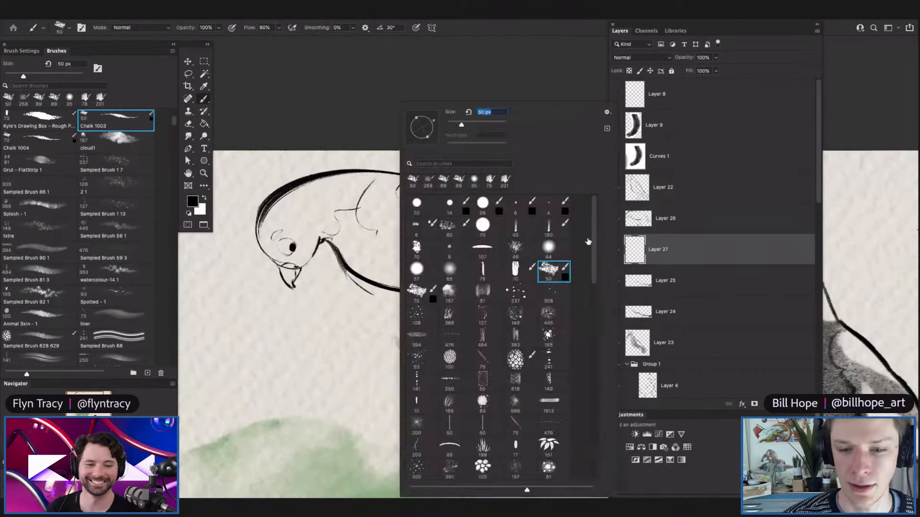
scroll(566, 290, down, 10)
click(525, 316)
mouse_move(355, 219)
mouse_down()
mouse_move(386, 231)
mouse_move(396, 259)
mouse_move(415, 256)
mouse_move(379, 240)
mouse_move(341, 249)
mouse_move(423, 233)
mouse_up()
key(super+z)
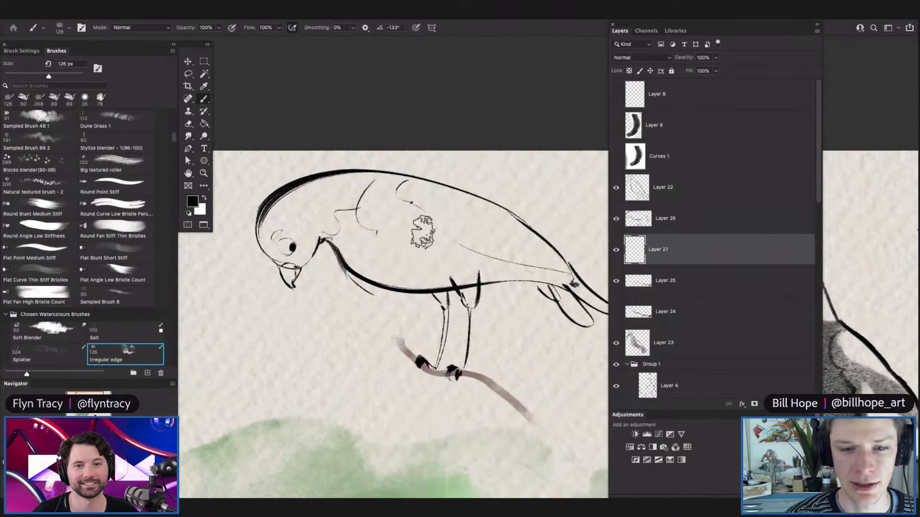
Choose a bright red and wash it loosely over the new bird's head, neck and chest.
click(192, 202)
click(598, 434)
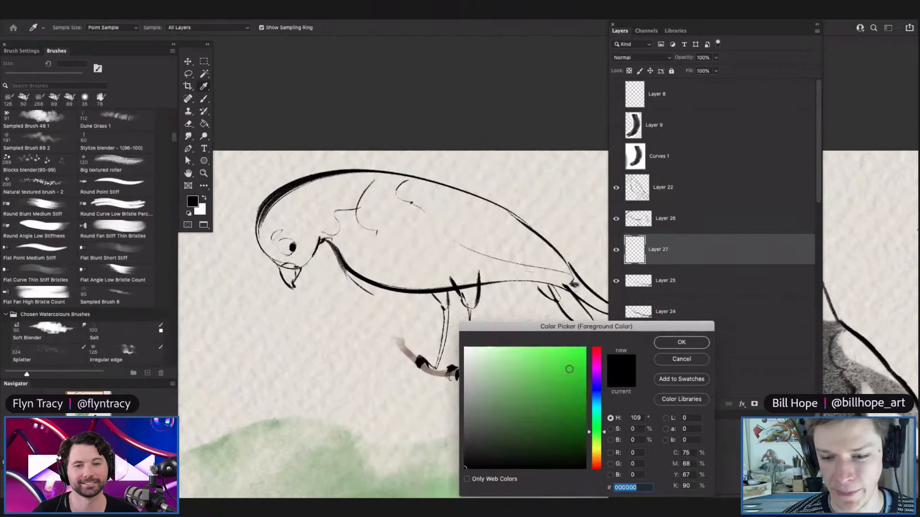
drag(598, 468, 598, 464)
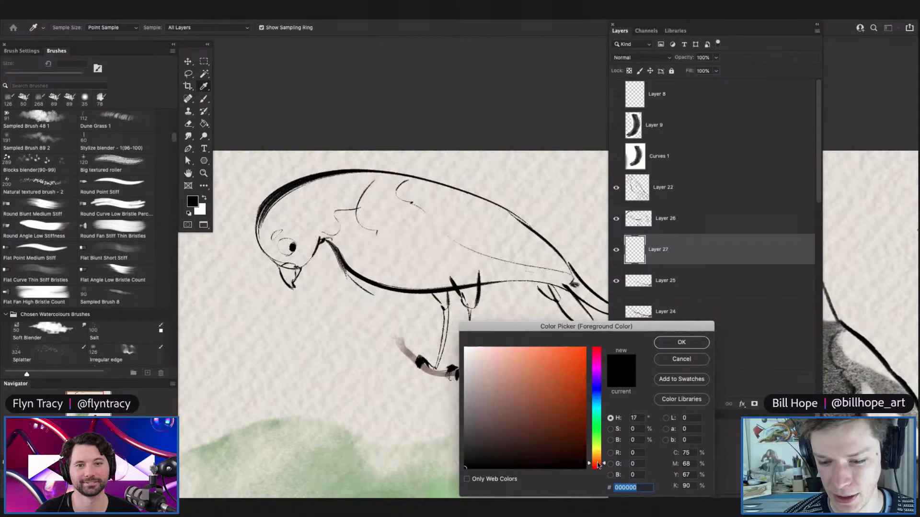
click(571, 357)
click(599, 349)
click(558, 369)
click(677, 345)
mouse_move(335, 205)
mouse_down()
mouse_move(326, 201)
mouse_move(283, 251)
mouse_up()
mouse_move(386, 207)
mouse_down()
mouse_move(398, 248)
mouse_move(316, 192)
mouse_move(308, 205)
mouse_move(371, 230)
mouse_move(303, 207)
mouse_move(290, 237)
mouse_up()
drag(413, 259, 453, 275)
Set the paint colour to green 3fc01c and wash it over the bird's wing and back.
key(n)
click(597, 434)
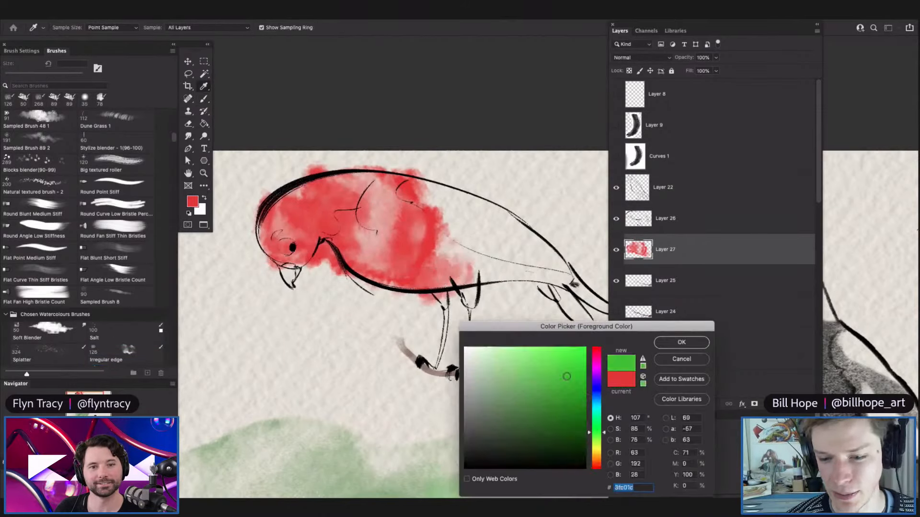
key(Return)
mouse_move(443, 189)
mouse_down()
mouse_move(422, 194)
mouse_move(460, 199)
mouse_move(570, 261)
mouse_move(567, 223)
mouse_up()
Change the paint colour to a bright blue and wash it along the bird's lower belly towards the tail.
key(n)
click(596, 399)
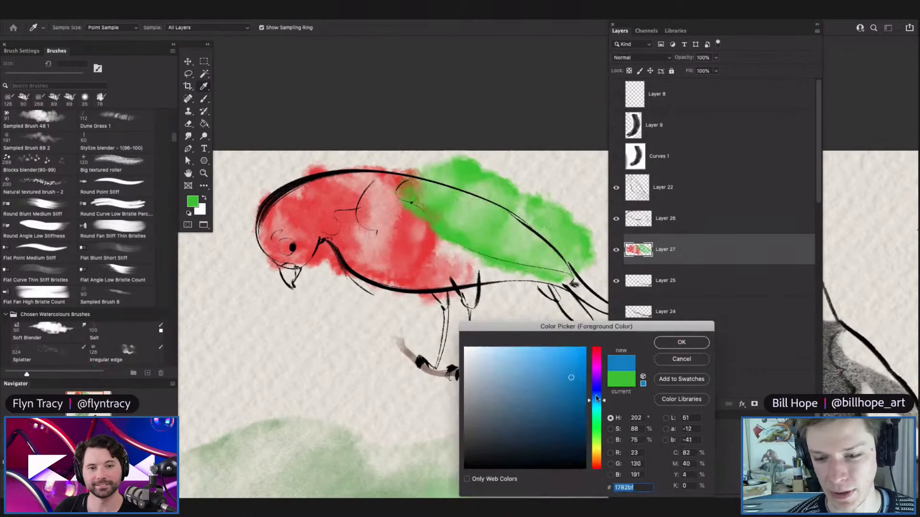
click(583, 364)
click(678, 343)
mouse_move(494, 254)
mouse_down()
mouse_move(445, 287)
mouse_move(515, 297)
mouse_move(458, 278)
mouse_up()
Blend the edge between the red chest and blue belly using the Soft Blender smudge brush at 50 px.
right_click(457, 278)
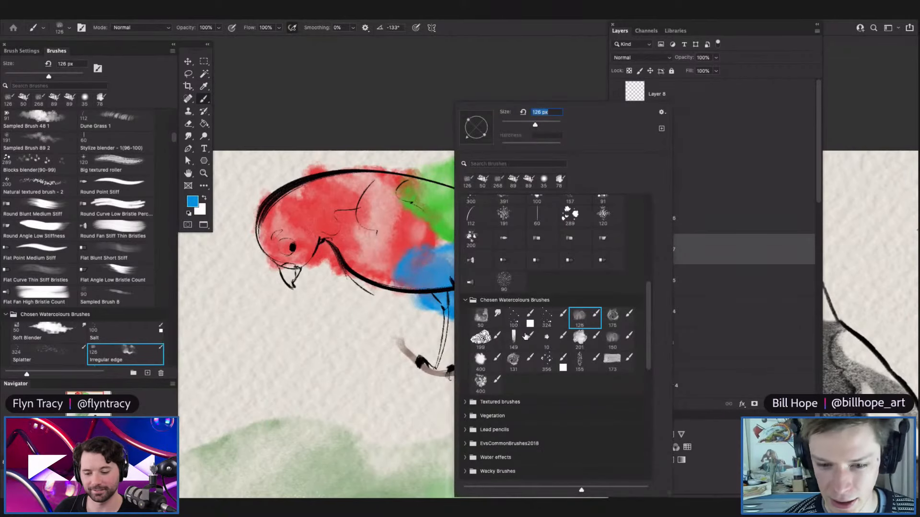
double_click(494, 314)
super+click(442, 230)
mouse_move(410, 249)
mouse_down()
mouse_move(381, 273)
mouse_move(414, 265)
mouse_move(405, 295)
mouse_move(362, 269)
mouse_up()
mouse_move(470, 258)
mouse_down()
mouse_move(486, 261)
mouse_move(463, 252)
mouse_up()
super+click(386, 184)
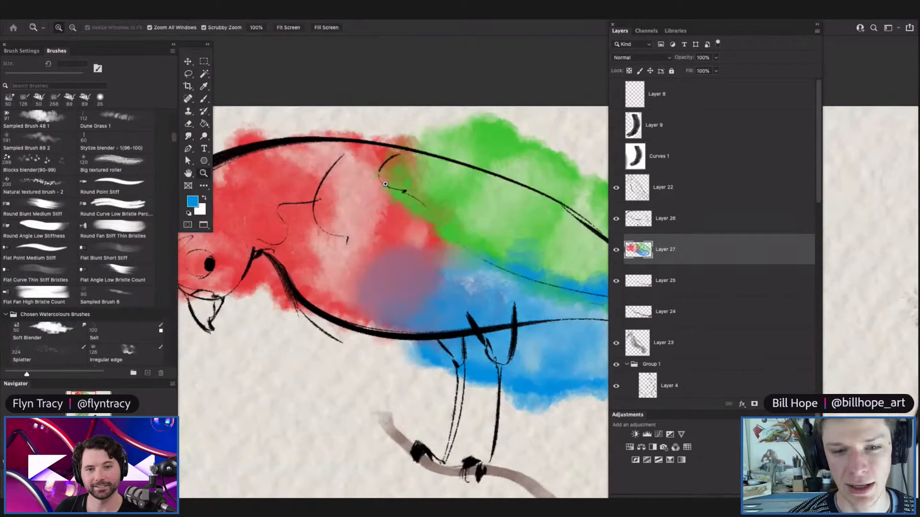
mouse_move(415, 161)
mouse_down()
mouse_move(411, 179)
mouse_move(373, 177)
mouse_up()
Smudge the red wash on the bird's head and neck to soften its texture.
key(z)
mouse_move(461, 298)
mouse_down()
mouse_move(422, 309)
mouse_move(498, 322)
mouse_up()
mouse_move(444, 335)
mouse_down()
mouse_move(392, 329)
mouse_move(366, 299)
mouse_up()
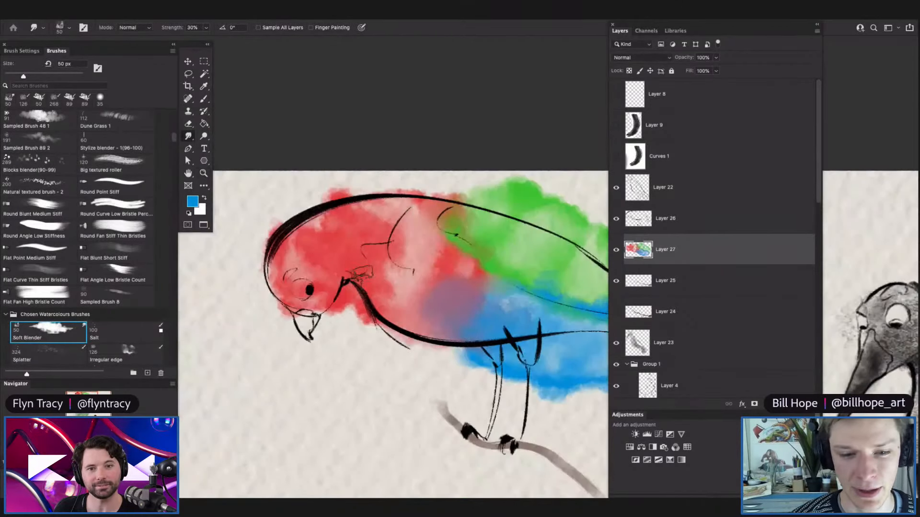
mouse_move(296, 253)
mouse_down()
mouse_move(303, 250)
mouse_move(308, 284)
mouse_up()
key(z)
drag(360, 259, 321, 263)
Soften the green and blue washes along the wing and blend the green into the red at the shoulder.
key(z)
drag(483, 297, 512, 293)
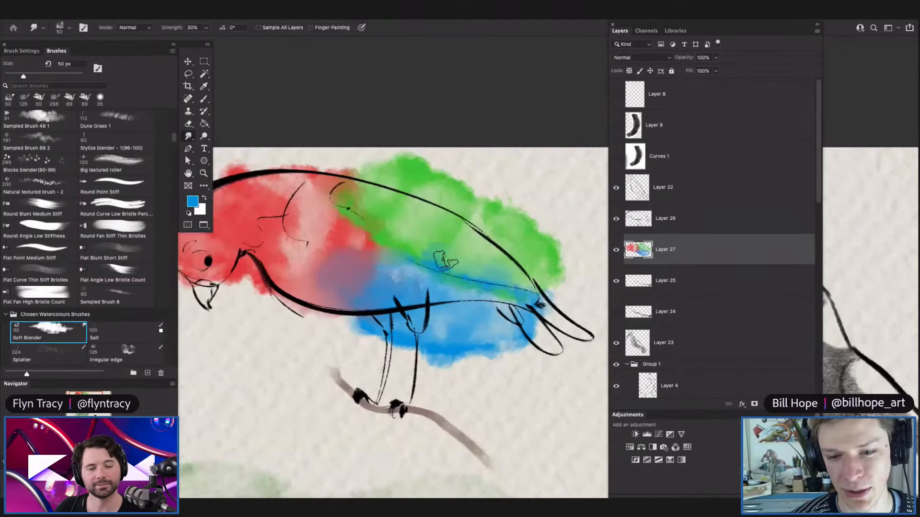
key(z)
mouse_move(446, 233)
mouse_down()
mouse_move(416, 230)
mouse_move(476, 245)
mouse_up()
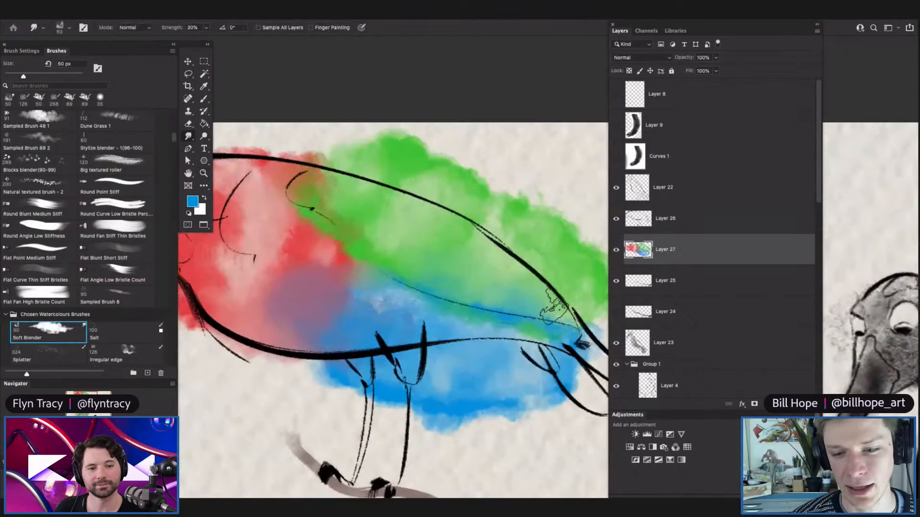
key(z)
drag(537, 282, 503, 277)
key(z)
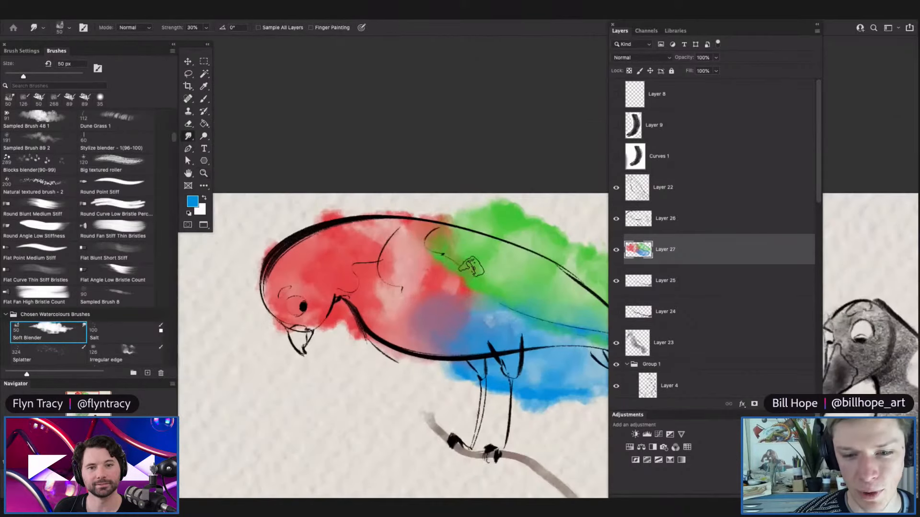
mouse_move(446, 241)
mouse_down()
mouse_move(391, 262)
mouse_move(408, 264)
mouse_up()
Load the bird's colour washes on Layer 27 as a selection and choose the Blotcher brush at 400 px.
super+click(647, 253)
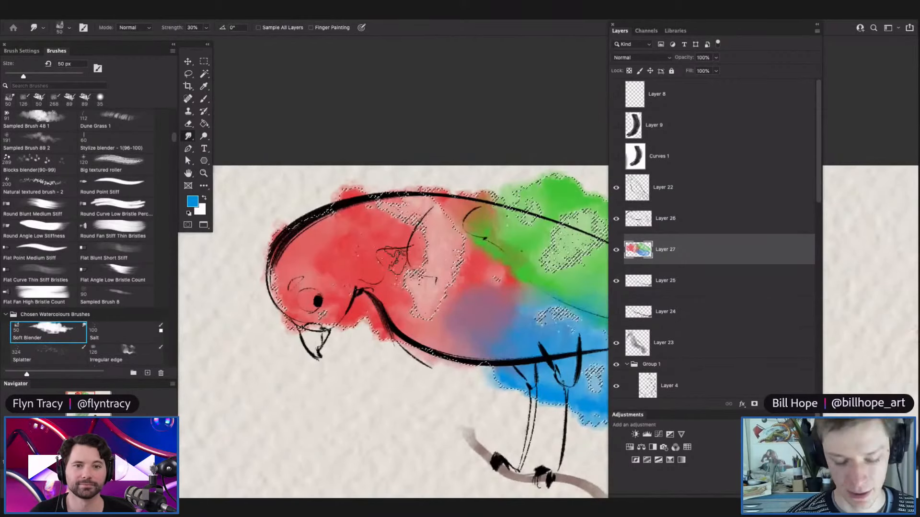
key(b)
right_click(478, 261)
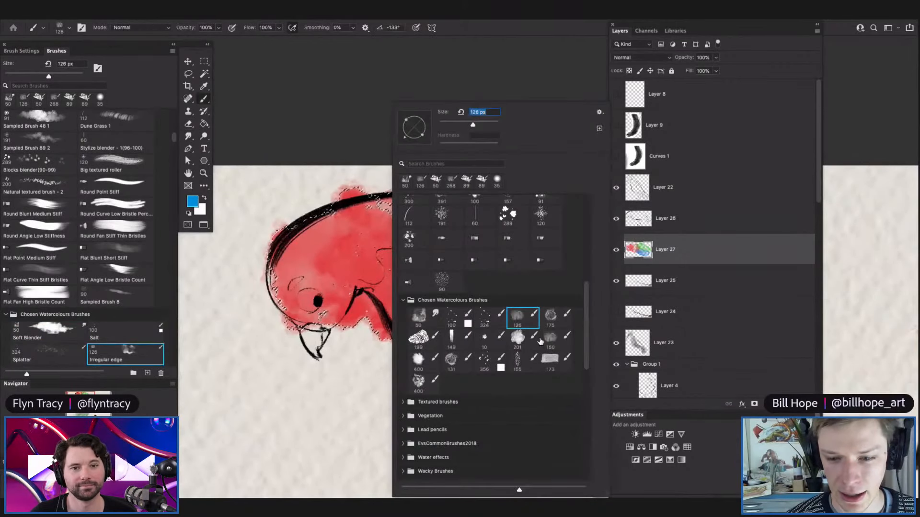
click(419, 359)
click(278, 365)
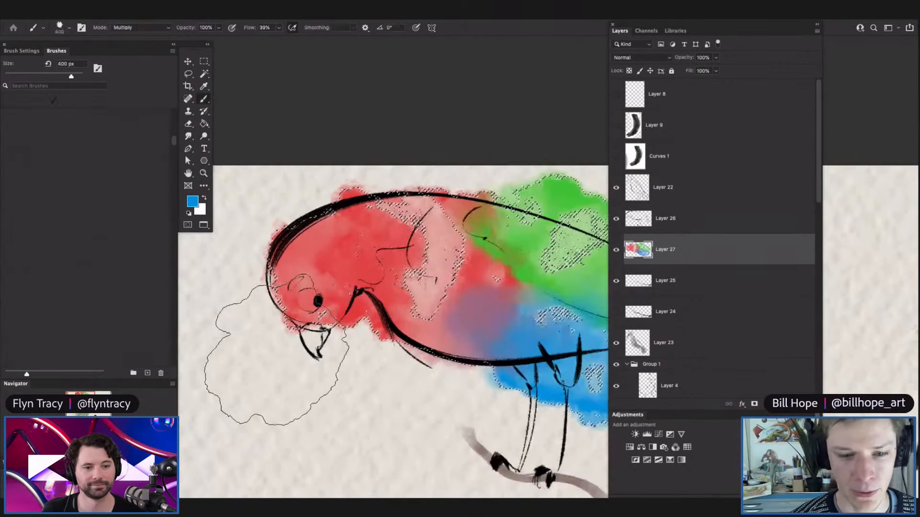
Shade the bird's head and neck inside the selection with dark red 981010 and deselect.
alt+click(335, 259)
click(192, 202)
click(574, 397)
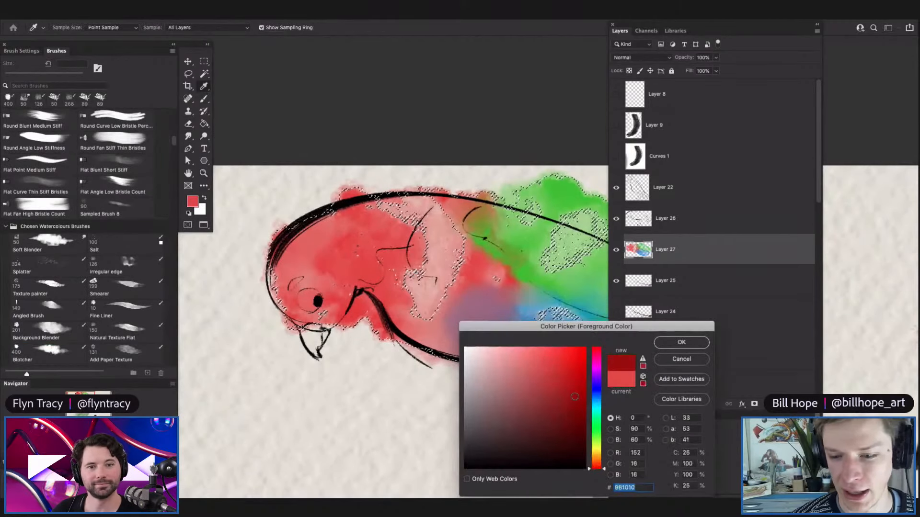
click(670, 343)
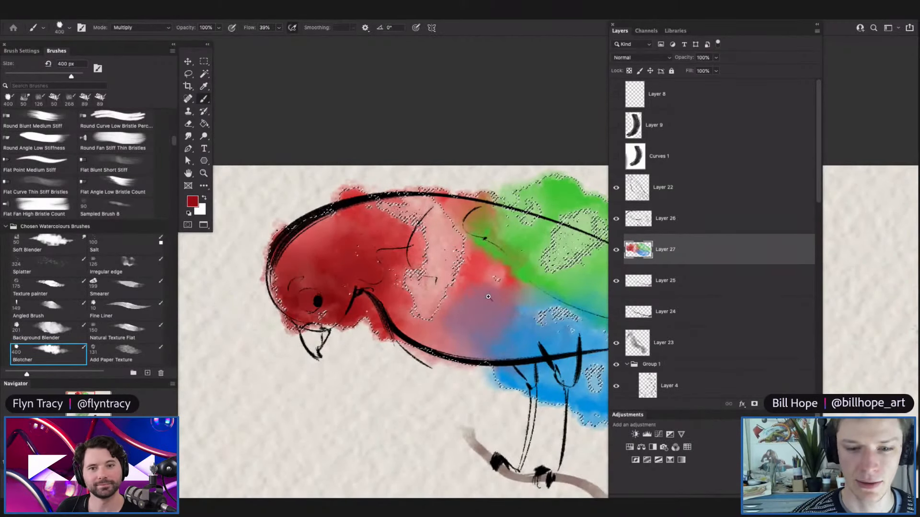
scroll(551, 271, down, 5)
drag(551, 270, 591, 271)
key(m)
click(432, 297)
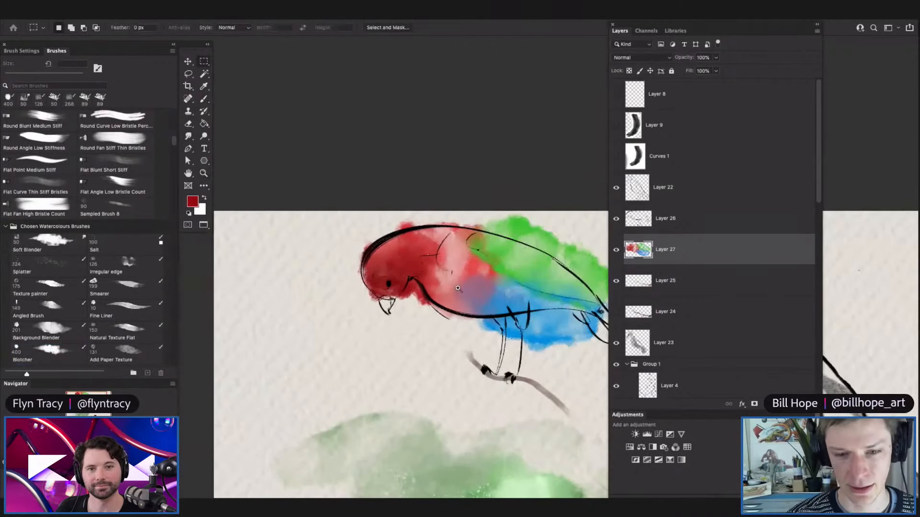
drag(432, 297, 465, 297)
right_click(428, 311)
click(617, 306)
key(b)
right_click(440, 299)
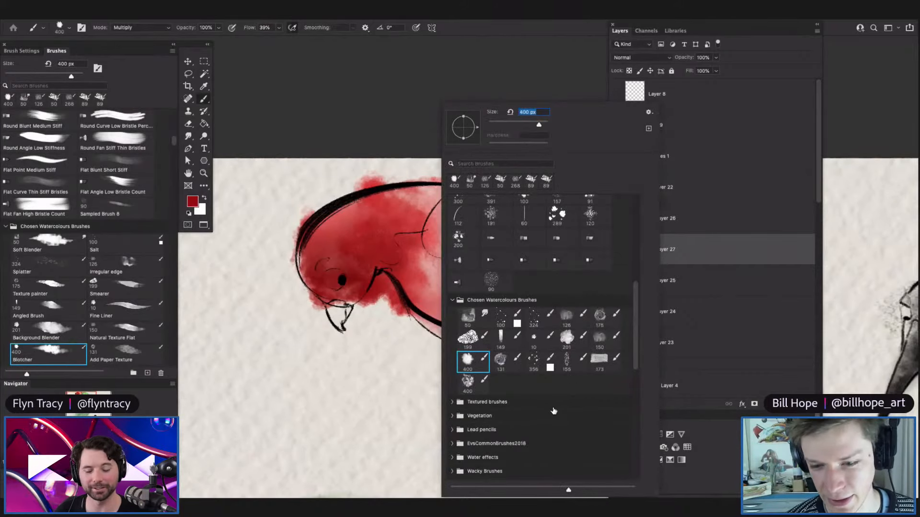
key(Escape)
Erase the red overspill beneath the bird's chin and along its crown using the Eraser with the Spatter 27 pixels brush.
key(e)
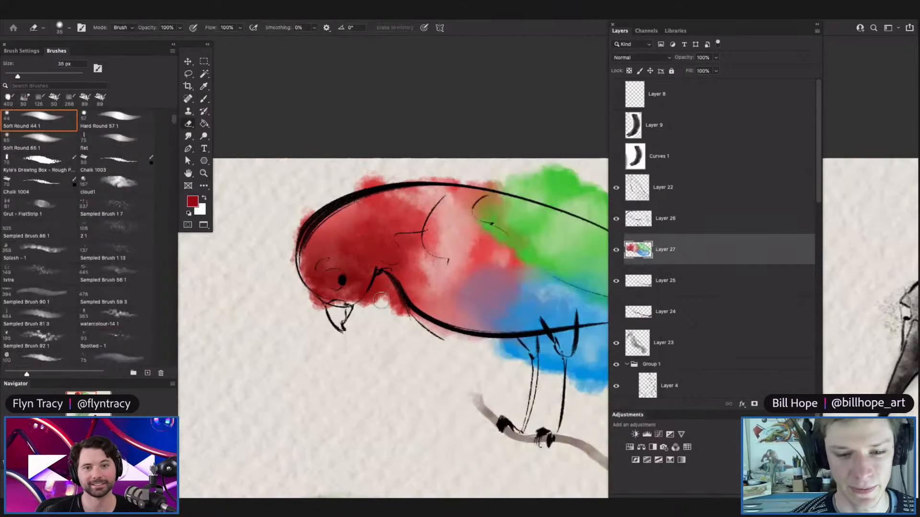
right_click(376, 287)
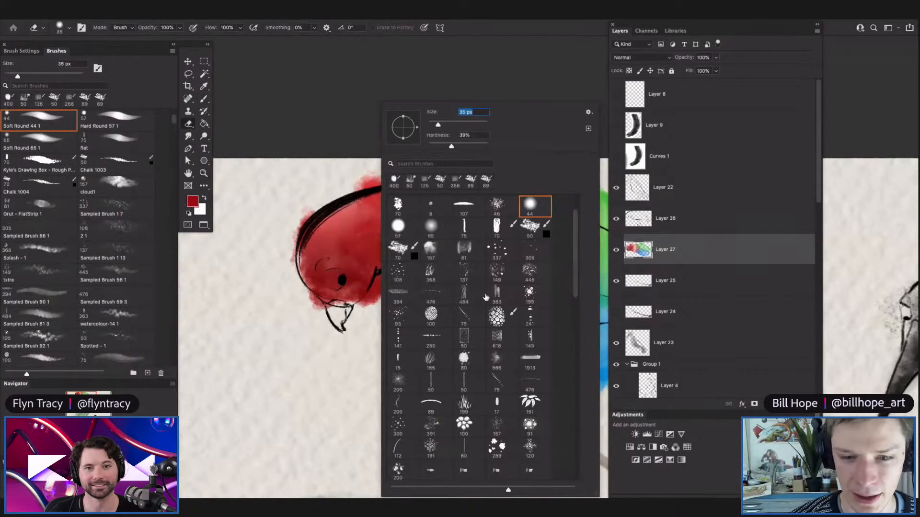
click(497, 206)
click(489, 84)
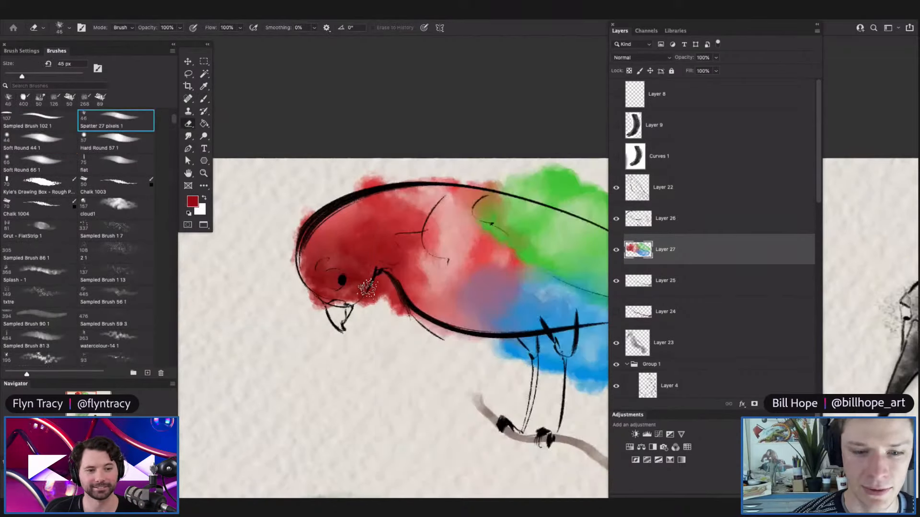
mouse_move(362, 315)
mouse_down()
mouse_move(382, 304)
mouse_move(400, 318)
mouse_up()
drag(404, 168, 368, 180)
Trim the green and blue overspill outside the ink outline along the bird's back and belly with the Eraser.
key(super+space)
drag(357, 232, 326, 233)
drag(484, 239, 508, 219)
mouse_move(370, 182)
mouse_down()
mouse_move(478, 220)
mouse_move(530, 277)
mouse_move(532, 259)
mouse_up()
mouse_move(500, 329)
mouse_down()
mouse_move(470, 308)
mouse_move(450, 325)
mouse_move(383, 279)
mouse_move(491, 271)
mouse_up()
Erase the red wash inside the bird's eye with the Spatter 27 pixels eraser at 19 px, leaving the black pupil.
key(z)
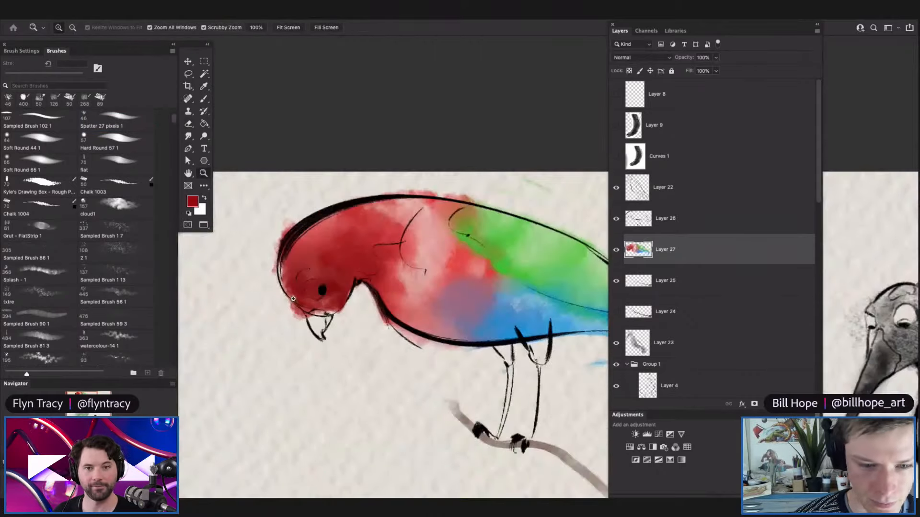
drag(293, 299, 322, 246)
key(e)
right_click(383, 142)
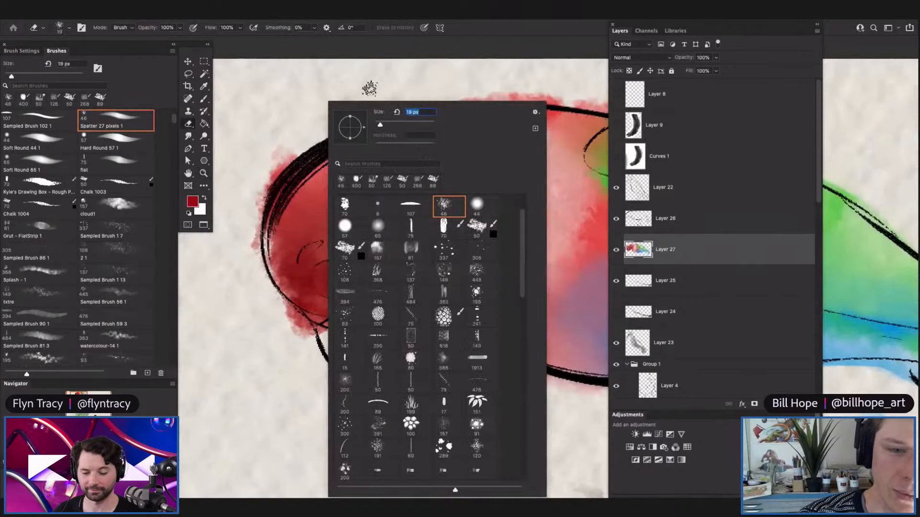
key(Return)
key(z)
drag(367, 245, 312, 251)
key(e)
key(z)
drag(324, 302, 320, 303)
key(e)
key(z)
drag(388, 264, 419, 259)
key(e)
key(z)
key(e)
Erase the stray red overspill in front of the bird's face beside the beak.
key(b)
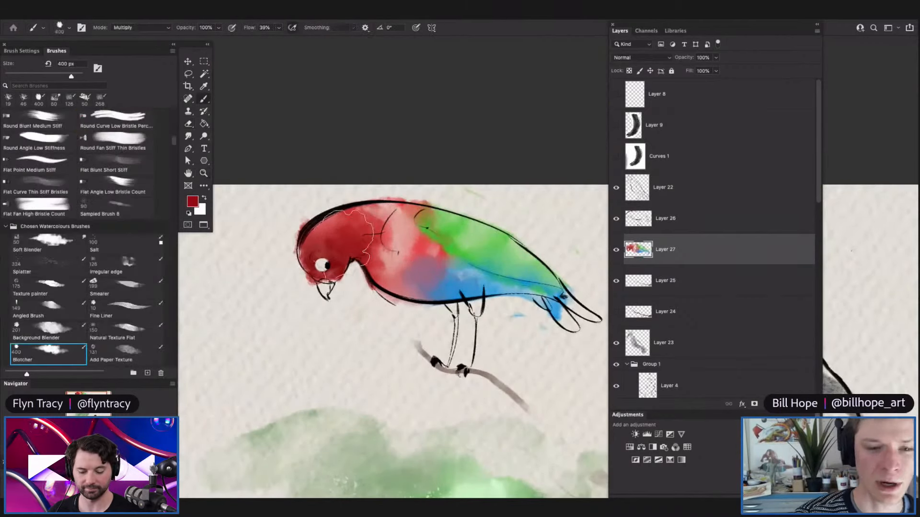
key(z)
drag(318, 268, 340, 269)
key(b)
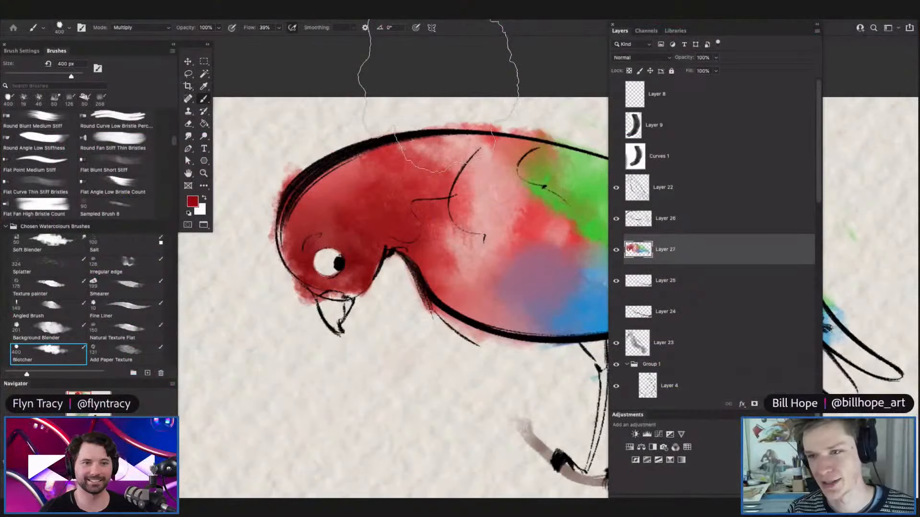
mouse_move(373, 81)
mouse_down()
mouse_move(479, 48)
mouse_move(503, 201)
mouse_up()
key(e)
key(ctrl+0)
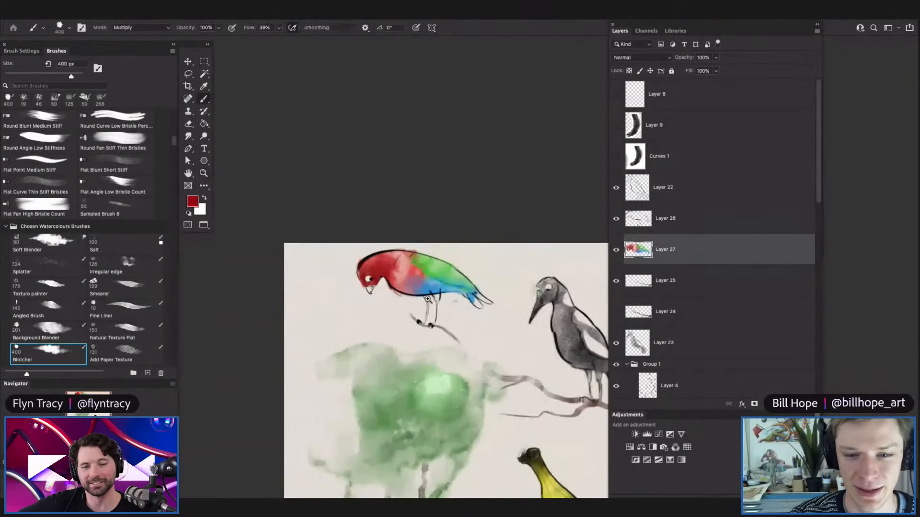
key(ctrl+plus)
scroll(337, 288, up, 3)
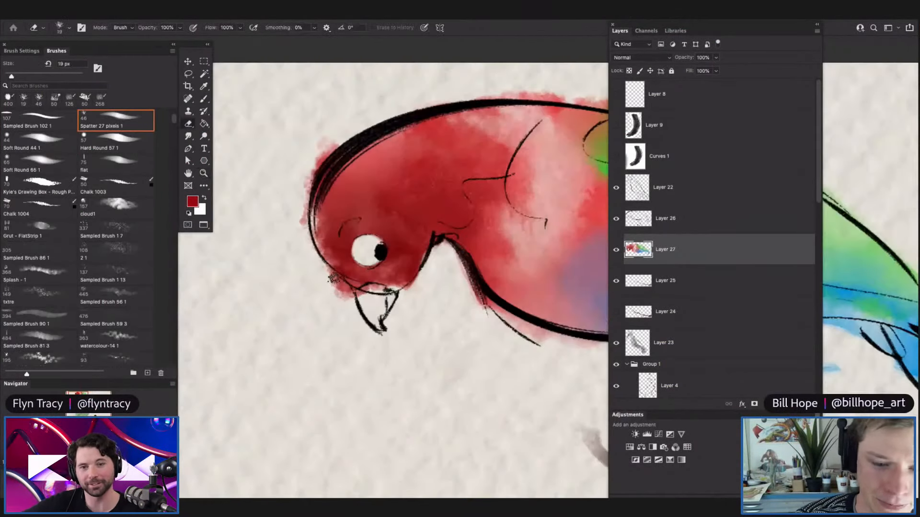
drag(337, 291, 350, 297)
drag(349, 296, 314, 298)
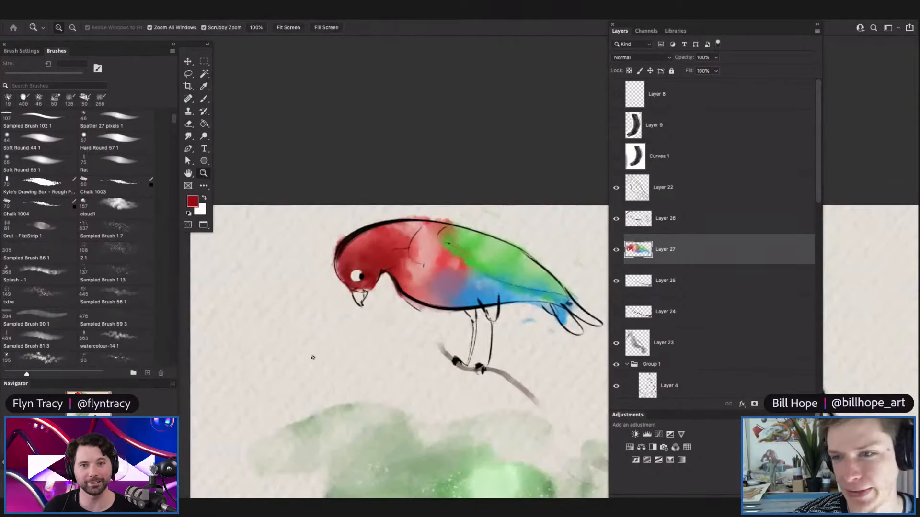
drag(380, 328, 365, 333)
drag(521, 295, 552, 324)
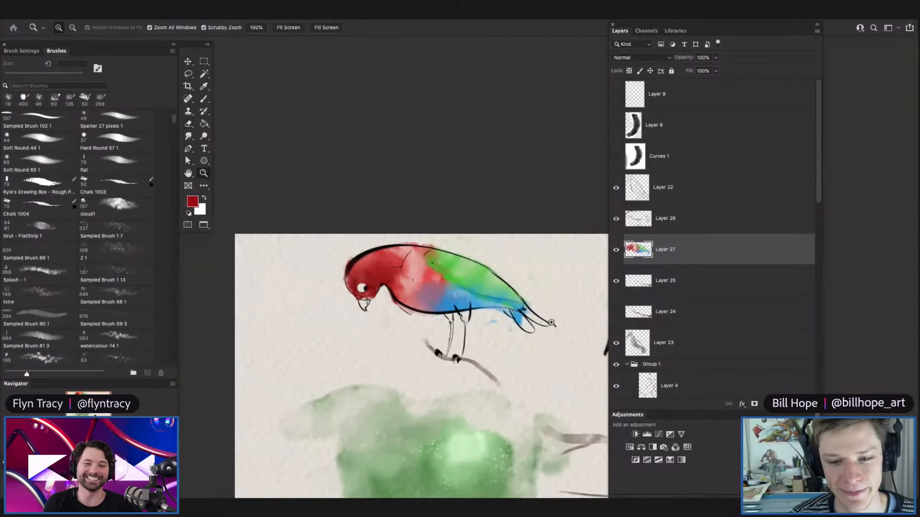
mouse_move(467, 355)
mouse_down()
mouse_move(490, 343)
mouse_move(452, 353)
mouse_move(445, 337)
mouse_move(491, 346)
mouse_move(503, 310)
mouse_up()
Sample the belly's blue and paint the feathers at the top of the legs with the Irregular edge brush at 49 px.
alt+click(475, 308)
key(Return)
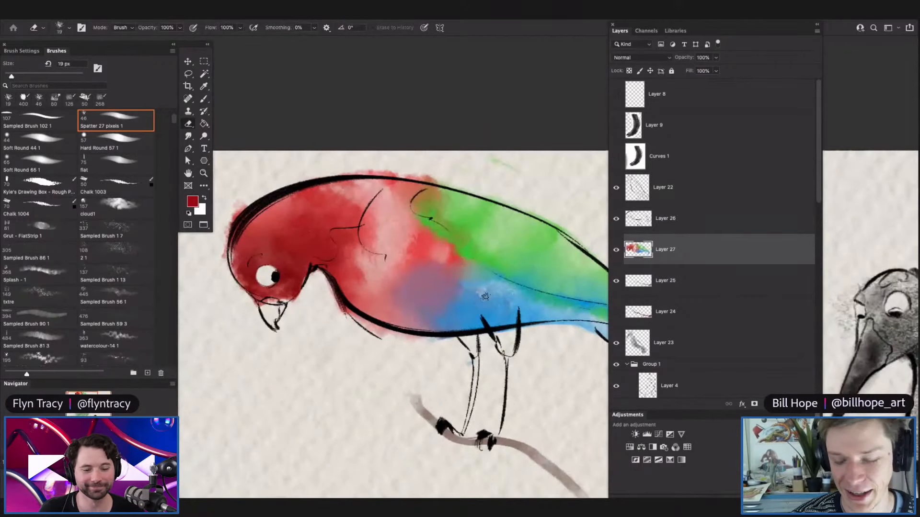
key(b)
alt+click(466, 311)
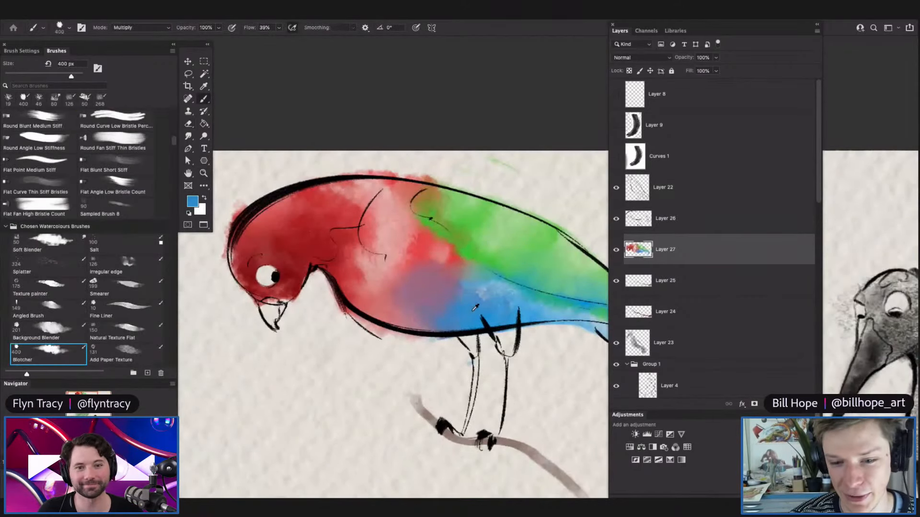
right_click(468, 311)
click(597, 424)
drag(549, 124, 539, 125)
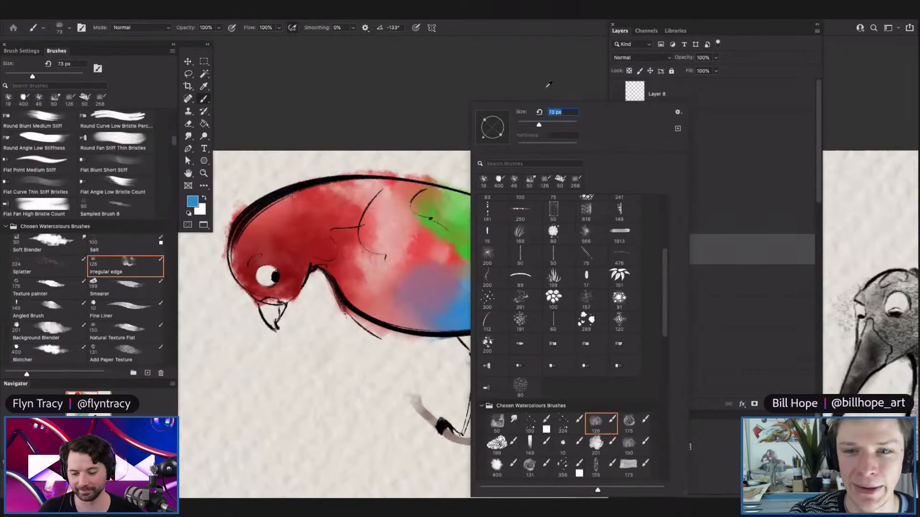
click(530, 124)
alt+click(538, 85)
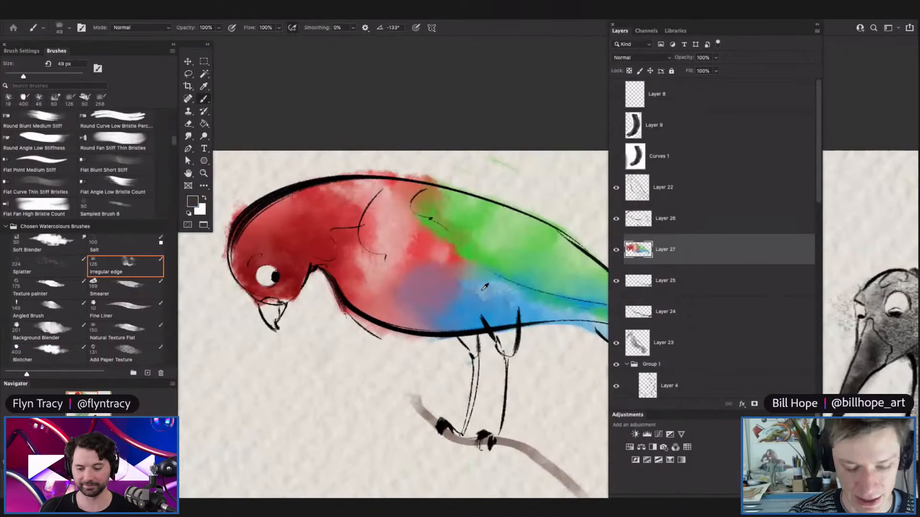
alt+click(468, 318)
drag(466, 340, 481, 336)
key(ctrl+z)
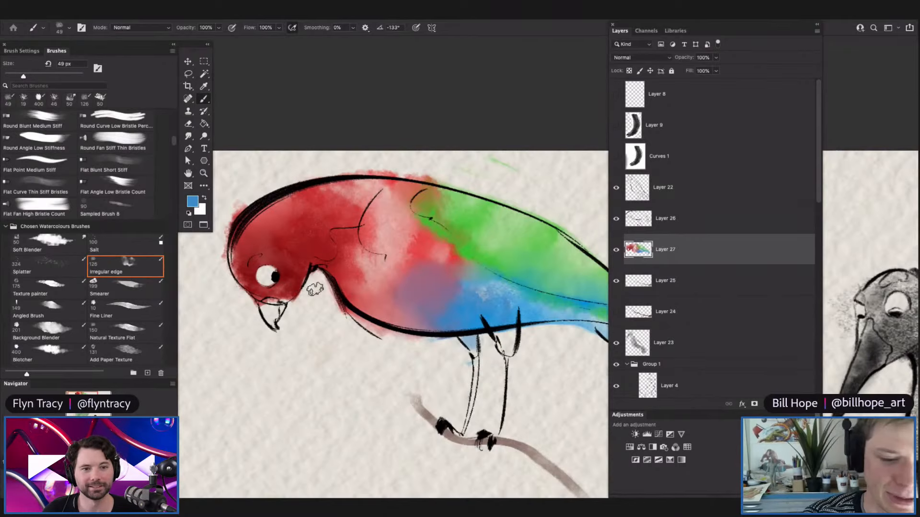
Paint the bird's beak dark blue-grey with the Spatter 27 pixels brush at 23 px.
right_click(306, 285)
drag(499, 285, 491, 209)
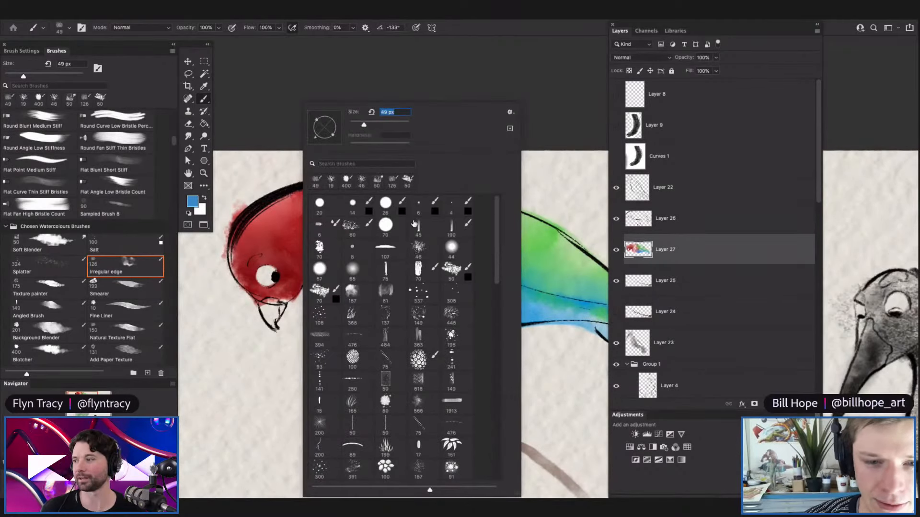
click(418, 249)
drag(362, 125, 356, 125)
click(369, 90)
key(z)
drag(275, 293, 309, 294)
key(b)
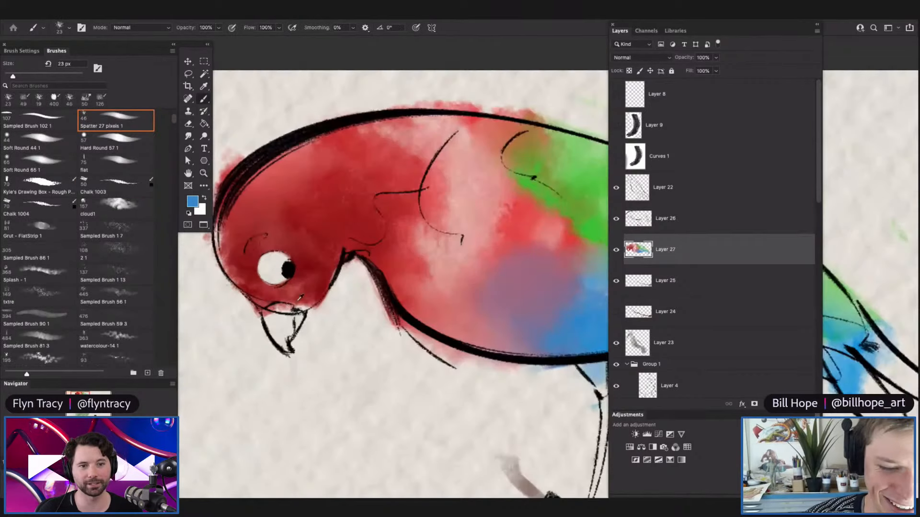
click(193, 201)
drag(524, 400, 514, 425)
key(Return)
mouse_move(280, 306)
mouse_down()
mouse_move(267, 321)
mouse_move(281, 341)
mouse_move(279, 309)
mouse_move(282, 323)
mouse_move(298, 317)
mouse_move(284, 348)
mouse_up()
Sample the light paper grey and brush a highlight onto the bird's beak.
key(z)
mouse_move(324, 292)
mouse_down()
mouse_move(271, 331)
mouse_move(305, 354)
mouse_move(467, 321)
mouse_move(358, 285)
mouse_up()
key(b)
key(z)
key(b)
alt+click(329, 320)
drag(294, 325, 296, 355)
key(z)
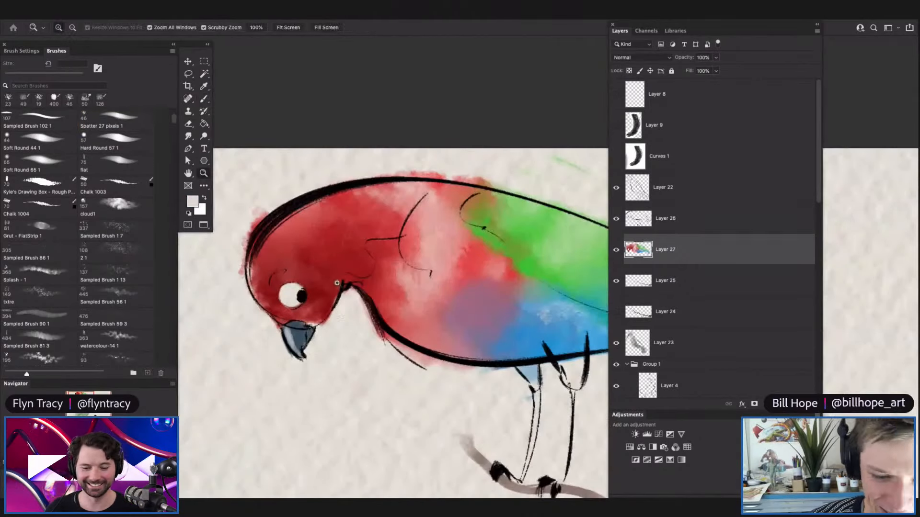
drag(377, 263, 340, 263)
Sample the belly's blue, pick a darker shade of it and paint the bird's upper legs.
key(b)
key(z)
drag(421, 297, 453, 296)
key(b)
alt+click(377, 246)
key(n)
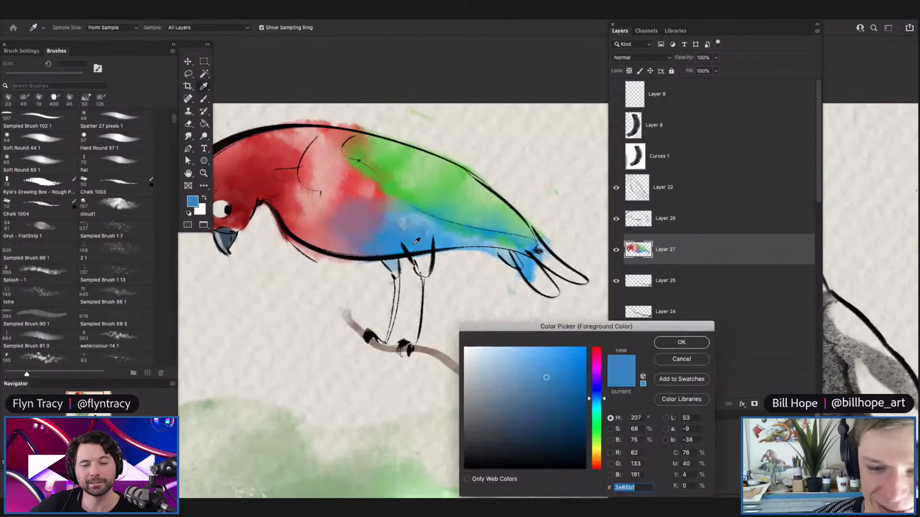
click(681, 342)
mouse_move(408, 251)
mouse_down()
mouse_move(422, 269)
mouse_move(383, 273)
mouse_up()
Examine the whole scene and its details, including both birds, the tree and the walking banana.
key(z)
drag(424, 217, 379, 218)
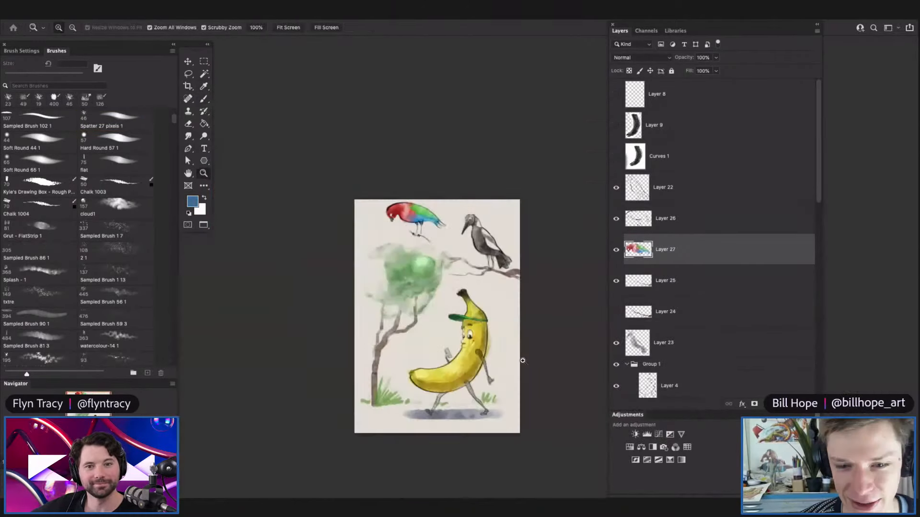
drag(522, 361, 538, 360)
key(b)
key(z)
drag(519, 398, 524, 398)
key(b)
key(z)
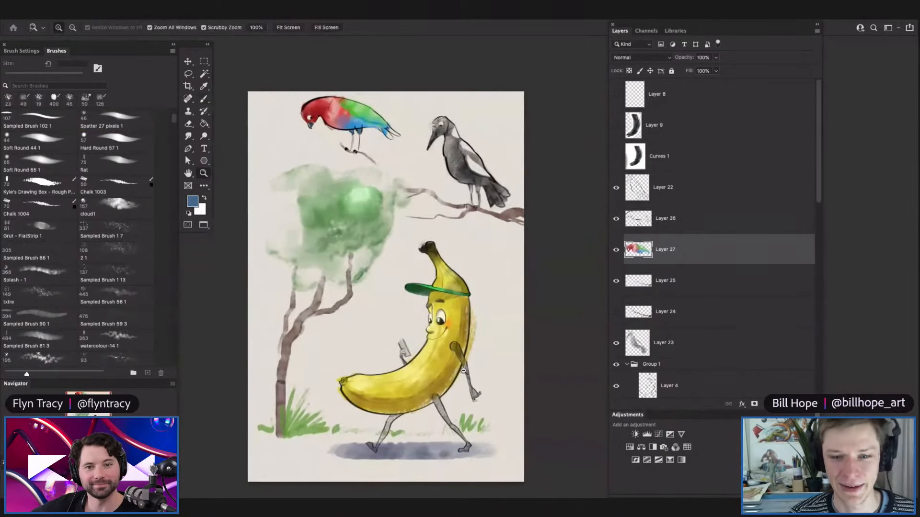
drag(460, 370, 467, 371)
key(b)
key(z)
drag(456, 217, 433, 212)
drag(376, 226, 397, 236)
key(b)
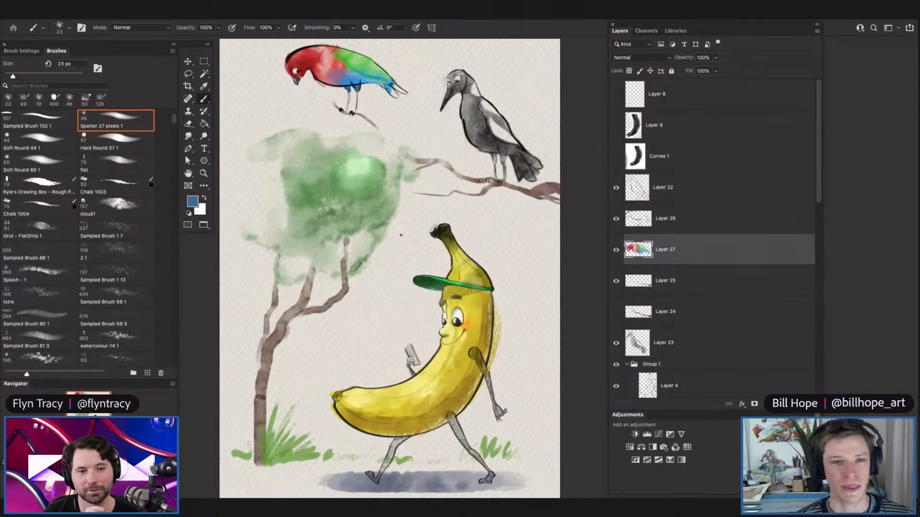
drag(442, 232, 425, 252)
drag(444, 304, 488, 364)
drag(448, 87, 491, 285)
scroll(426, 349, down, 10)
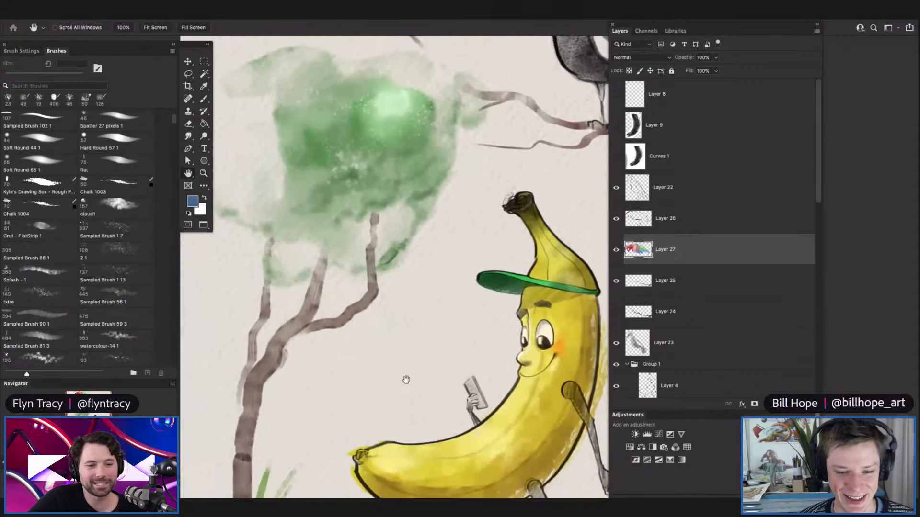
drag(399, 378, 316, 499)
drag(517, 297, 455, 326)
drag(474, 223, 491, 254)
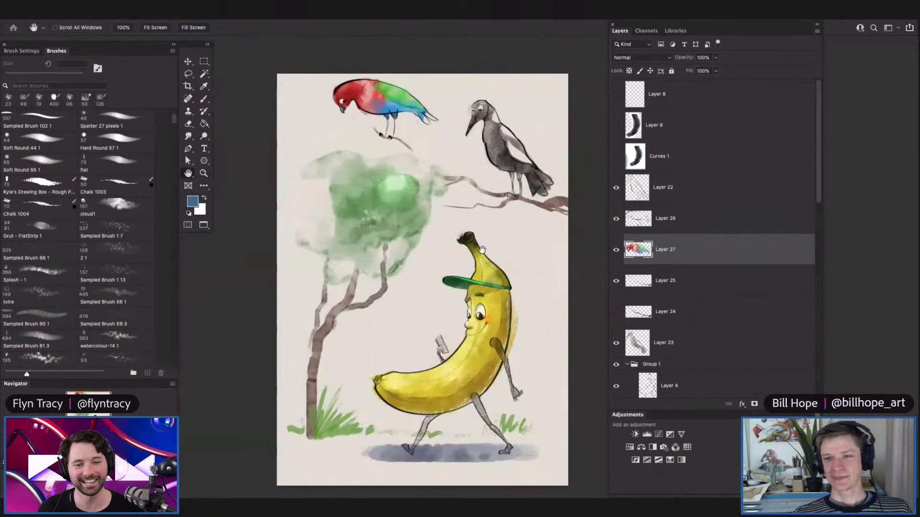